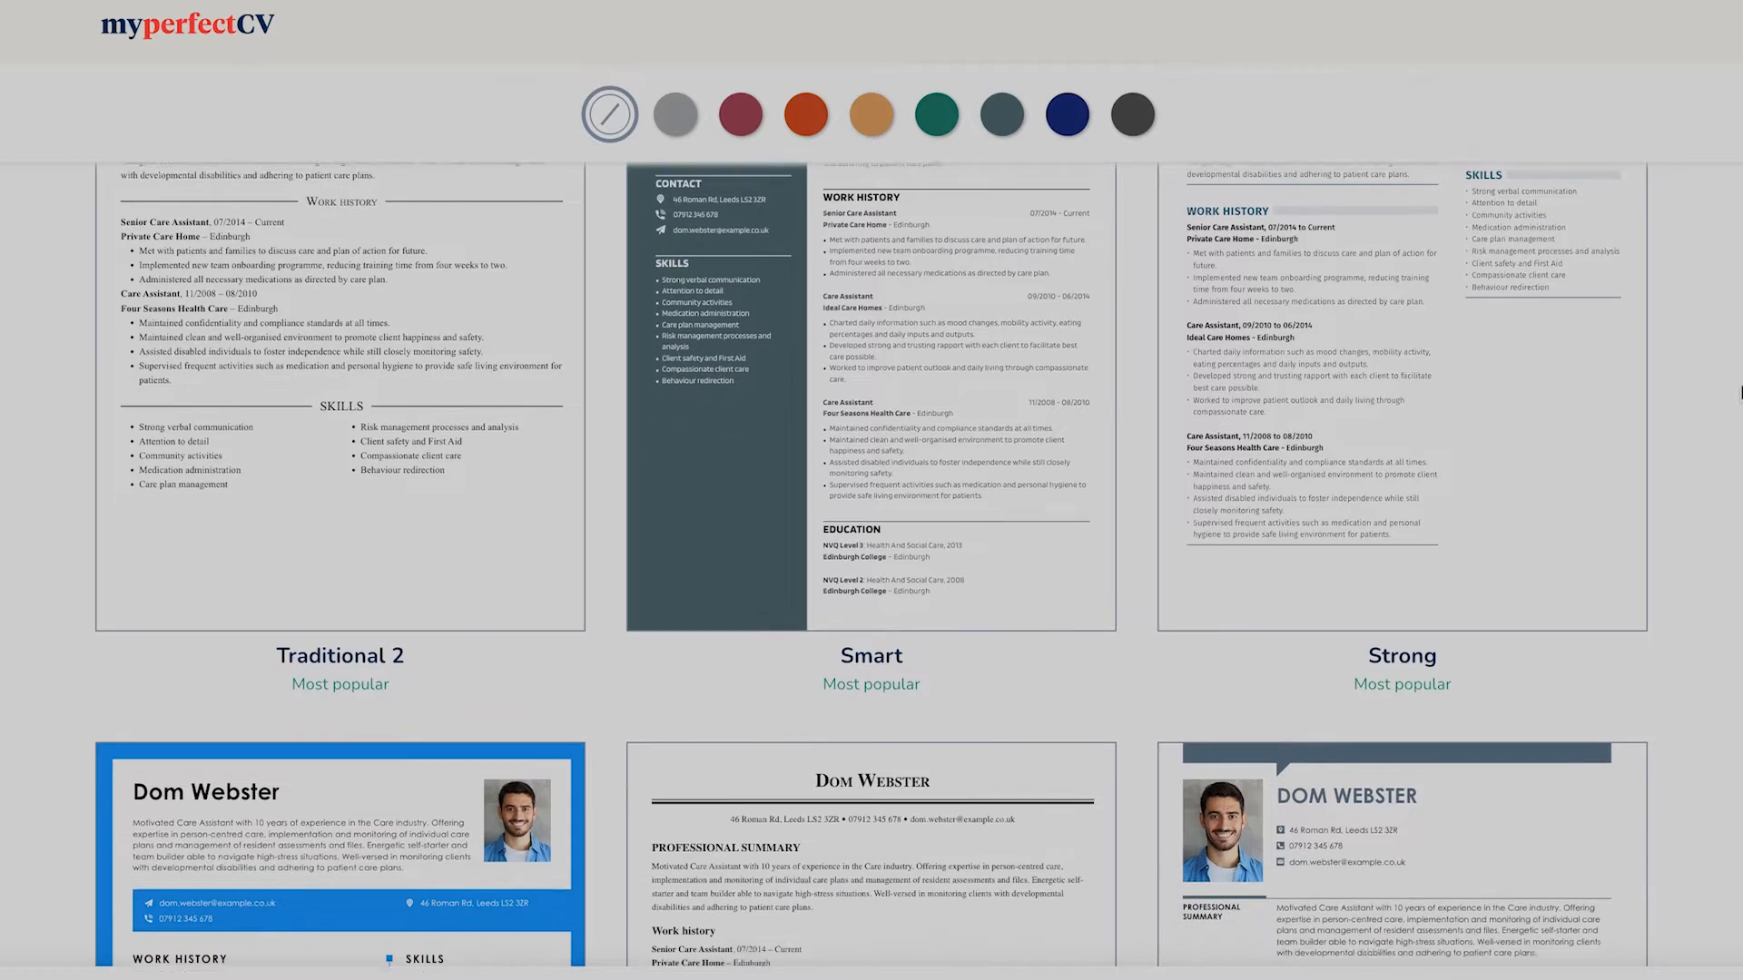
Browse the CV template styles and preview them in grey, burgundy and orange colours.
scroll(1740, 392, down, 7)
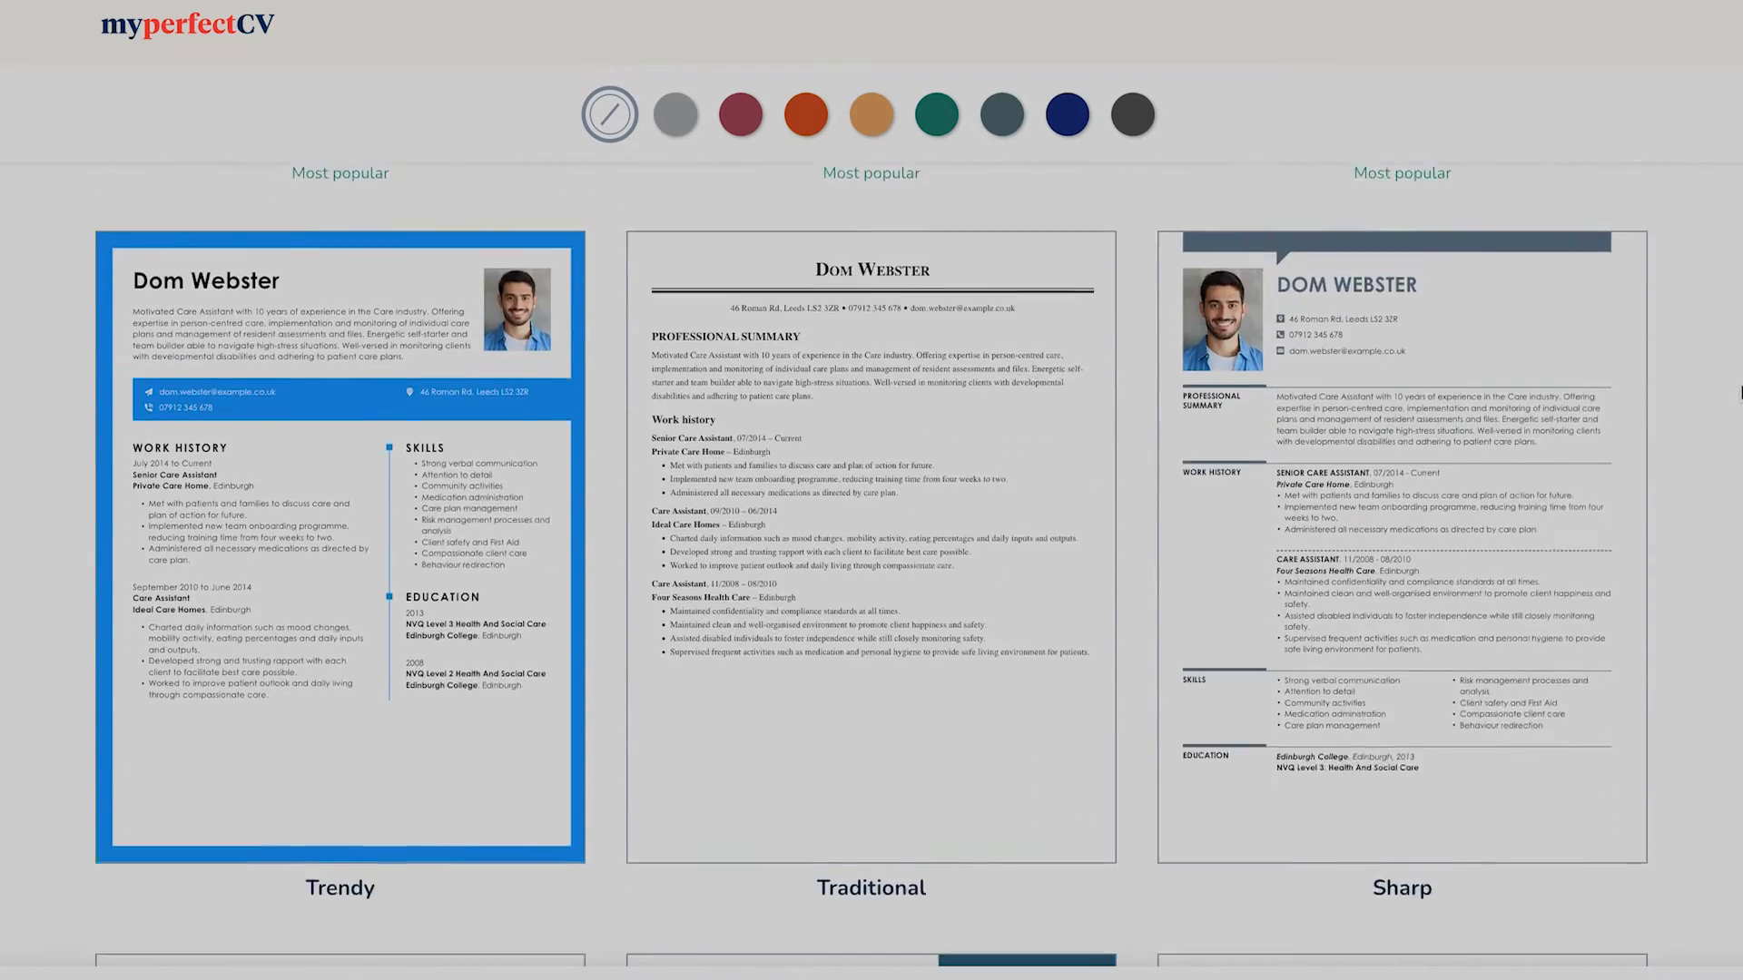
scroll(1740, 392, down, 9)
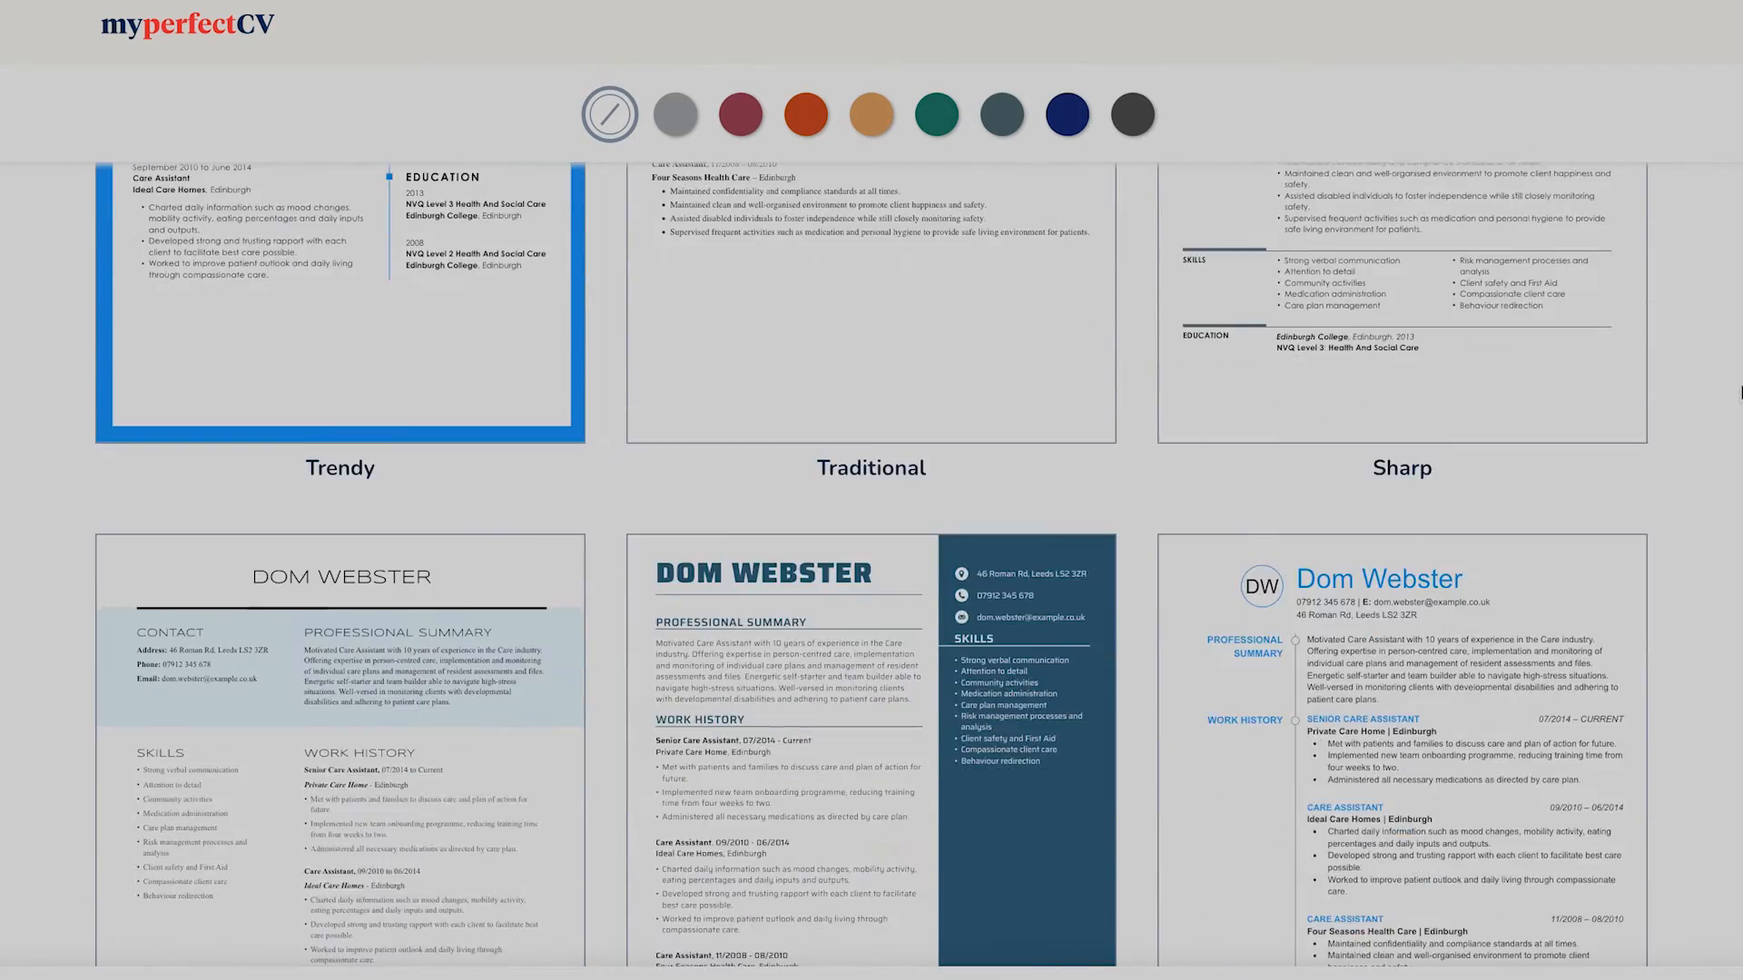
scroll(1740, 392, down, 17)
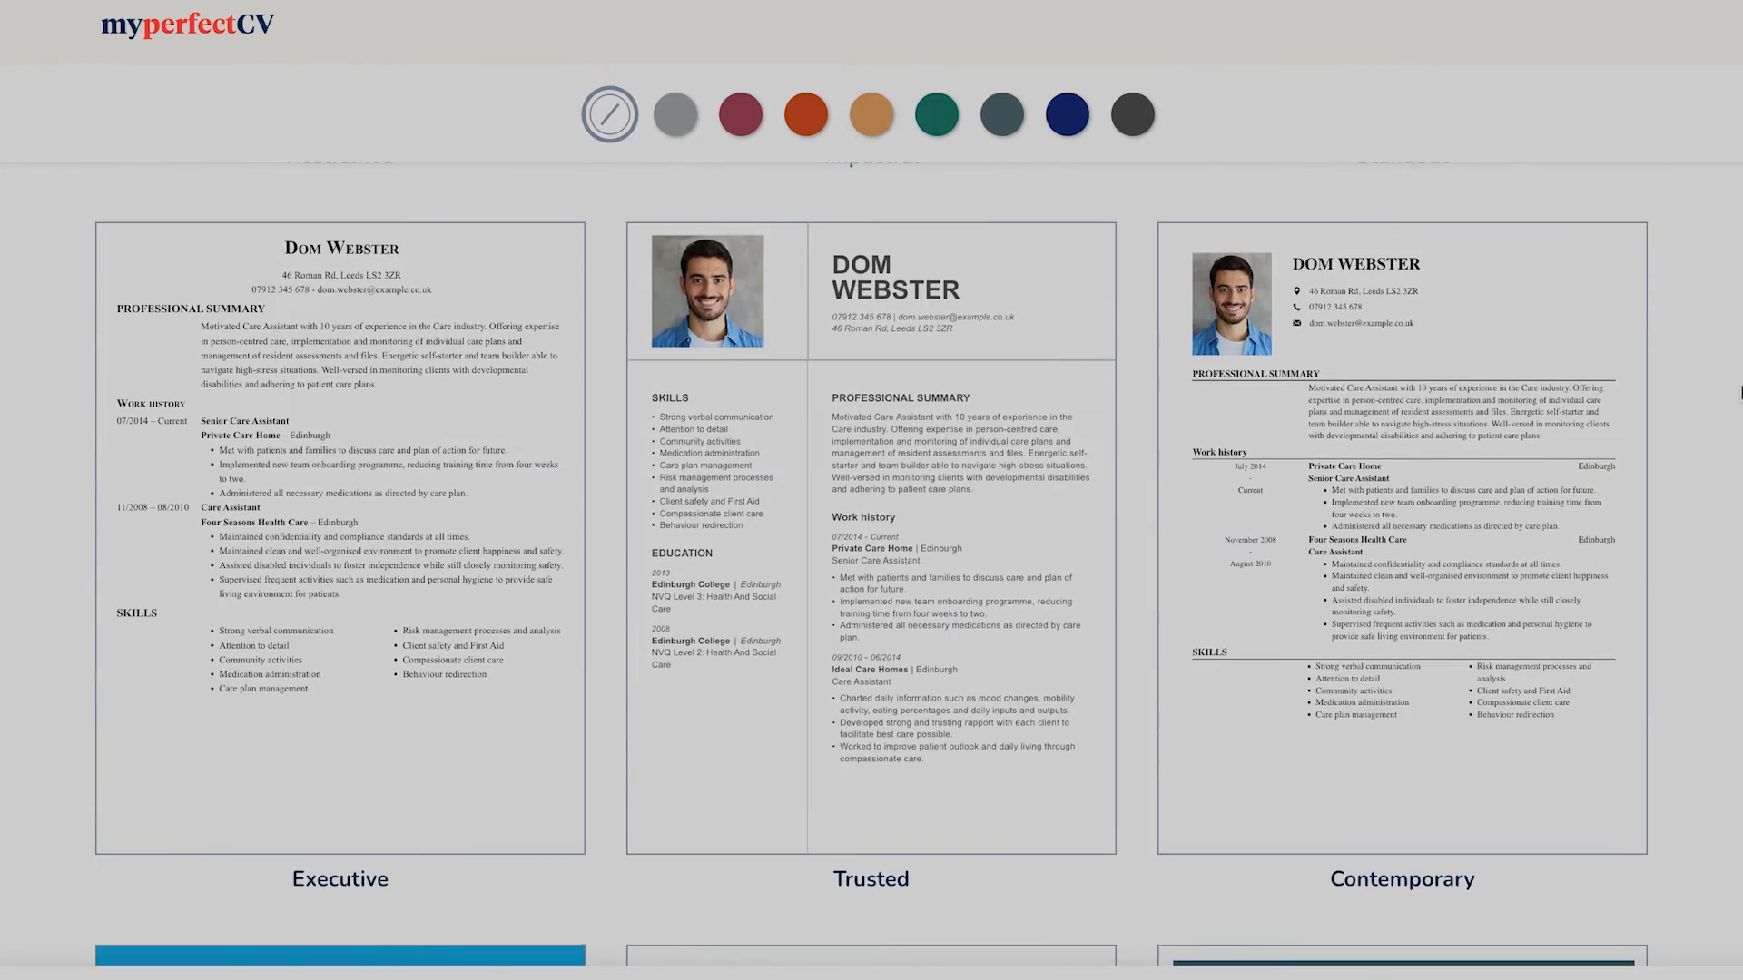
click(684, 108)
click(733, 120)
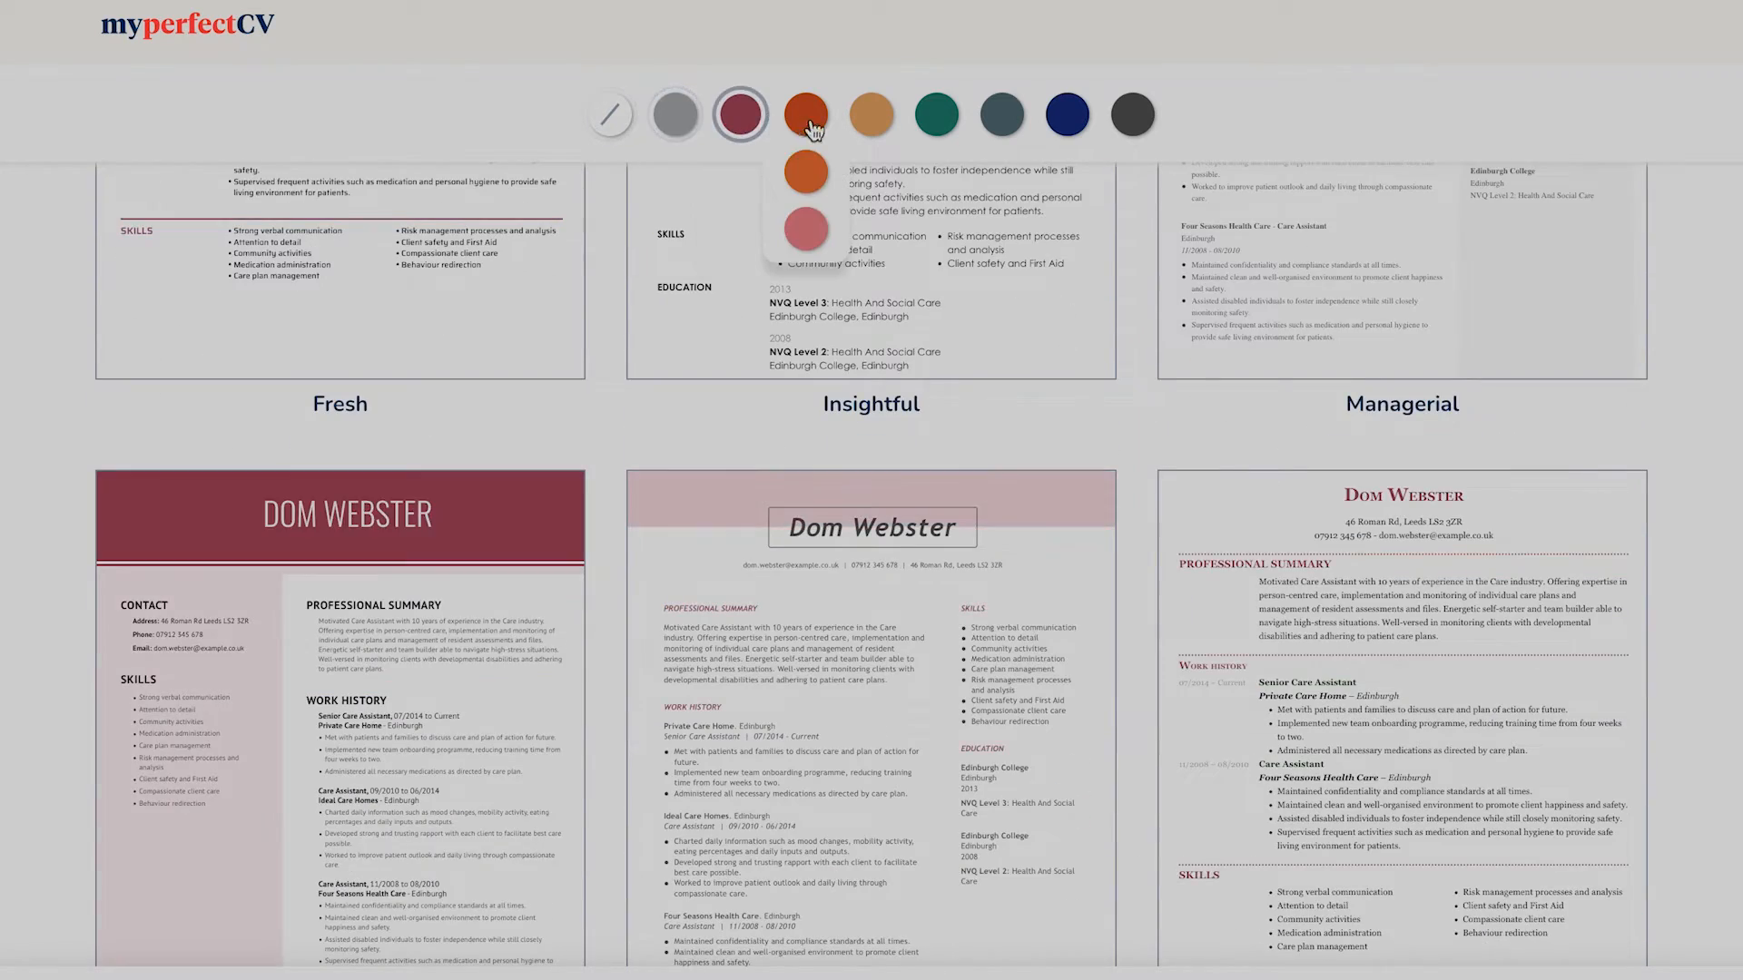
click(807, 121)
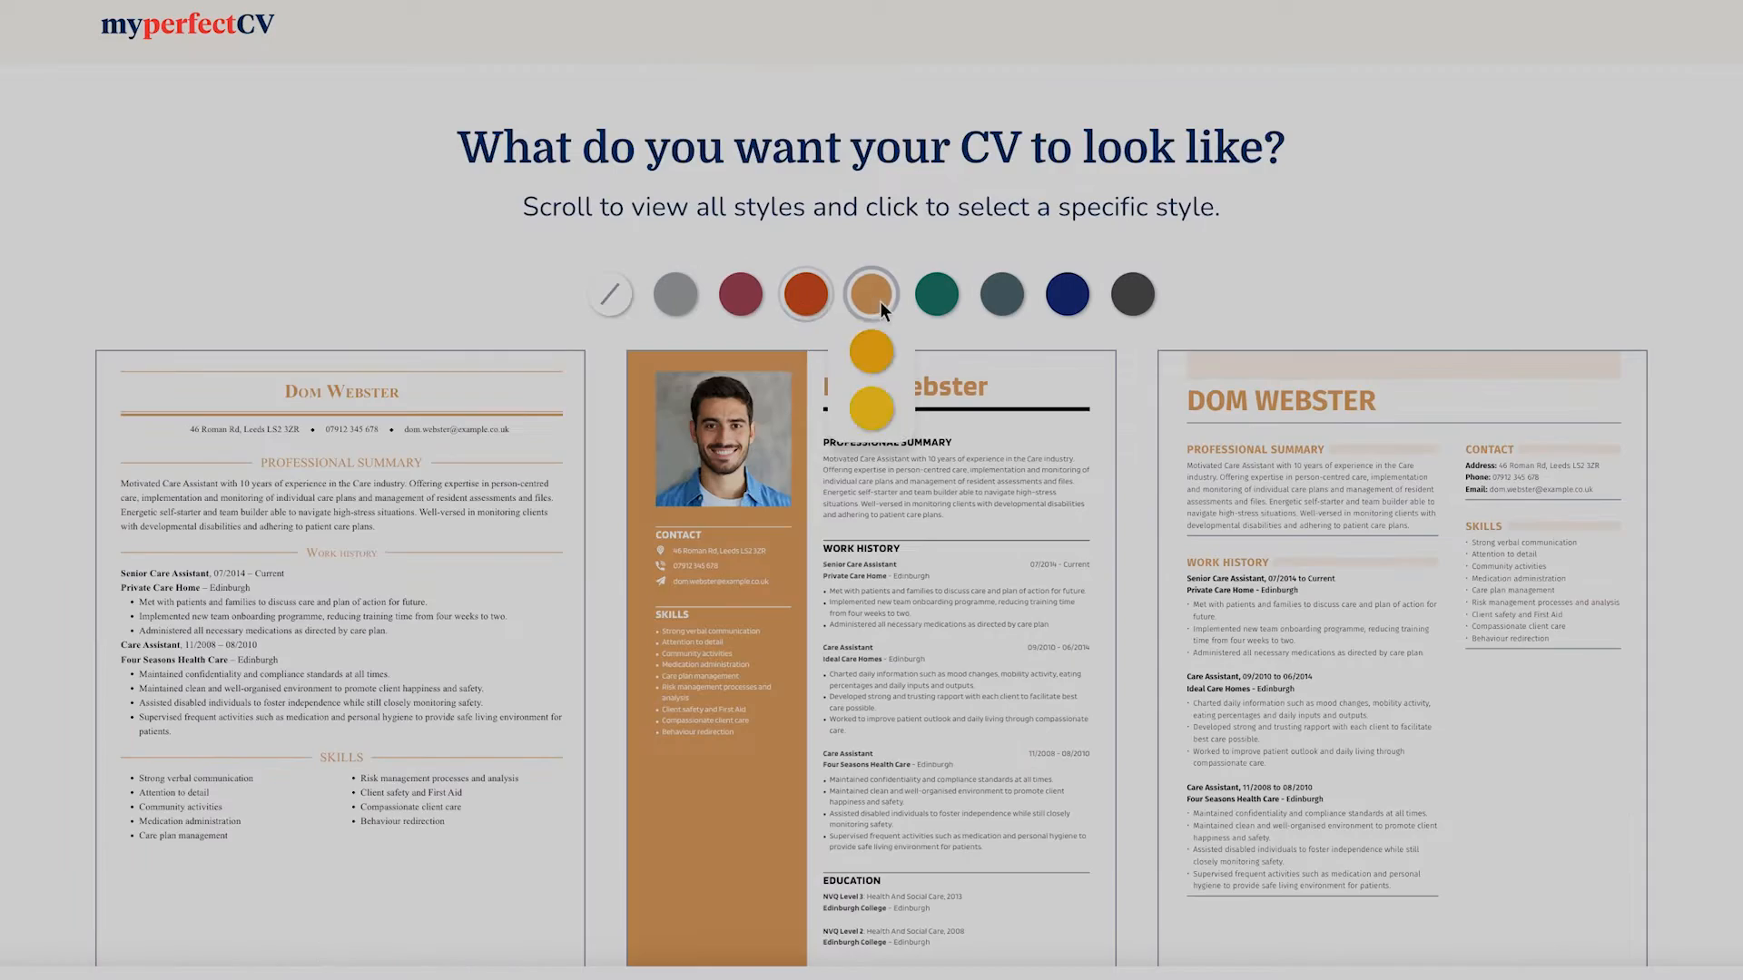
click(804, 302)
click(739, 298)
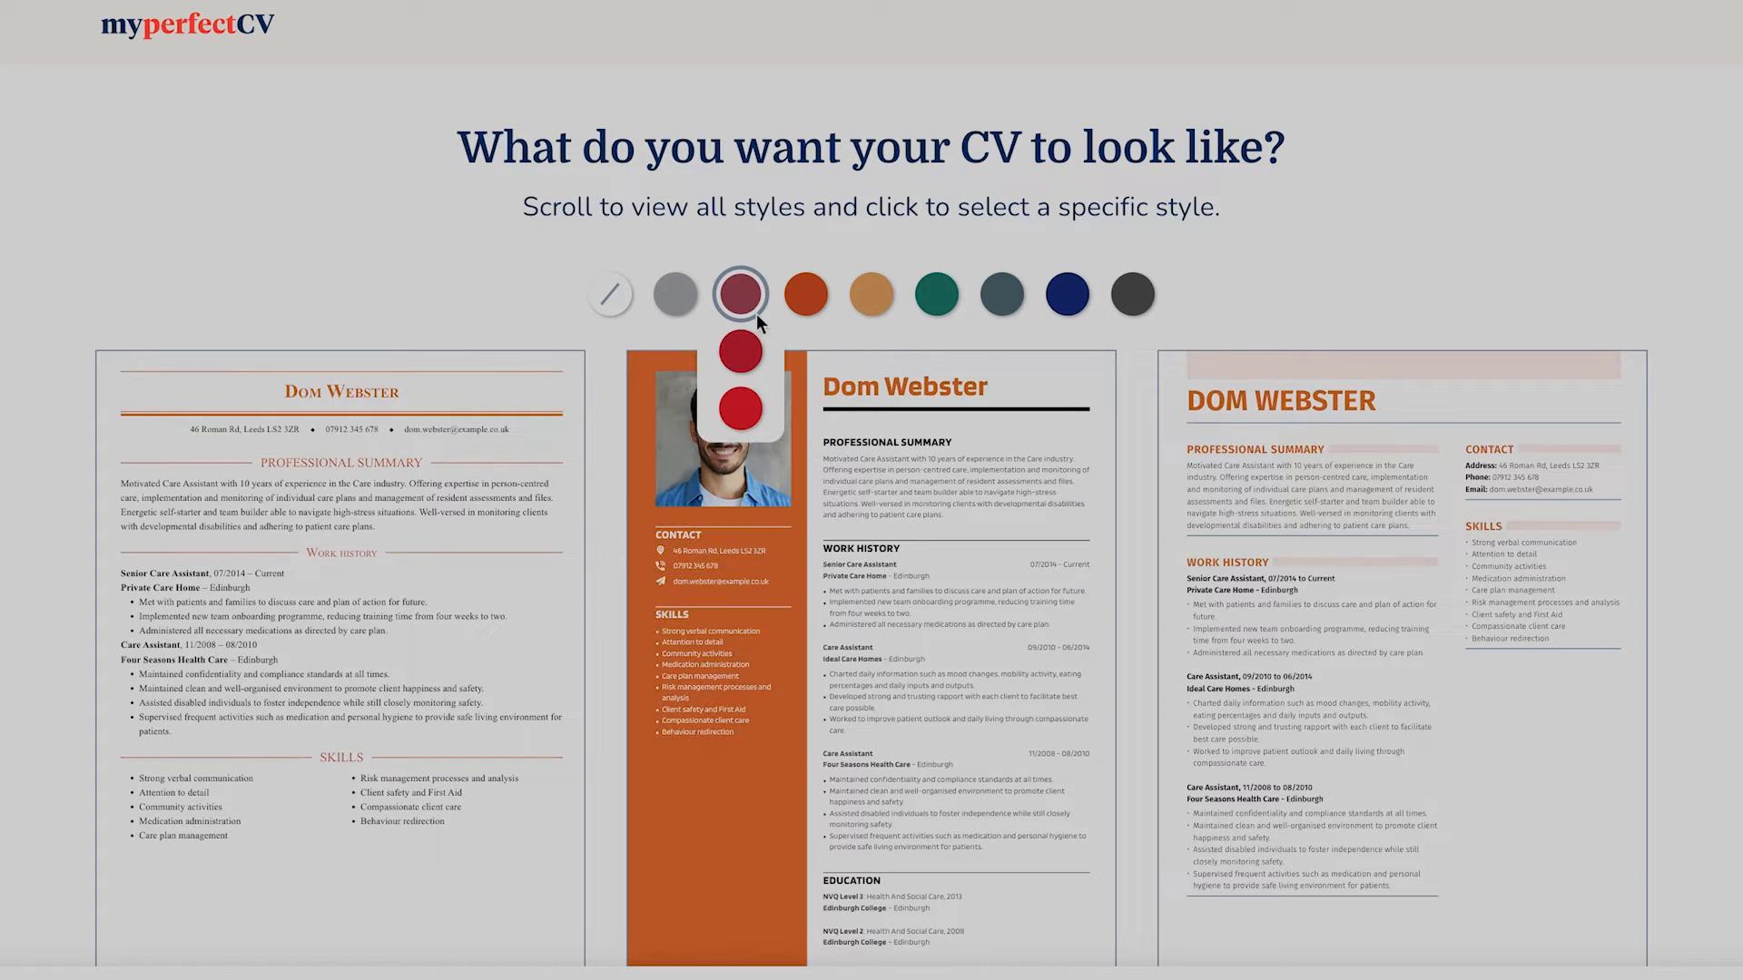
click(808, 307)
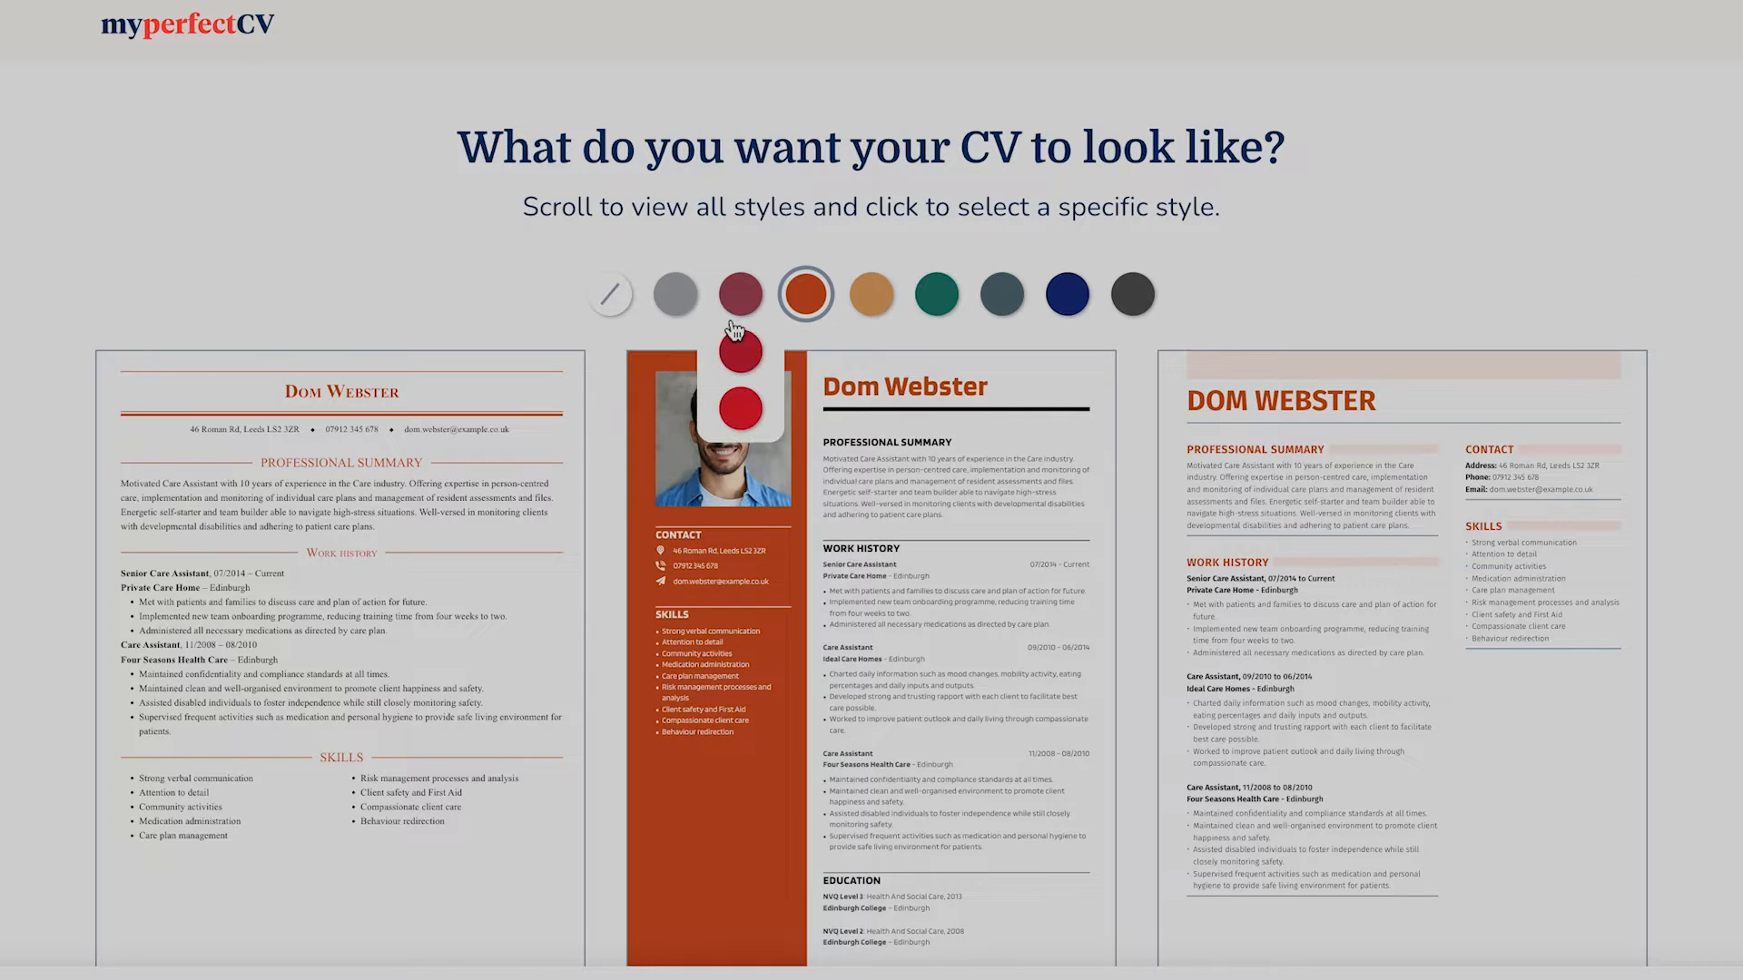
click(683, 295)
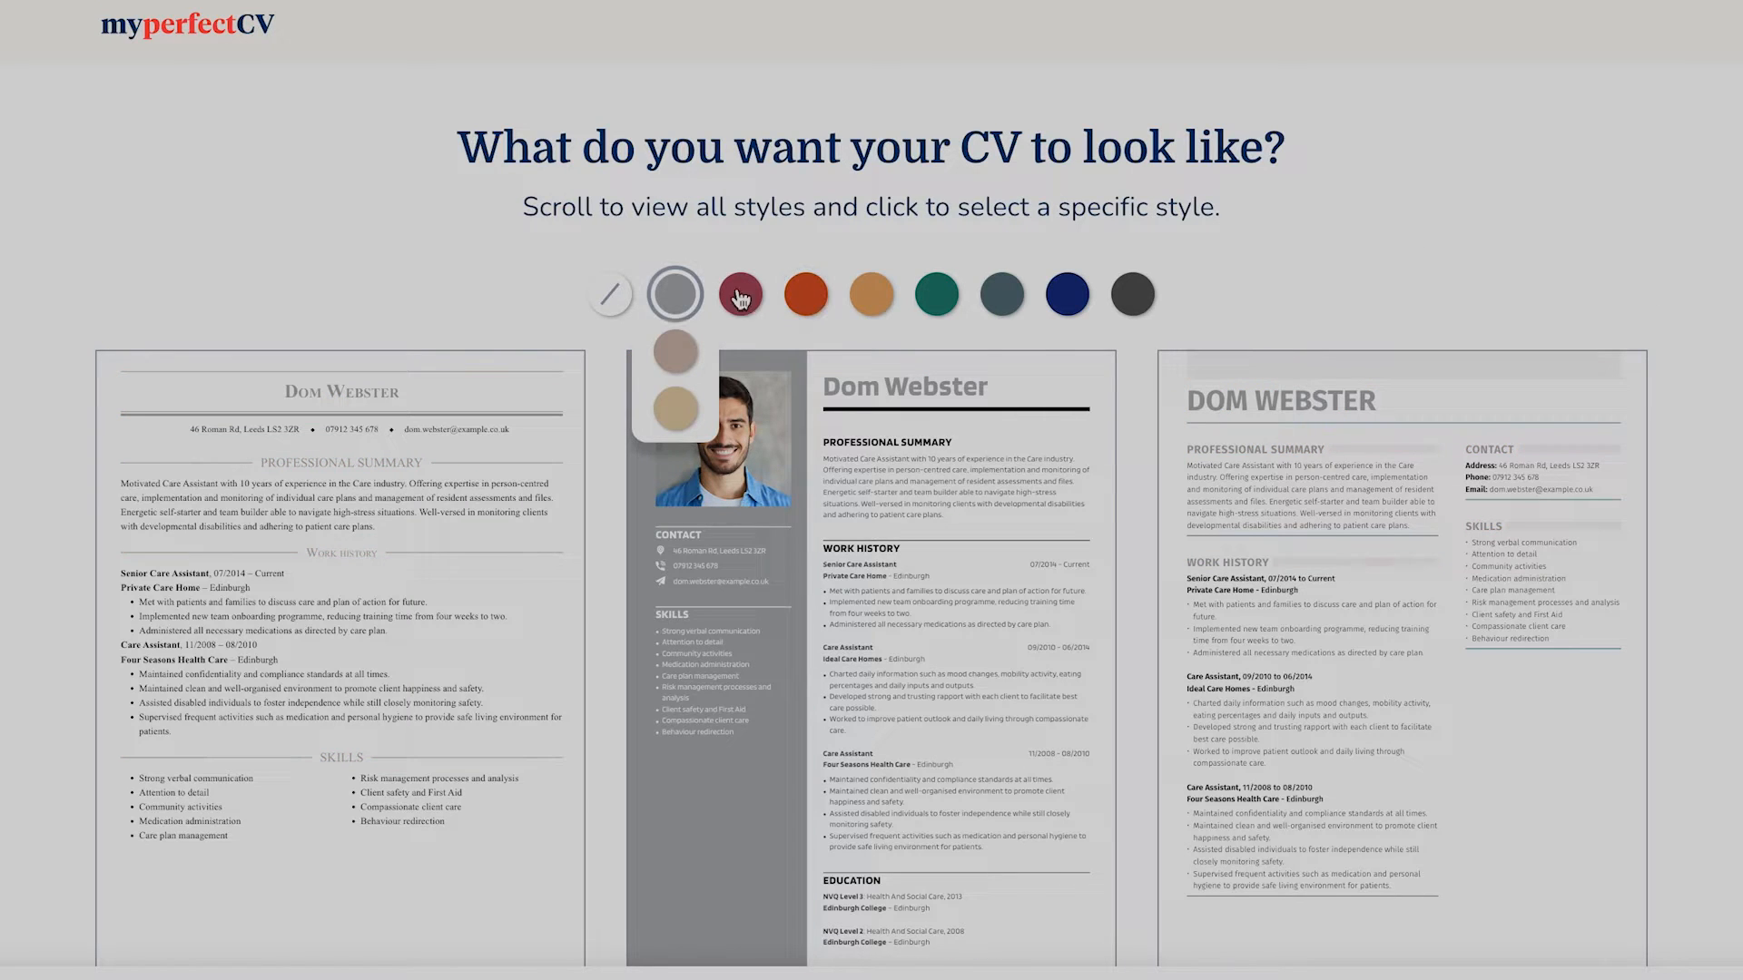
Preview the CV templates in navy blue and look through the styles down to Impactful.
click(1079, 291)
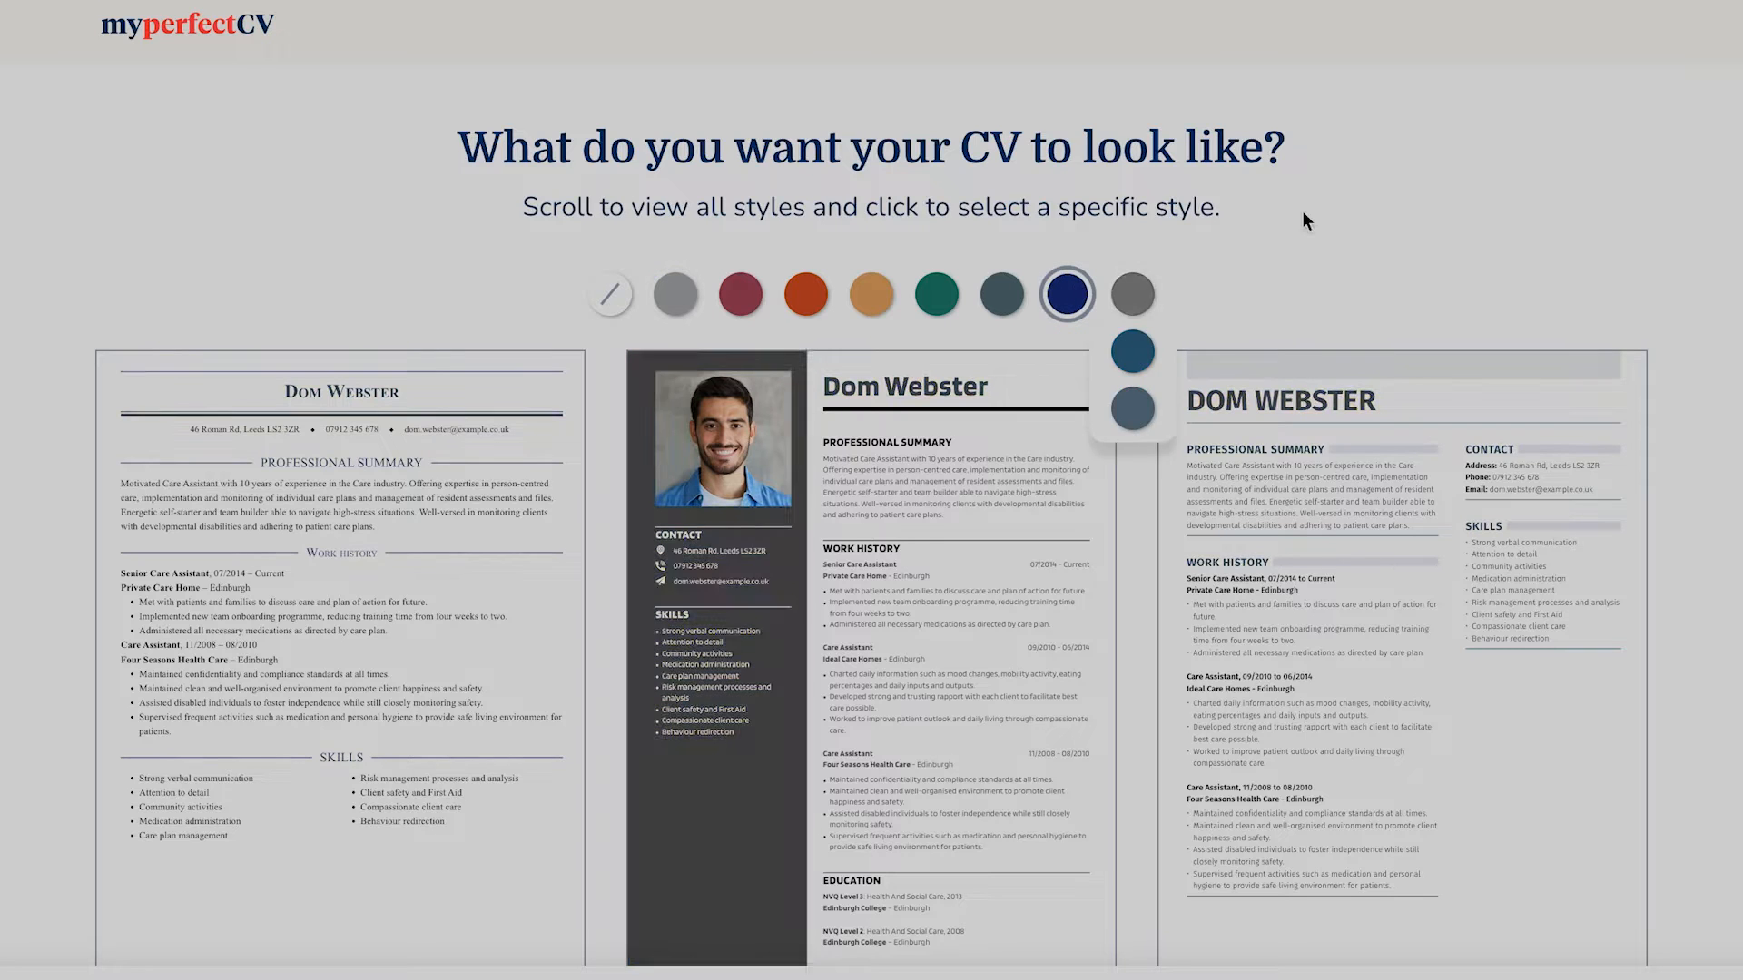
scroll(1719, 422, down, 5)
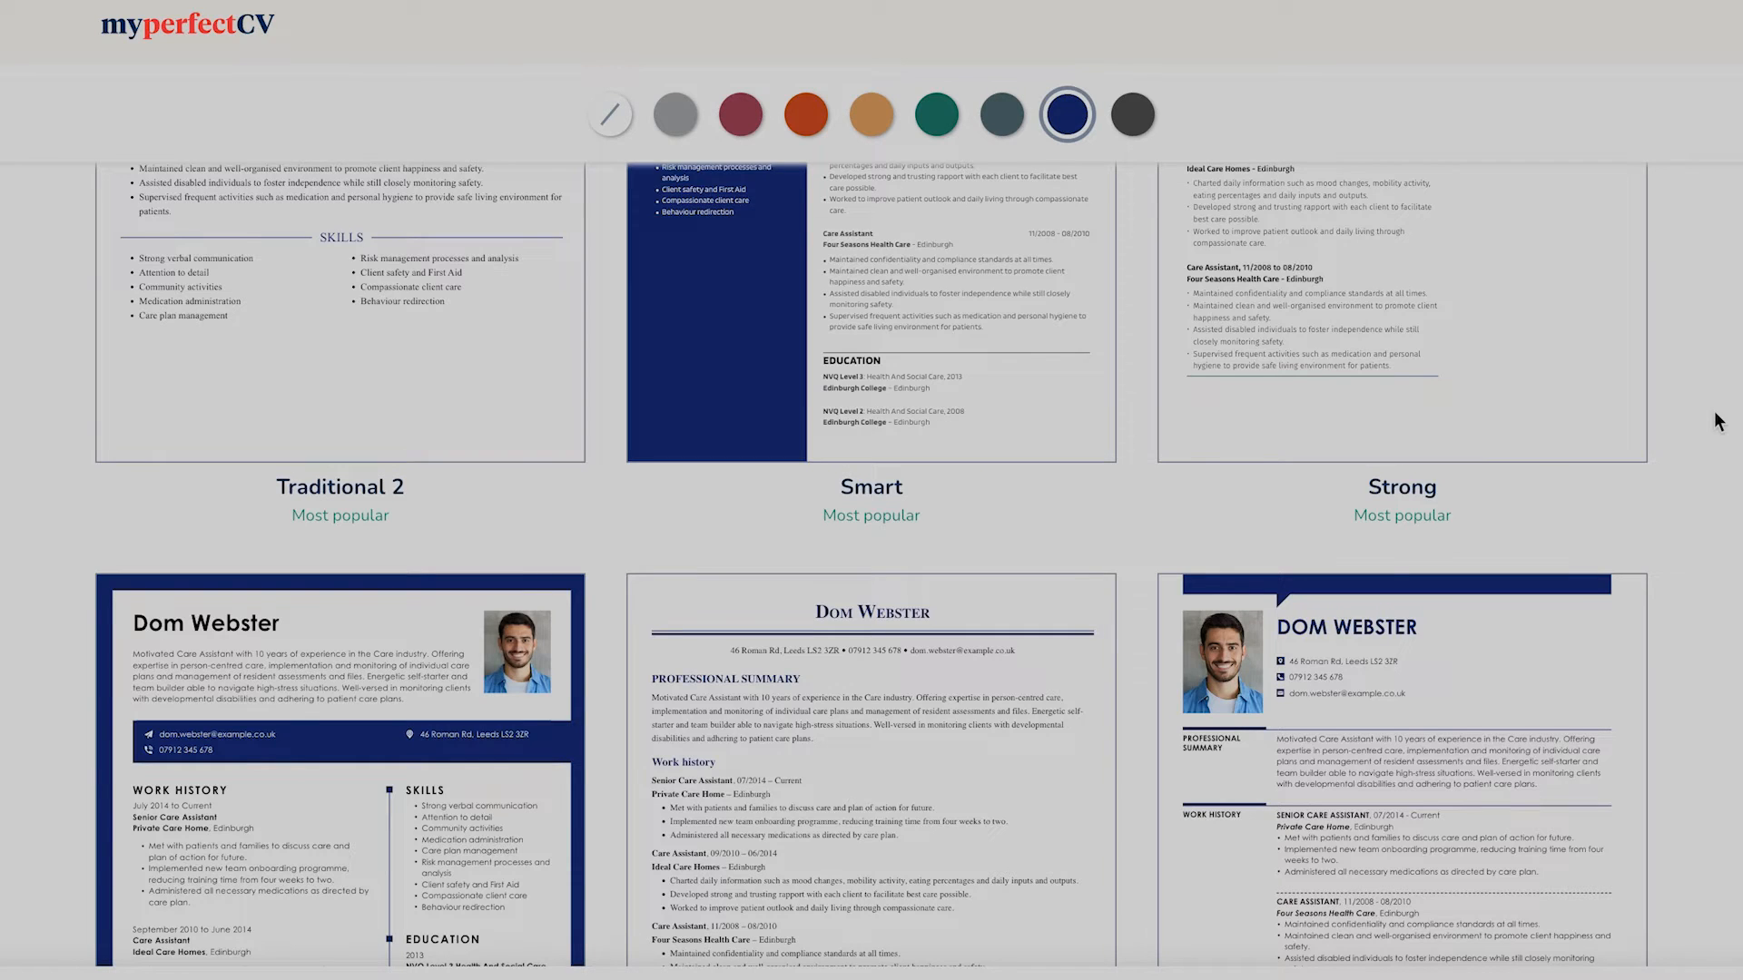
scroll(1718, 422, up, 3)
scroll(871, 562, up, 1)
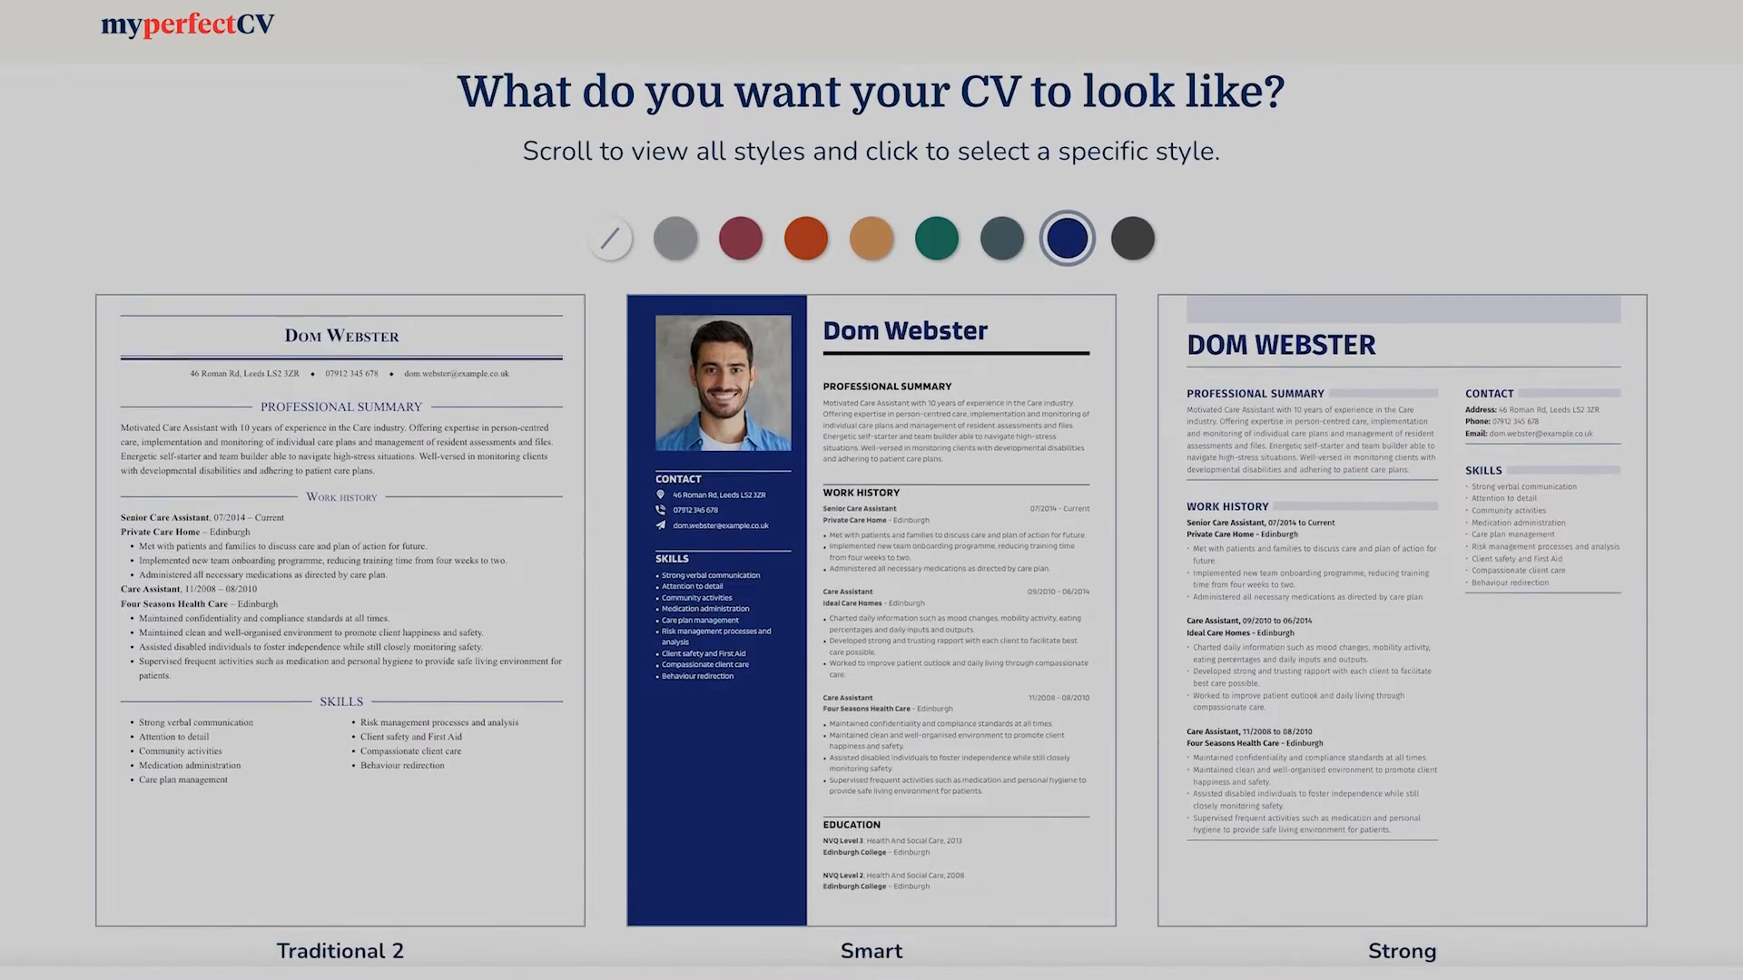
scroll(871, 562, down, 3)
scroll(871, 563, up, 1)
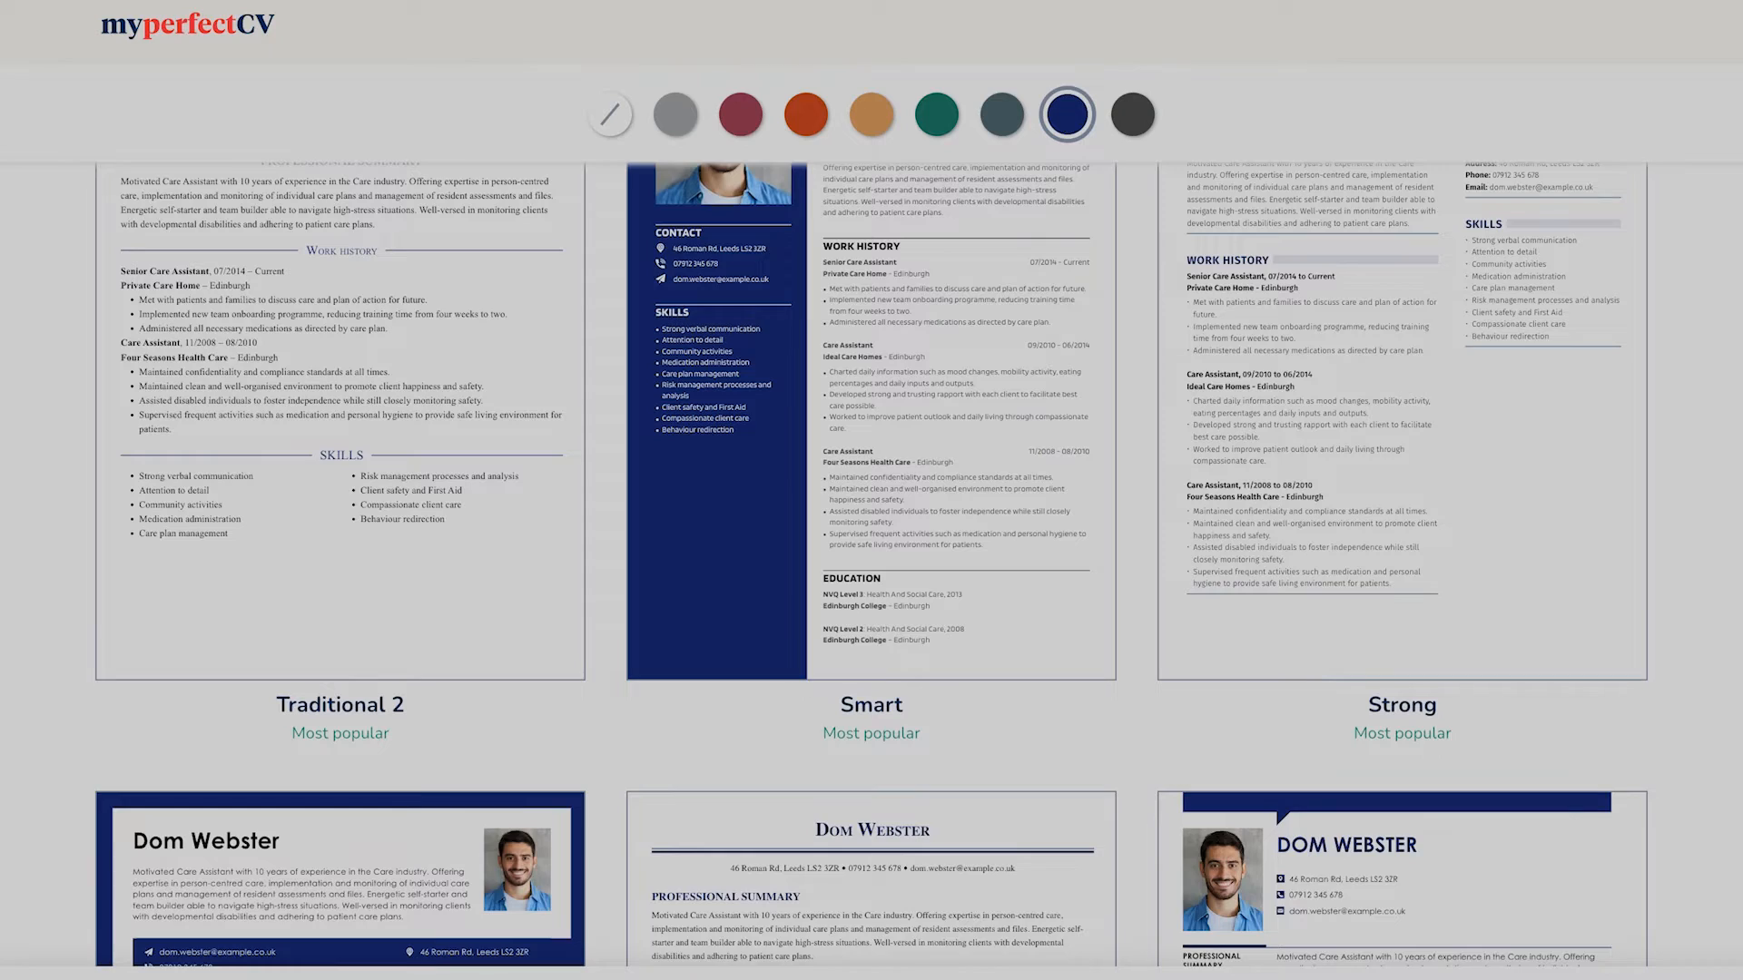
scroll(1680, 363, up, 1)
scroll(1680, 363, down, 6)
scroll(1680, 363, down, 2)
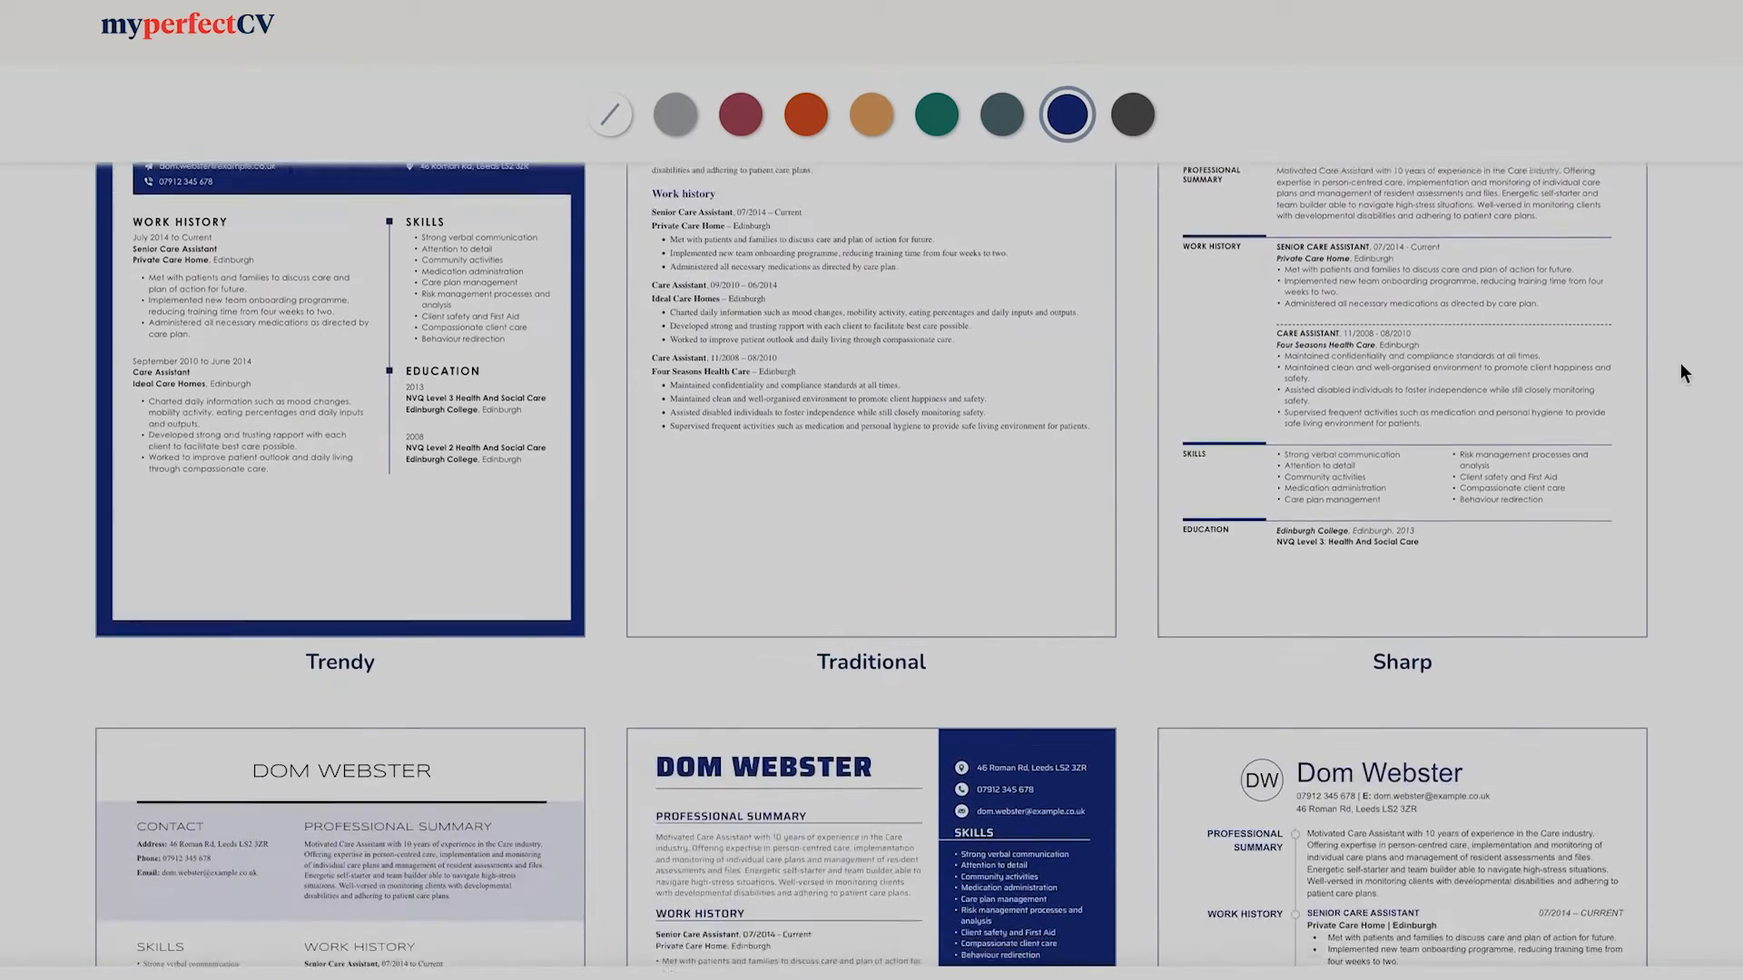
scroll(1680, 363, down, 6)
Choose the Impactful template in the Blumine colour and proceed with creating a new CV.
click(860, 753)
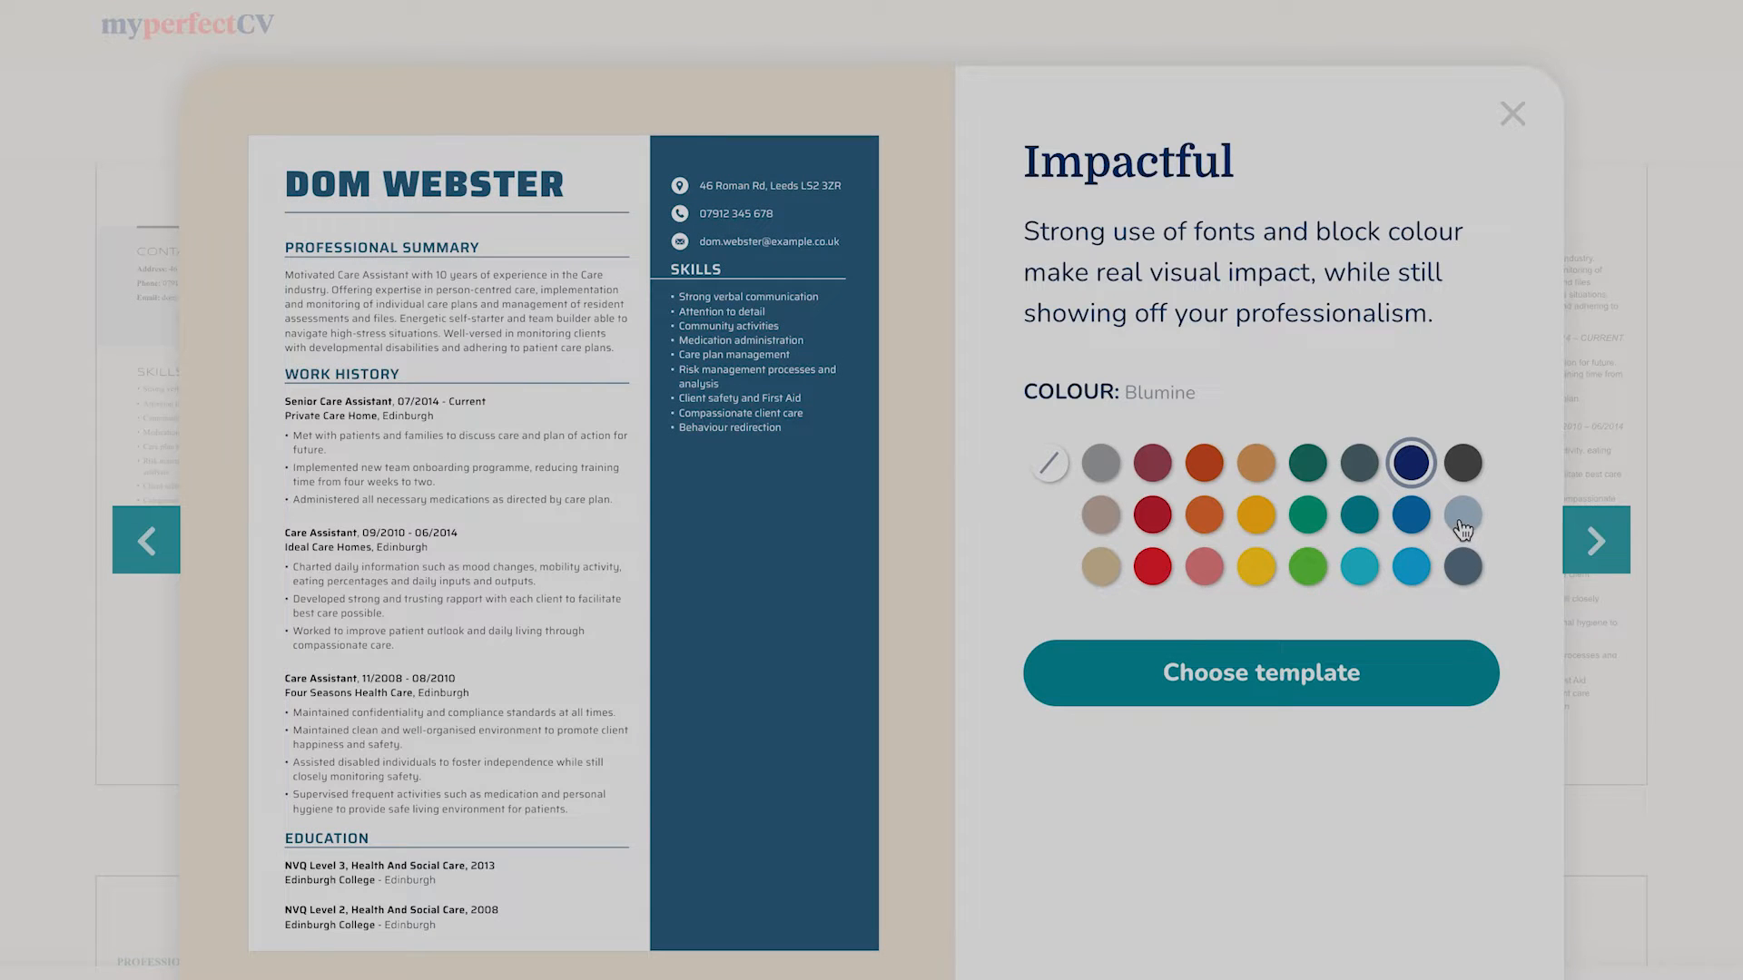
click(1461, 517)
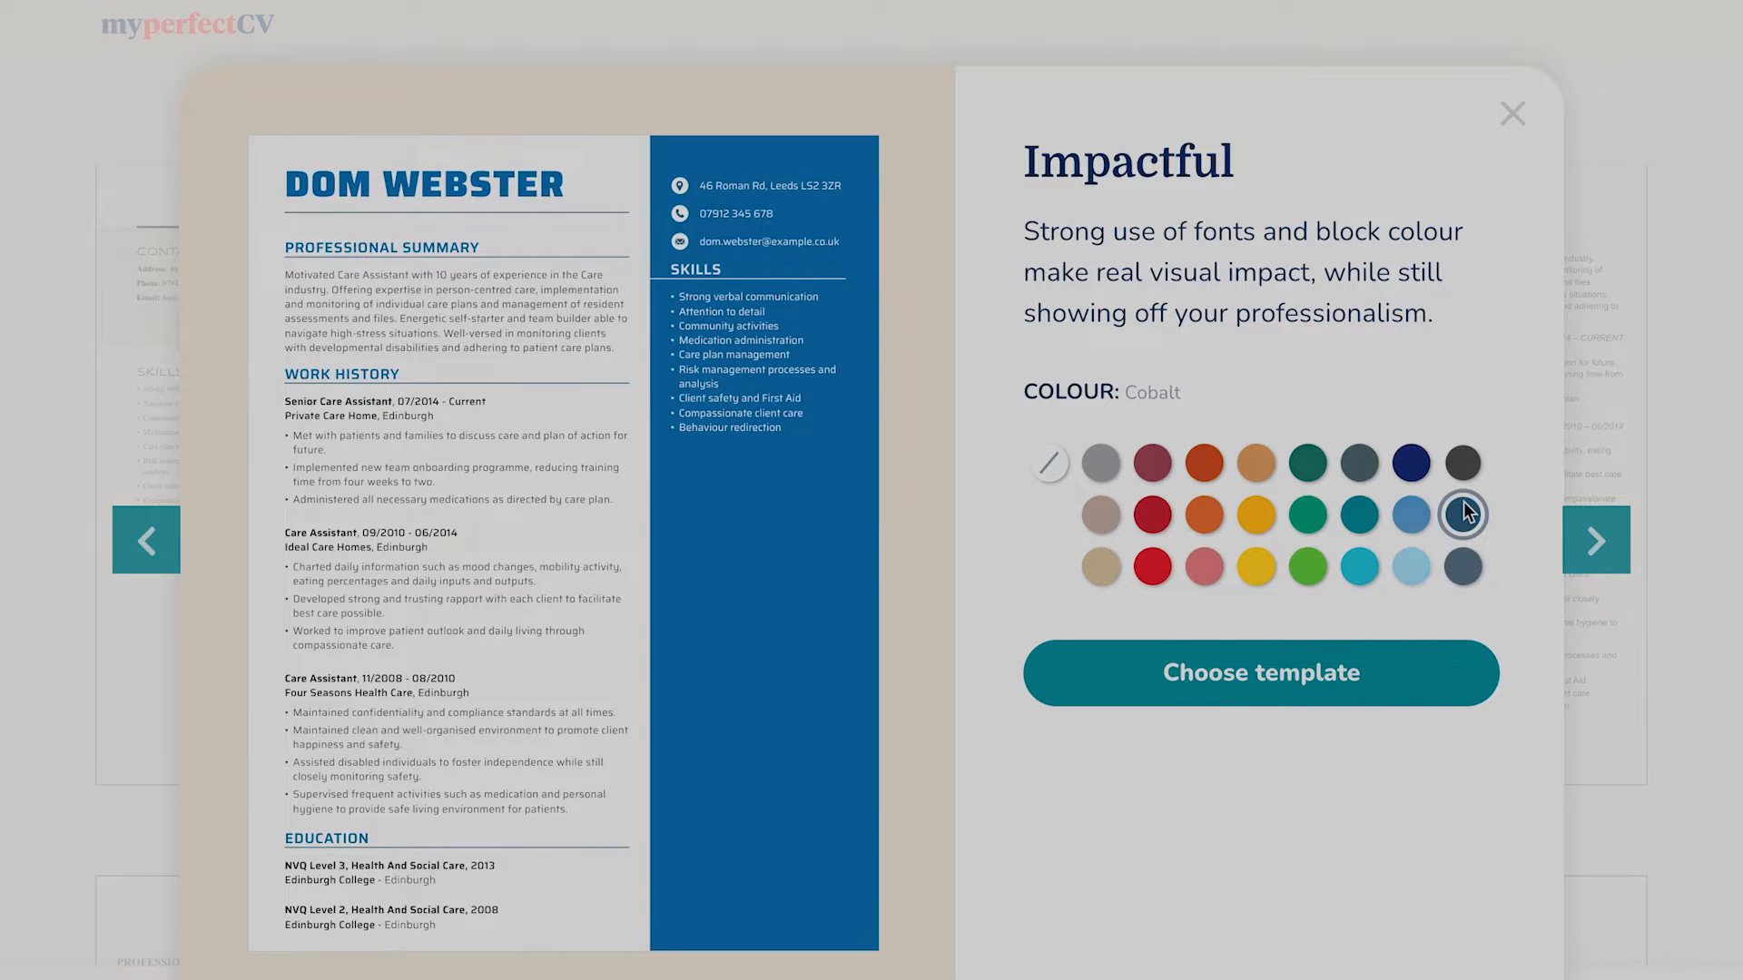
click(1384, 683)
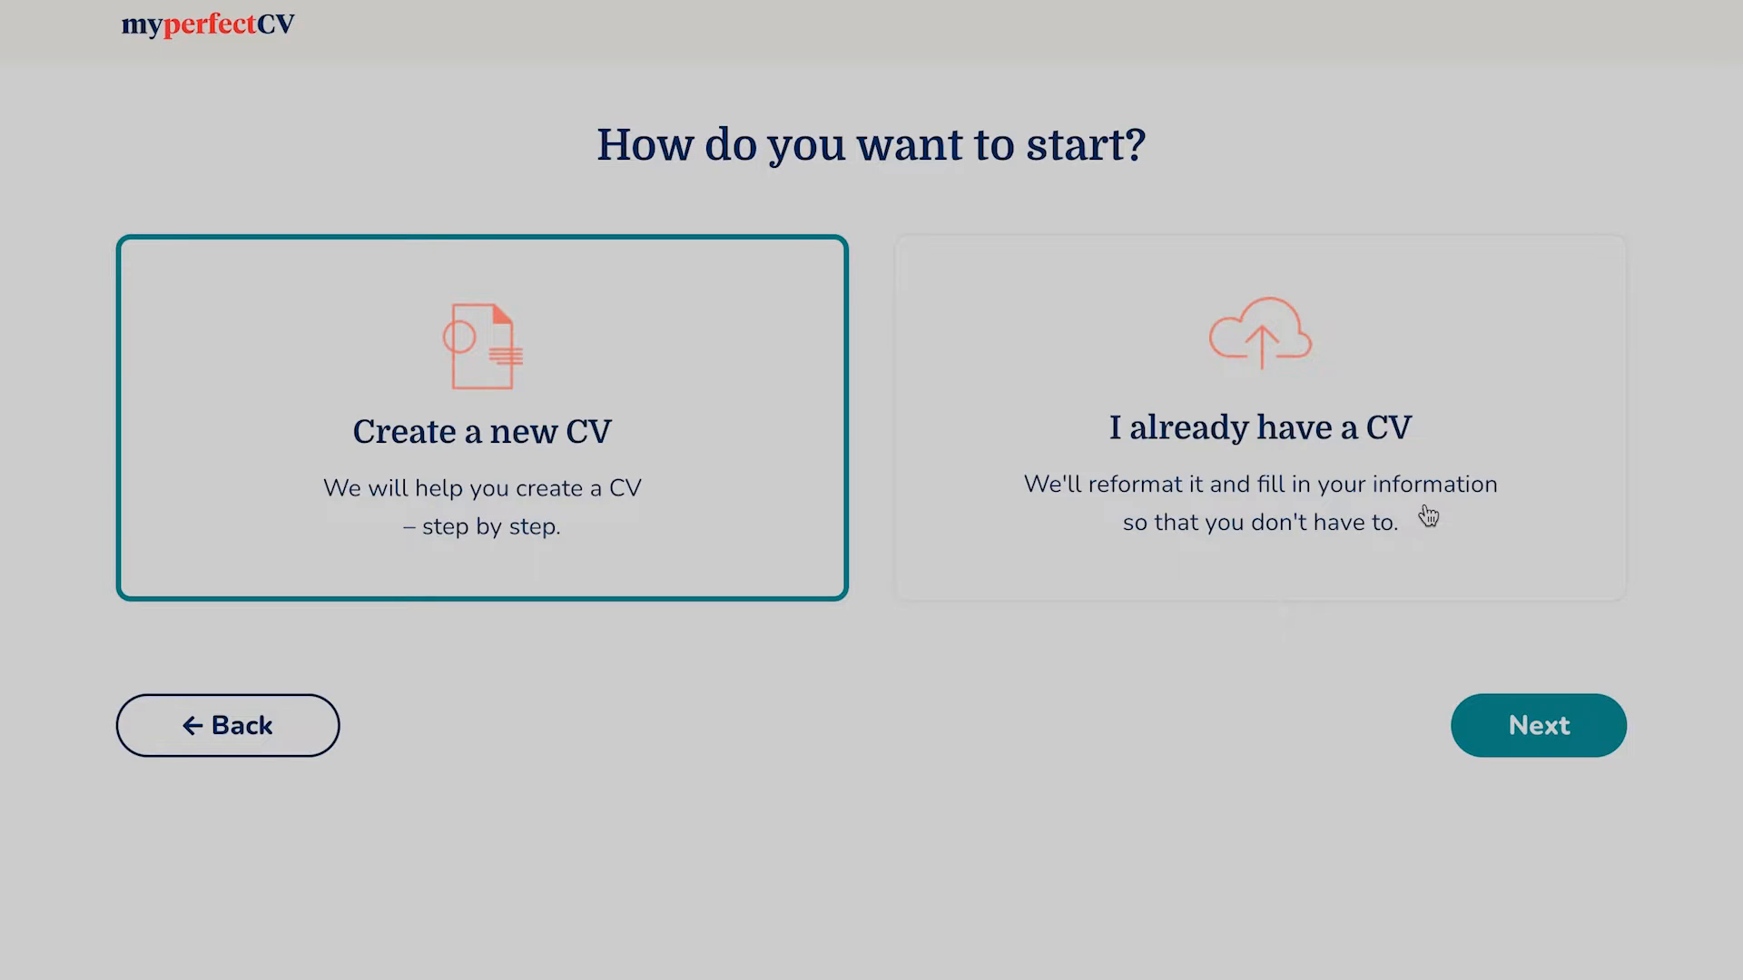
click(1495, 710)
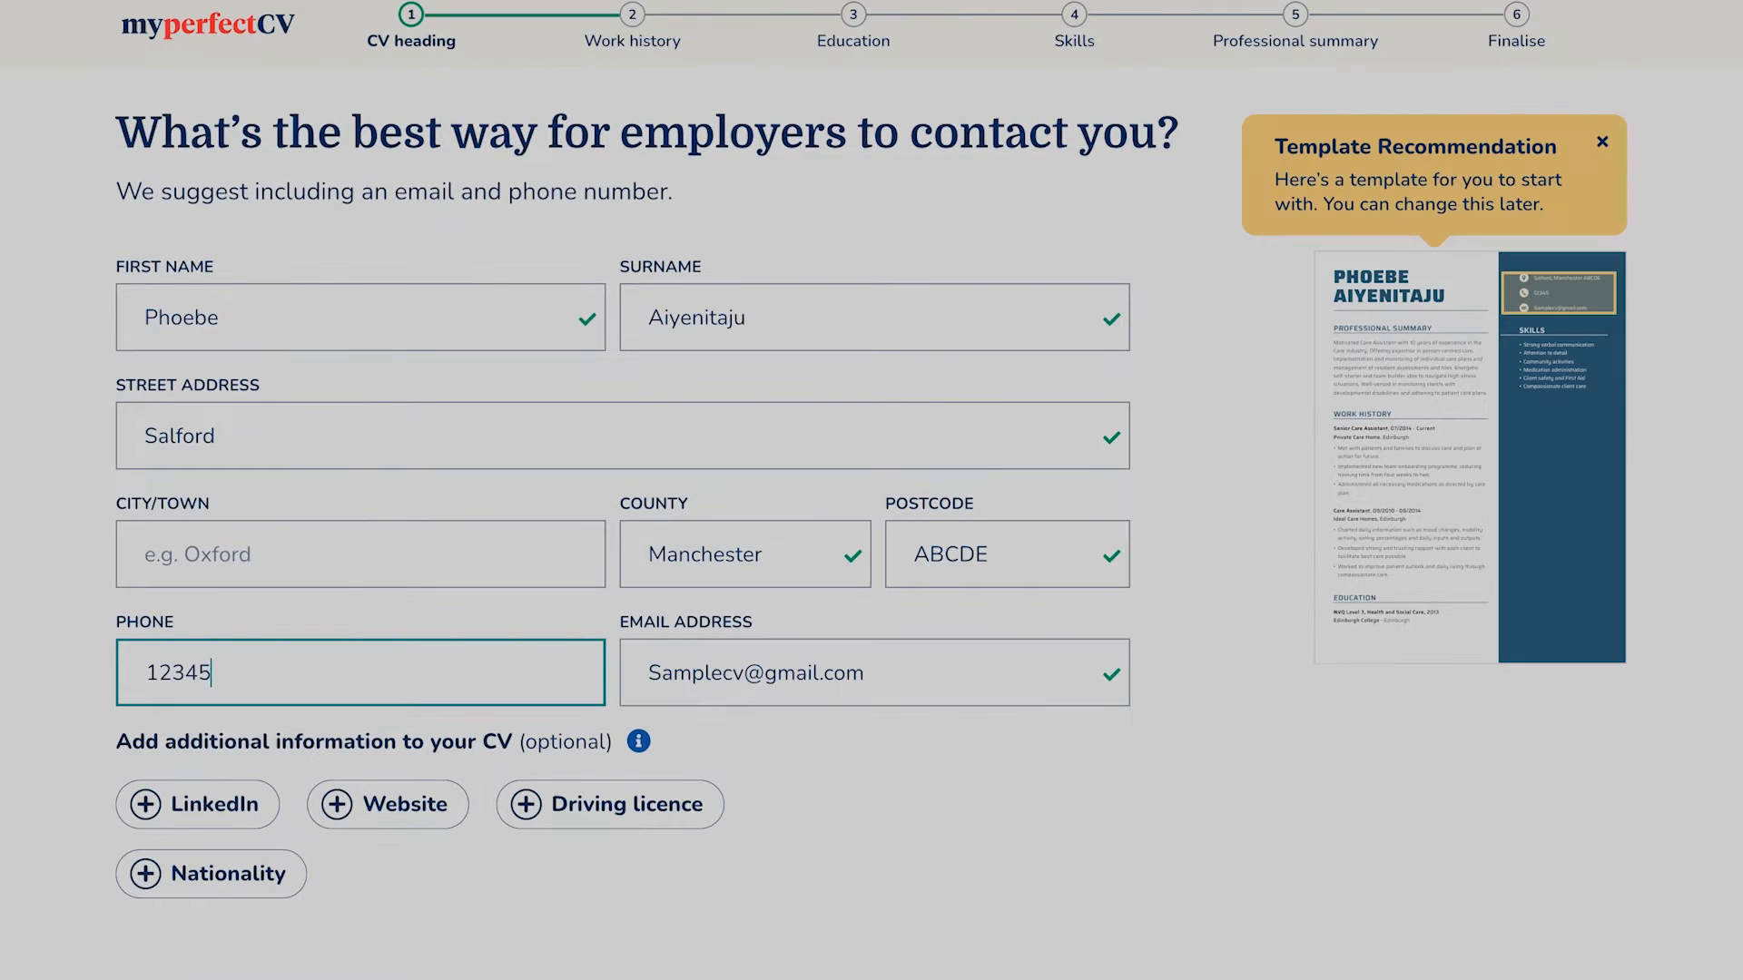
Complete the phone number in the contact details and continue to the work history form.
text(67897)
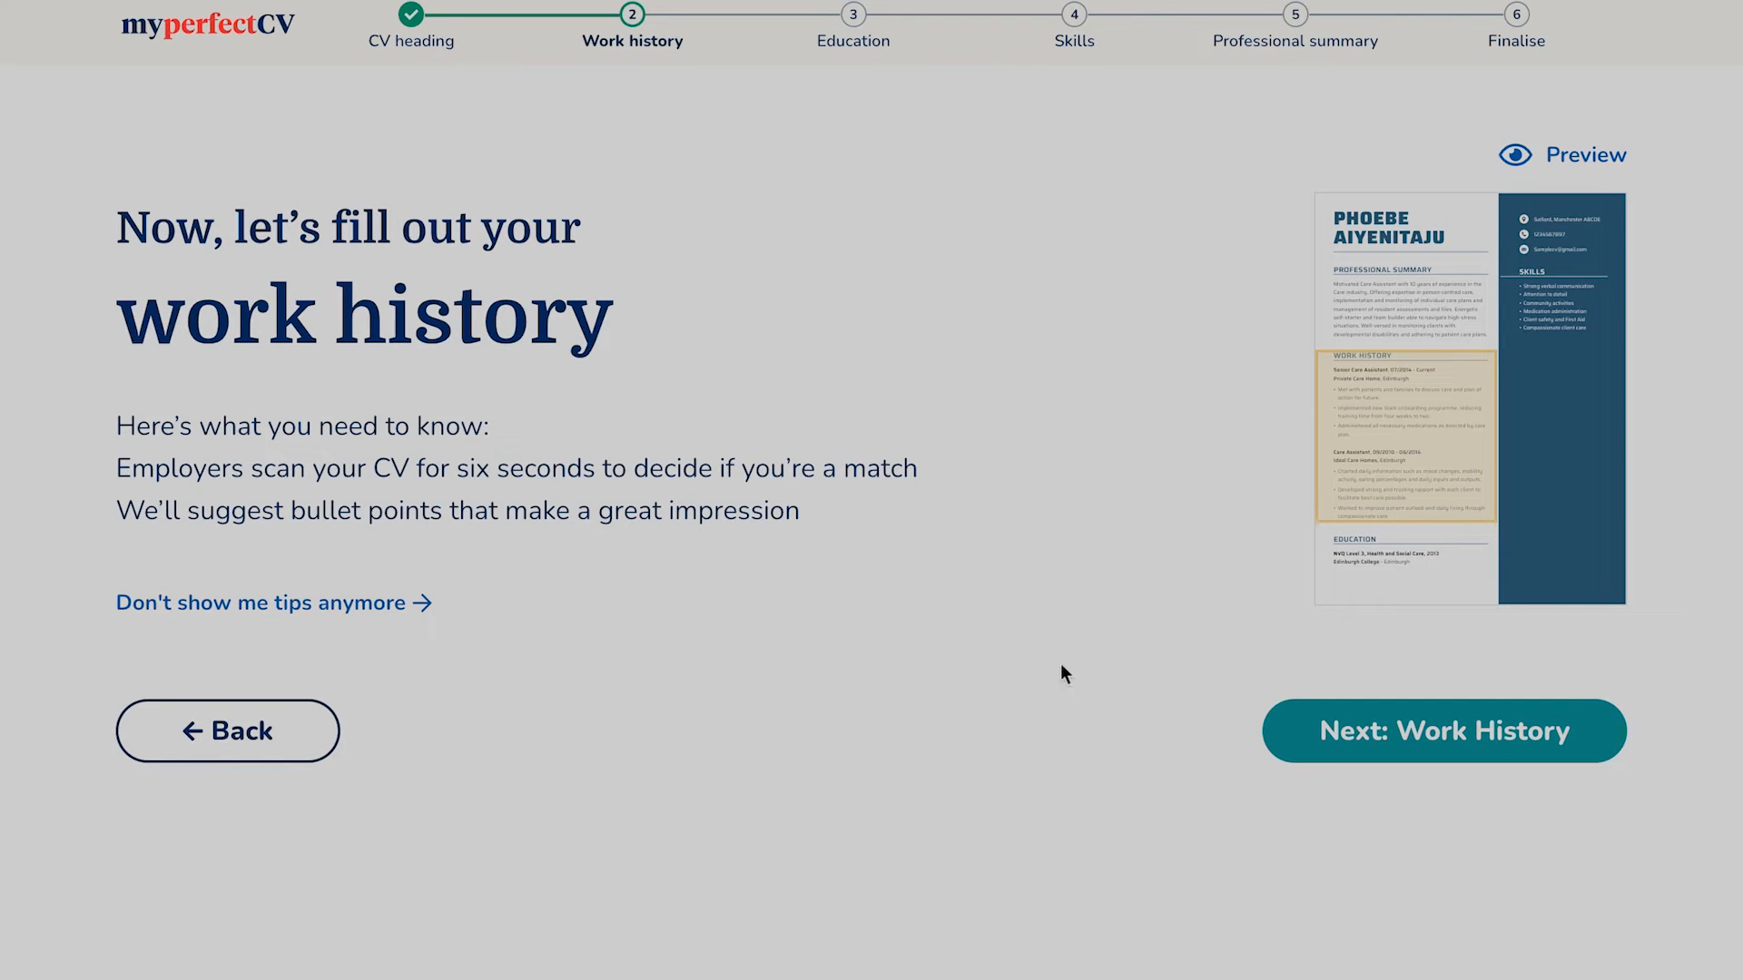
click(1464, 753)
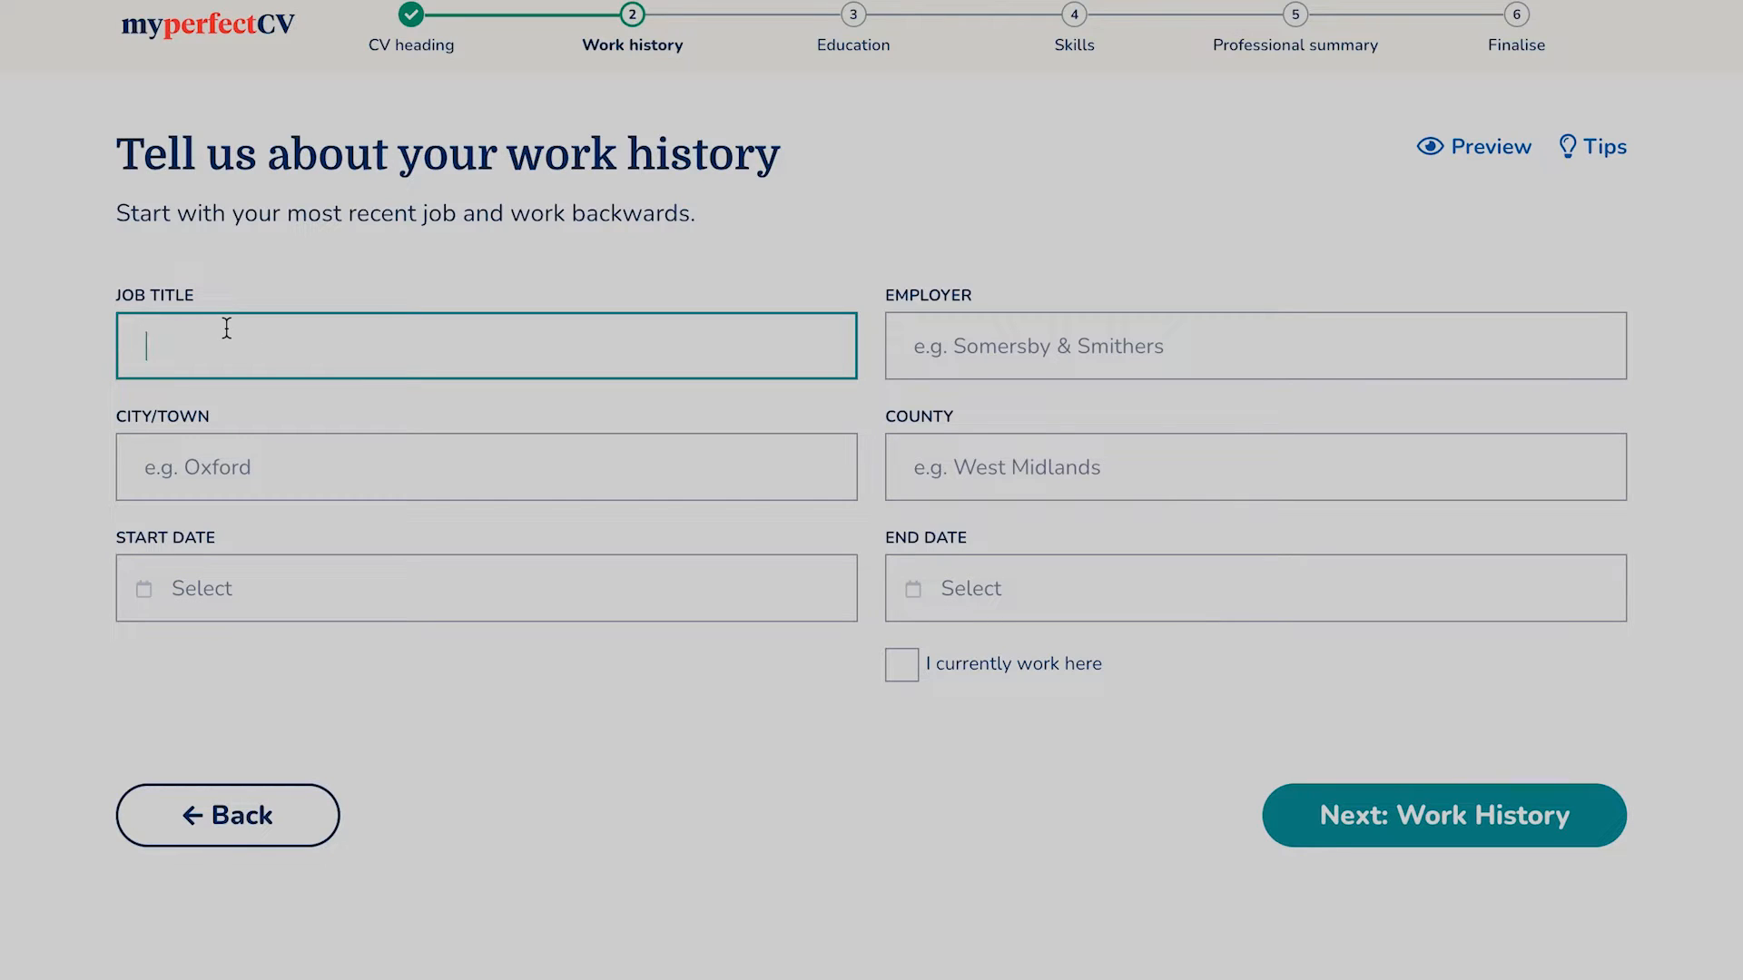
Enter Content Creator as the job title, picking the matching suggestion.
text(c)
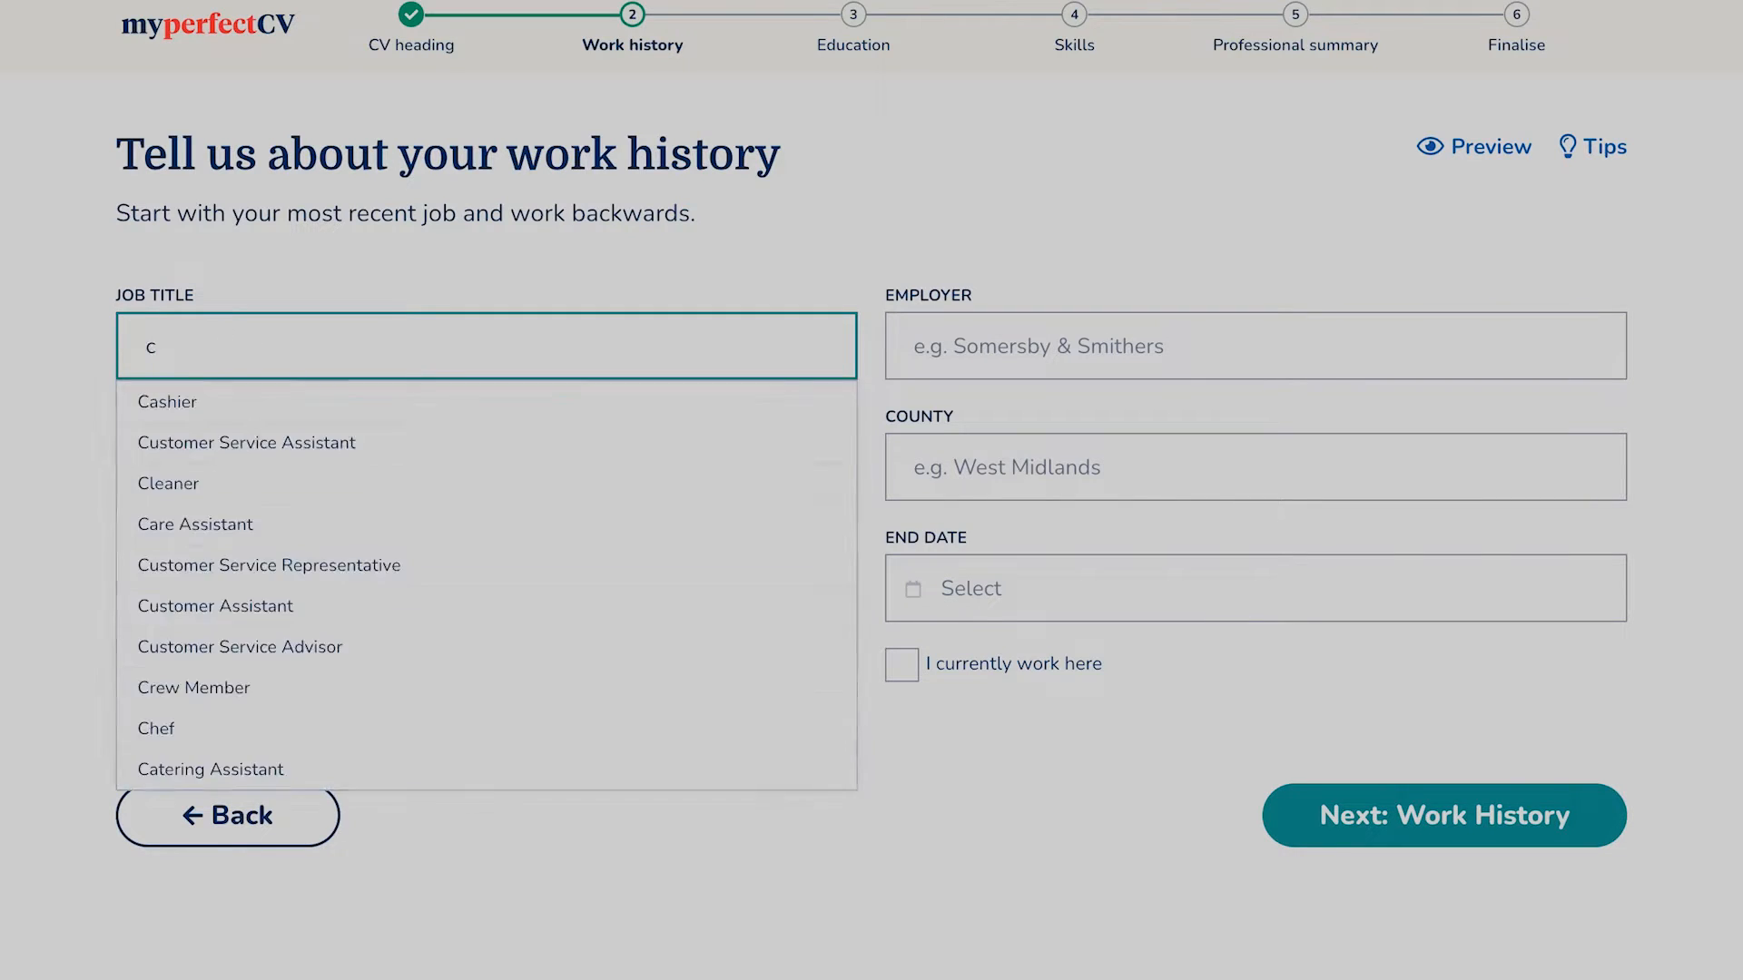
key(BackSpace)
text(Ctea)
key(BackSpace)
key(BackSpace)
key(BackSpace)
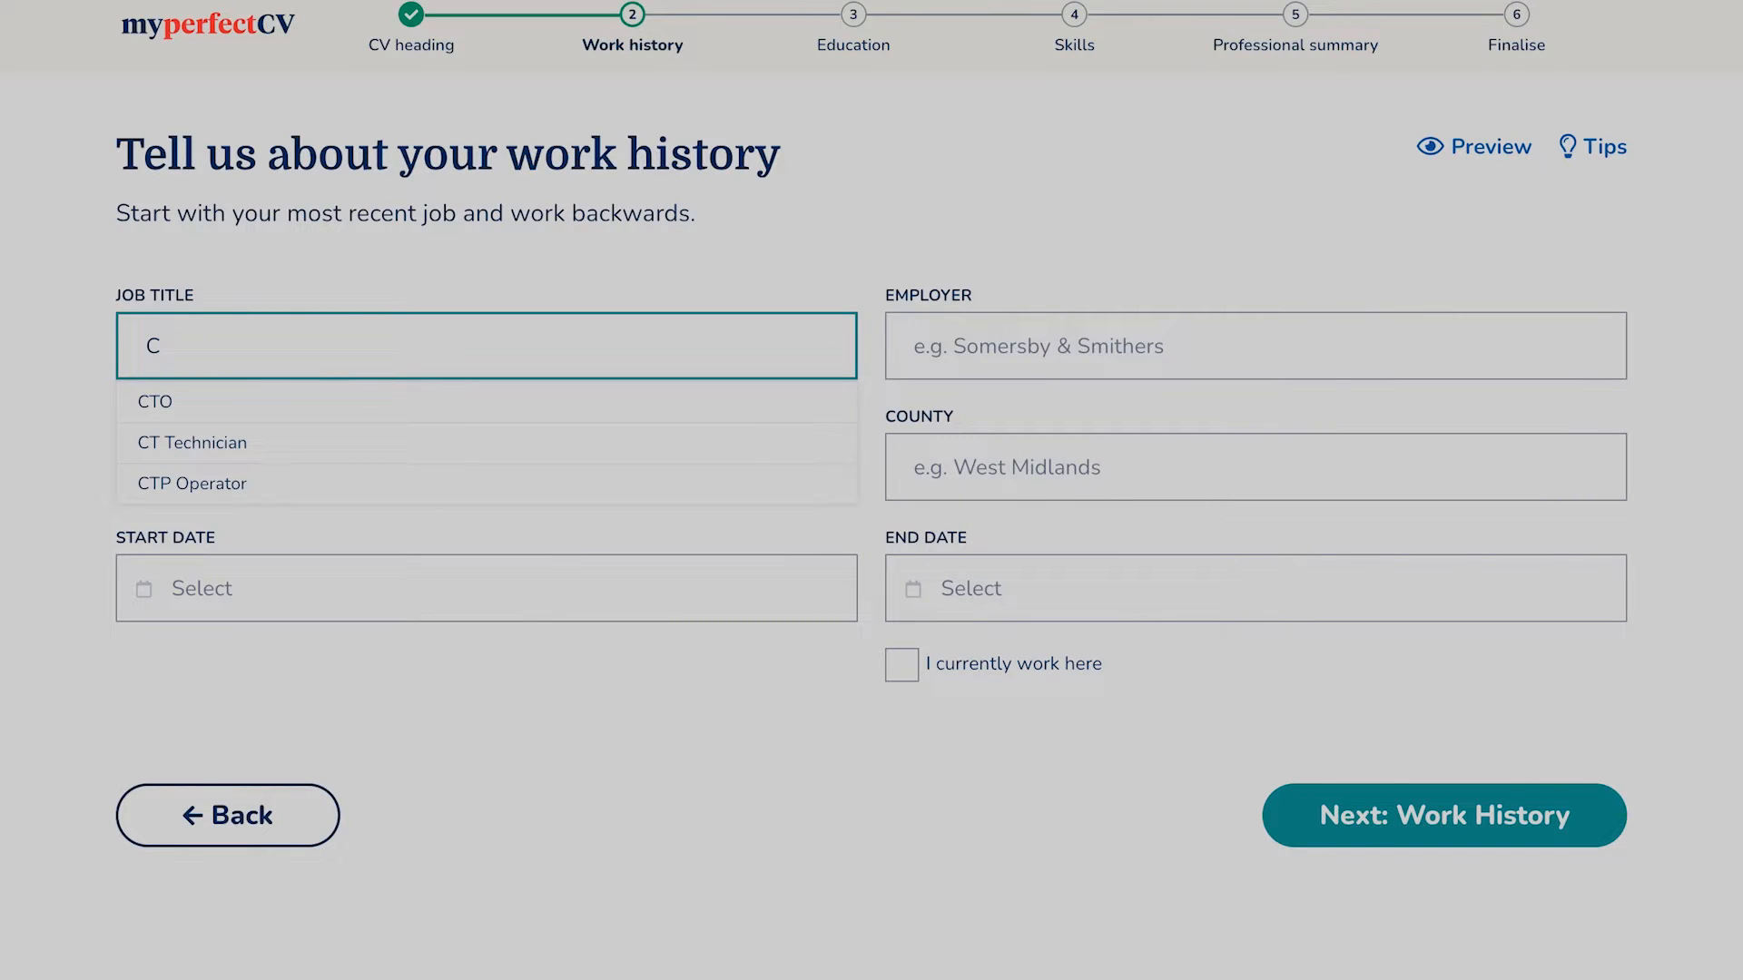
text(ontent X)
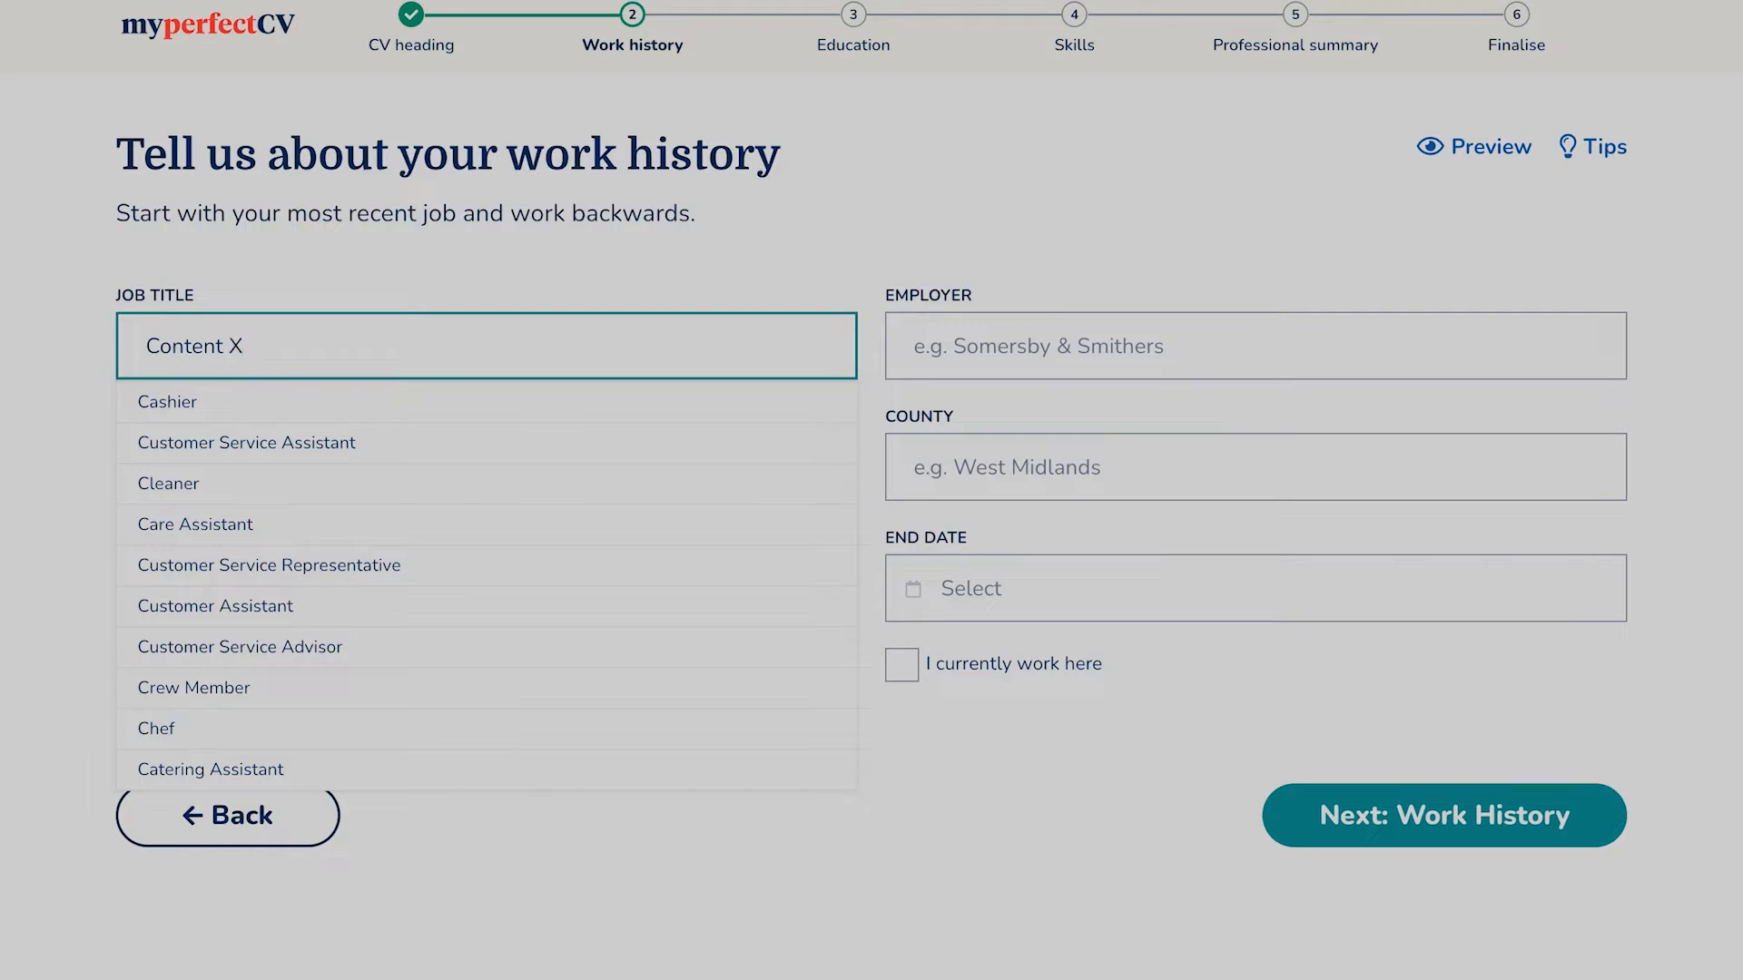
key(BackSpace)
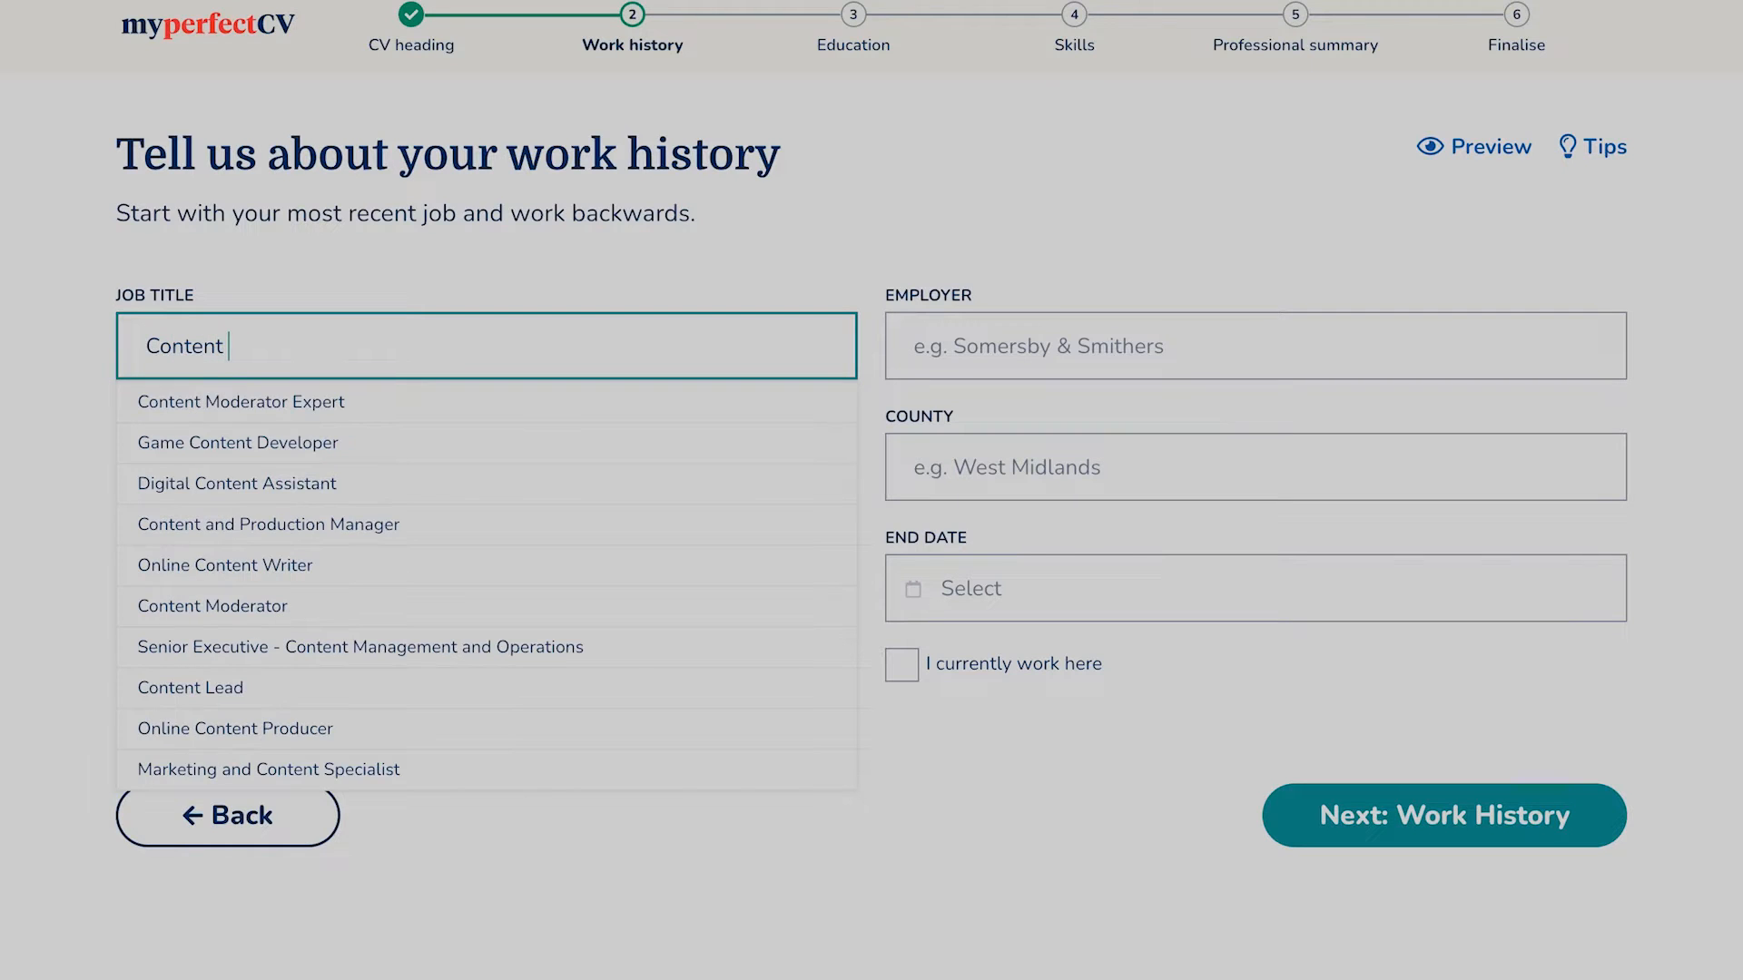
text(Creator)
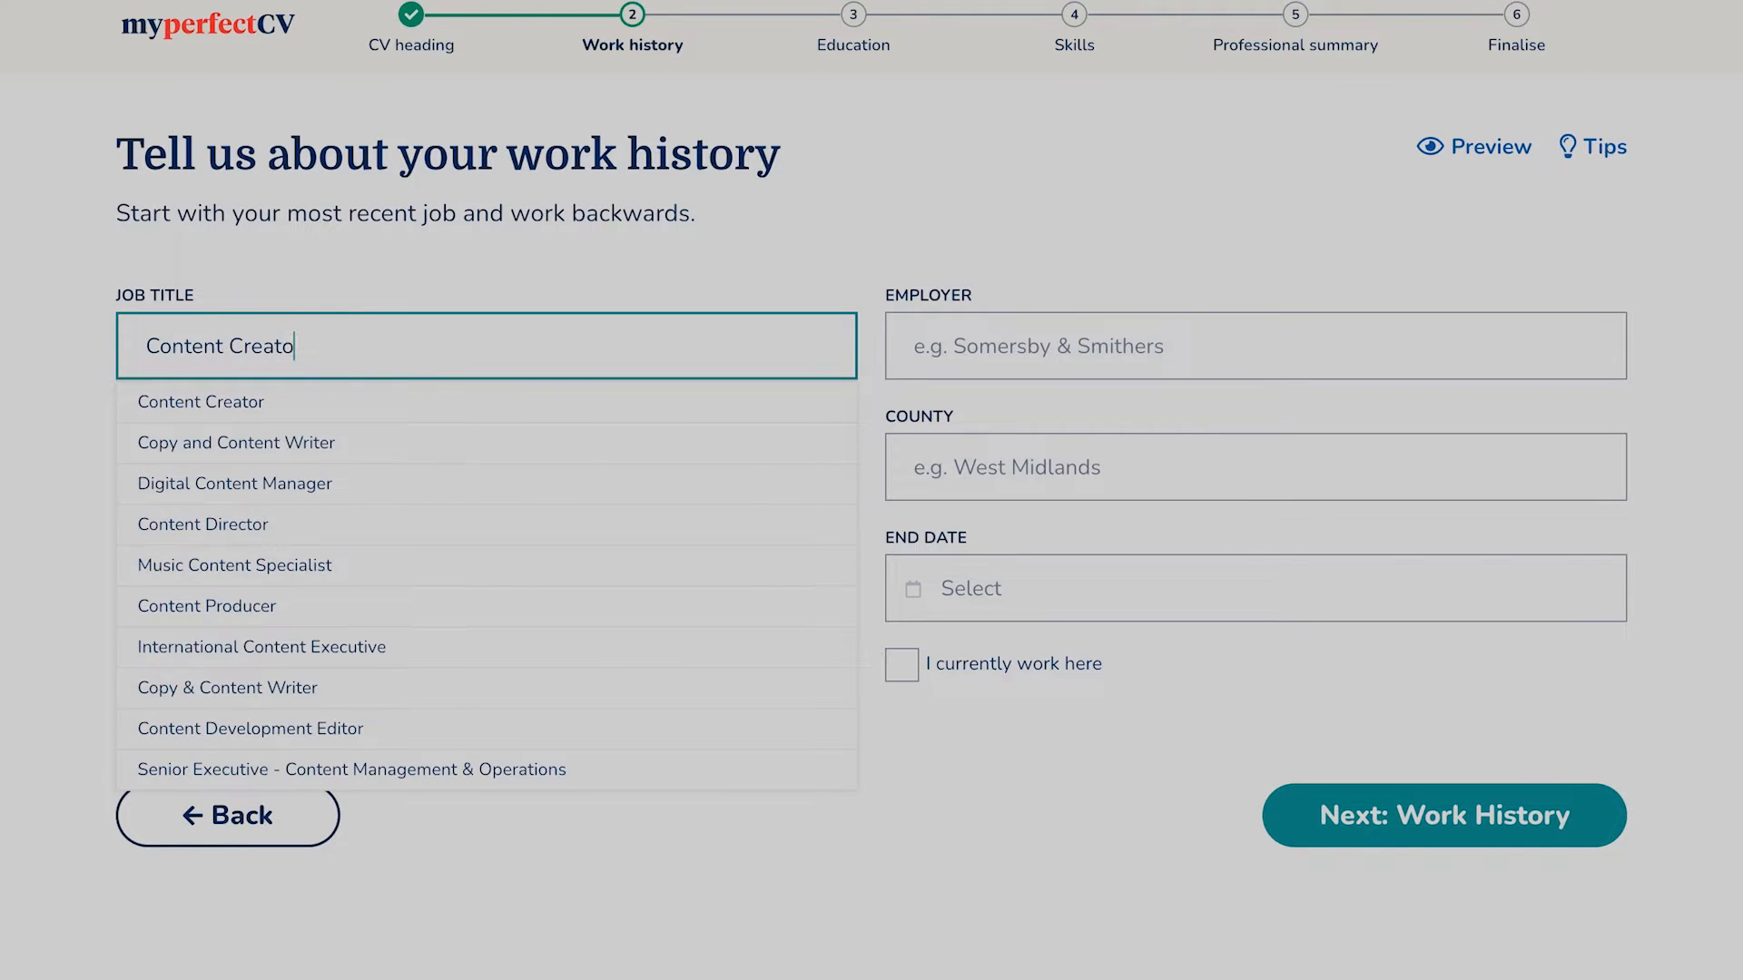
click(238, 399)
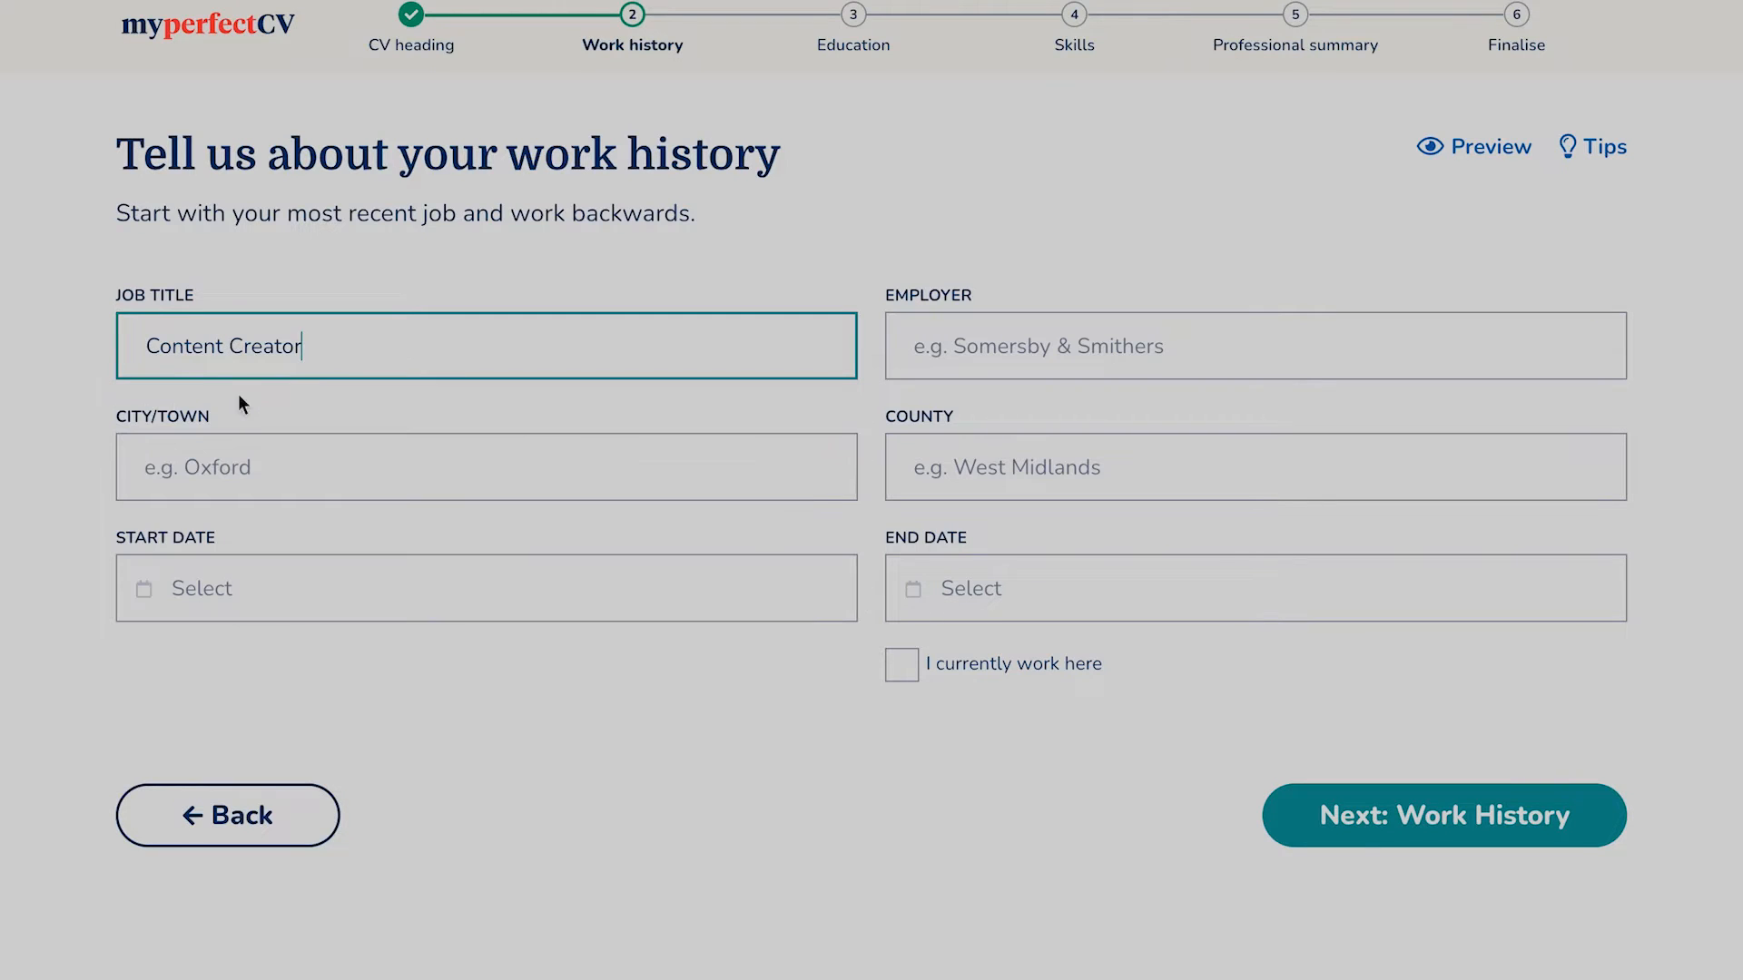
Add the word Digital in front so the job title reads Digital Content Creator.
click(154, 348)
text(Digit)
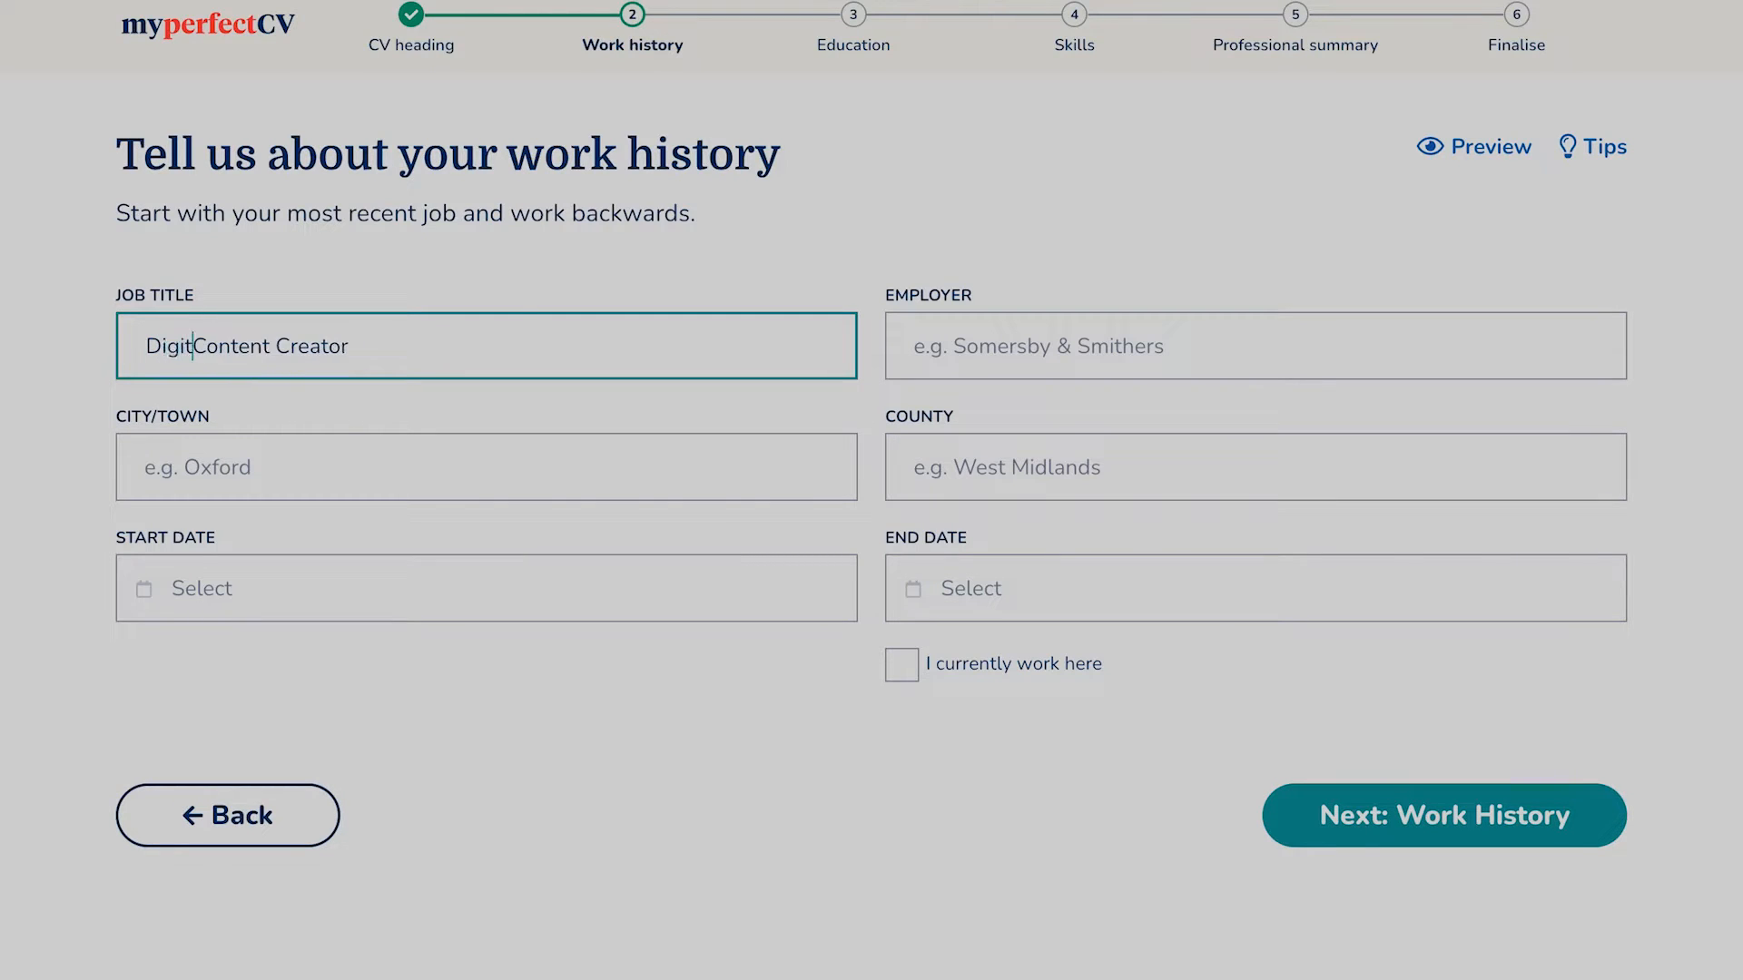
text(al)
click(58, 404)
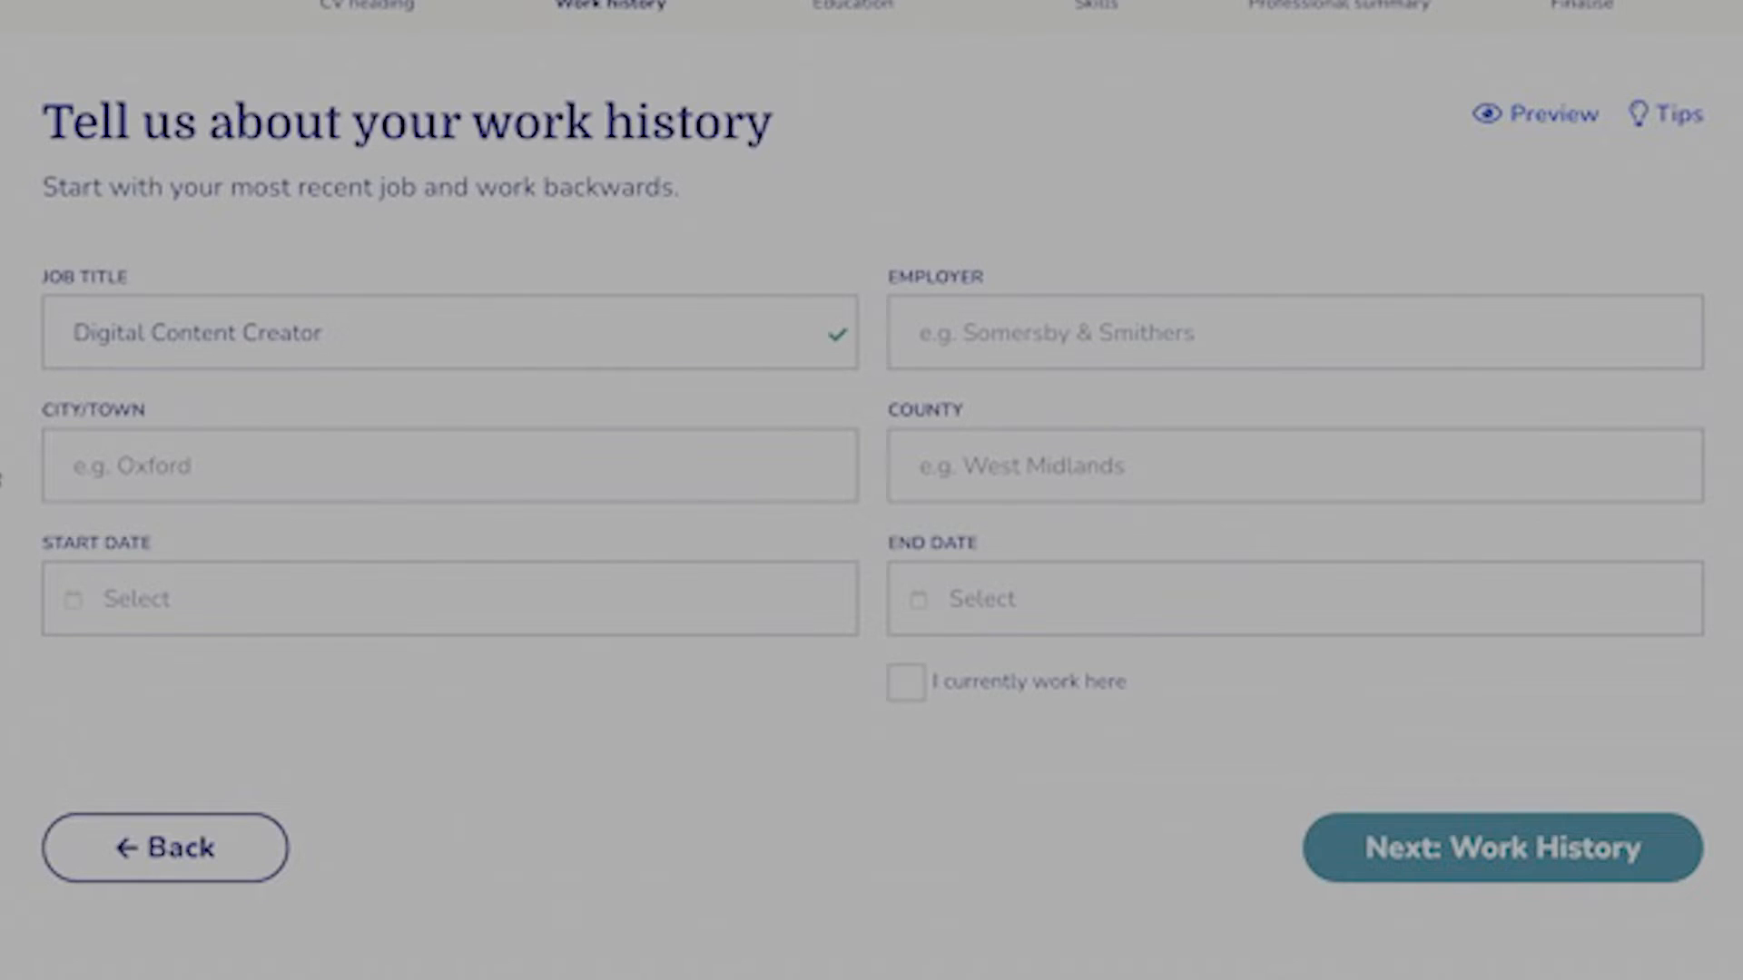
Fill in the employer, town and county from the saved SALFORD BUSINESS SCHOOL address.
click(1053, 348)
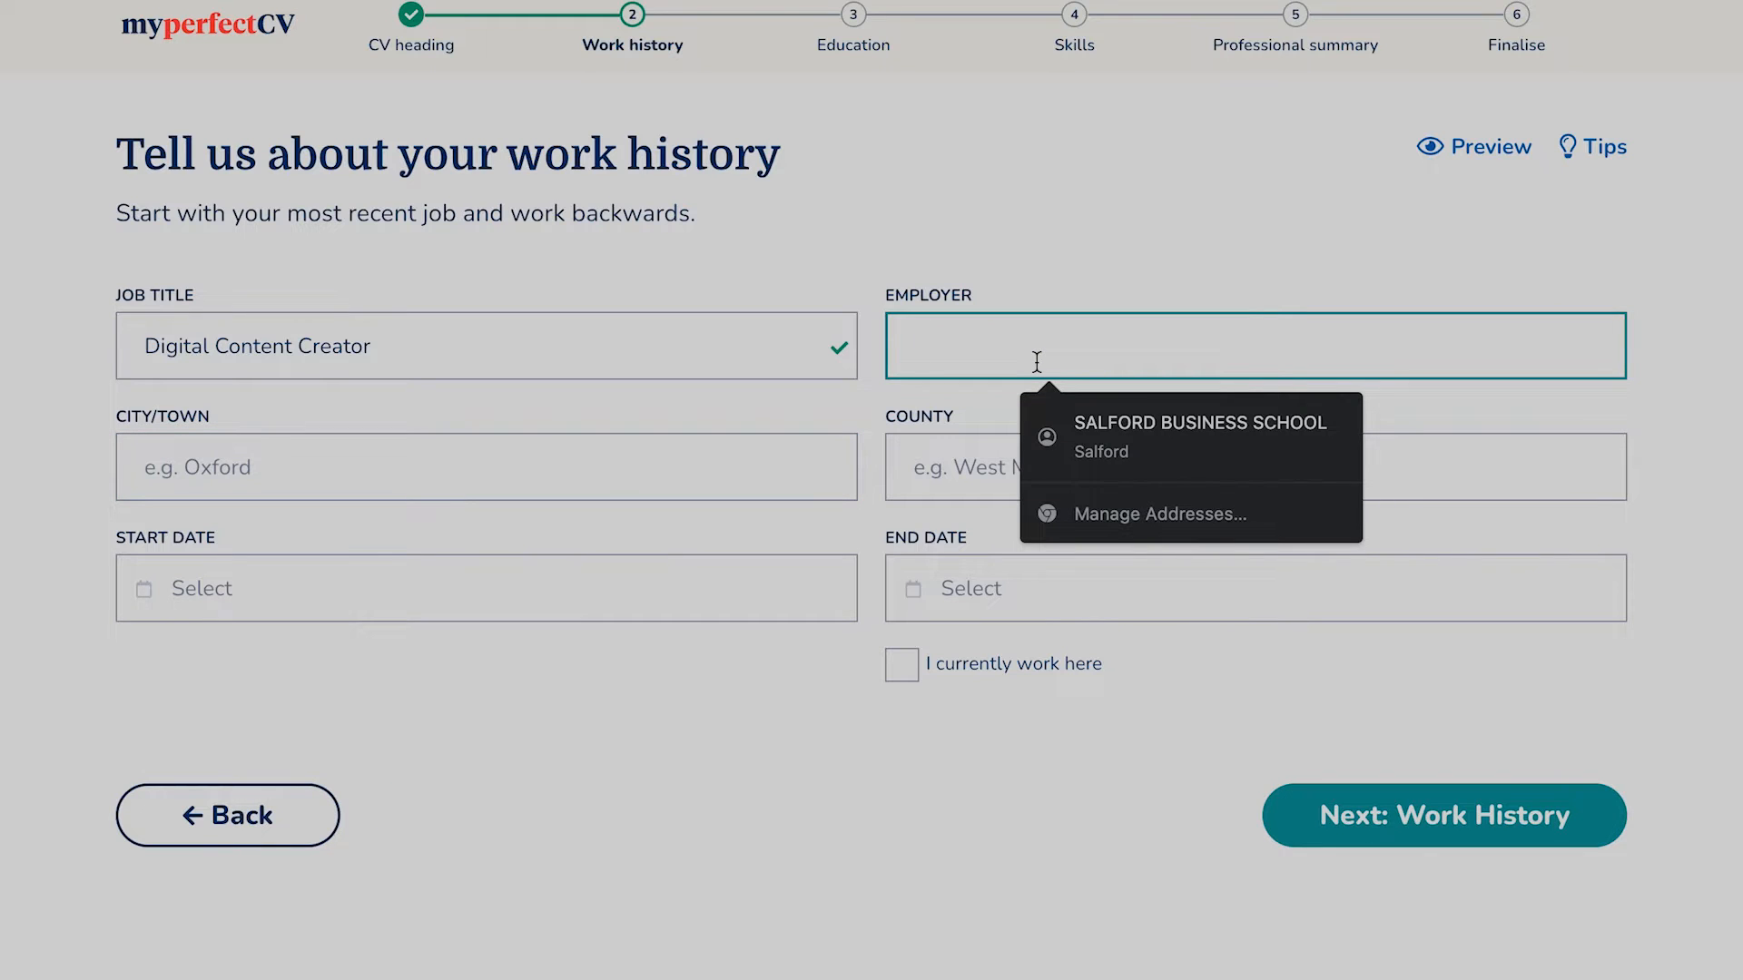
click(1127, 416)
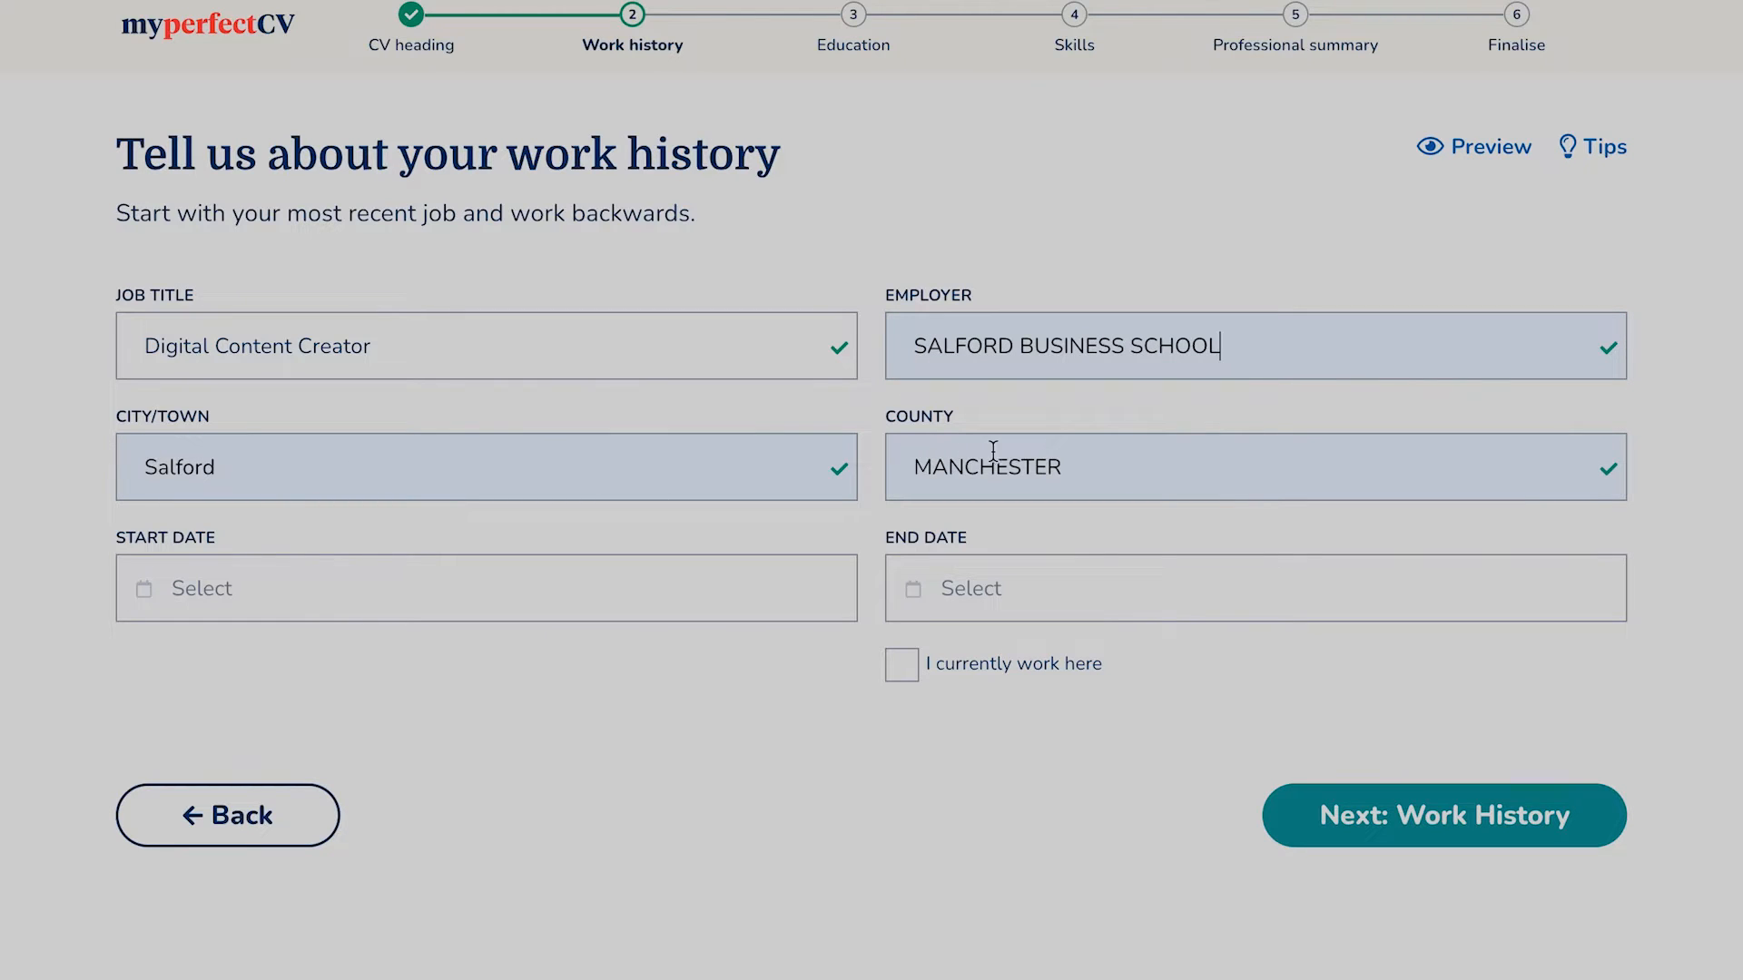
Set the job's dates to Feb 2020 and Jul 2020, mark it as the current job, and continue to its description.
click(282, 588)
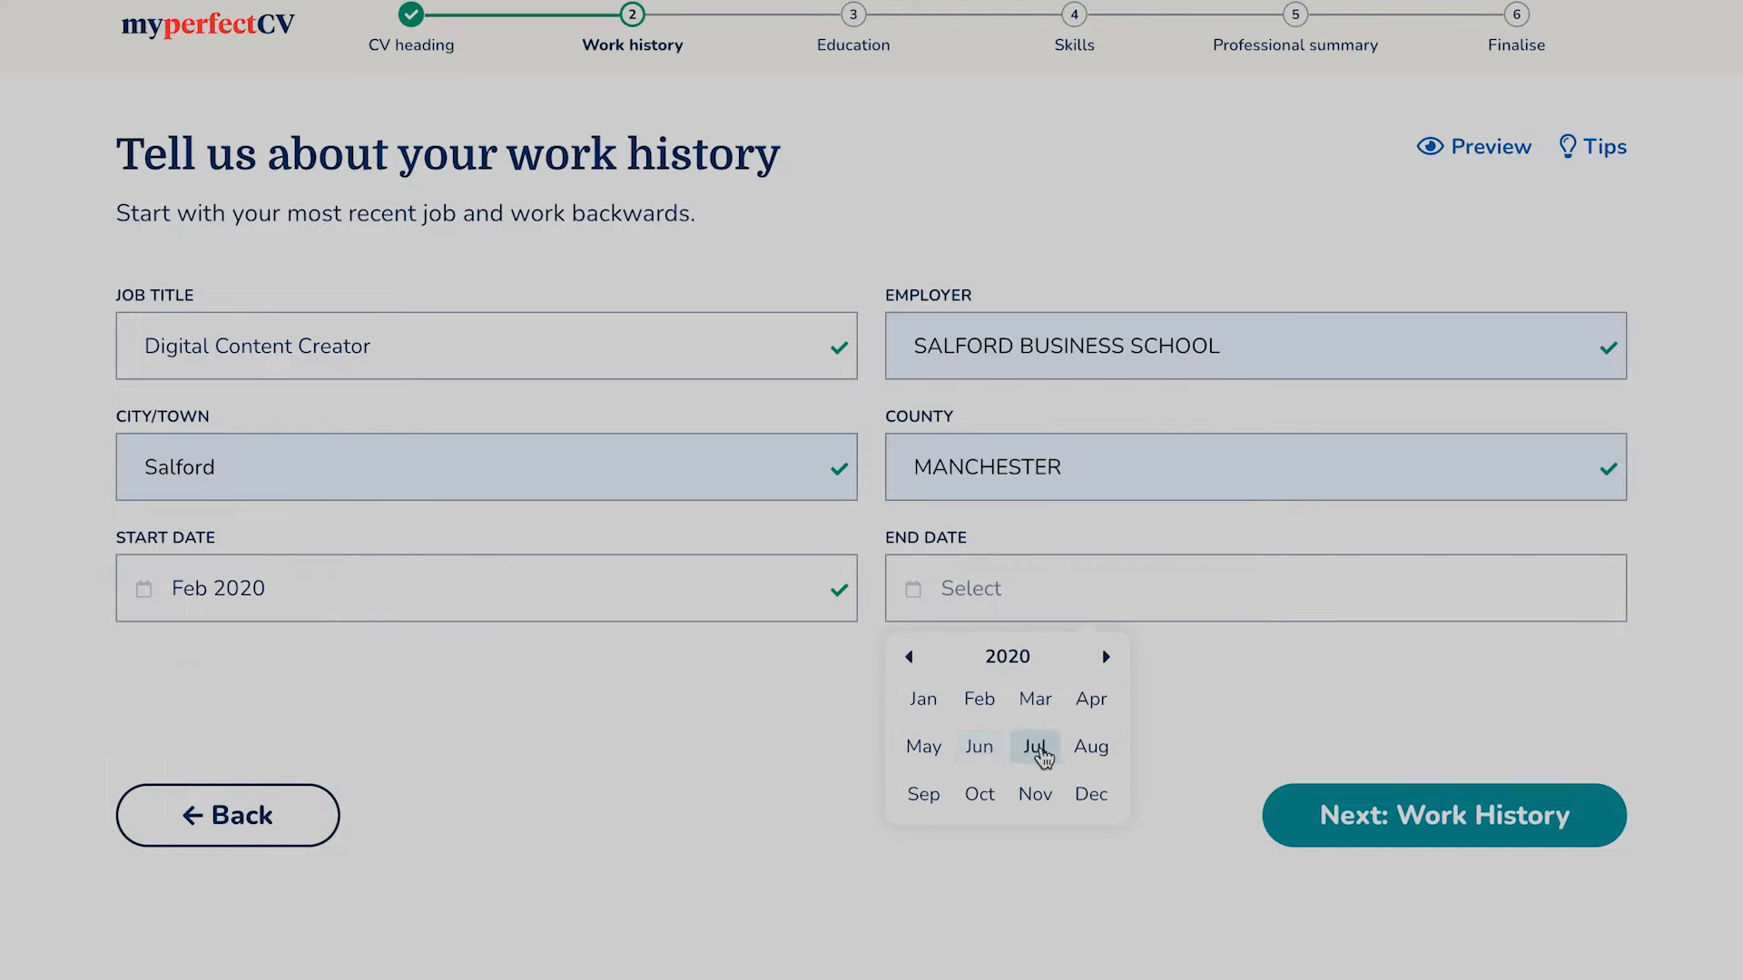
click(1037, 746)
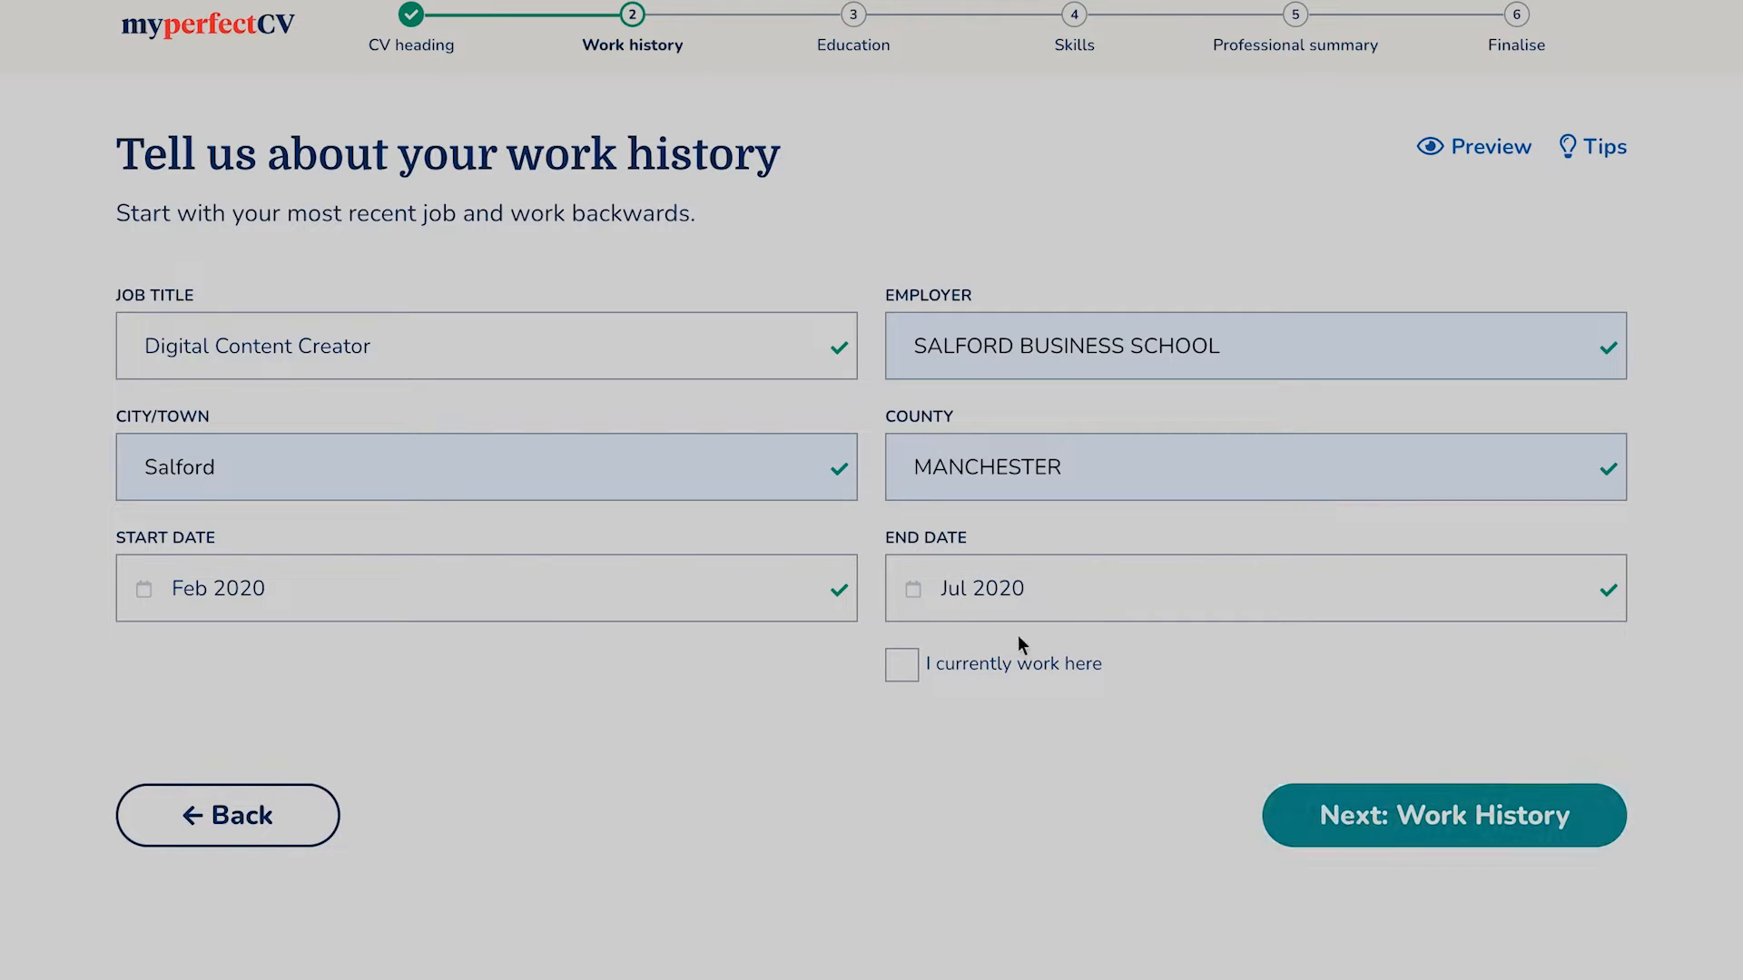
click(906, 665)
click(1380, 826)
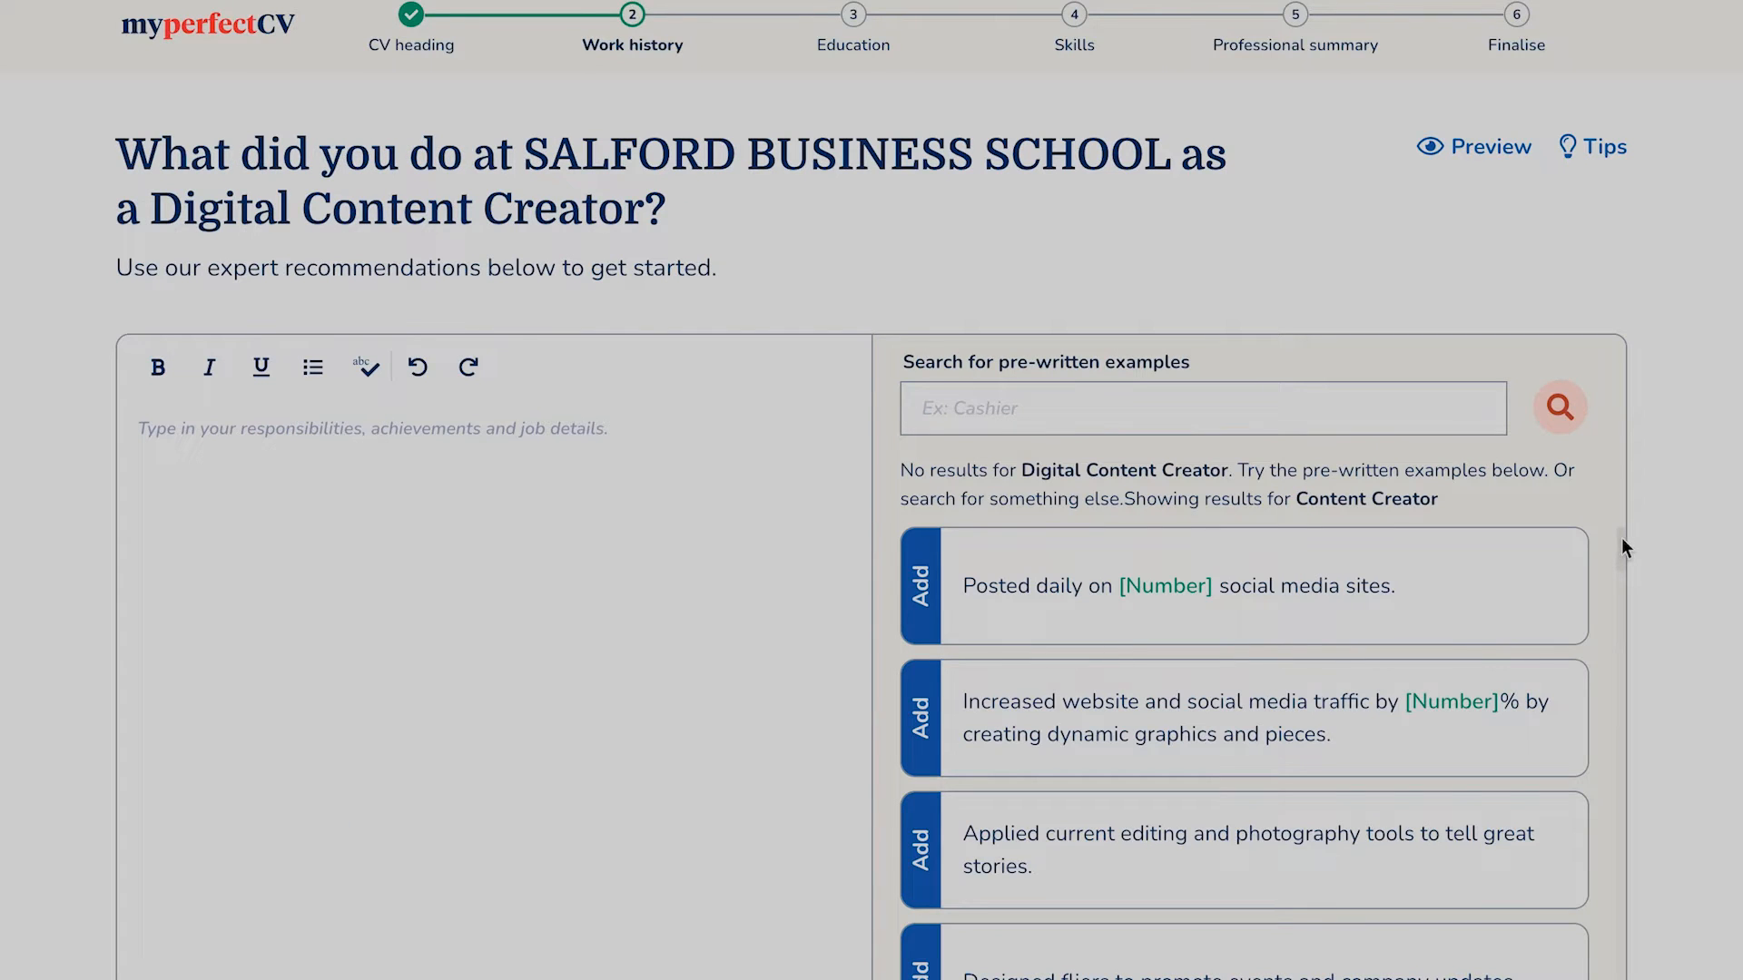
Search the pre-written examples for Content Creator, picking the matching suggestion.
drag(1620, 543, 1618, 265)
click(1160, 406)
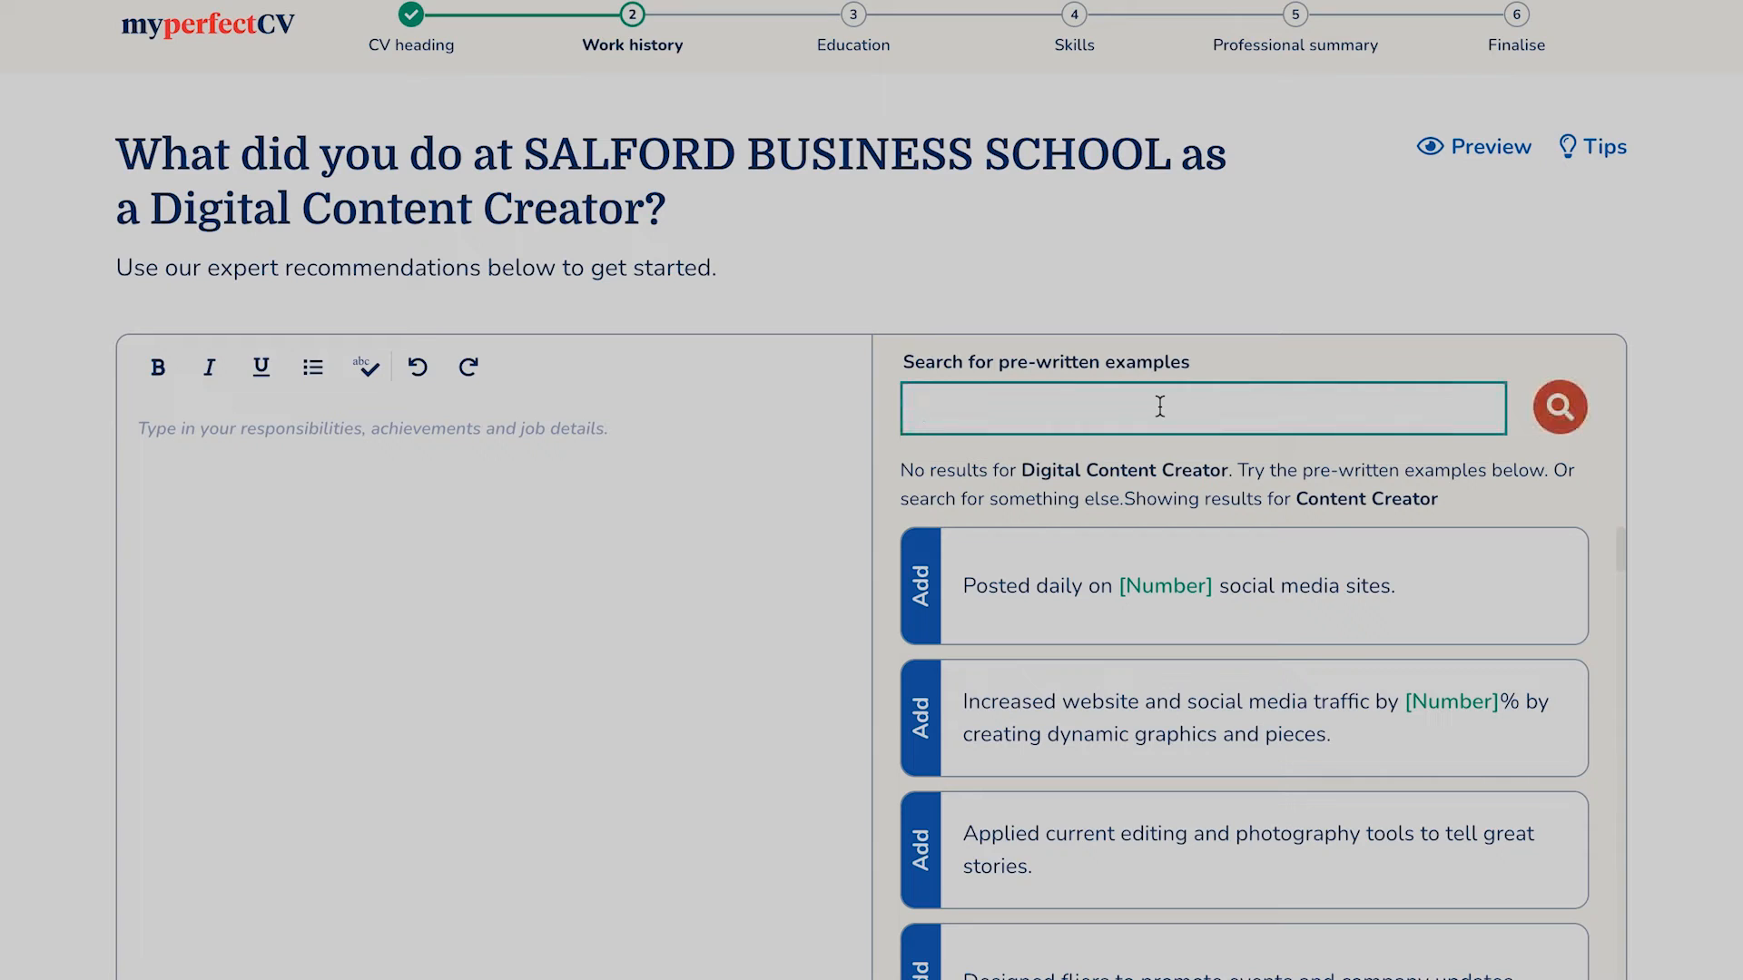
text(C)
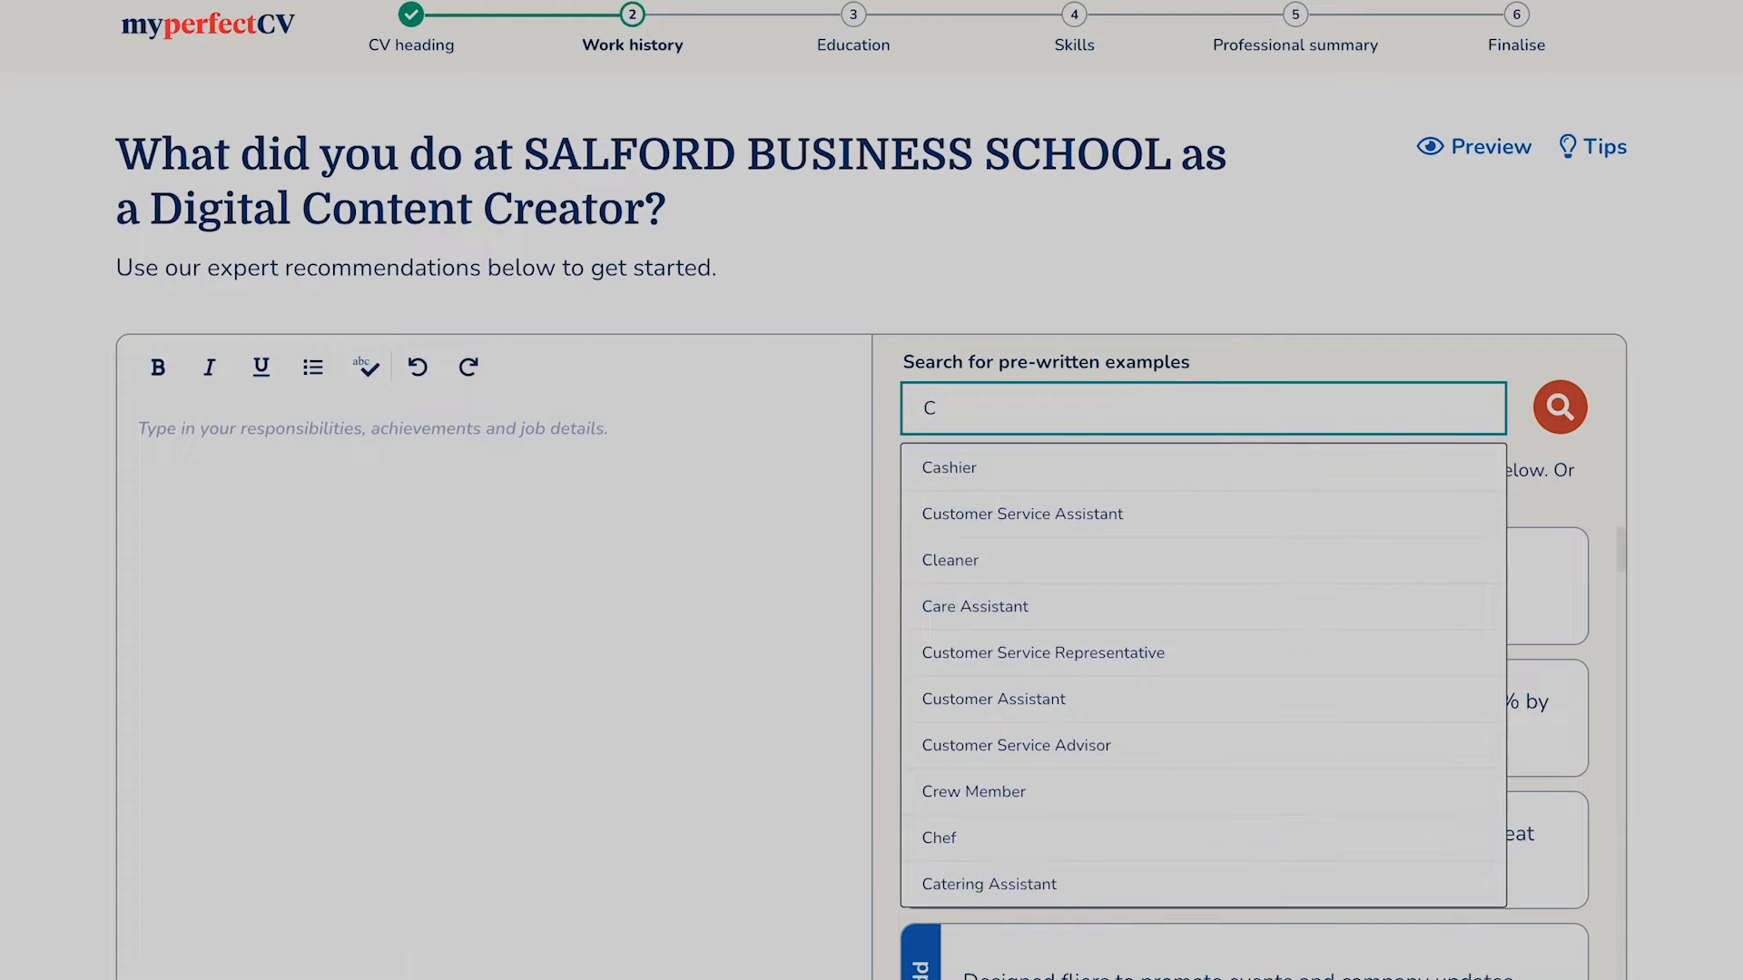
text(ontent c)
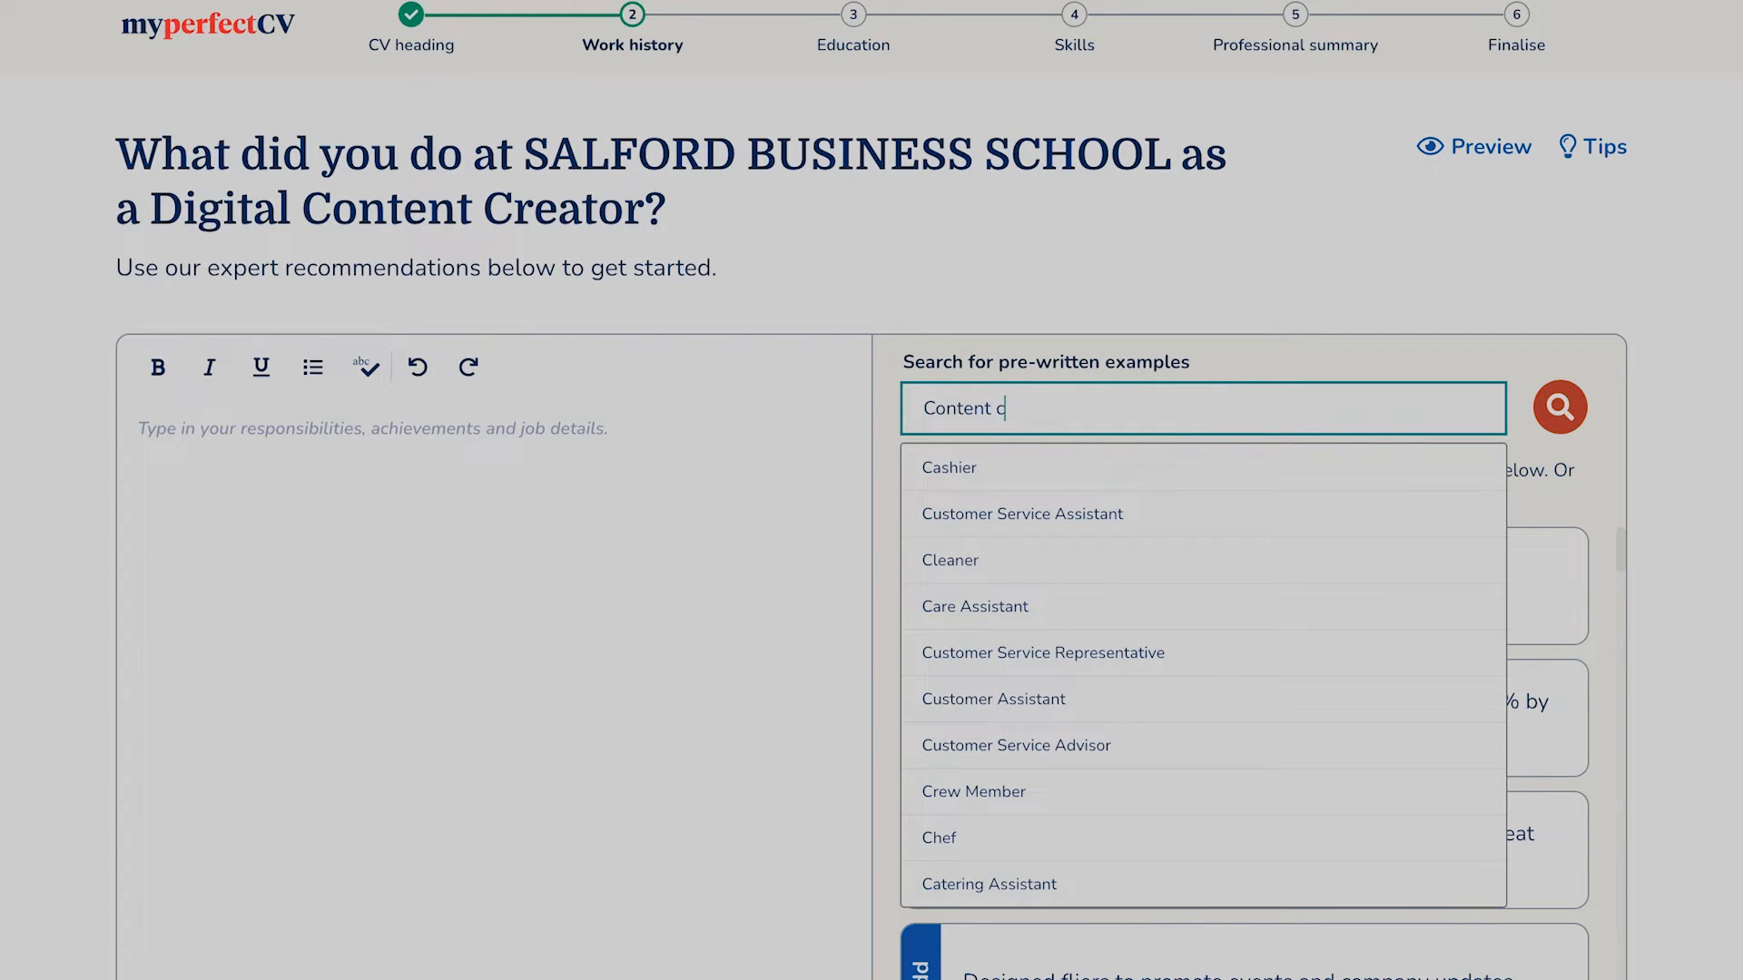
text(reator)
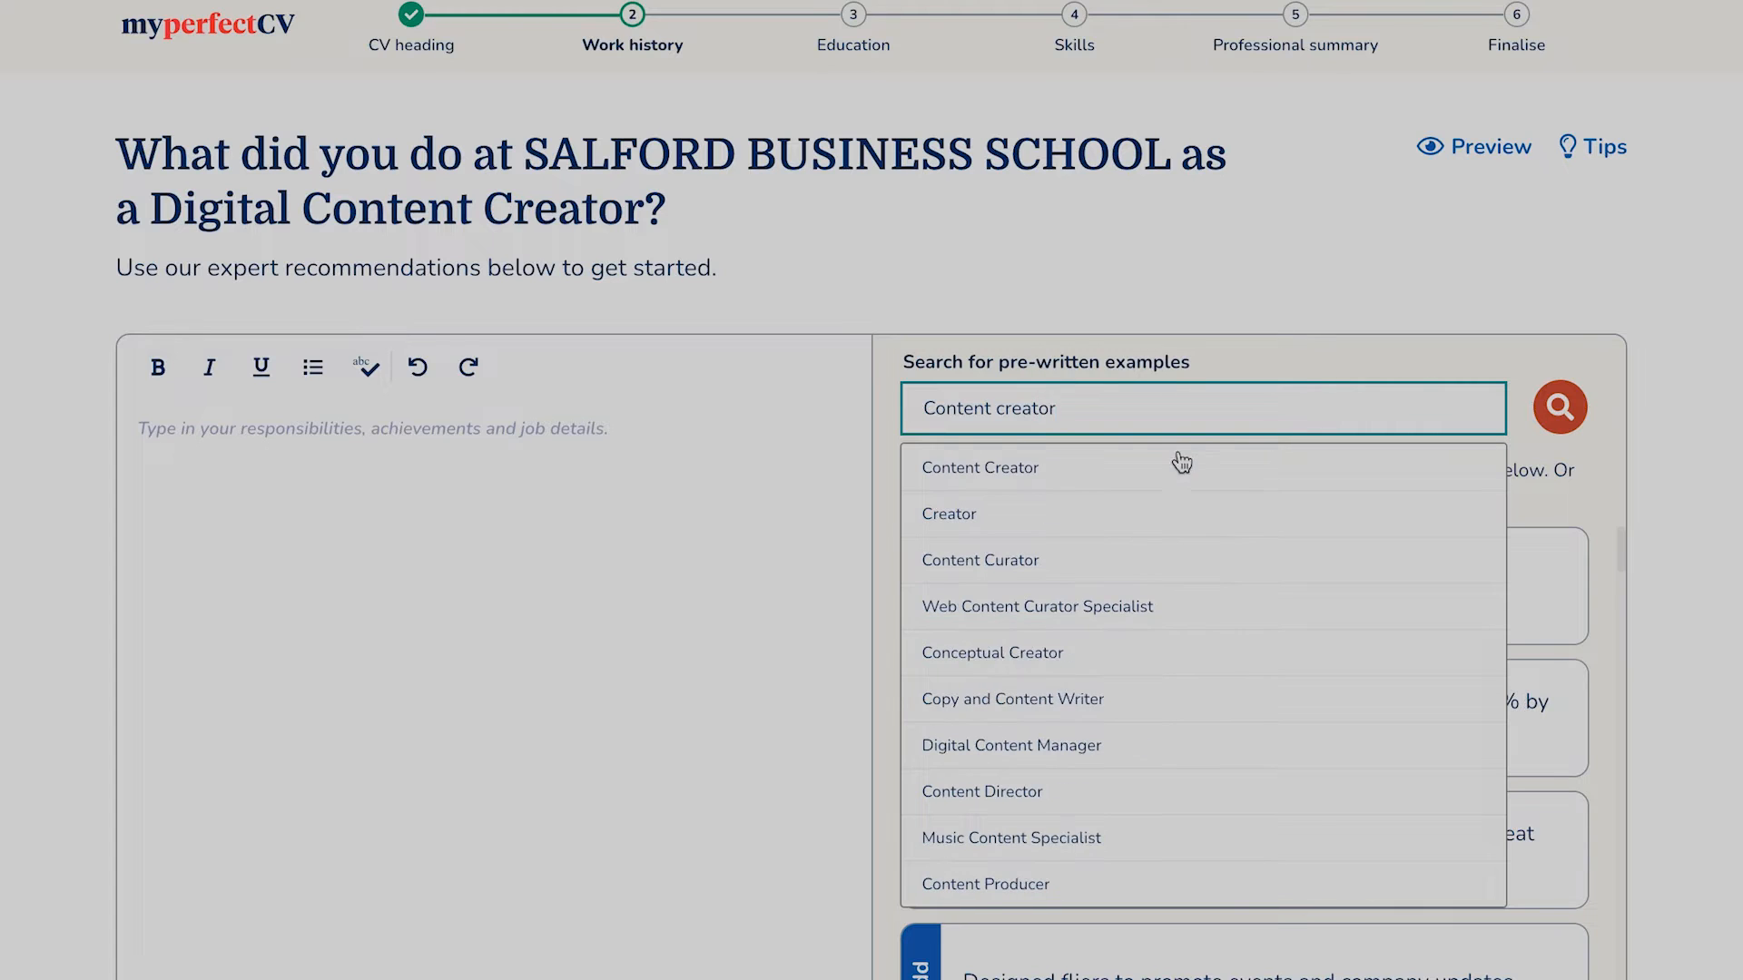
click(1171, 479)
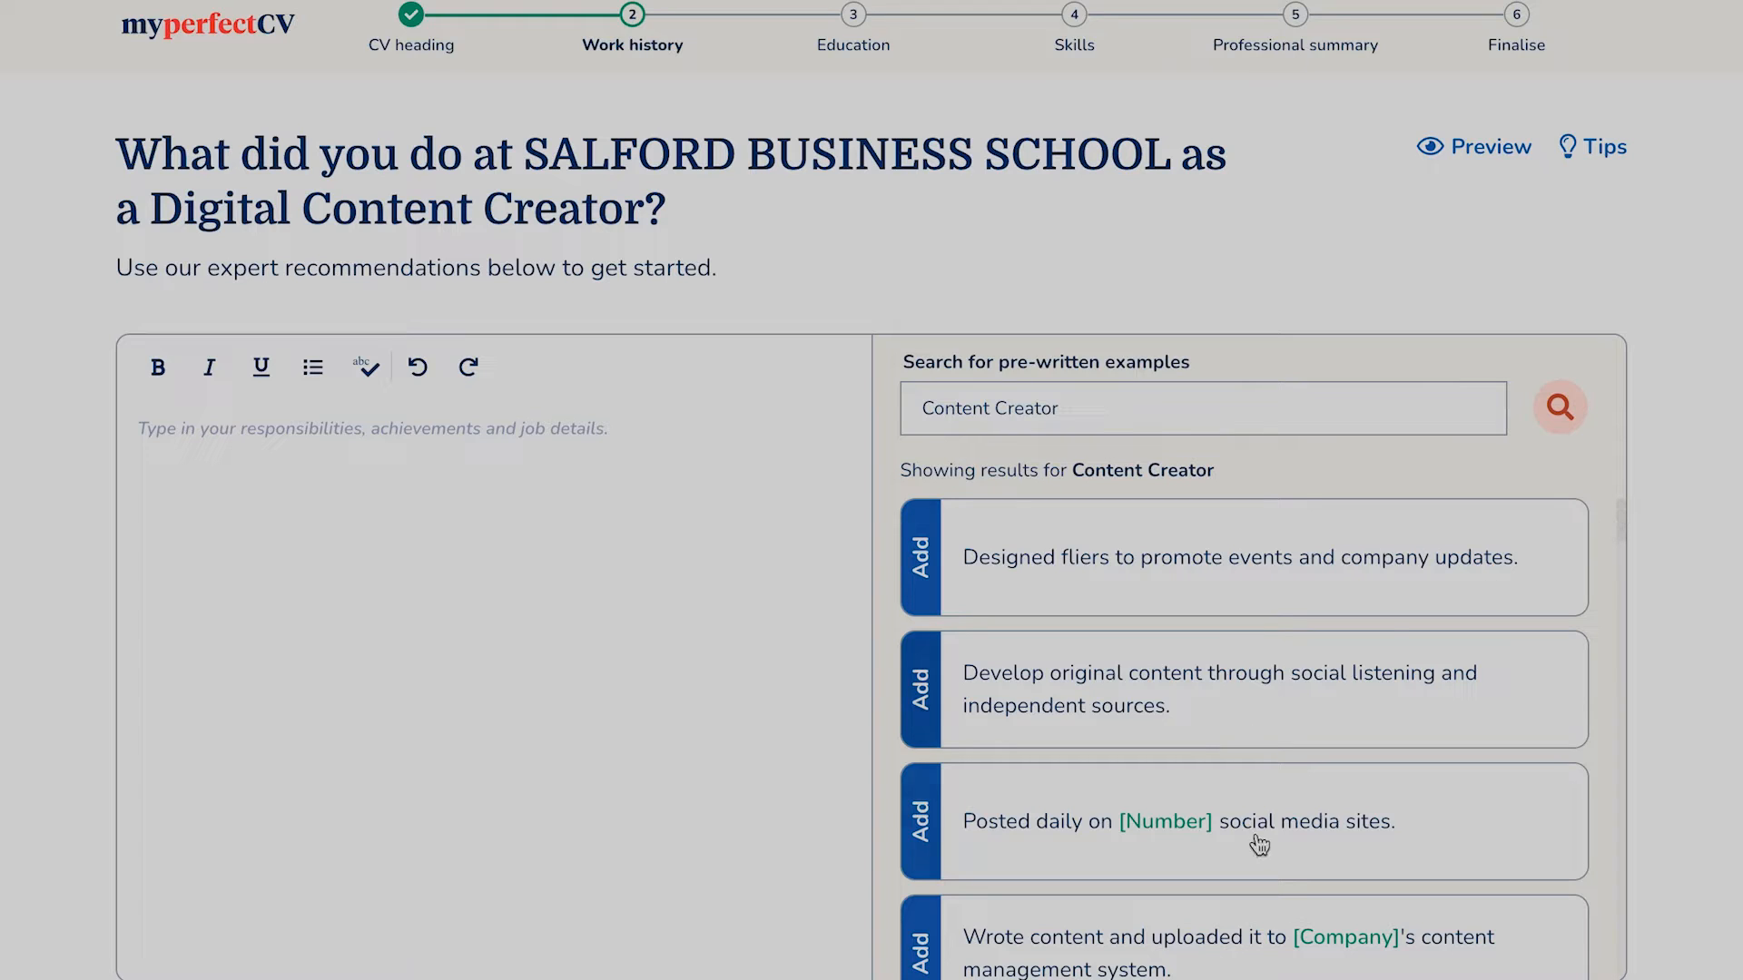
Add the example about increased website and social media traffic, replacing its number placeholder so it reads "by 50%".
drag(1622, 517, 1612, 552)
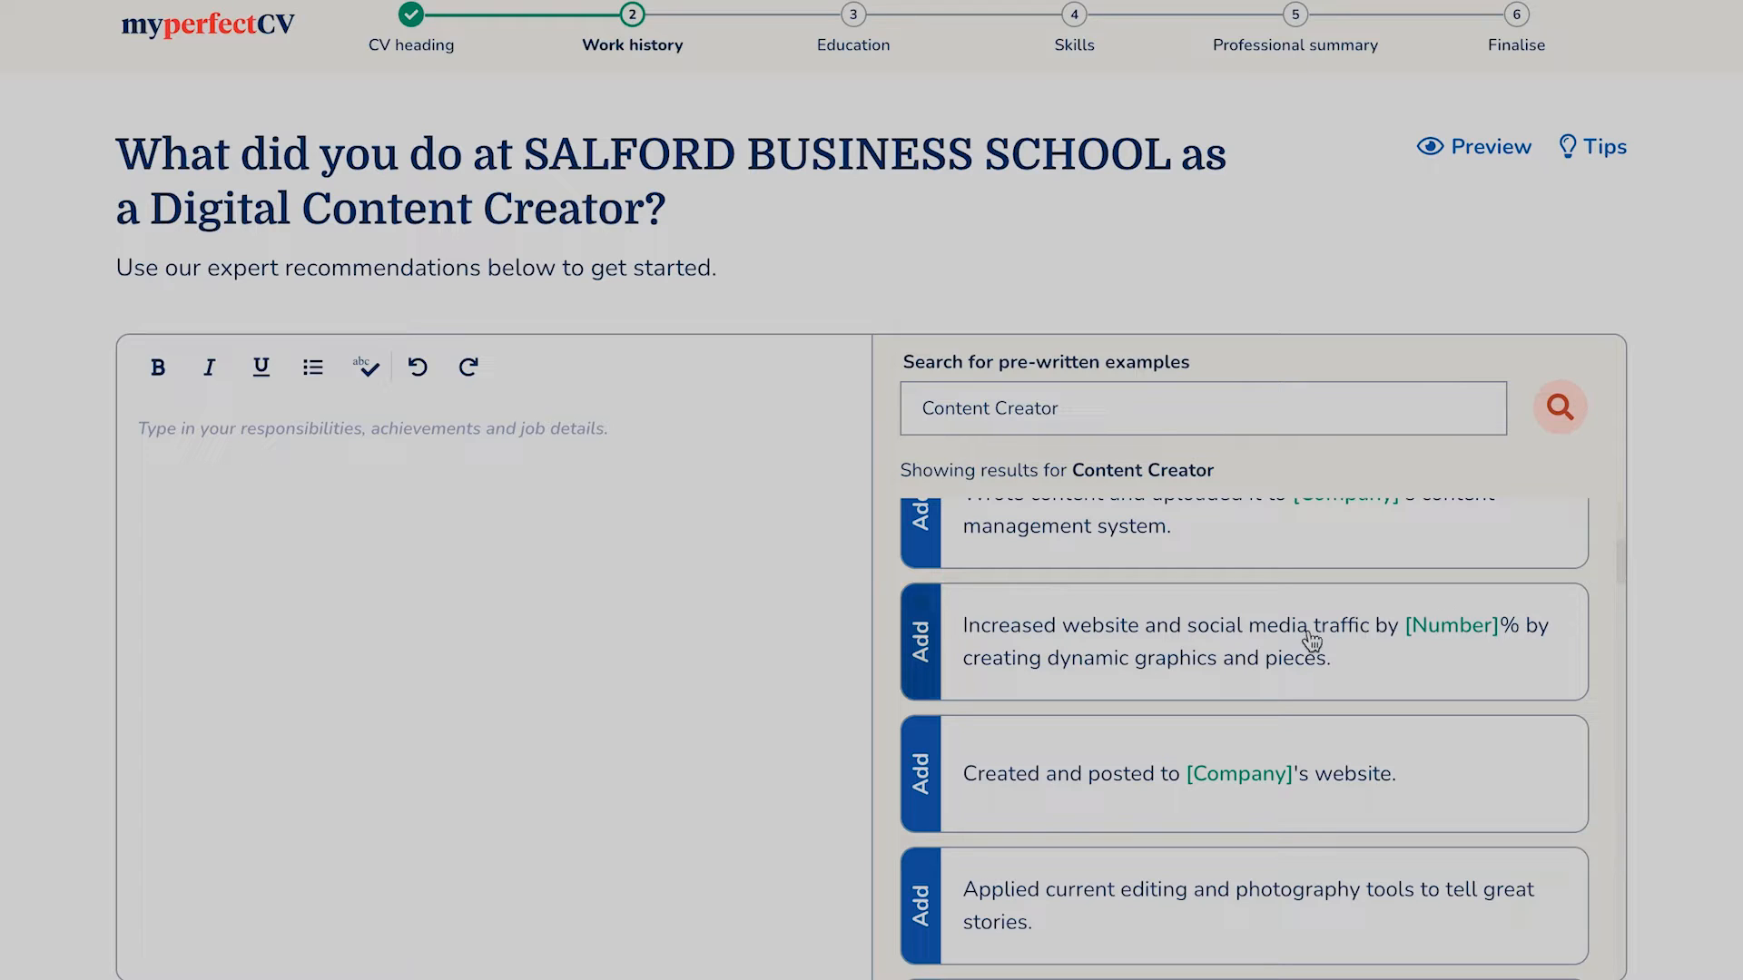
click(1375, 654)
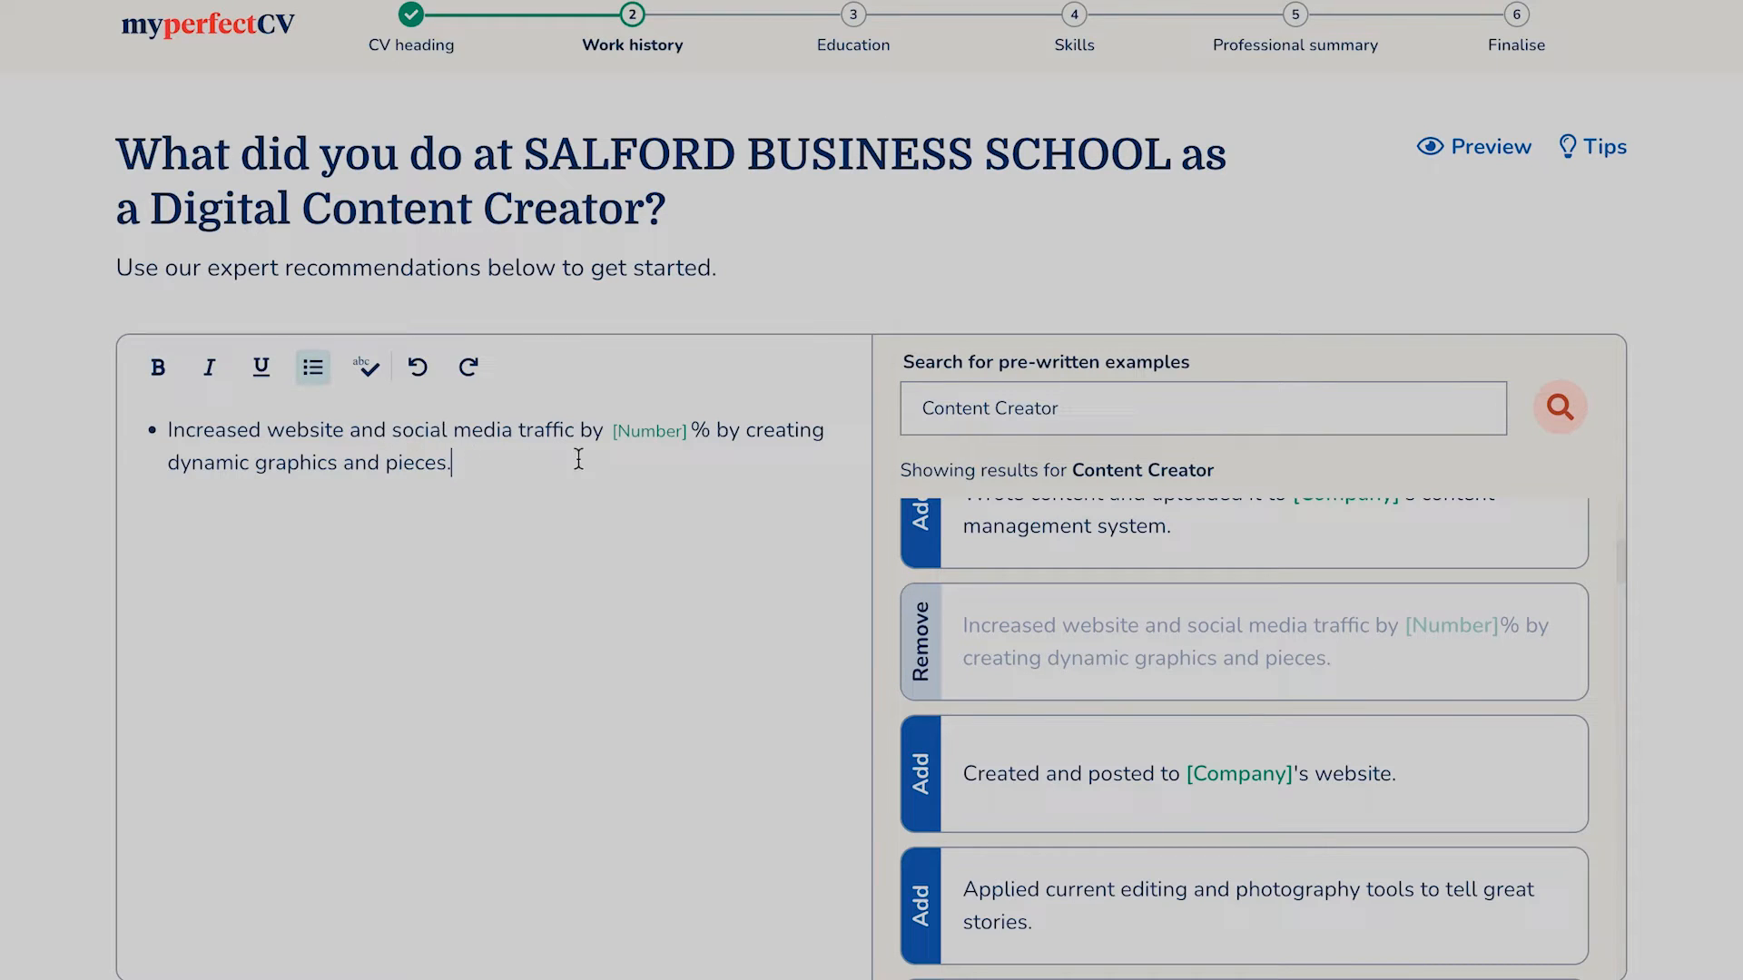
click(696, 435)
key(BackSpace)
key(BackSpace)
key(BackSpace)
key(BackSpace)
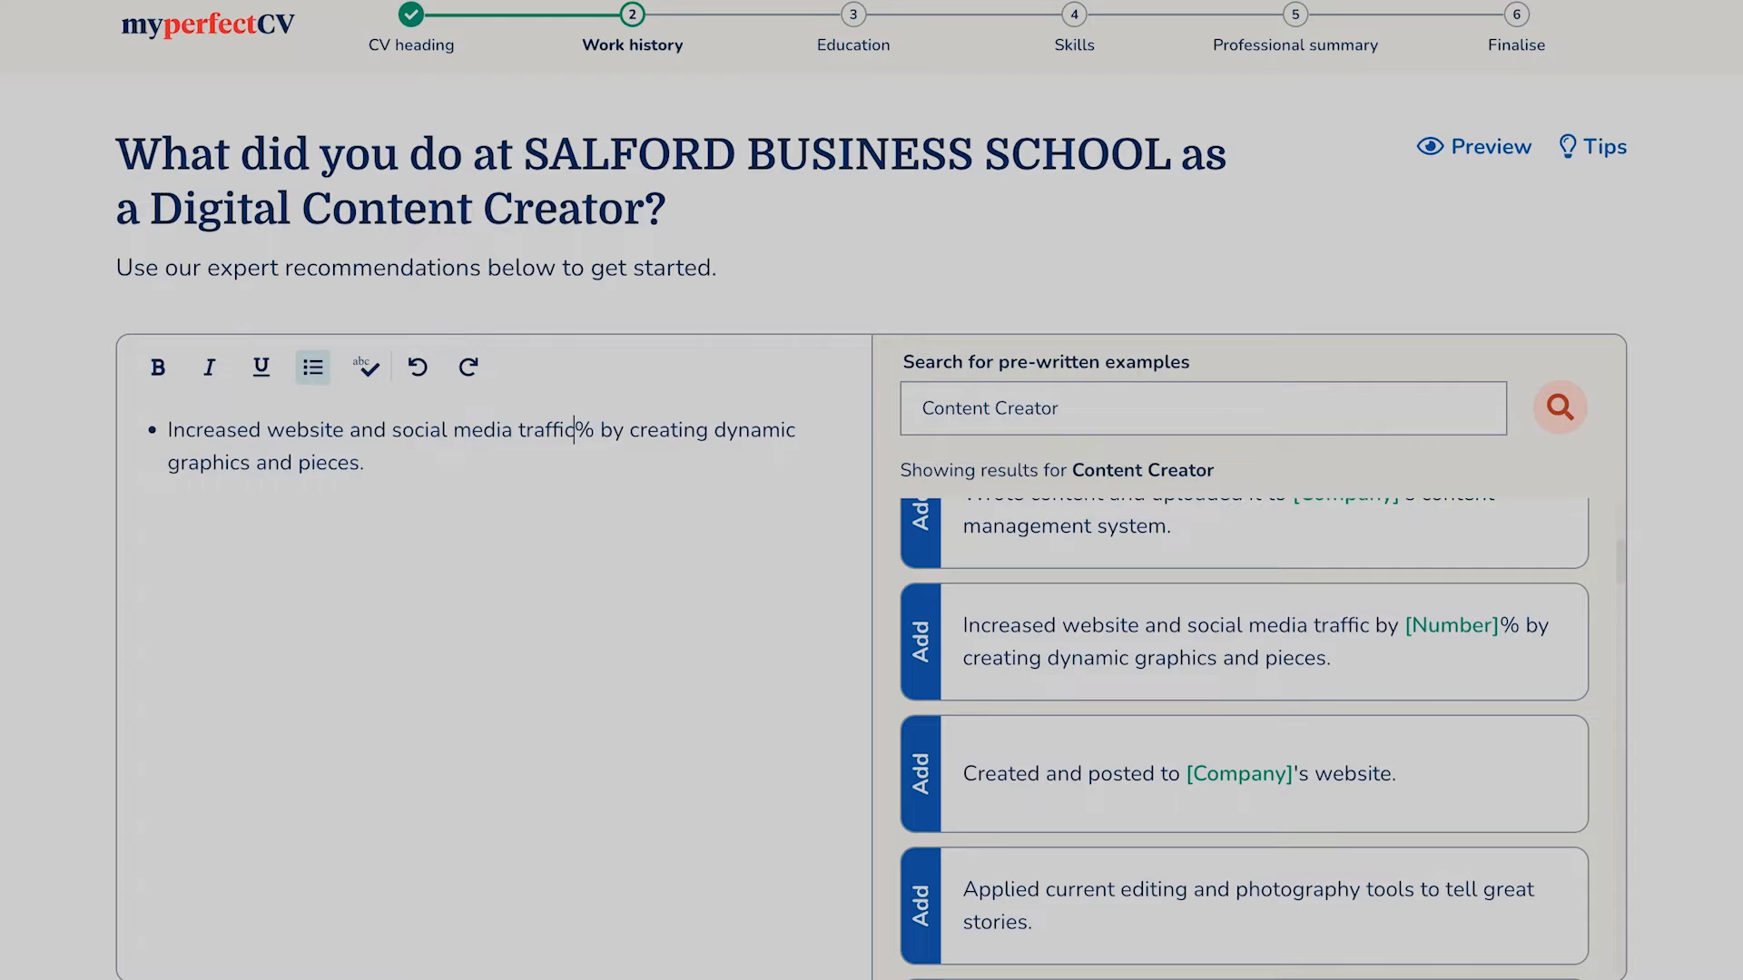
text(by )
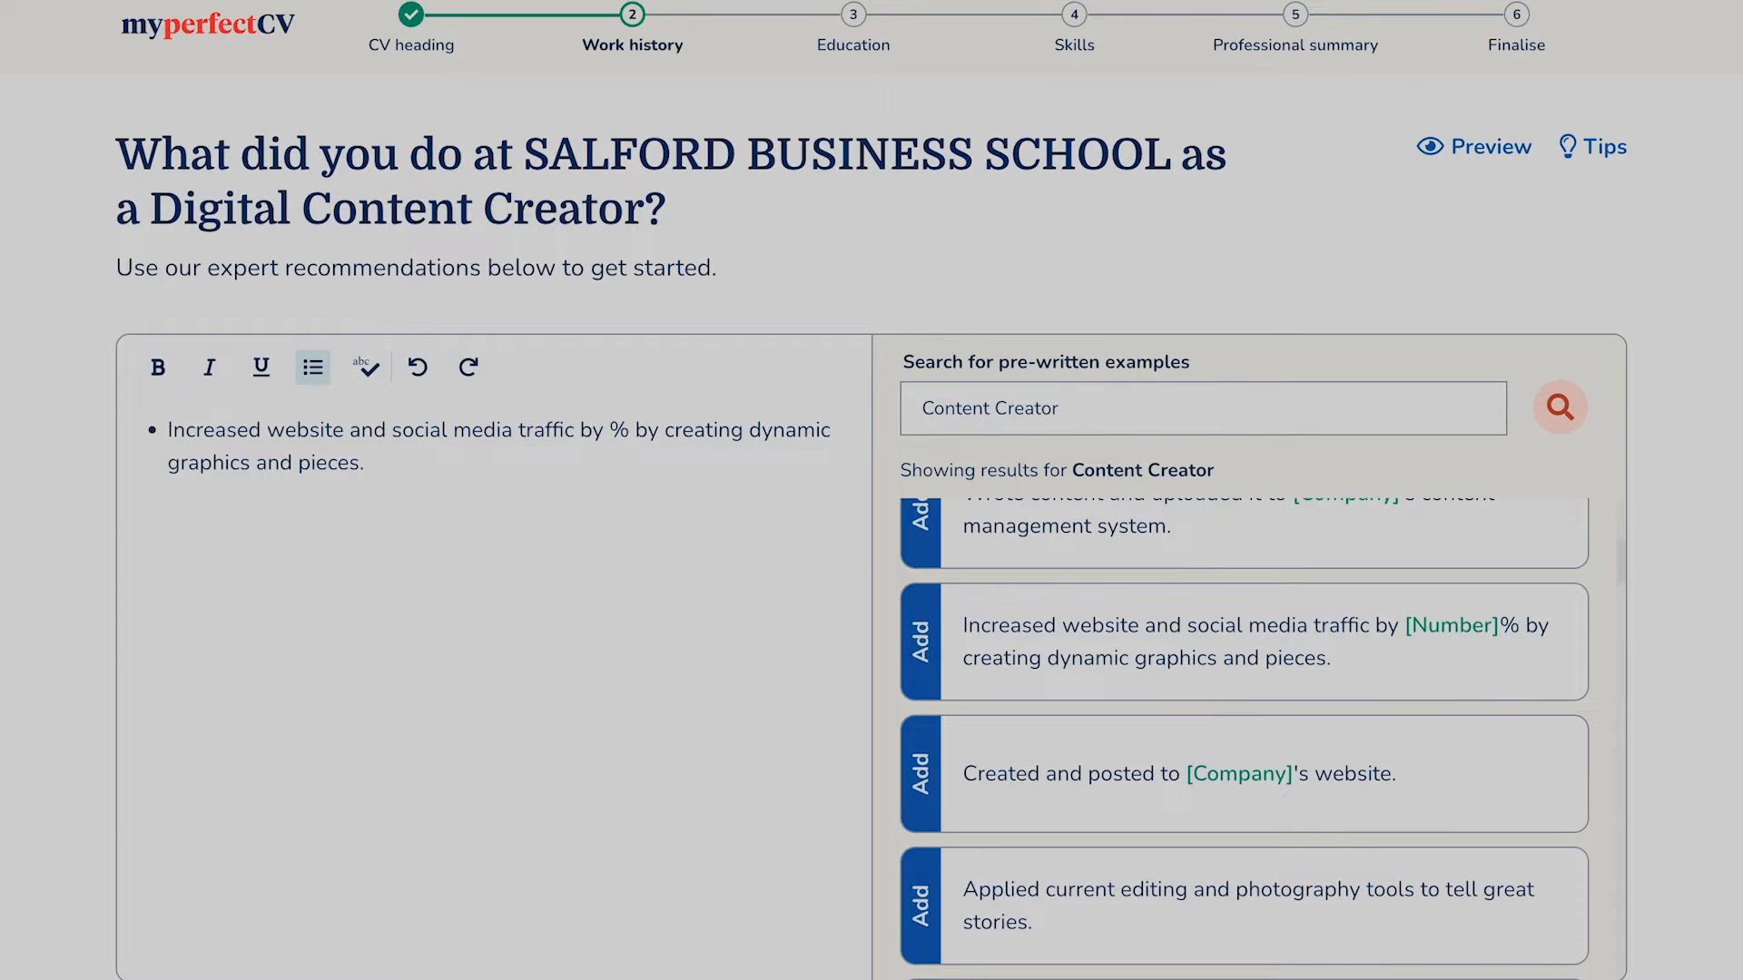
text(50%)
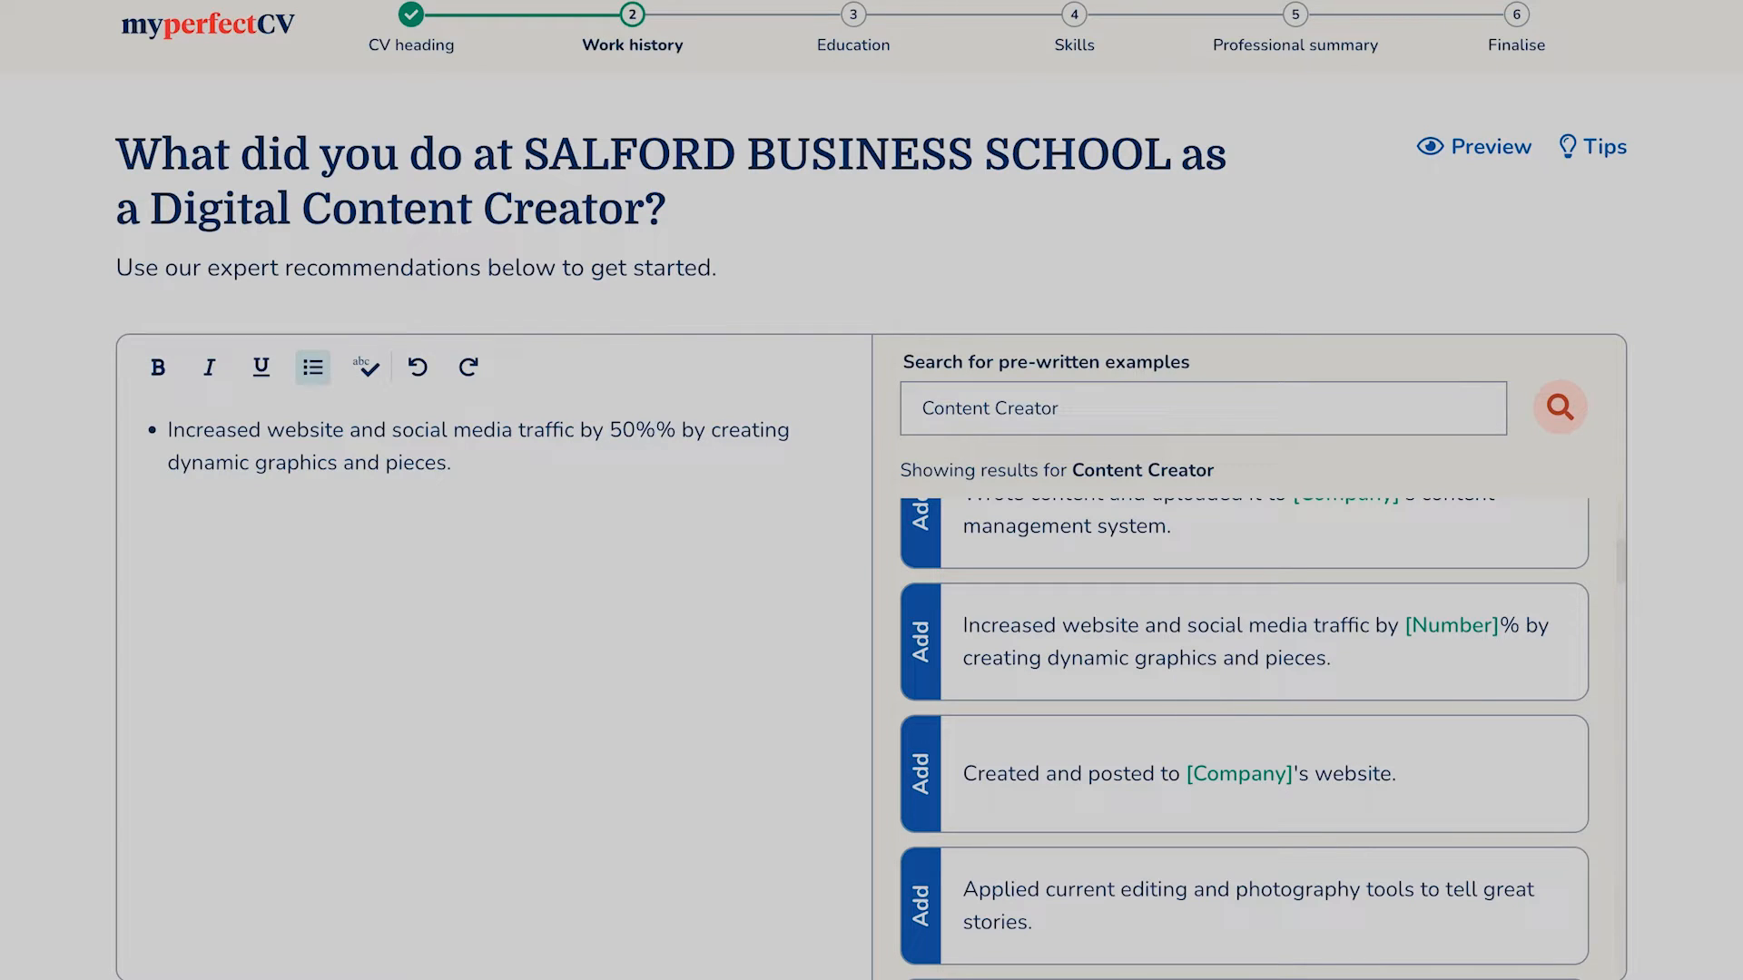
key(BackSpace)
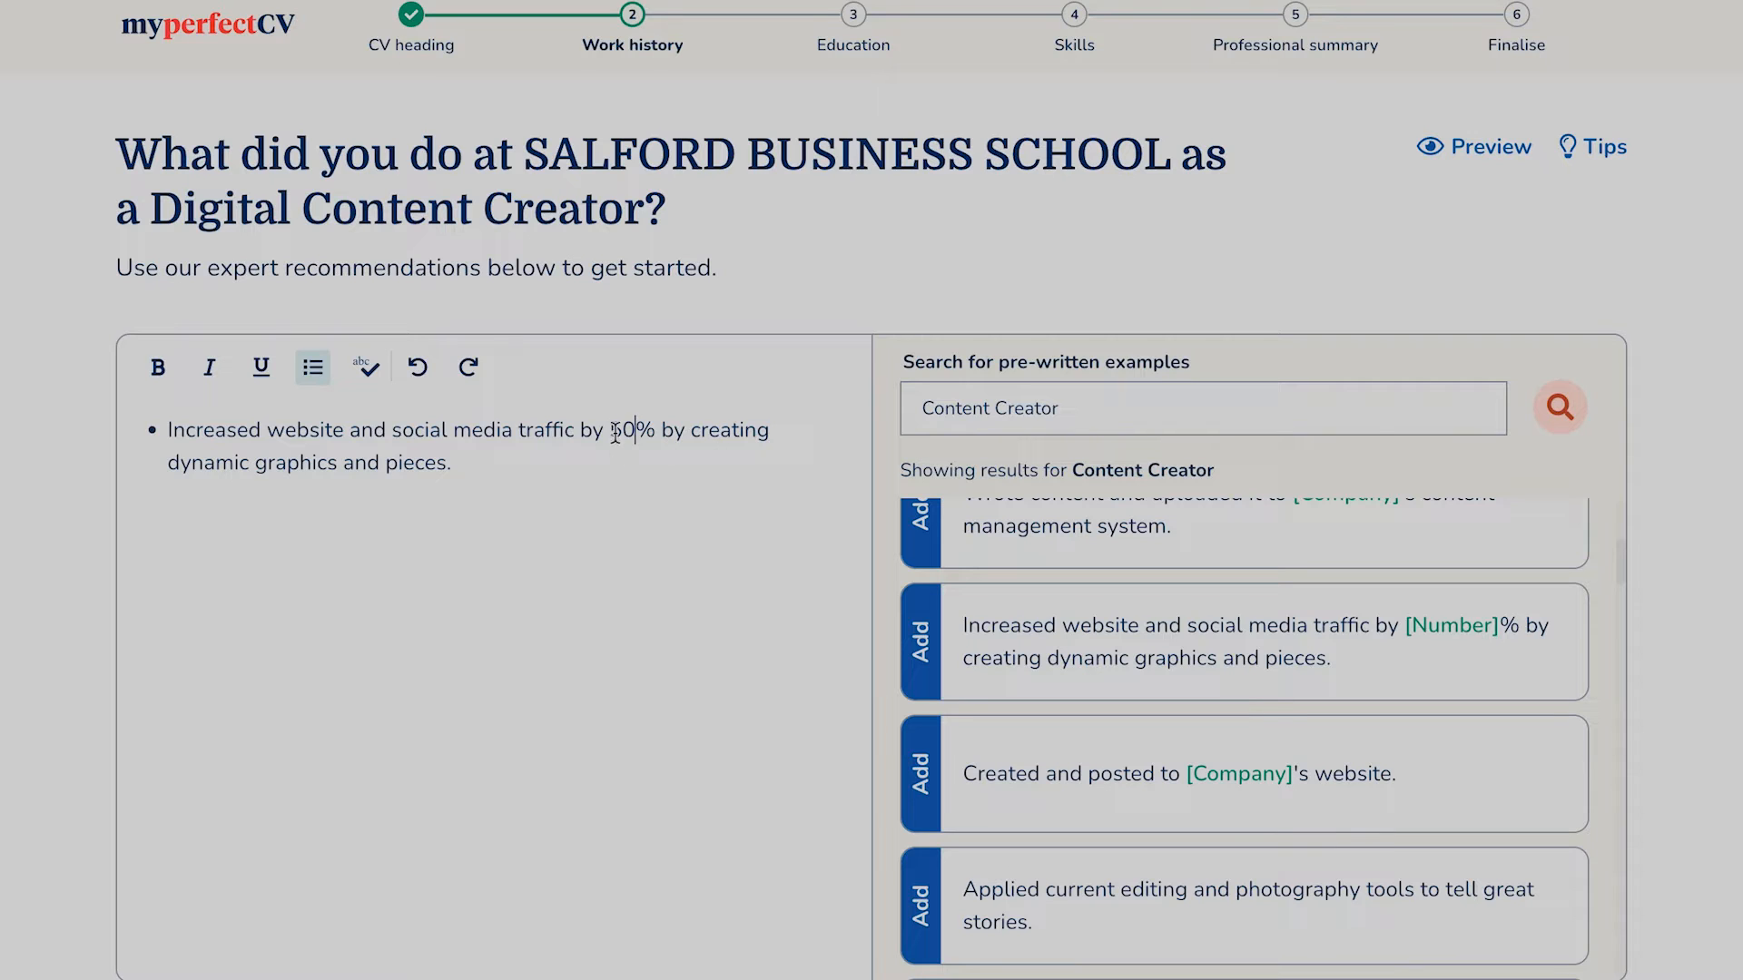
Add the examples on writing, editing and proofreading skills and on evaluating client requirements, and continue to the work history summary.
click(552, 458)
scroll(1626, 603, down, 5)
click(1481, 619)
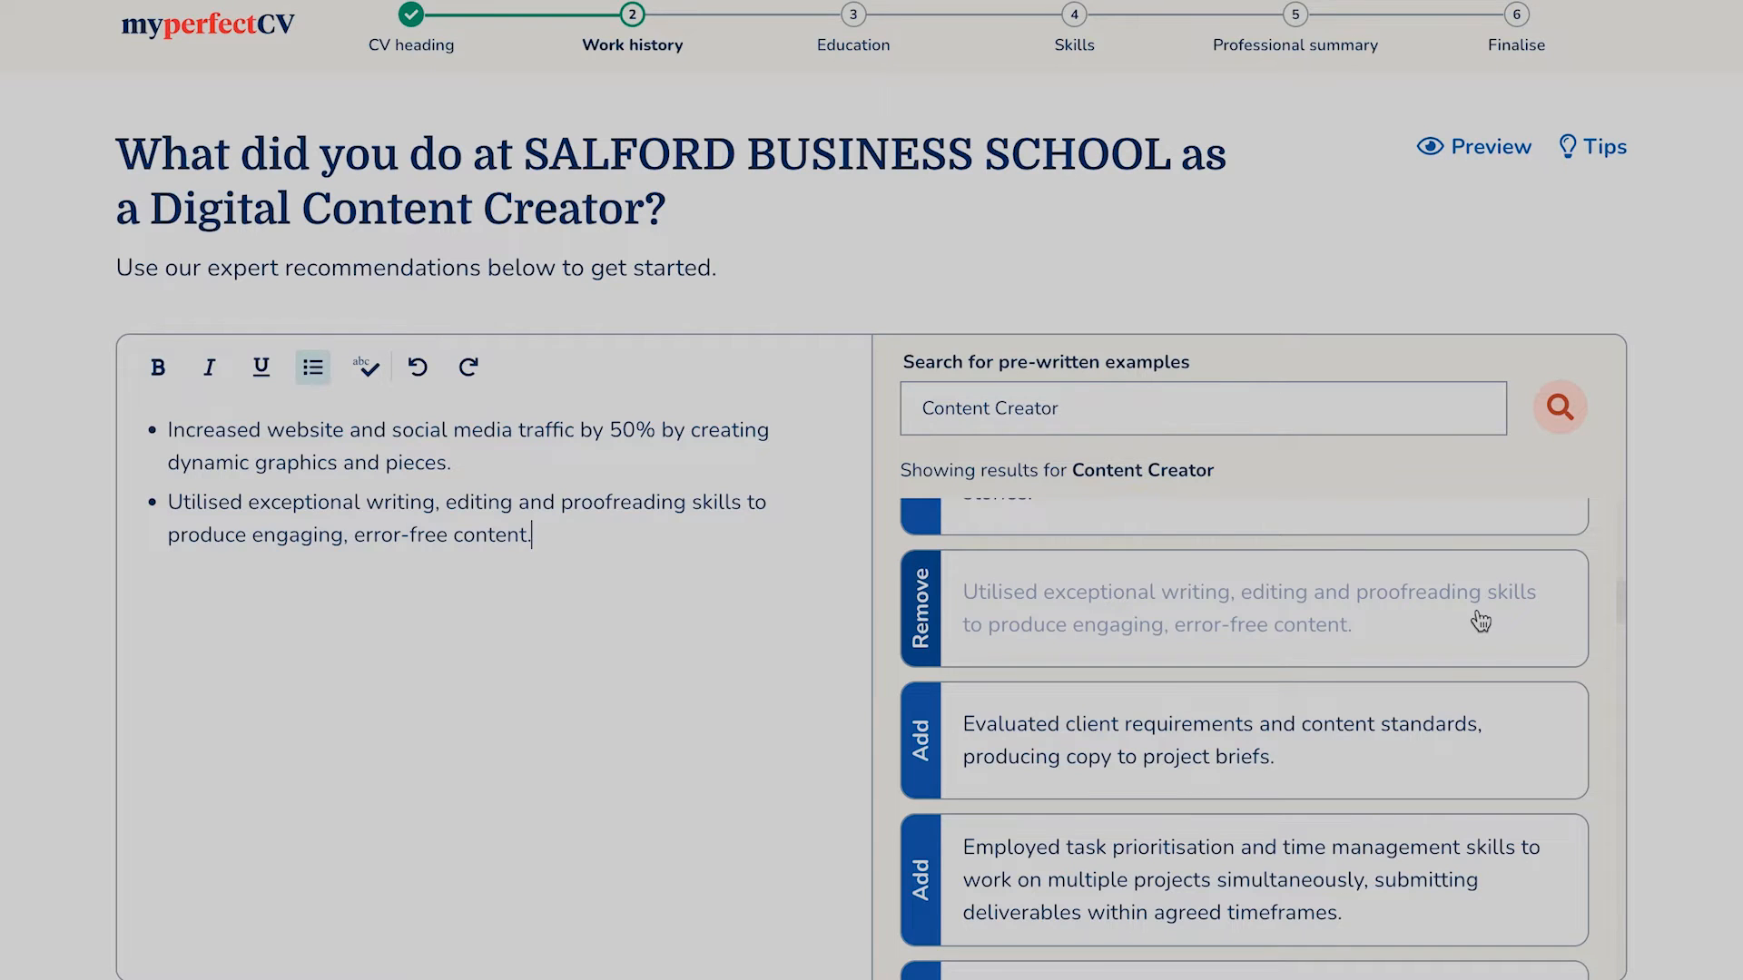
click(1380, 743)
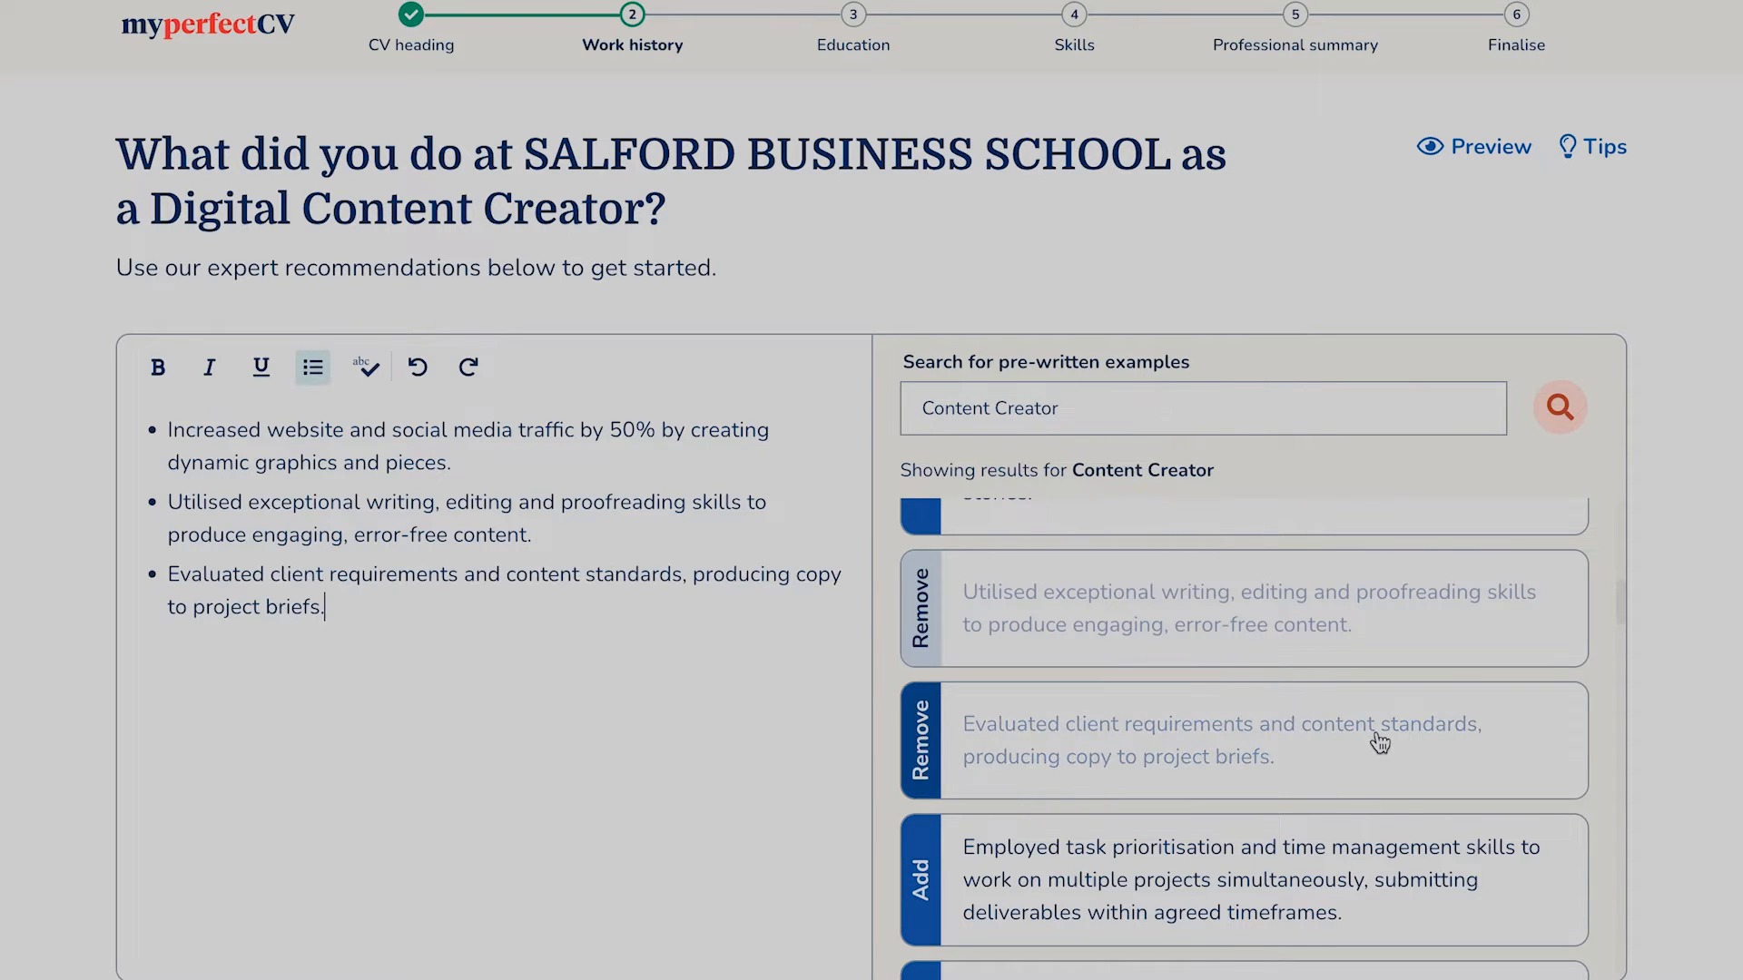
scroll(872, 490, down, 2)
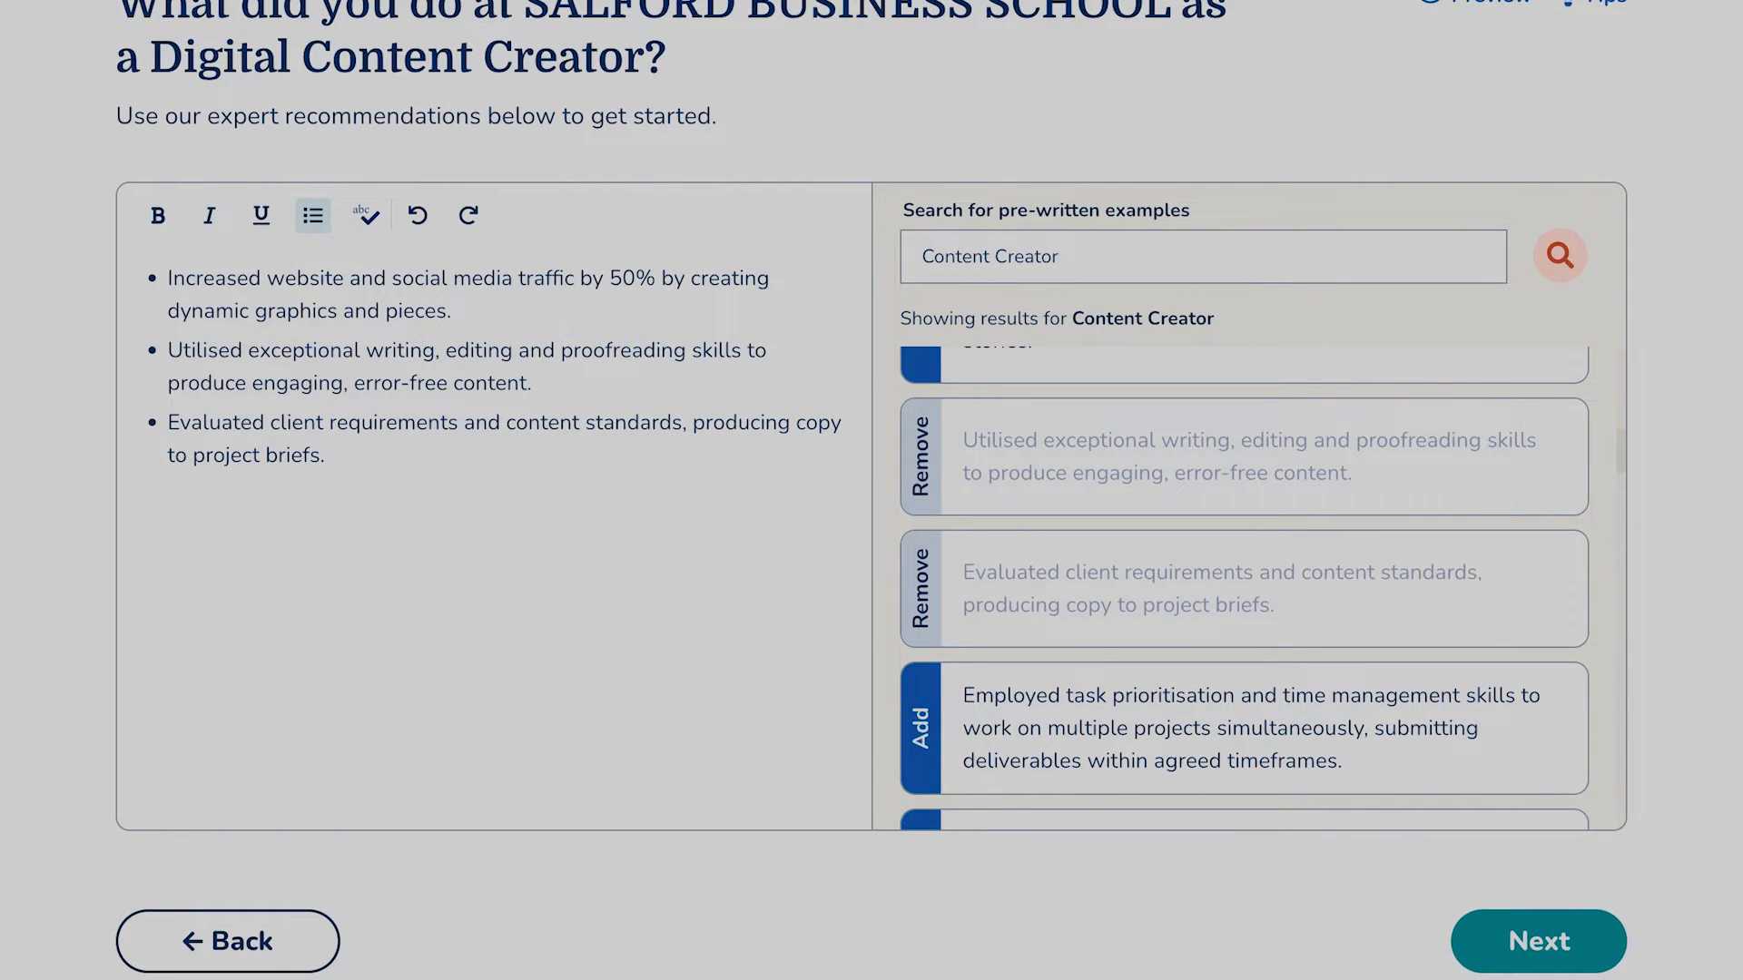
click(1587, 946)
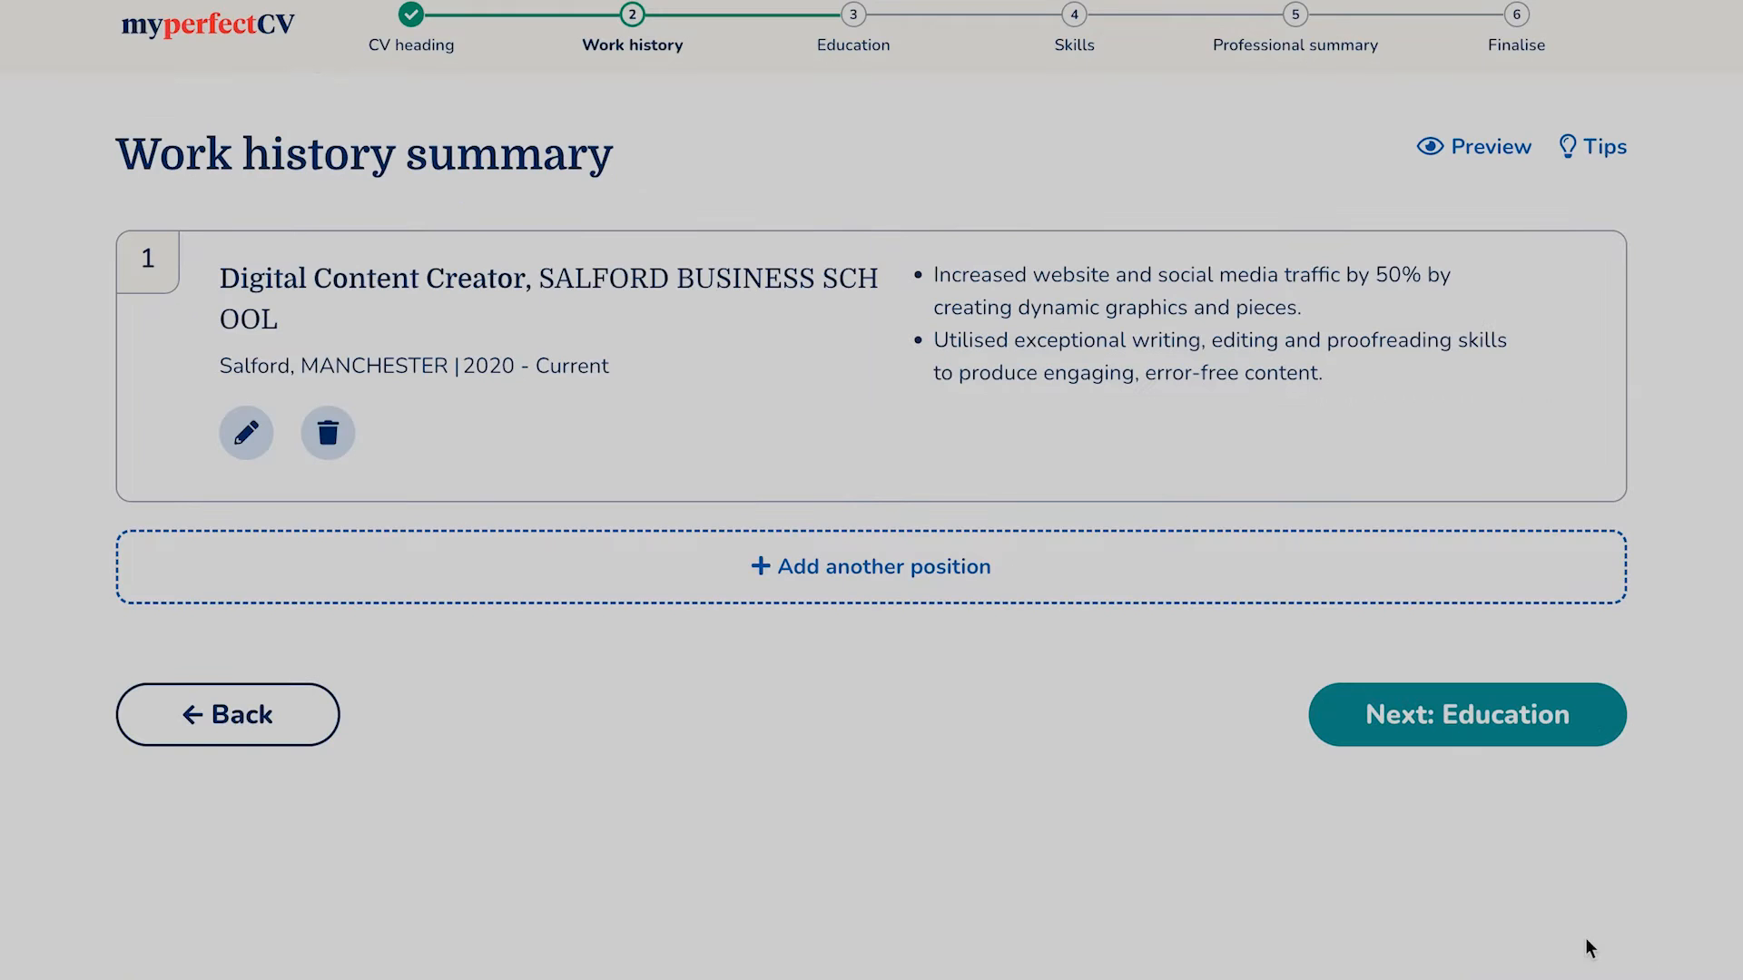
Add another position with the suggested job title Social Media Assistant.
click(779, 591)
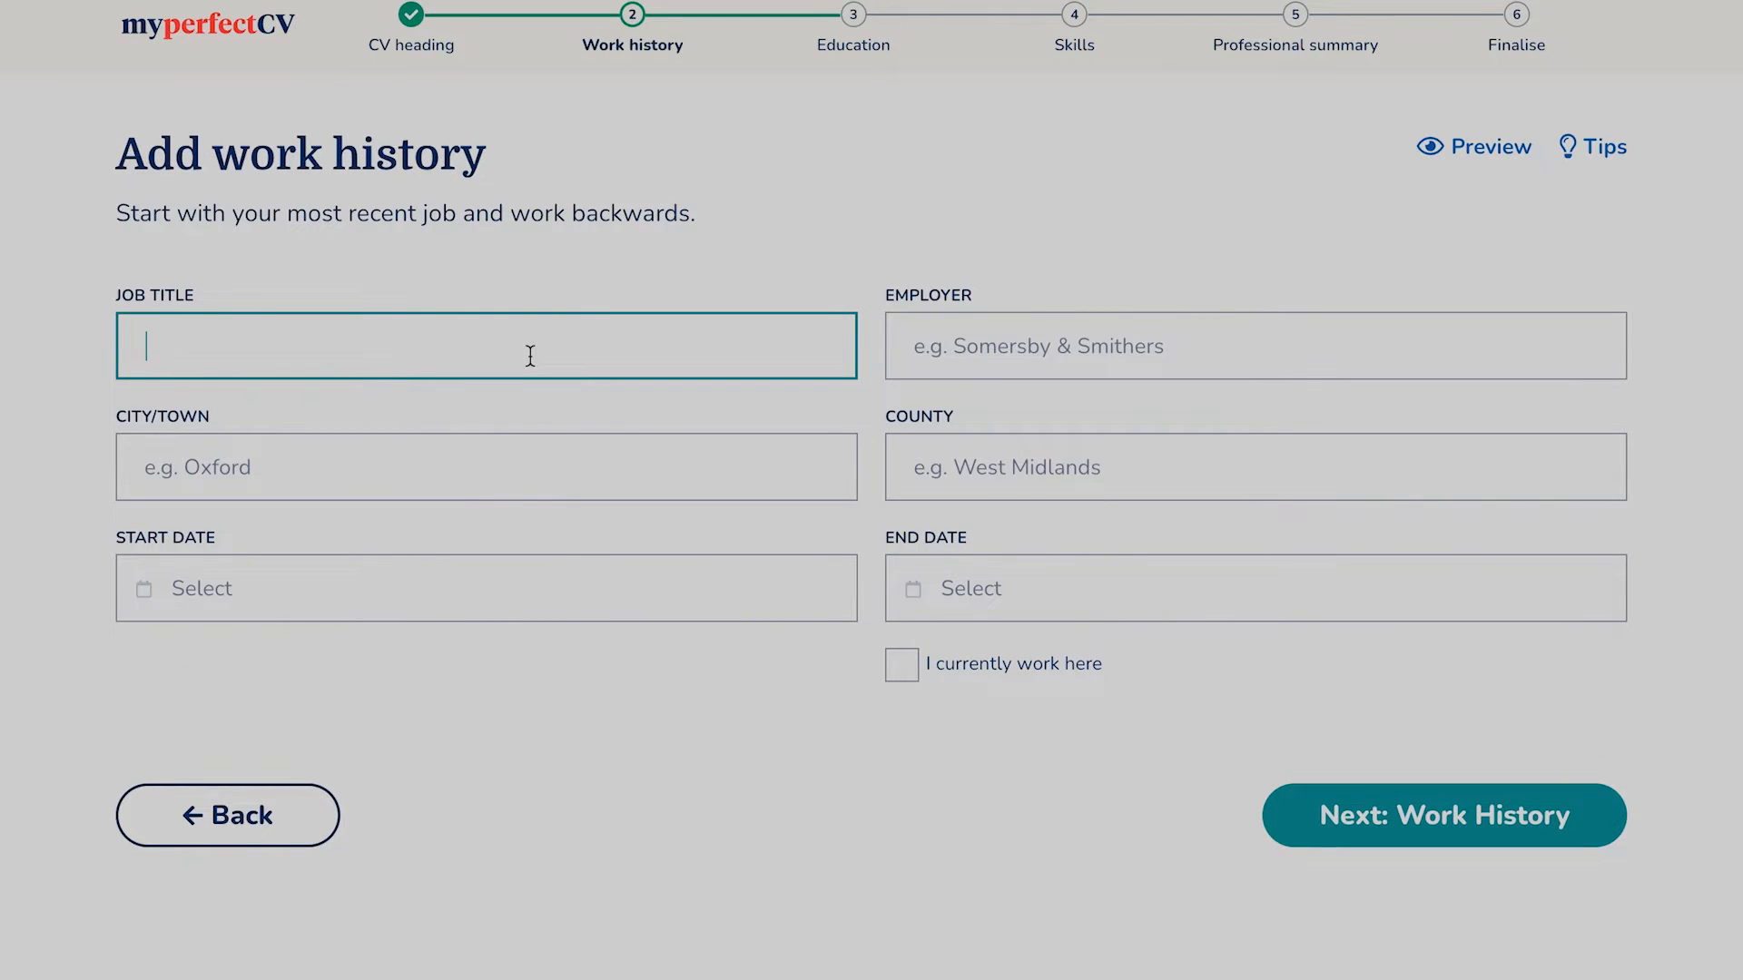
text(Social media)
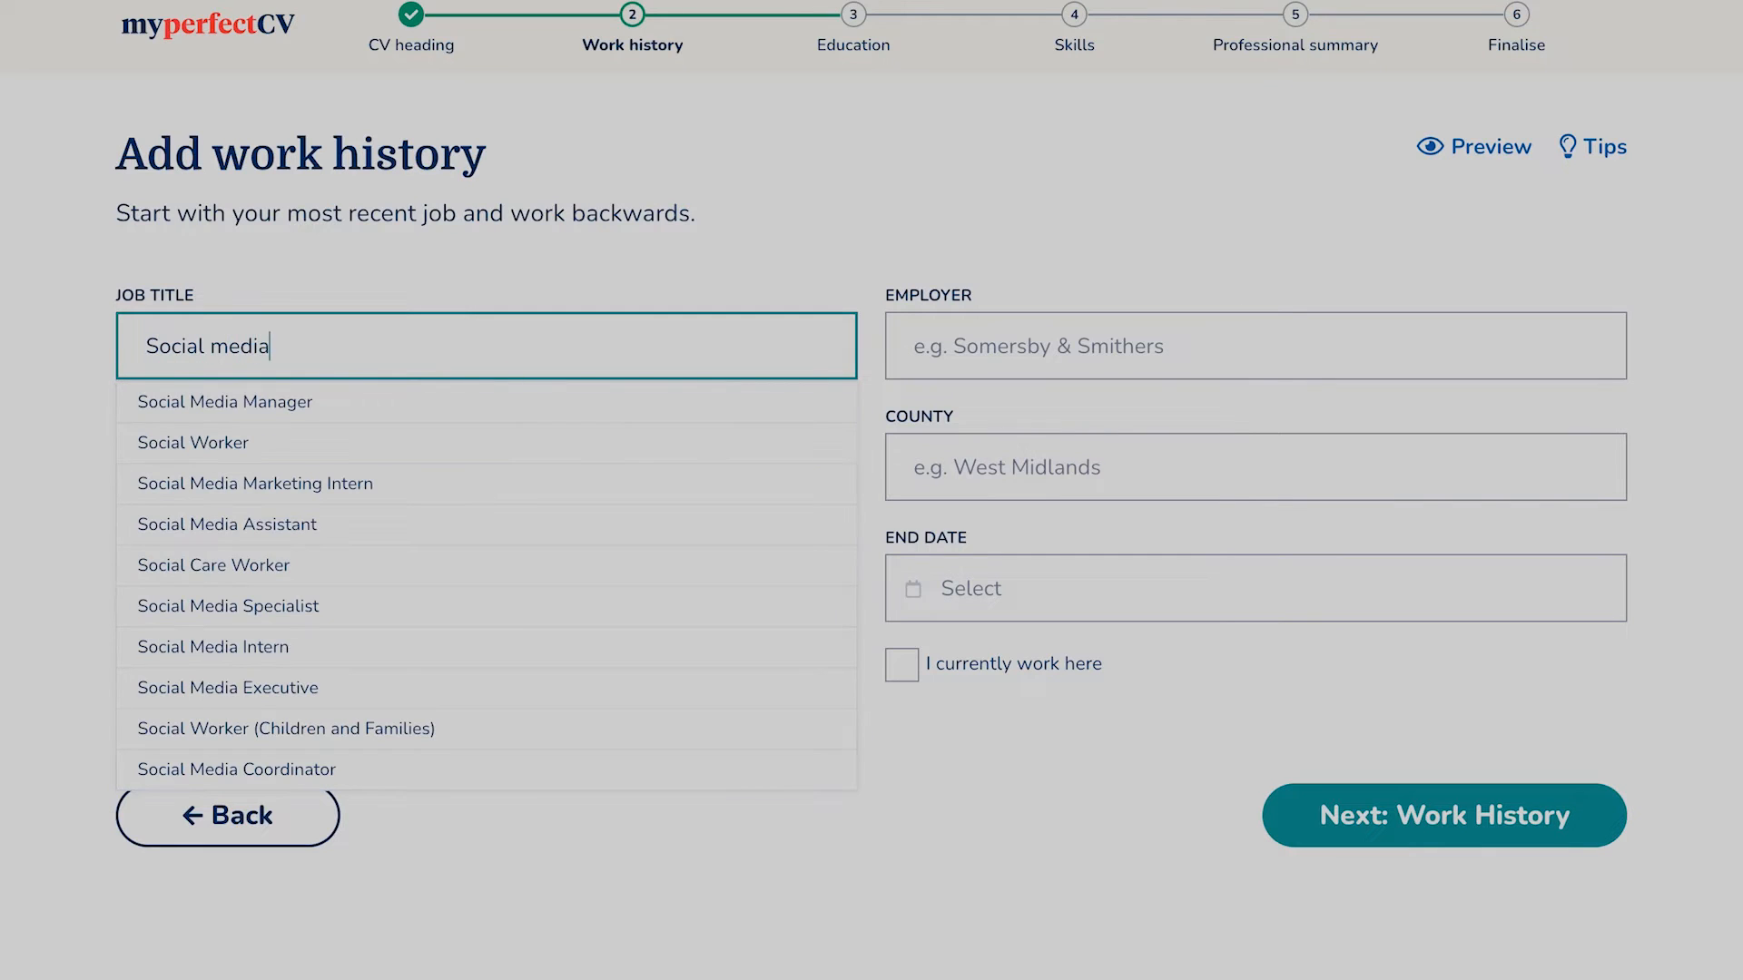
click(463, 480)
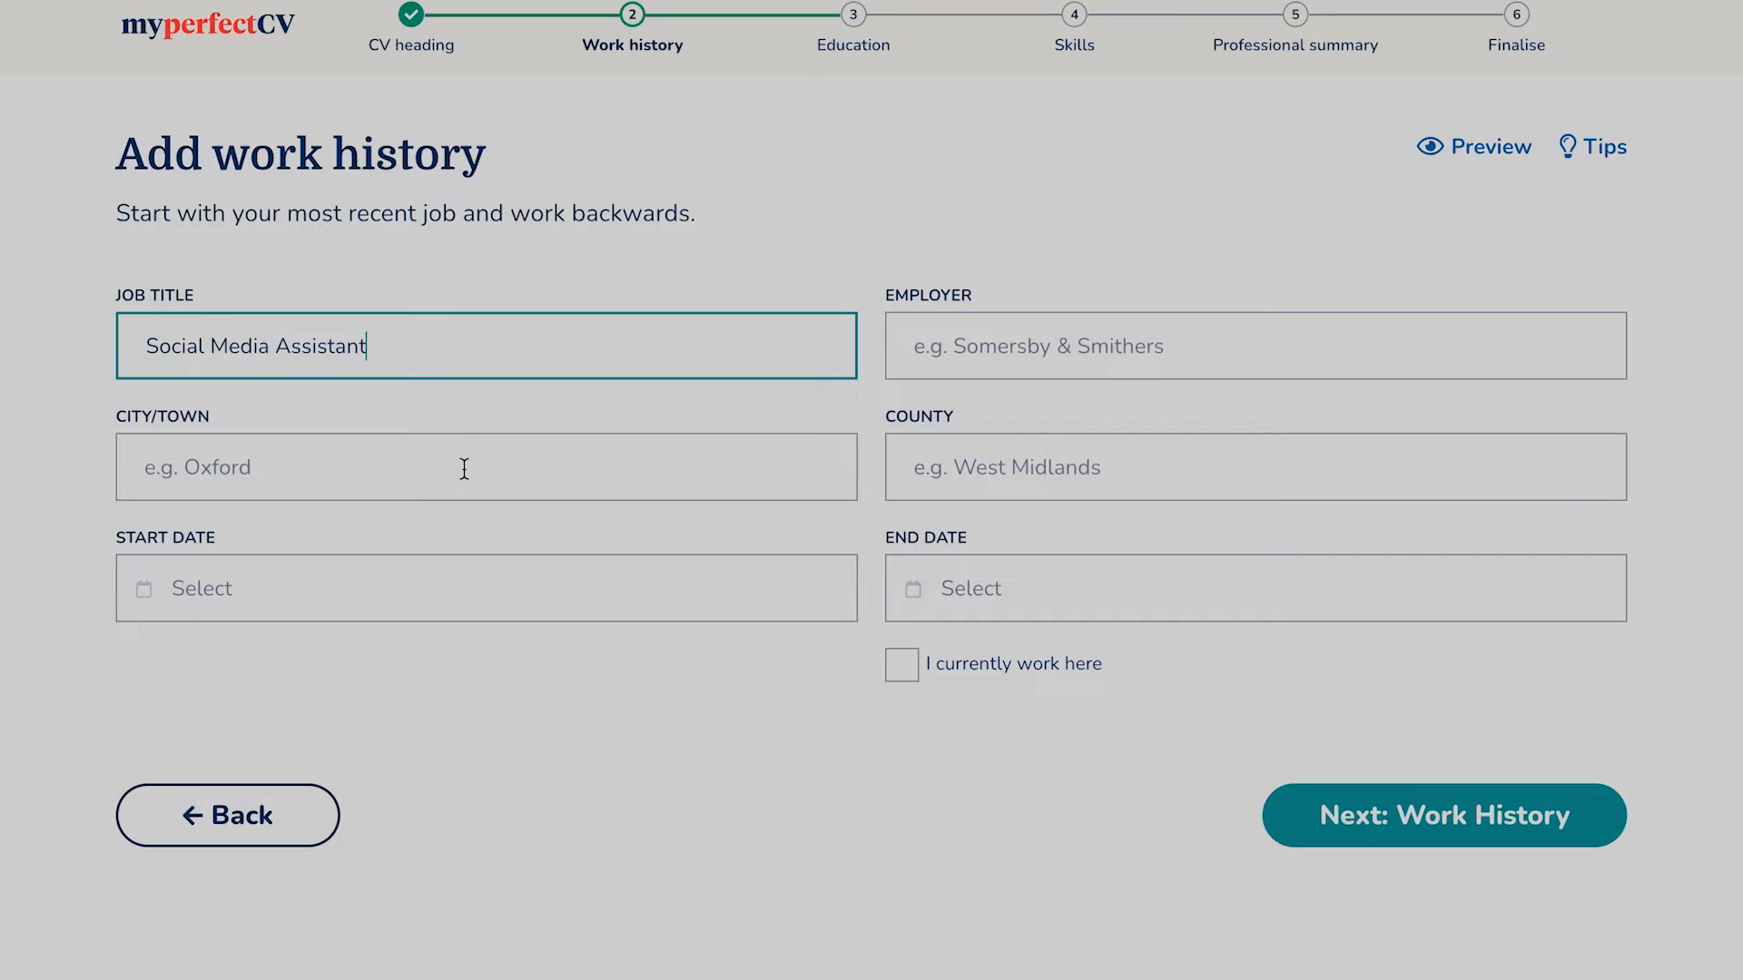
Enter Google as the employer and London as the county.
click(927, 353)
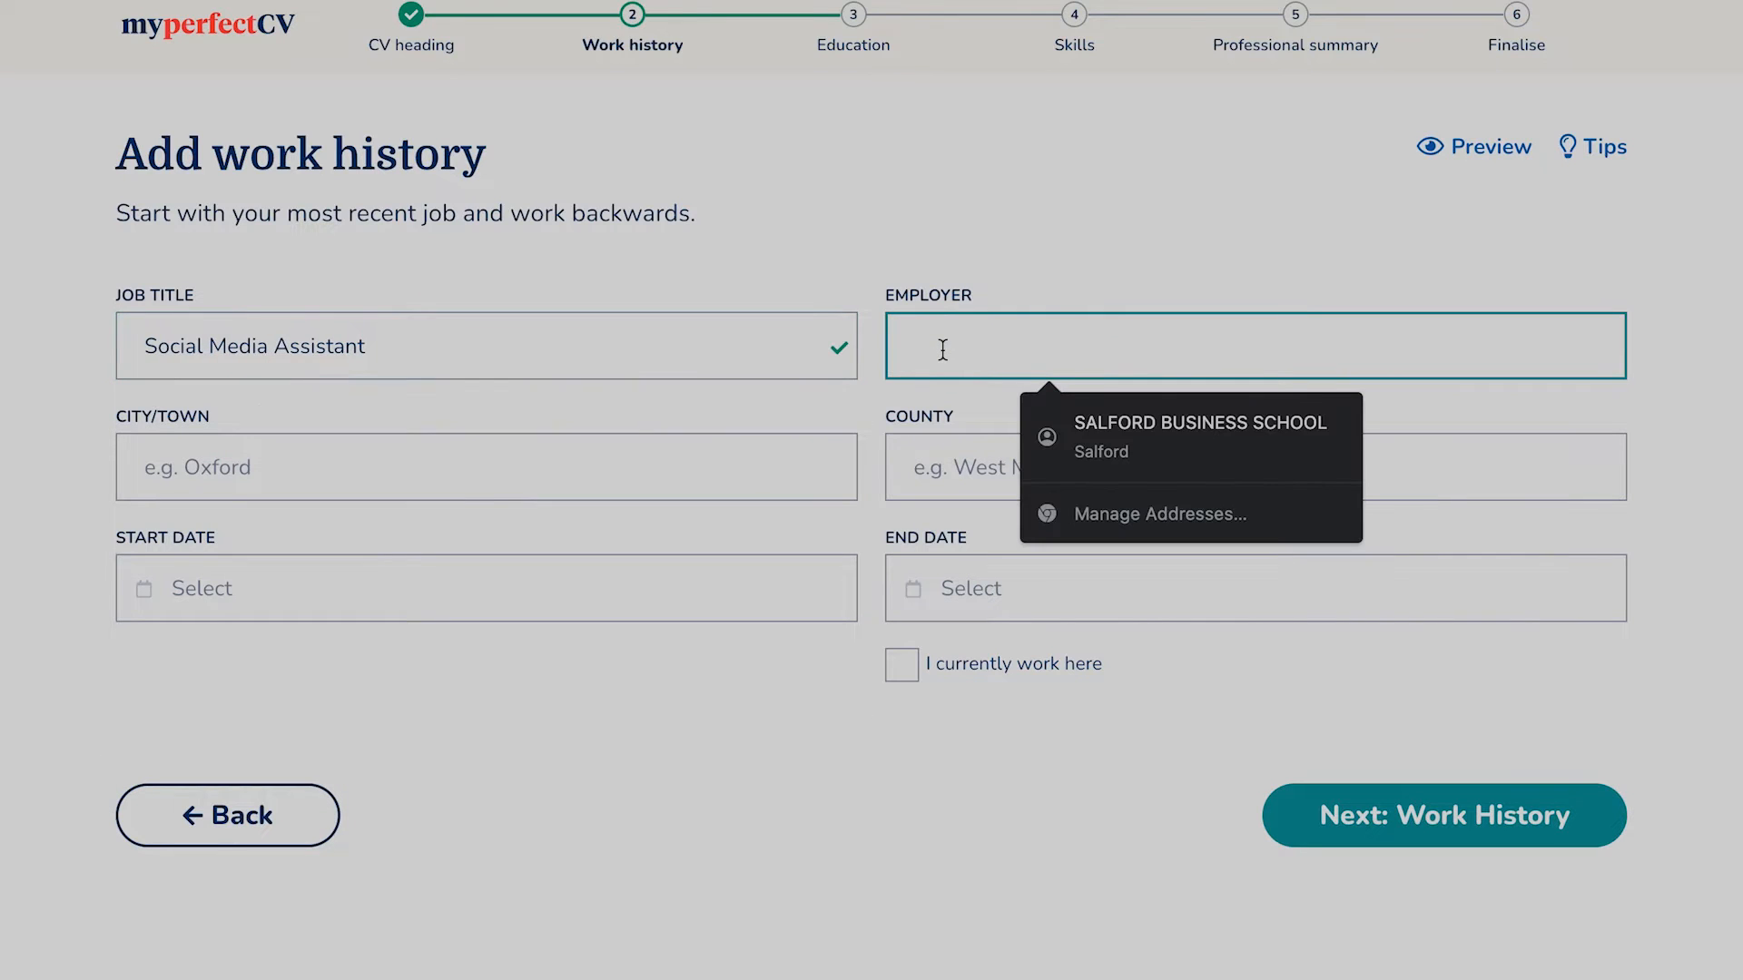
text(Goof)
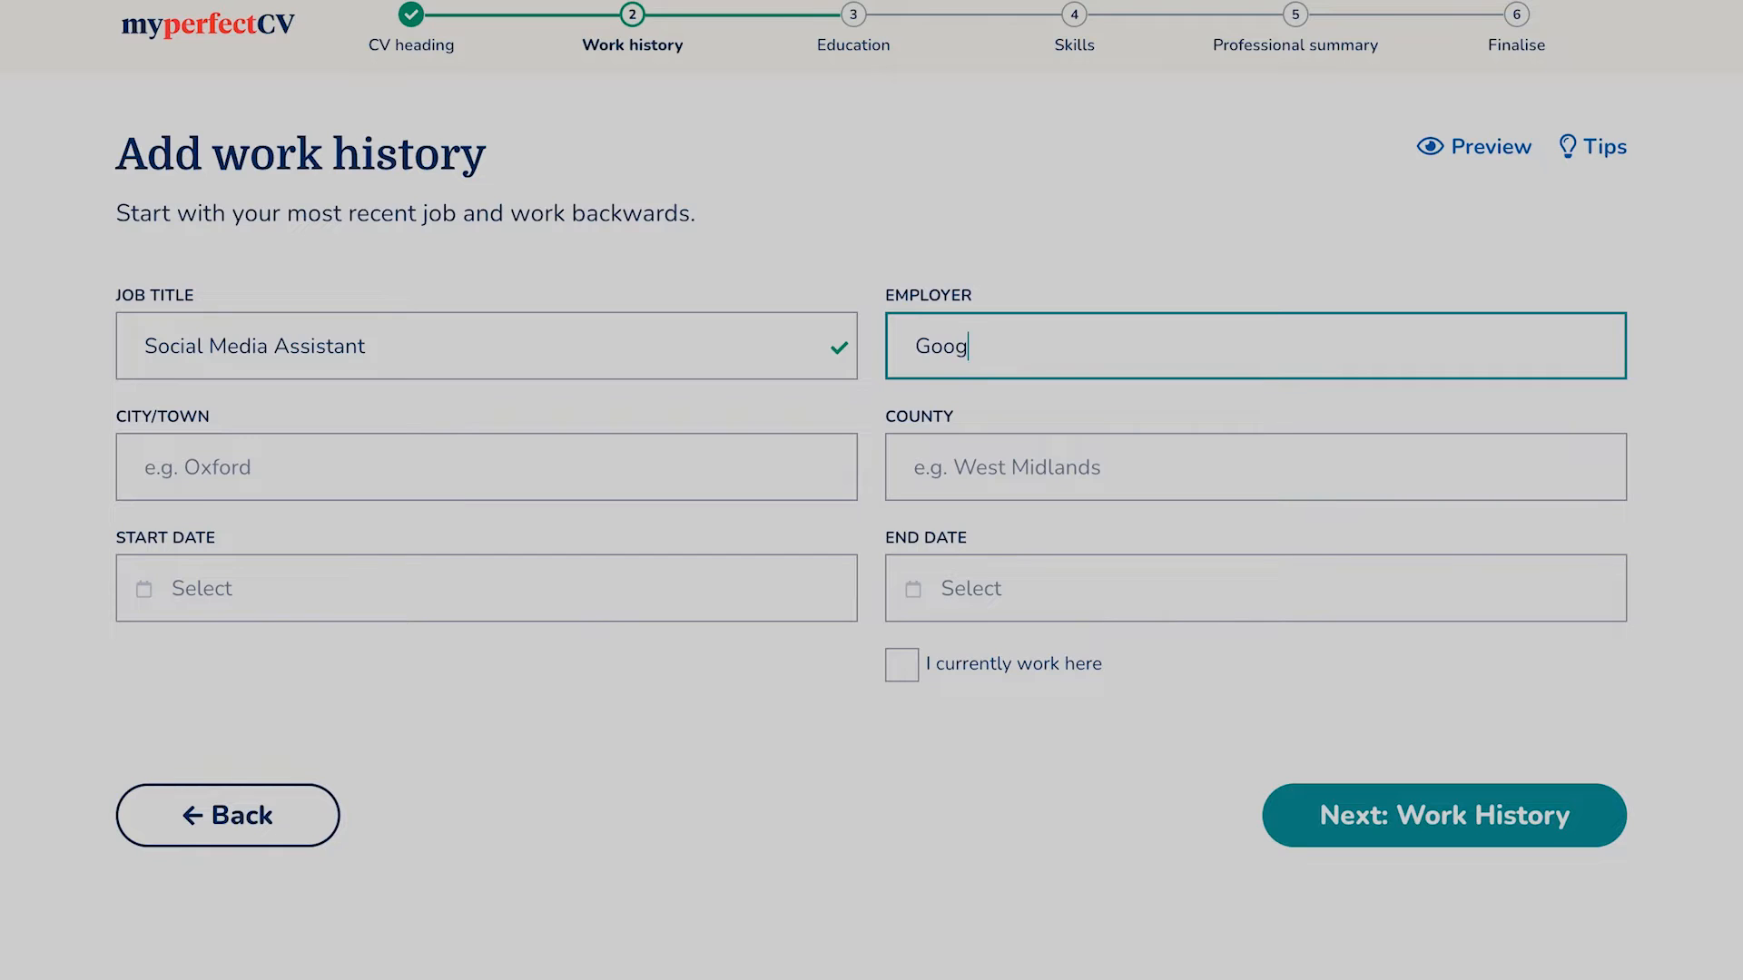
text(le)
key(Tab)
text(London)
Set the Social Media Assistant job's start date to Aug 2020.
click(156, 595)
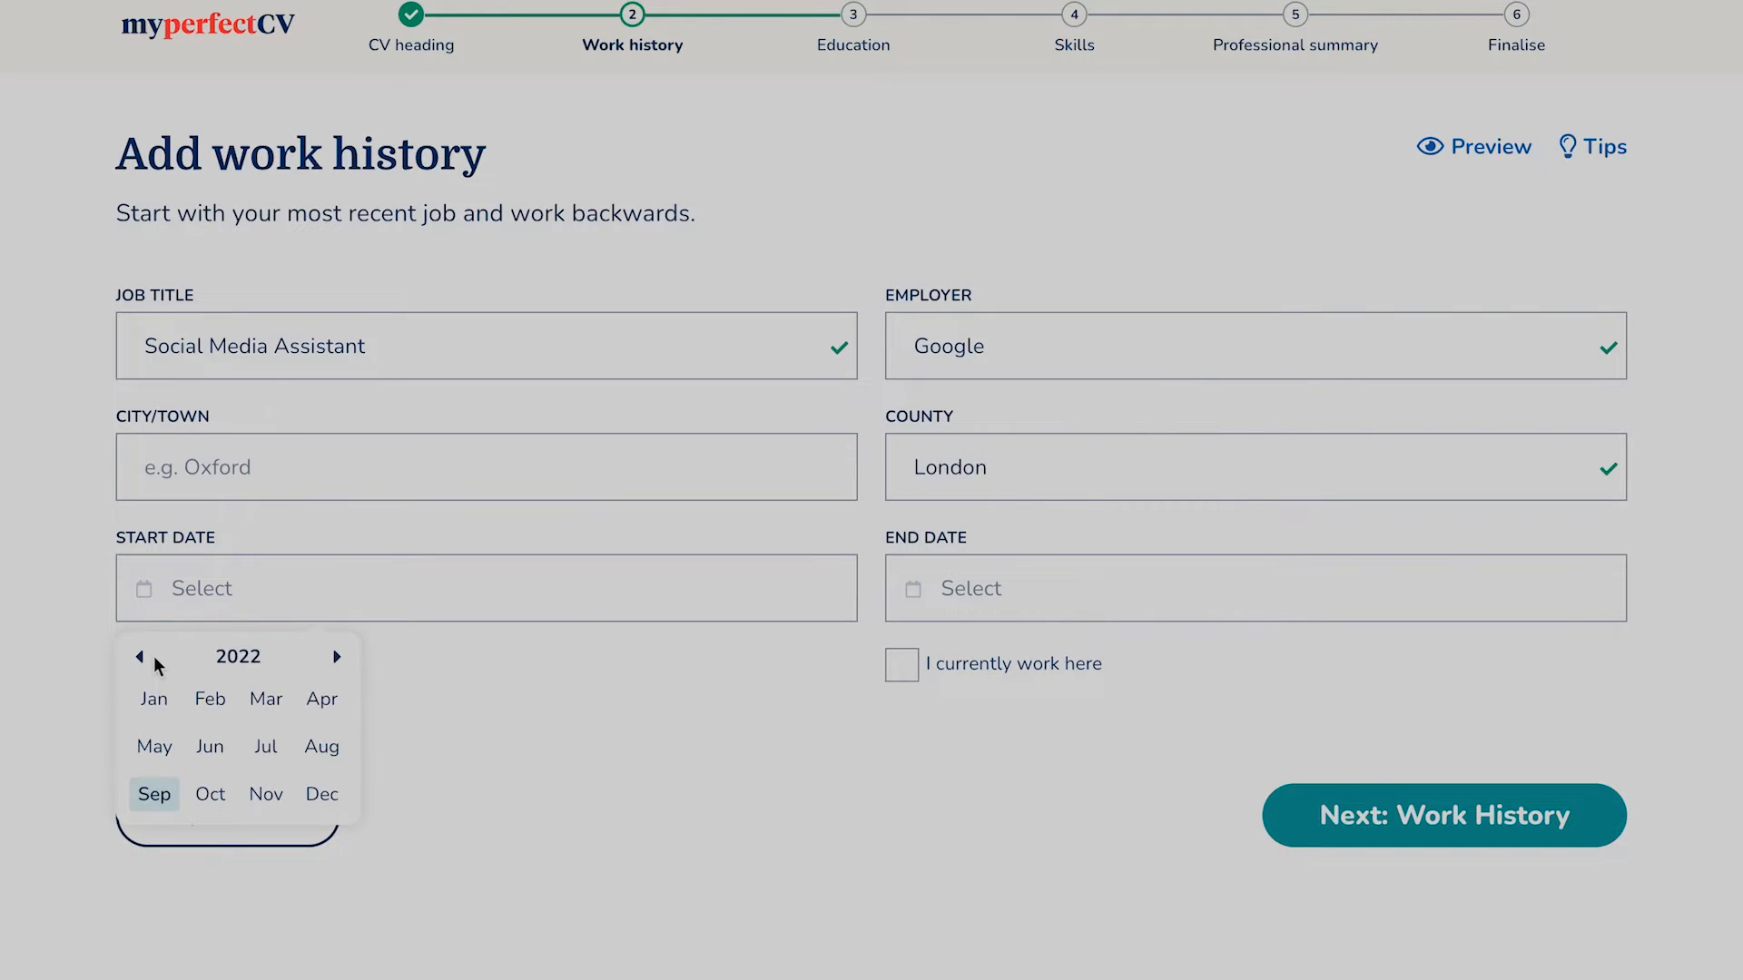
click(141, 658)
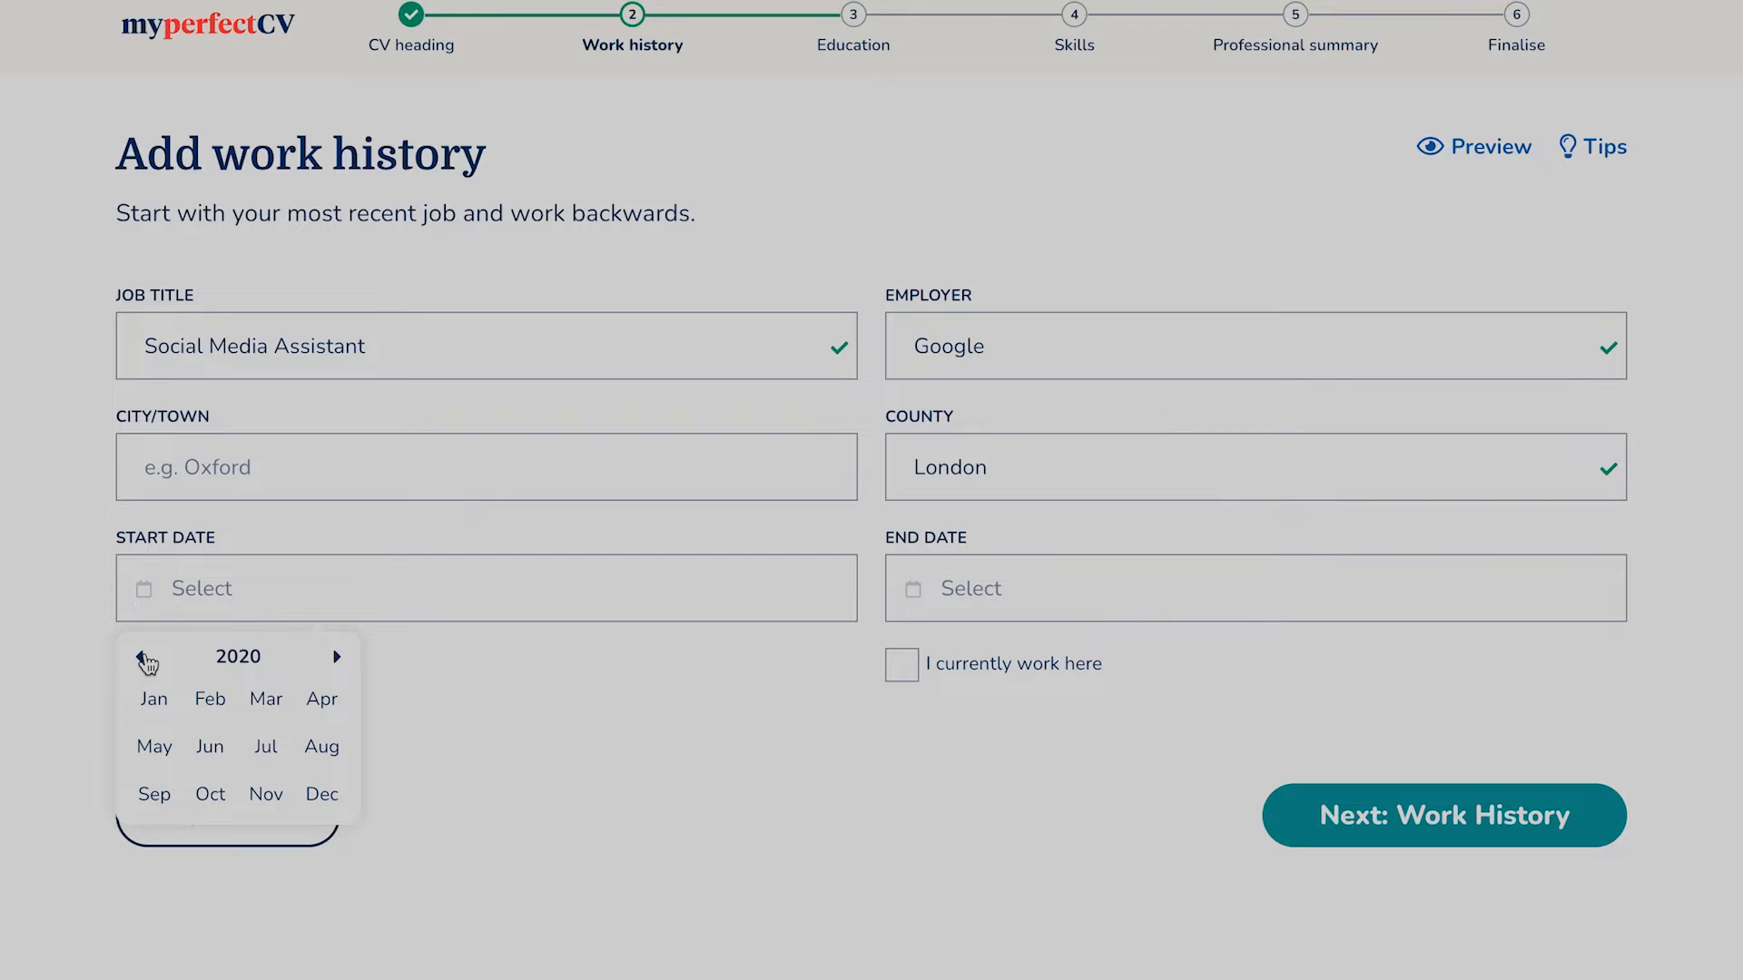
click(143, 659)
click(336, 659)
click(323, 747)
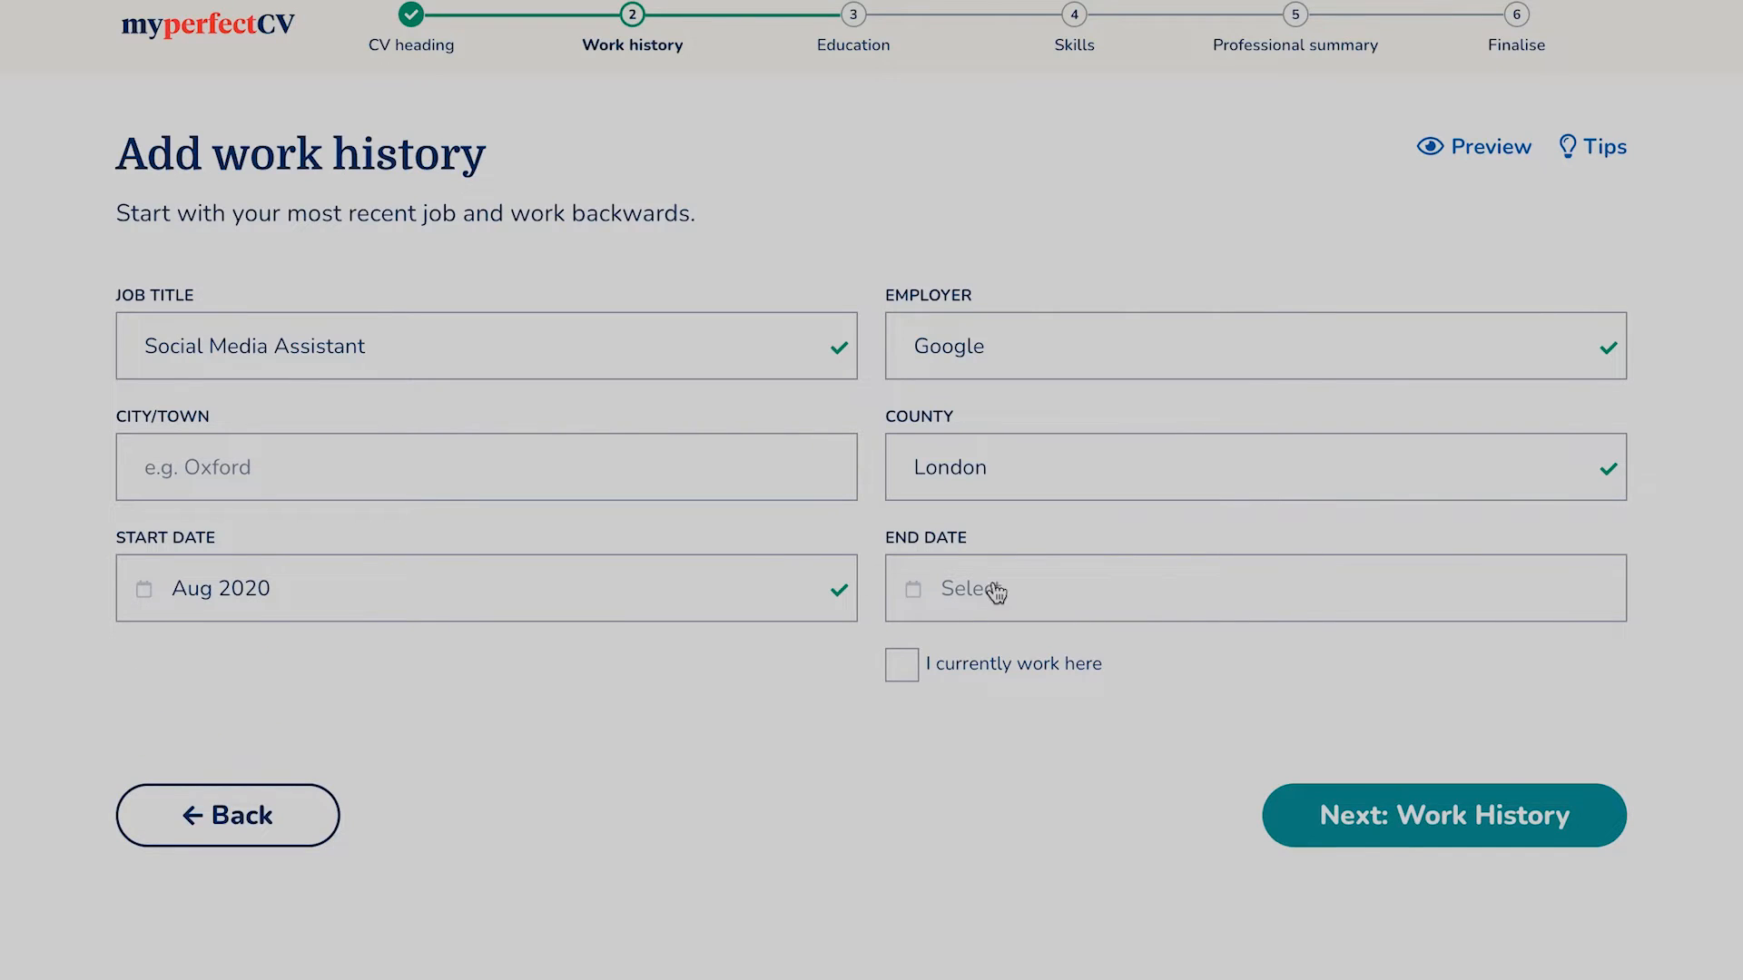
click(924, 593)
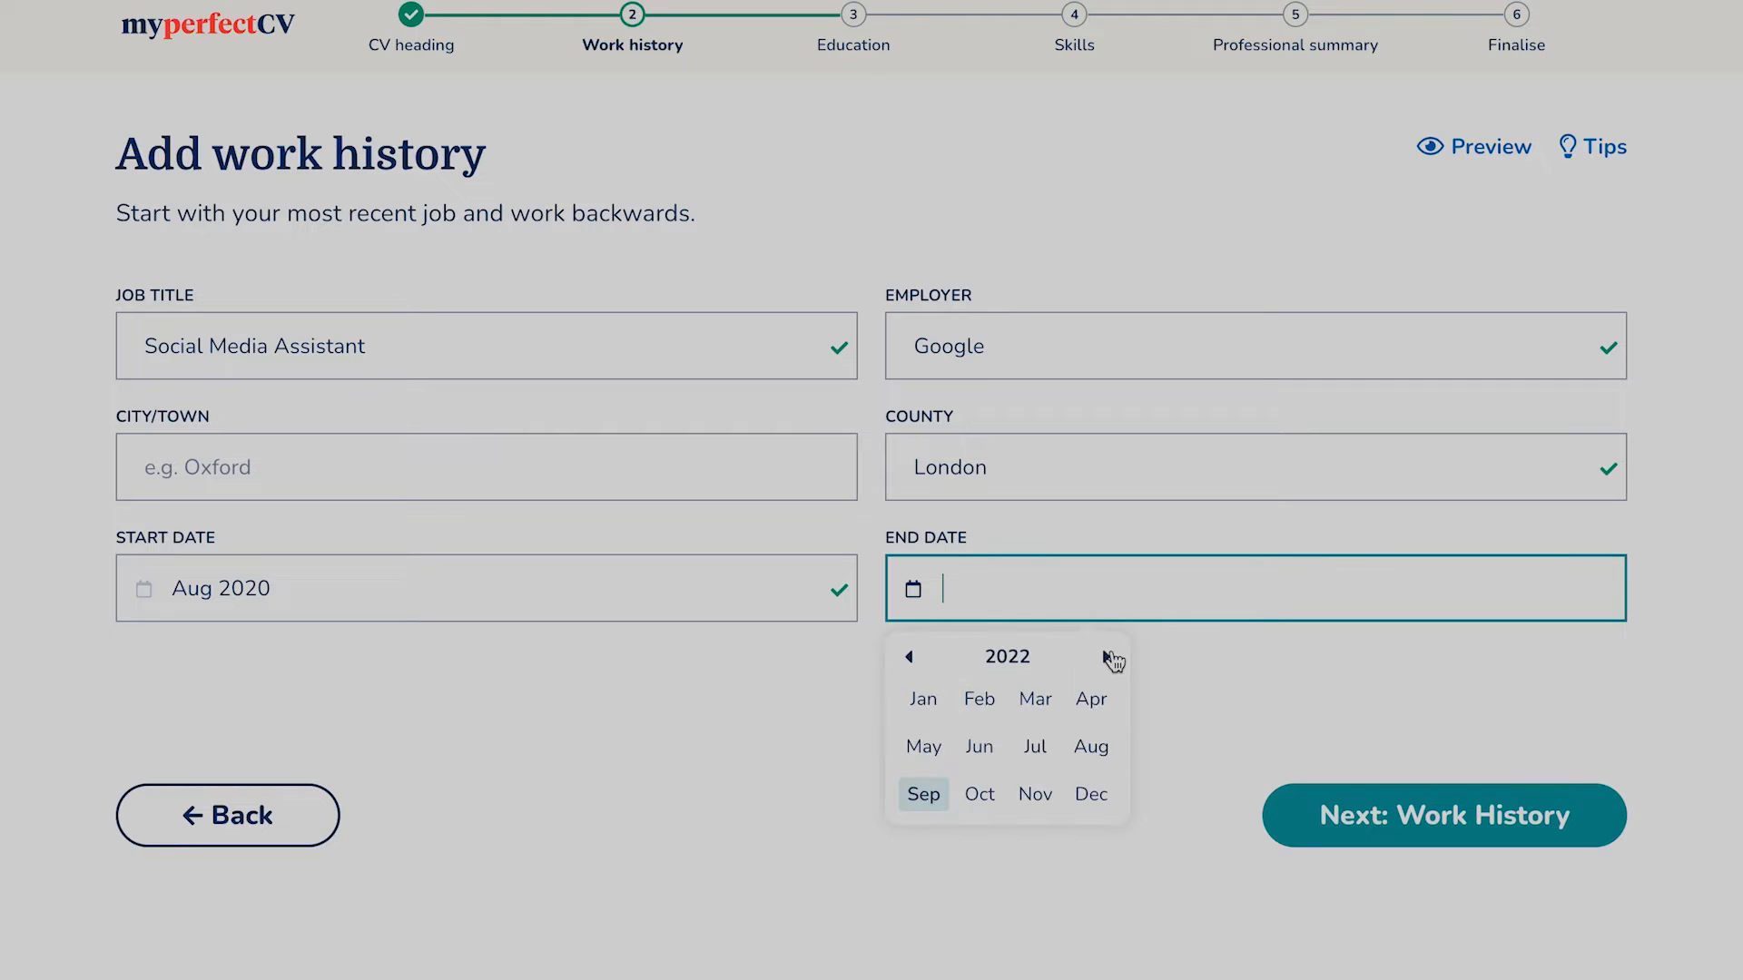
click(912, 655)
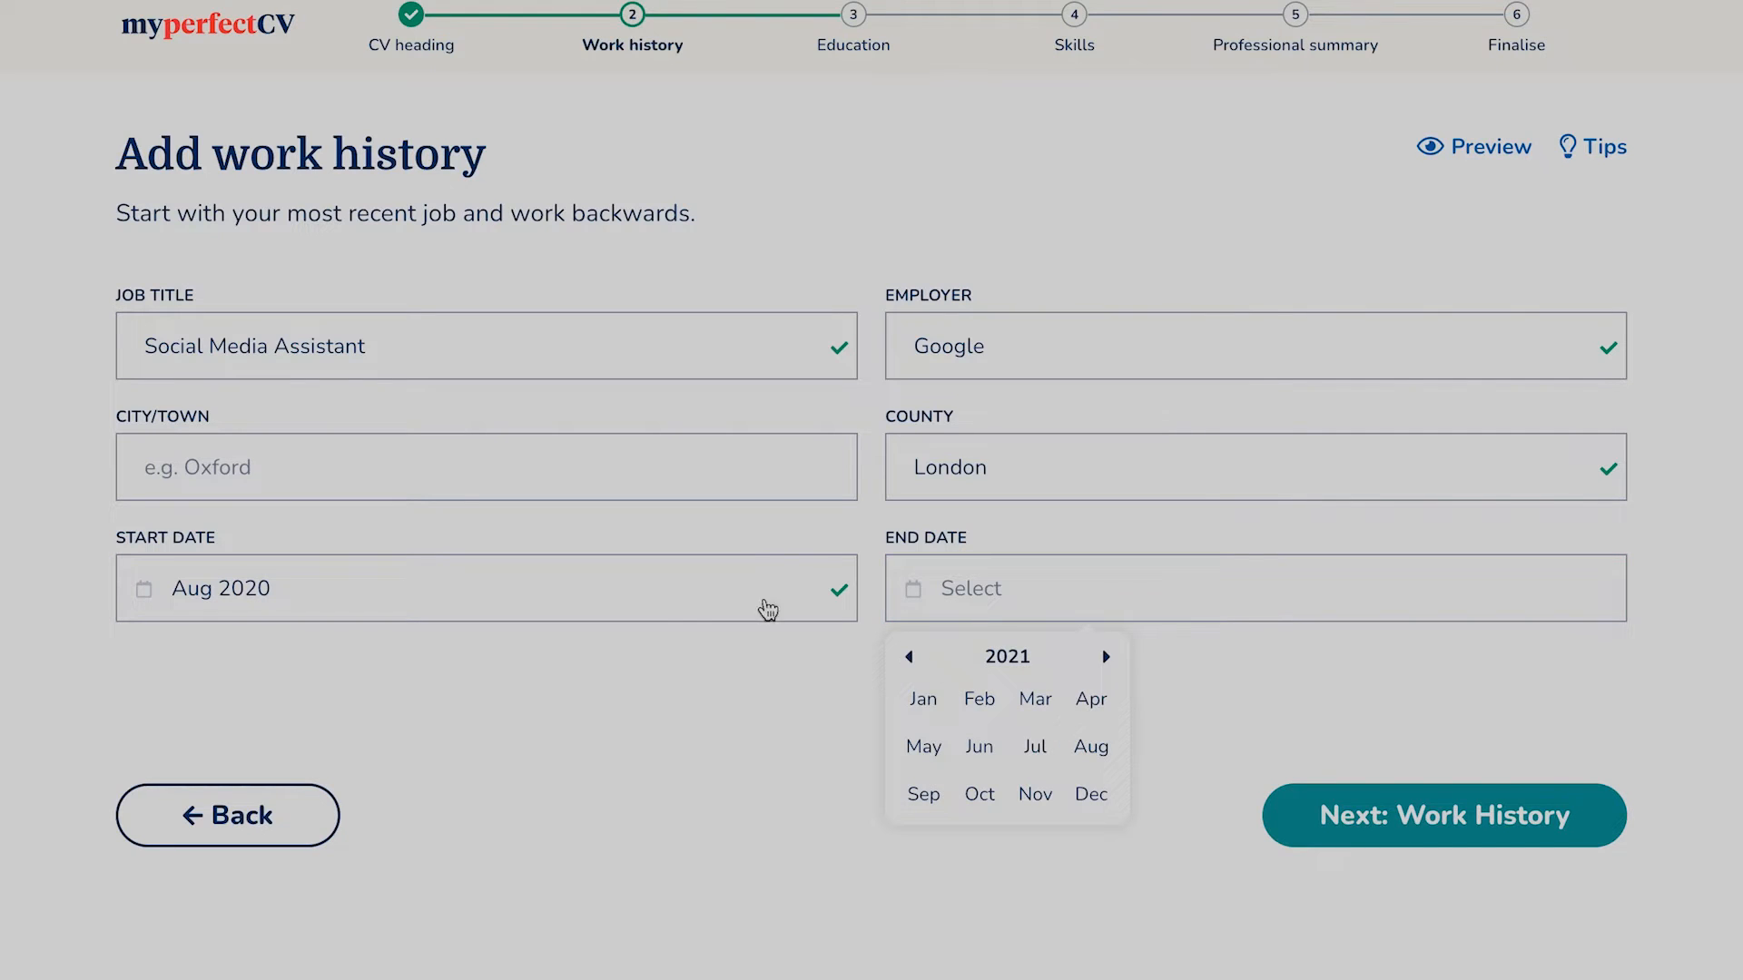
click(634, 595)
click(324, 760)
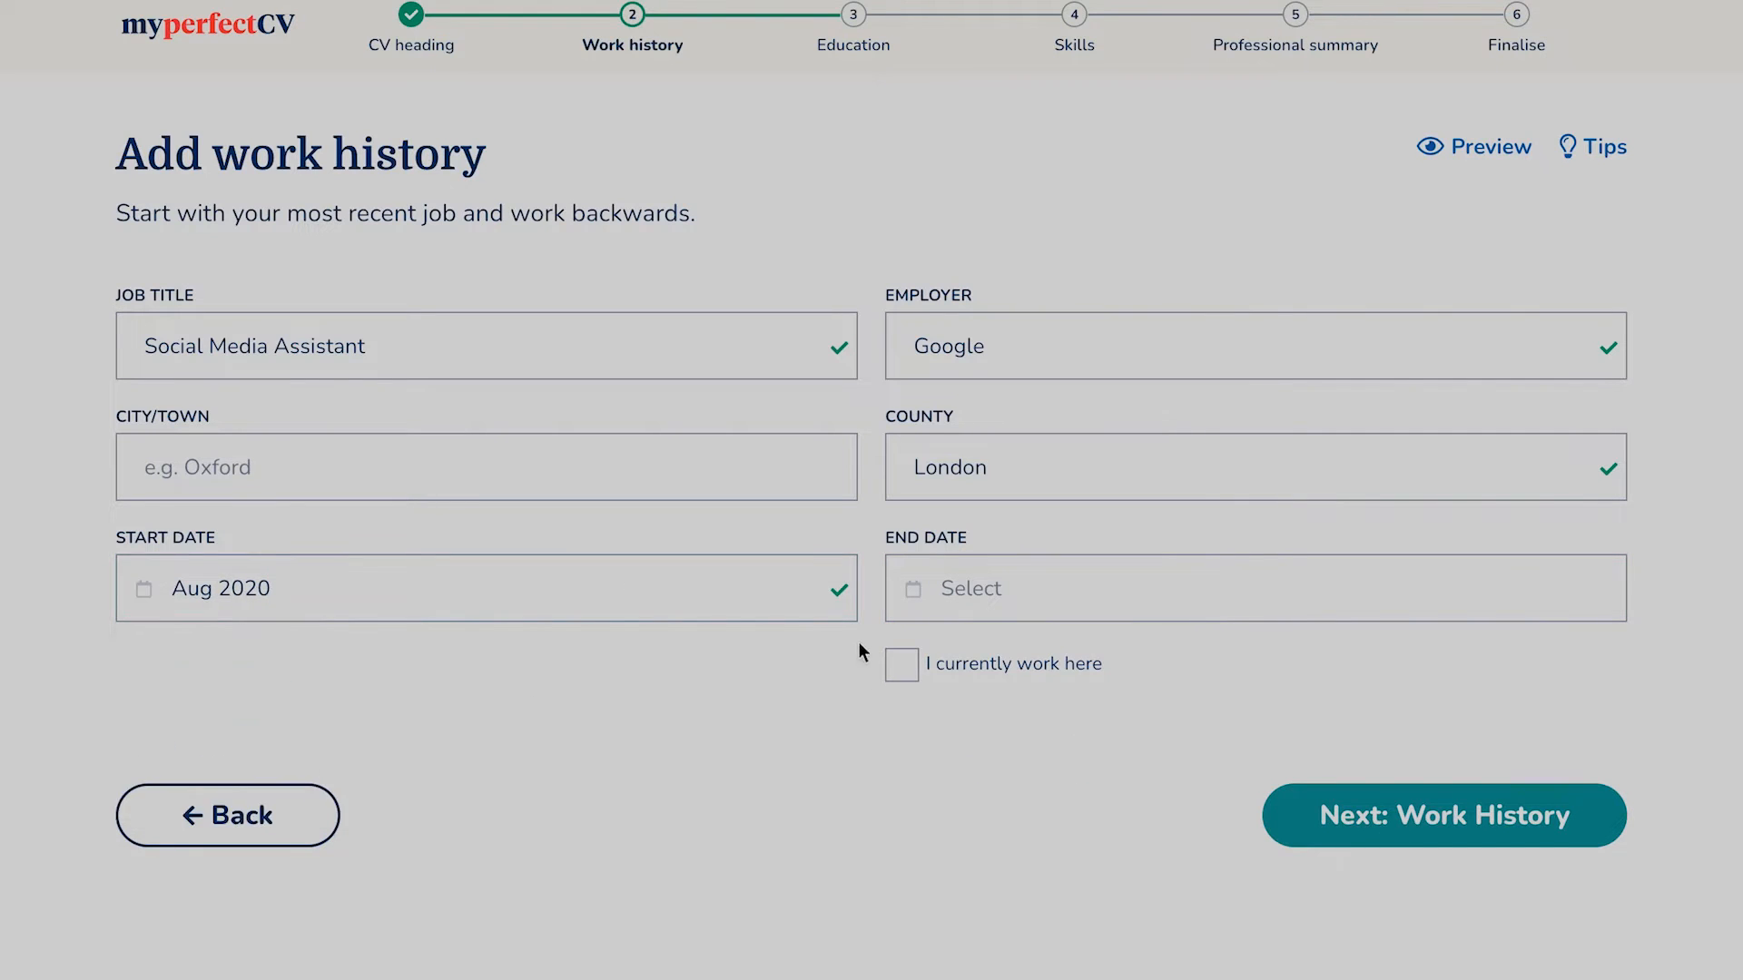
Set the job's end date to Aug 2021 and continue to its description.
click(911, 590)
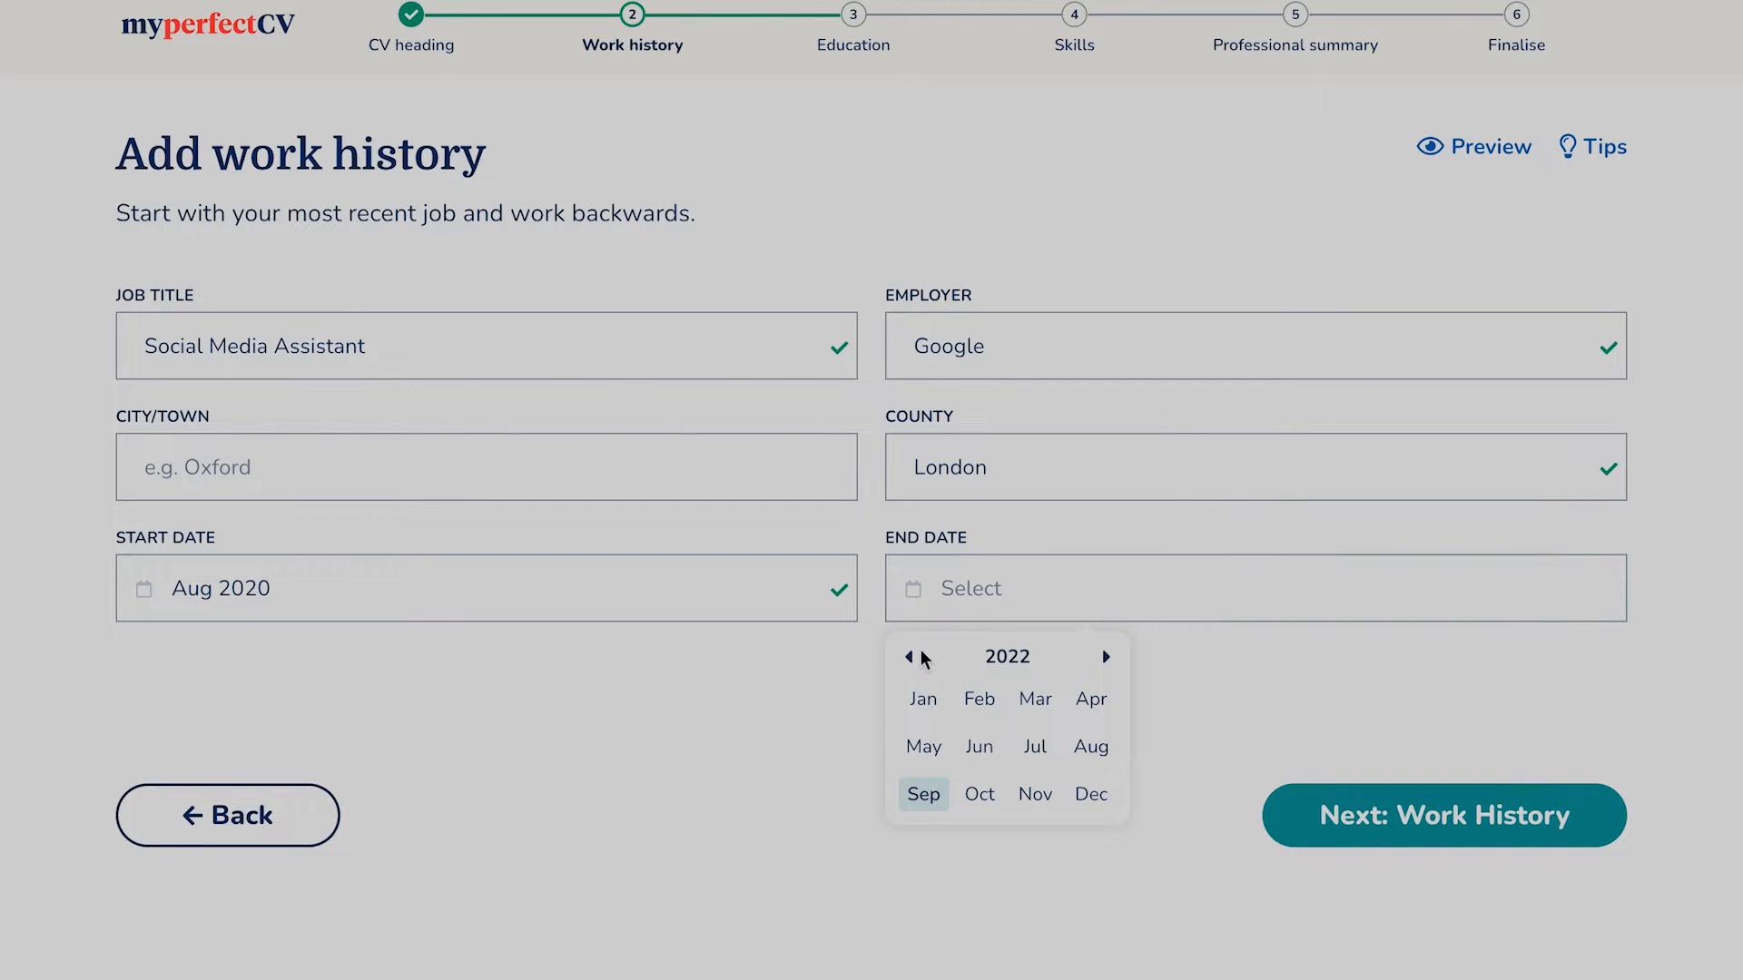
click(917, 657)
click(916, 657)
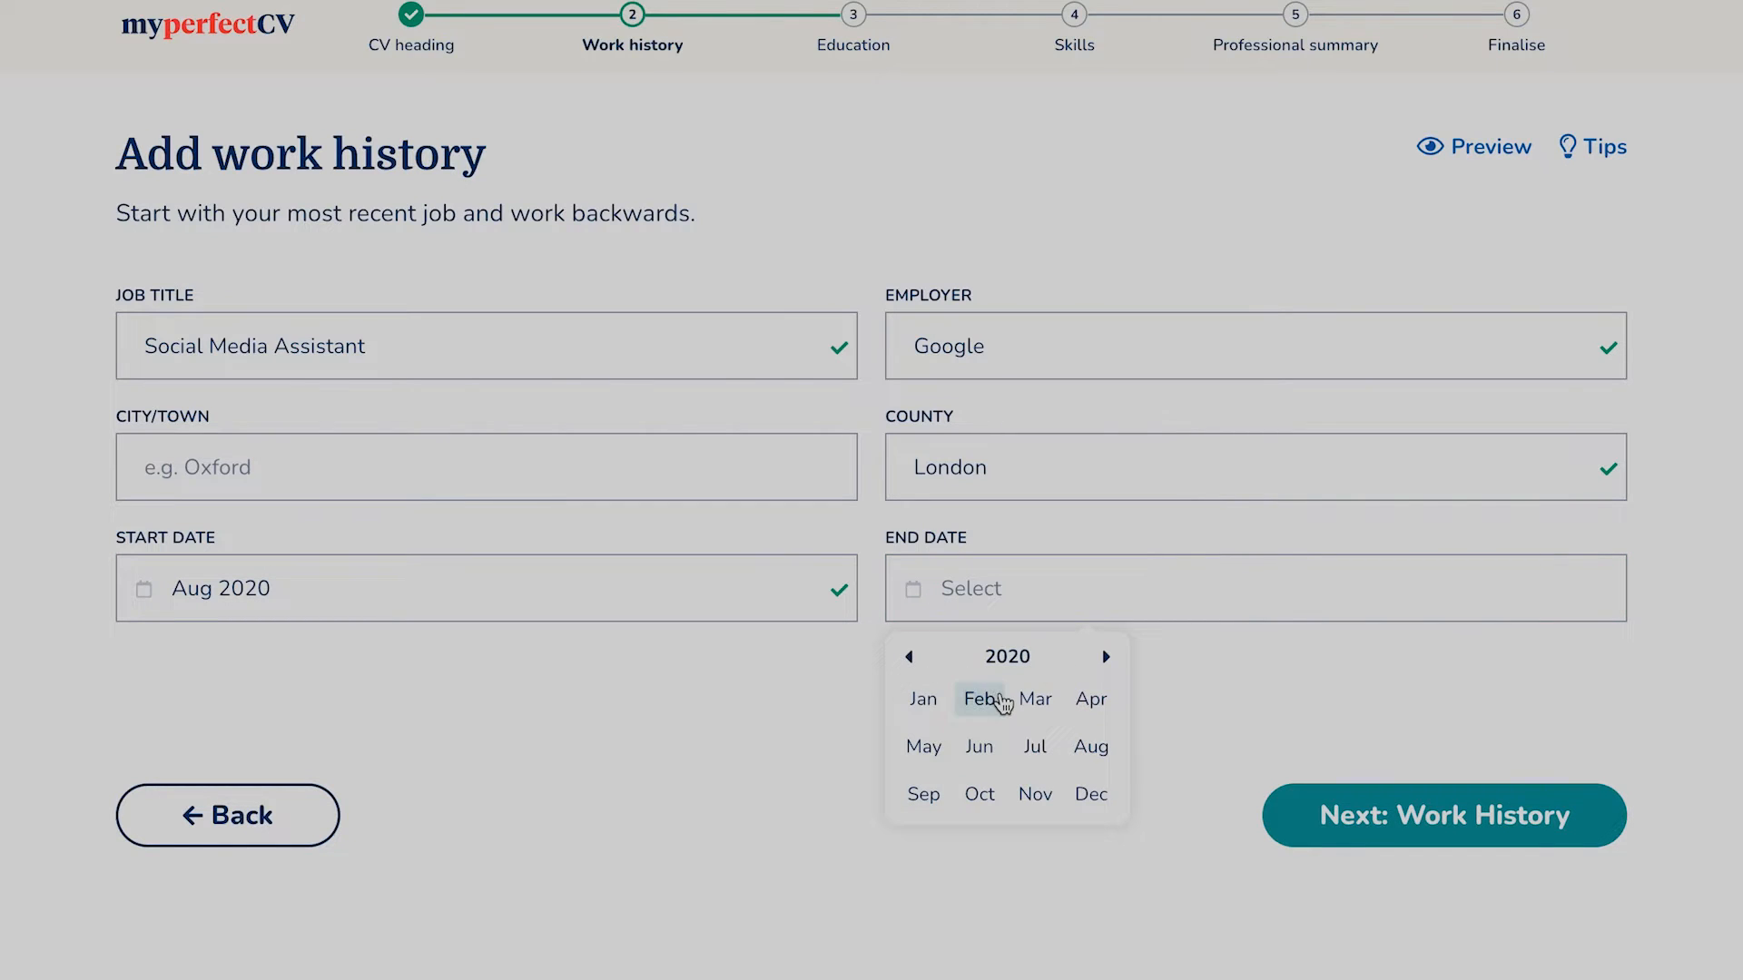
click(1106, 658)
click(1095, 749)
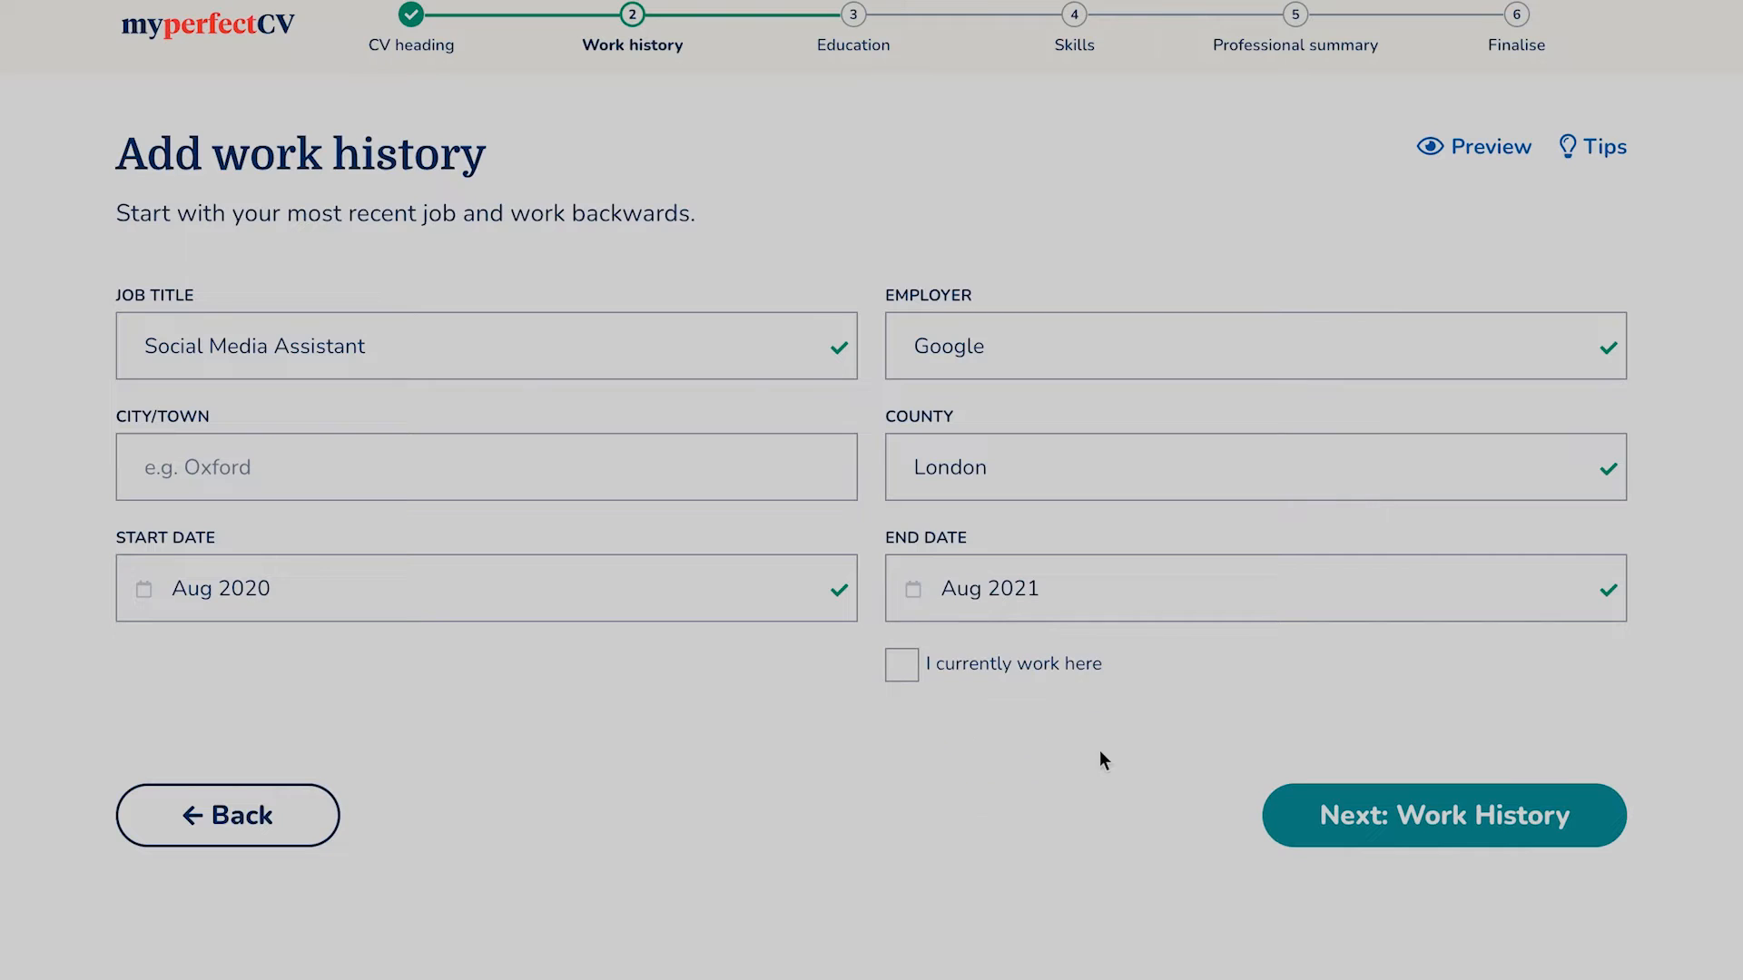
click(1367, 810)
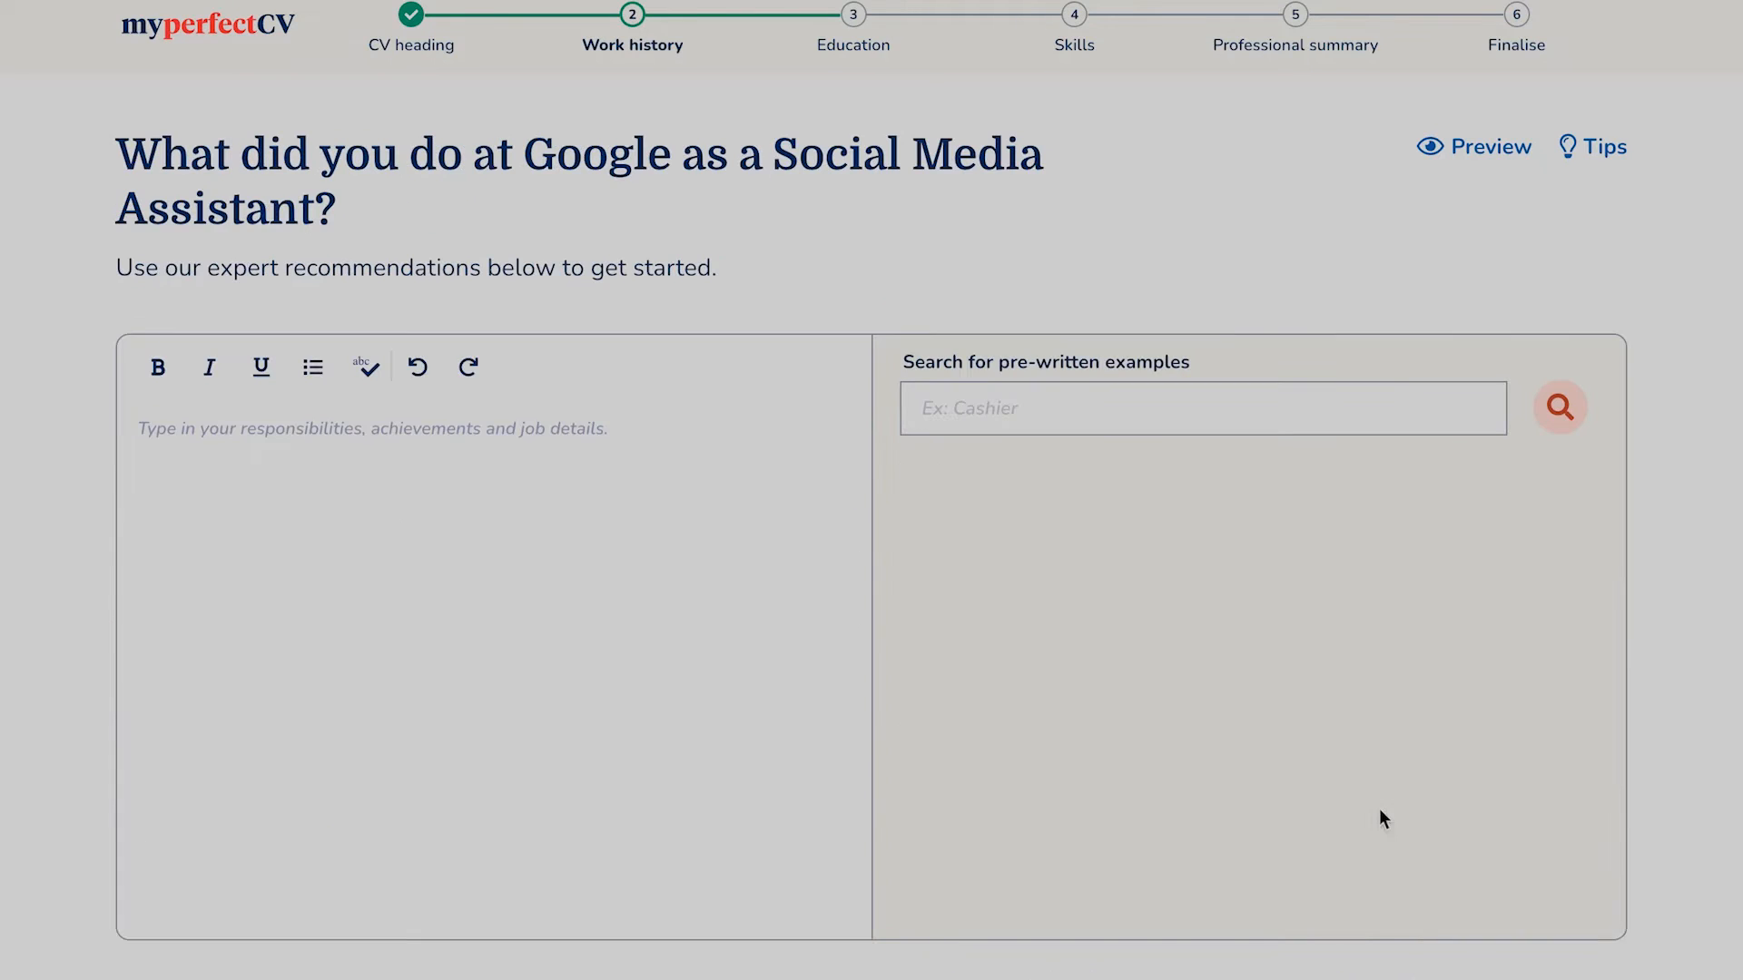
Search the pre-written examples for Social Media Assistant, picking the matching suggestion.
click(971, 401)
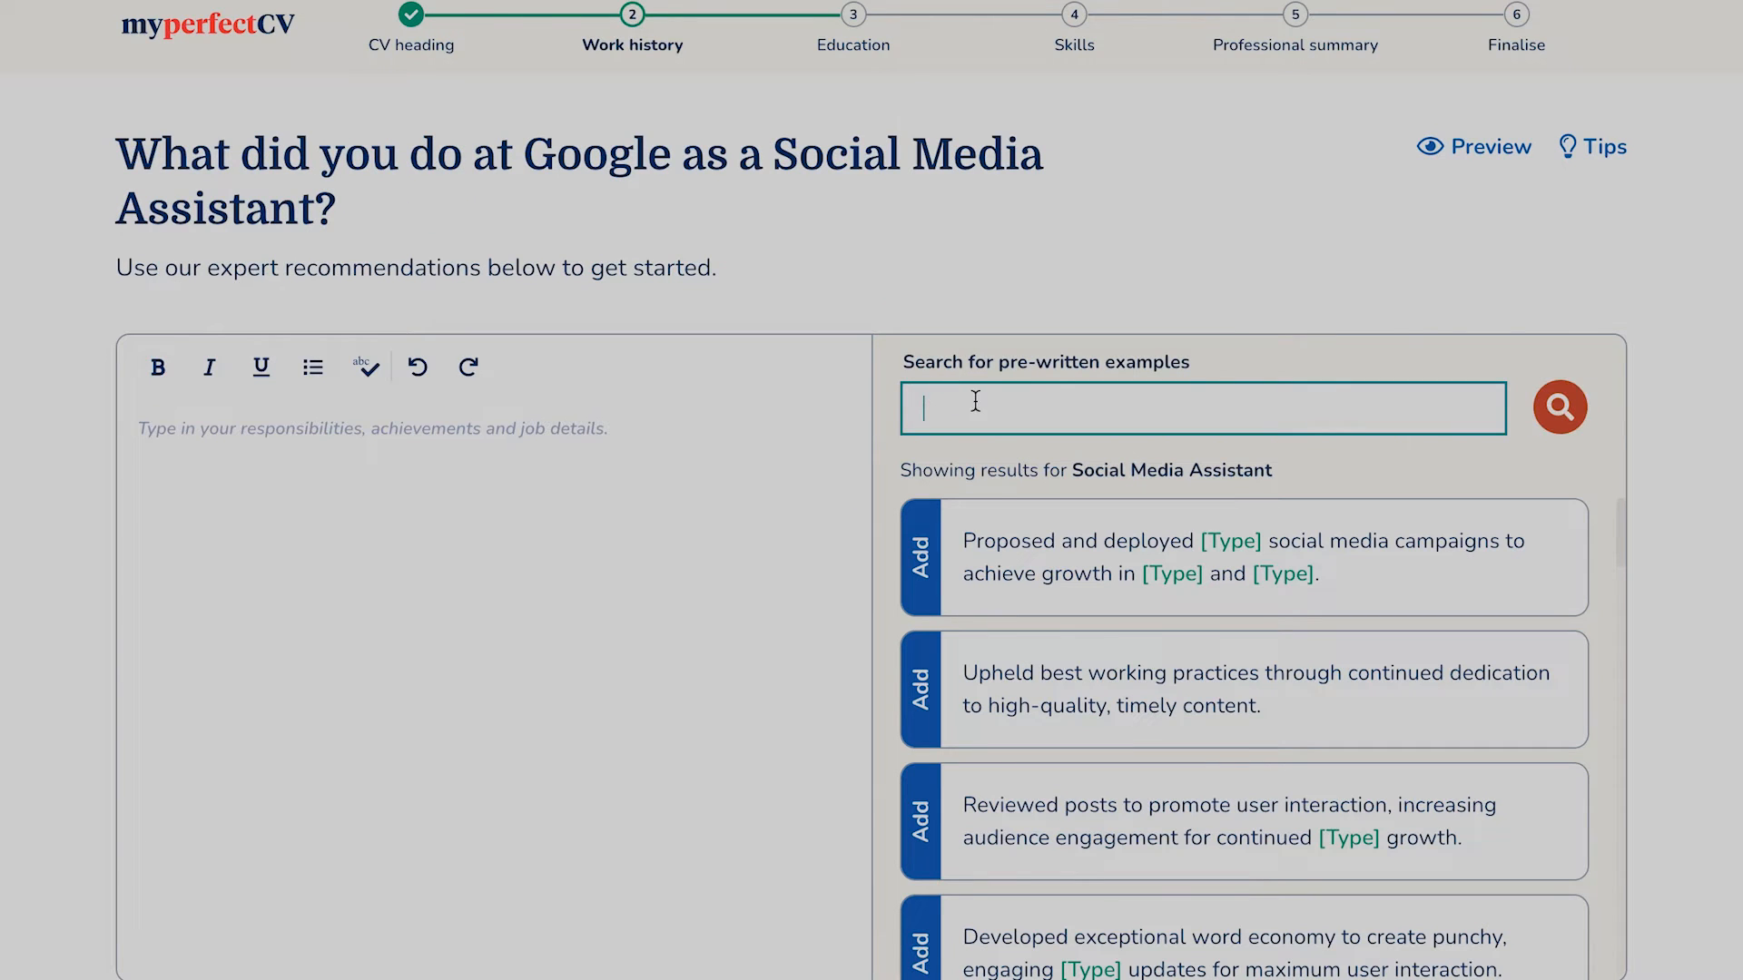
text(Socisl)
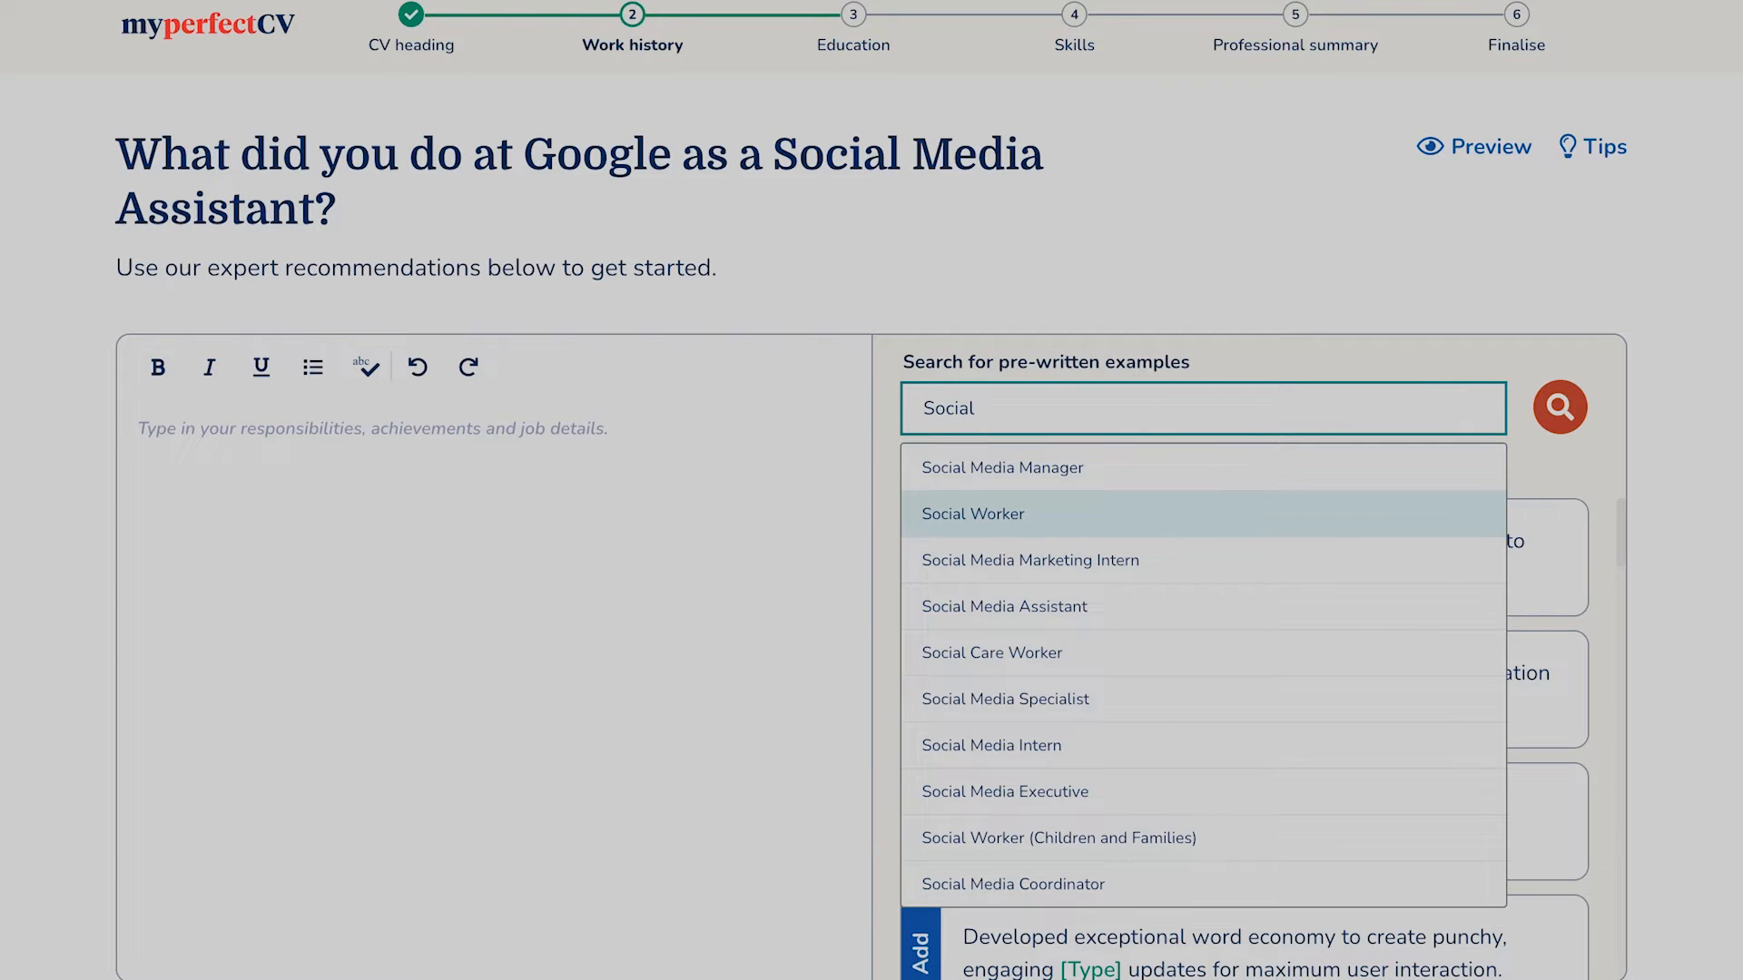
text( m)
click(1044, 559)
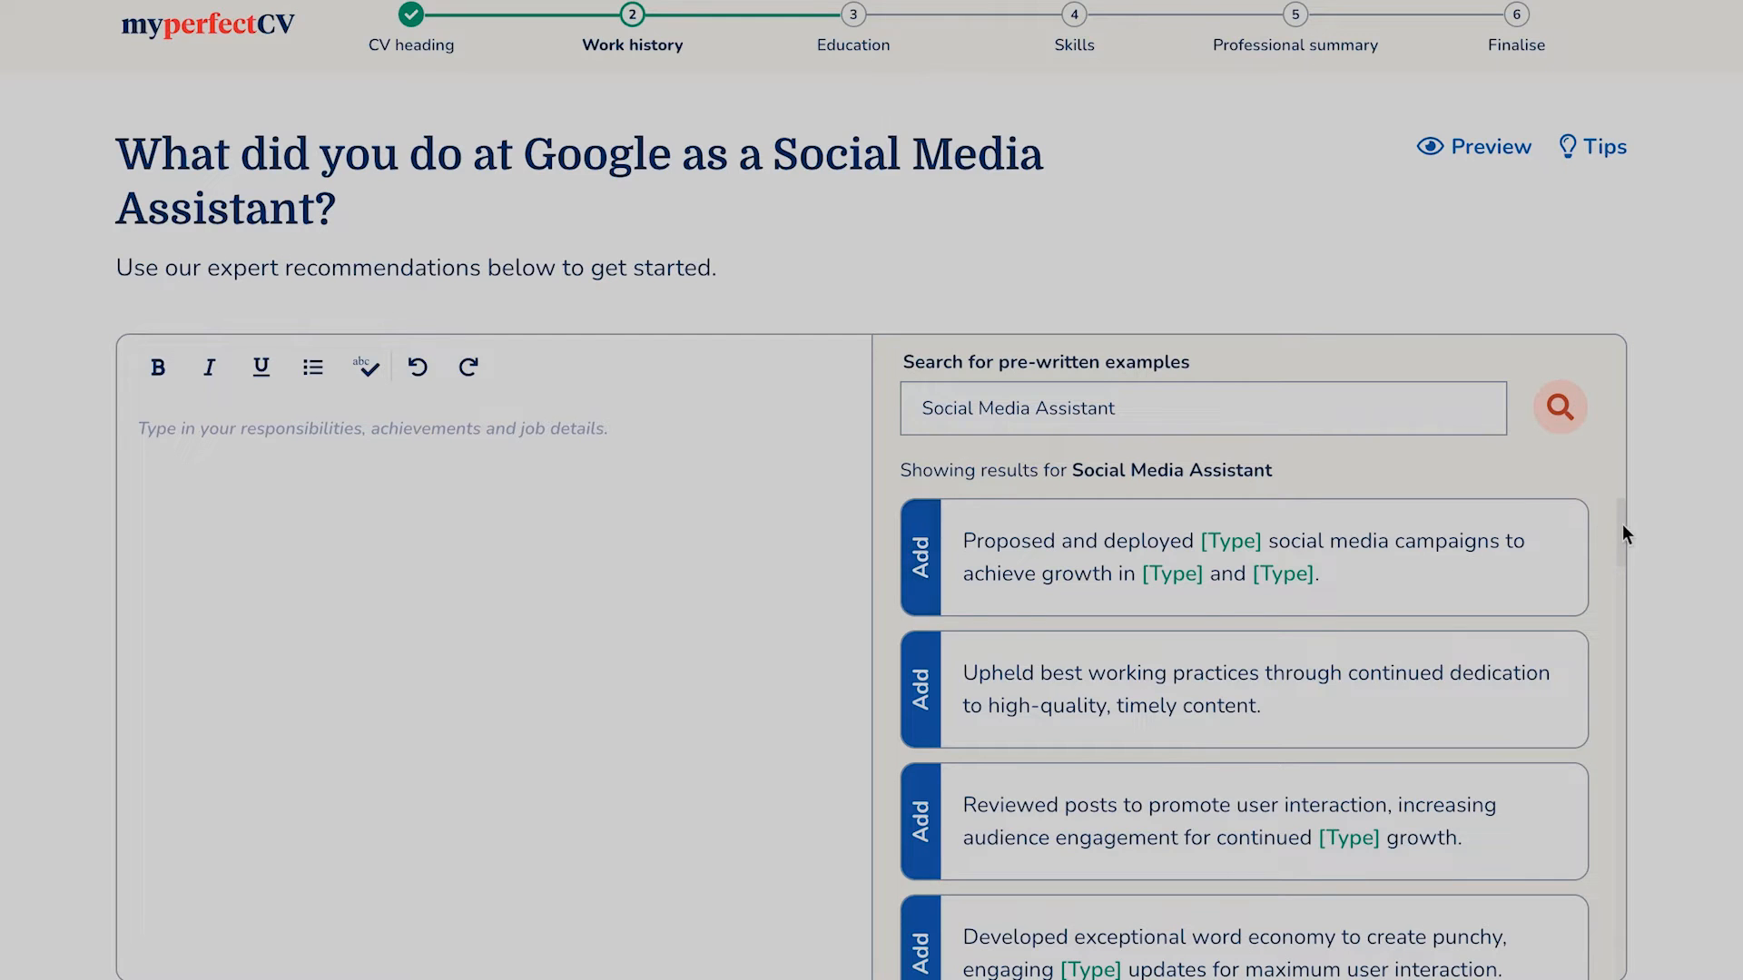
Add the examples on advising clients about product mix and distribution channels and on evaluating campaign performance.
drag(1625, 524, 1630, 590)
click(1412, 634)
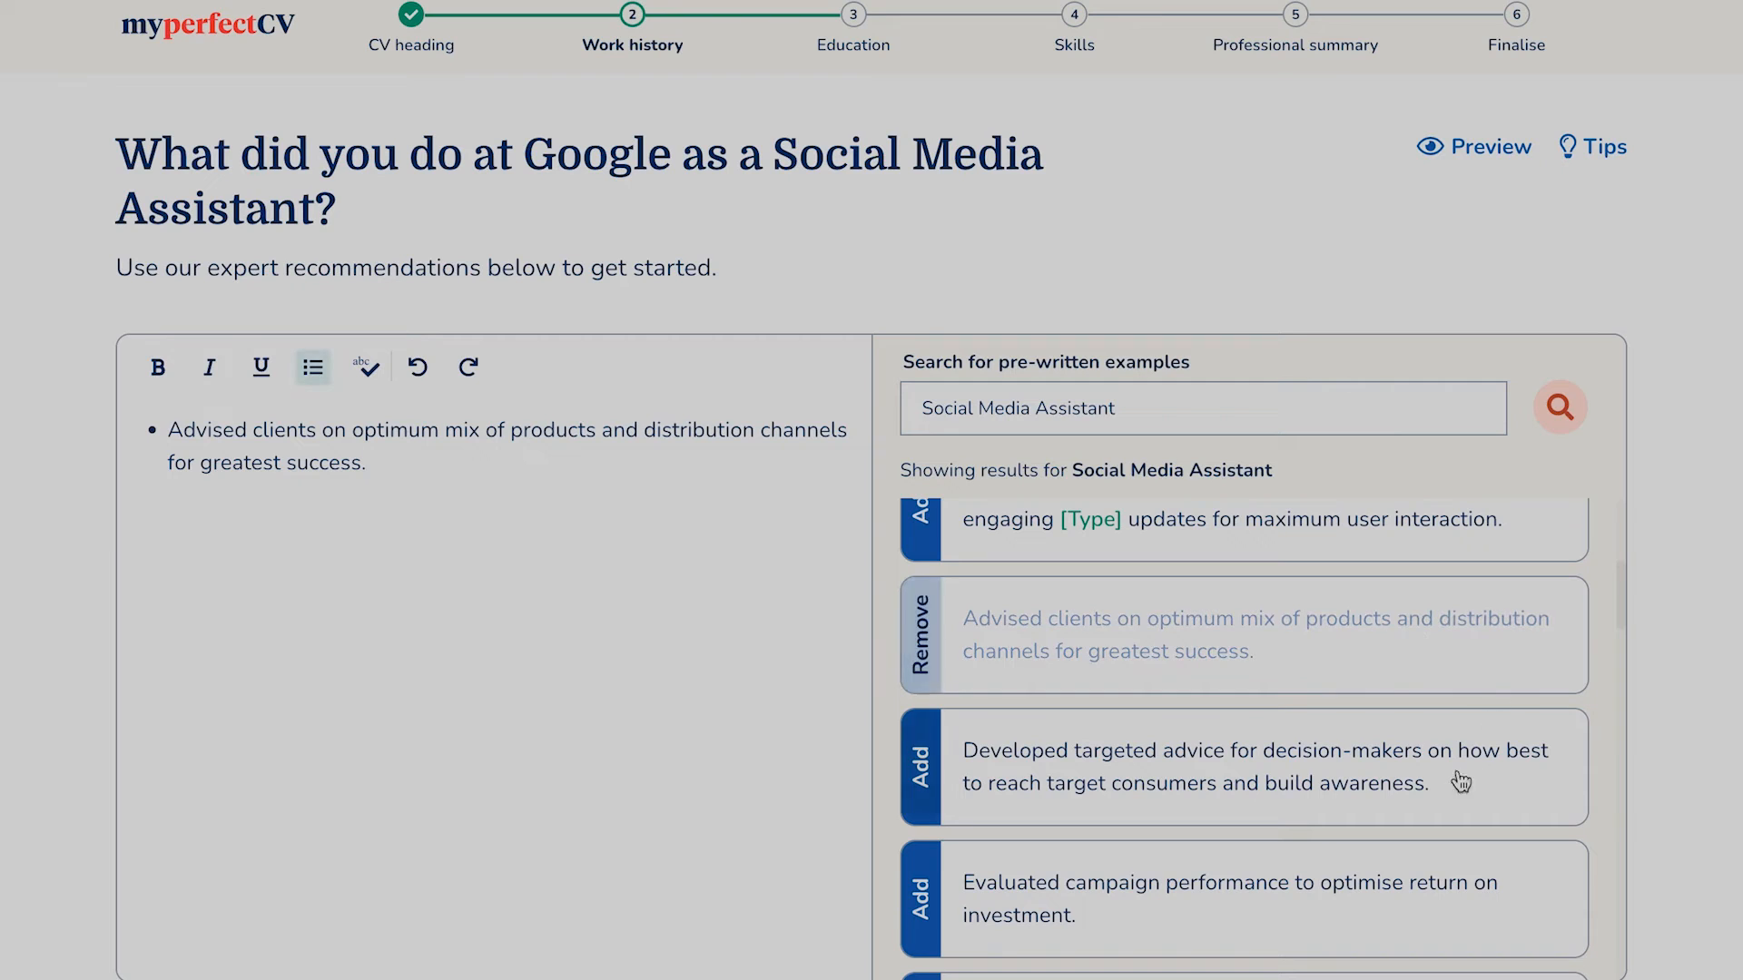
click(1413, 892)
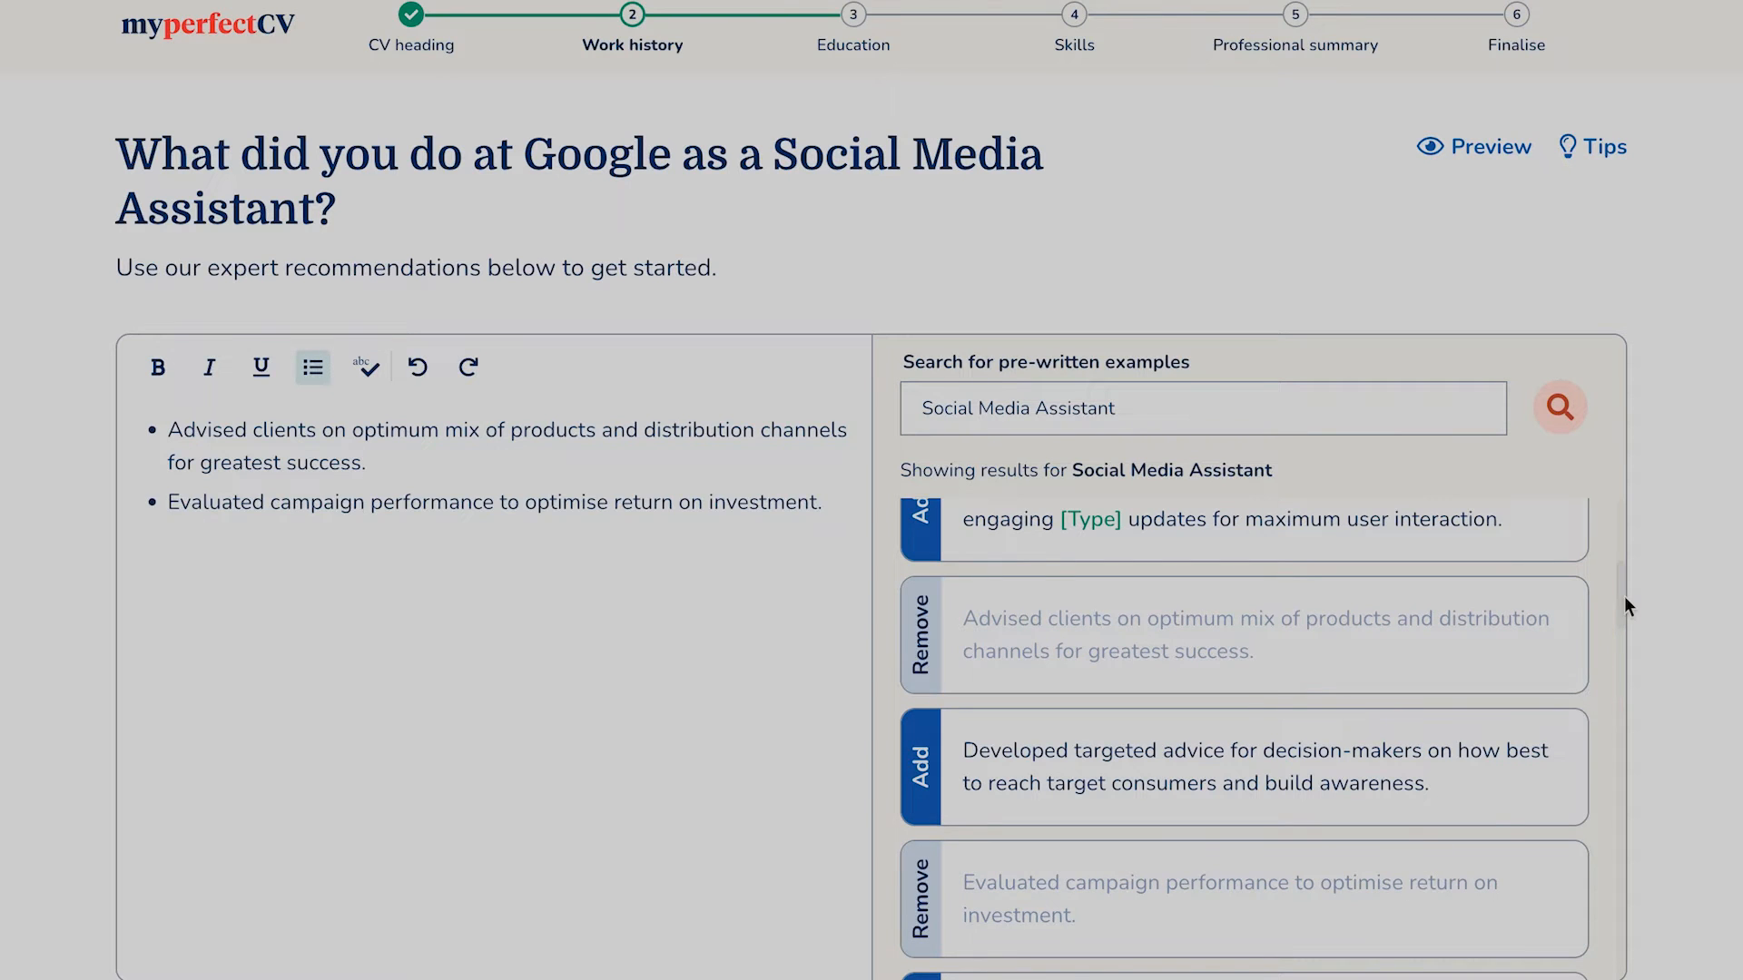
Add the pre-written example on crafting campaigns using market understanding, consumer analysis and advertising psychology to the Social Media Assistant job.
drag(1621, 595, 1618, 661)
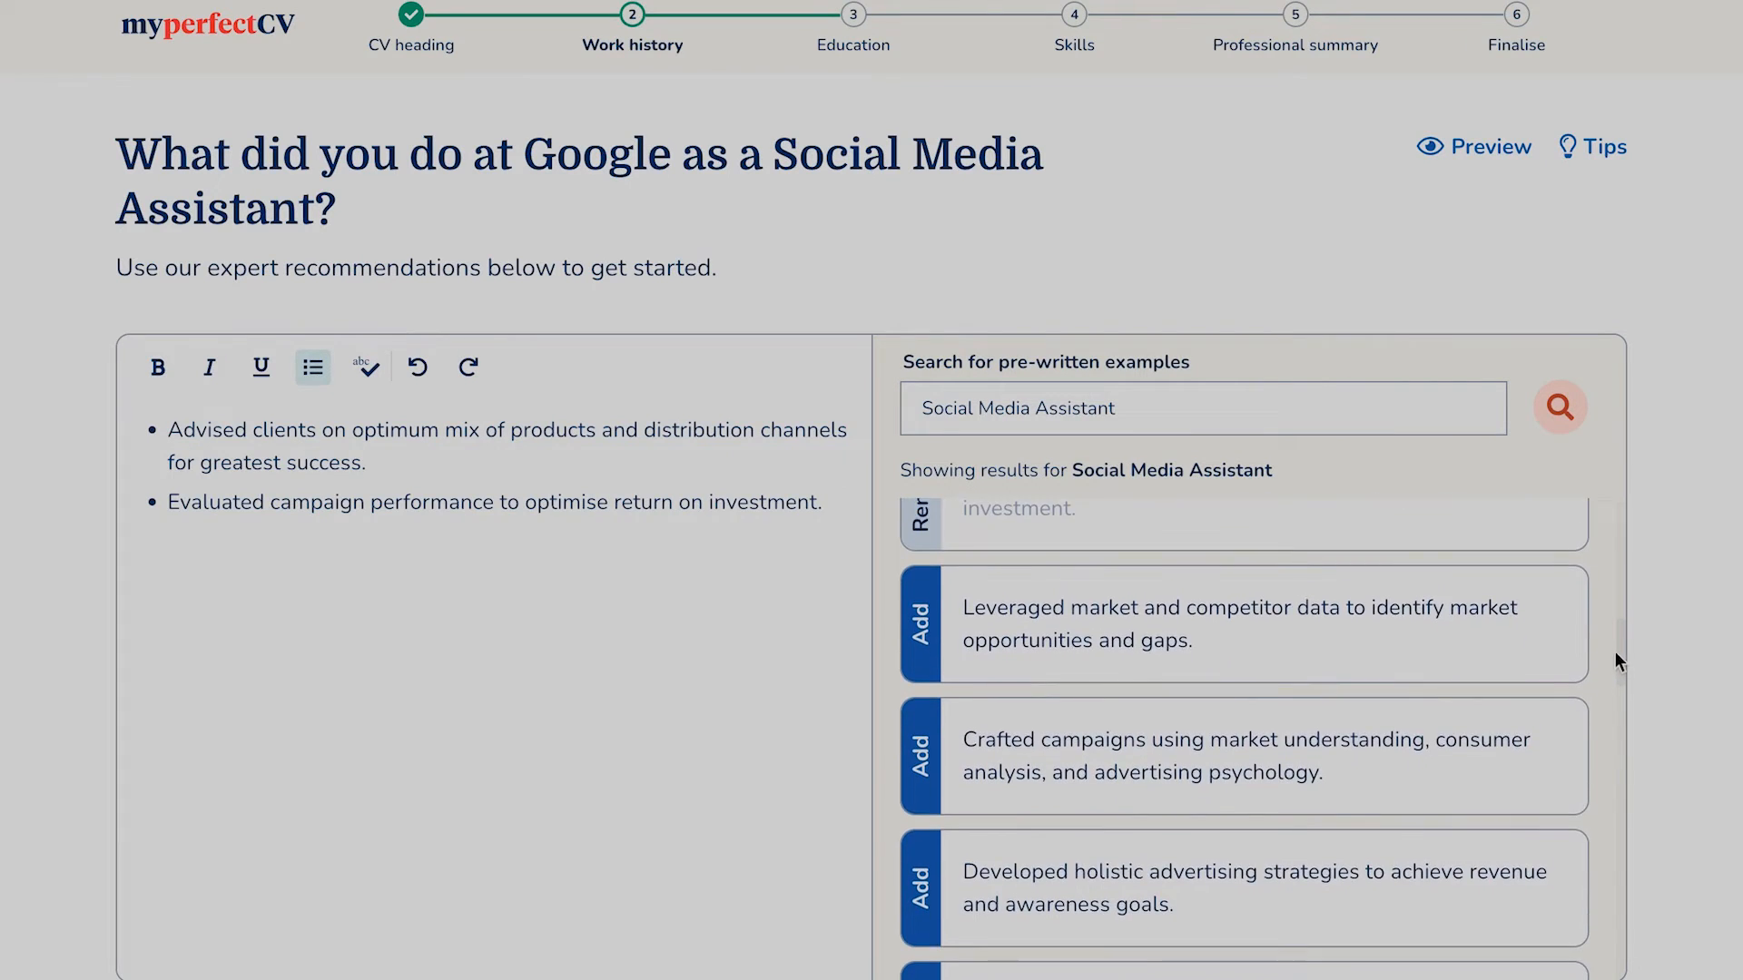
click(1268, 757)
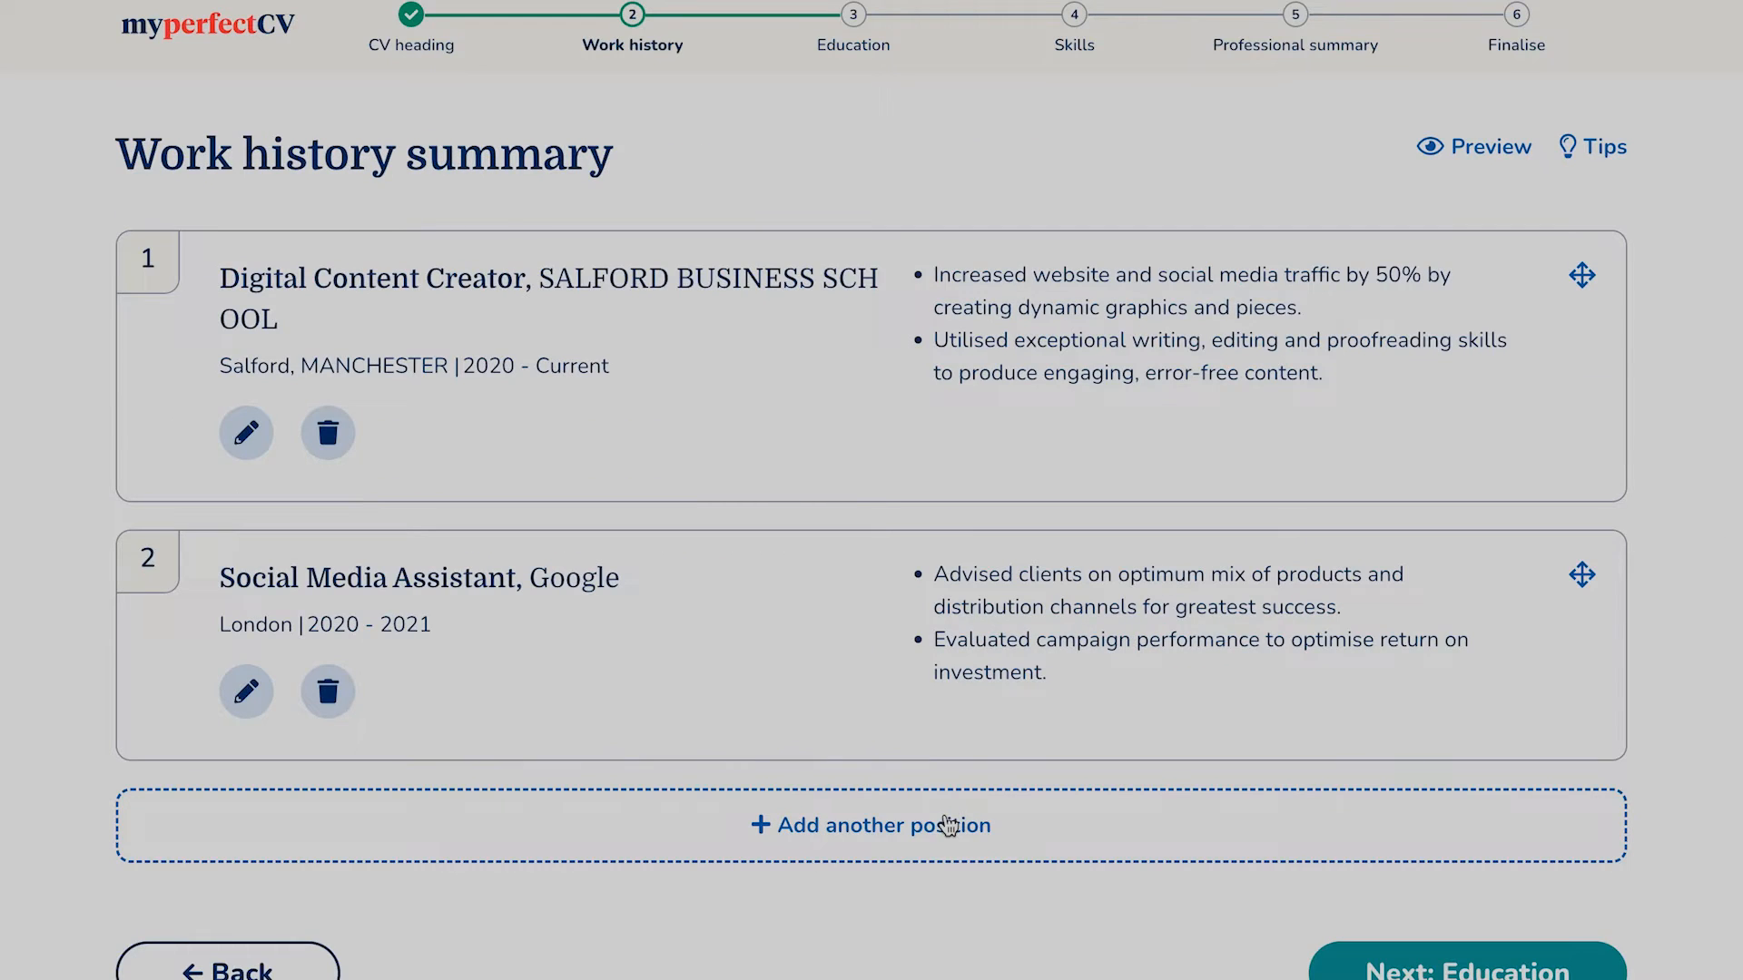
Add another position with the suggested job title Social Media Strategist and Facebook as the employer.
click(945, 817)
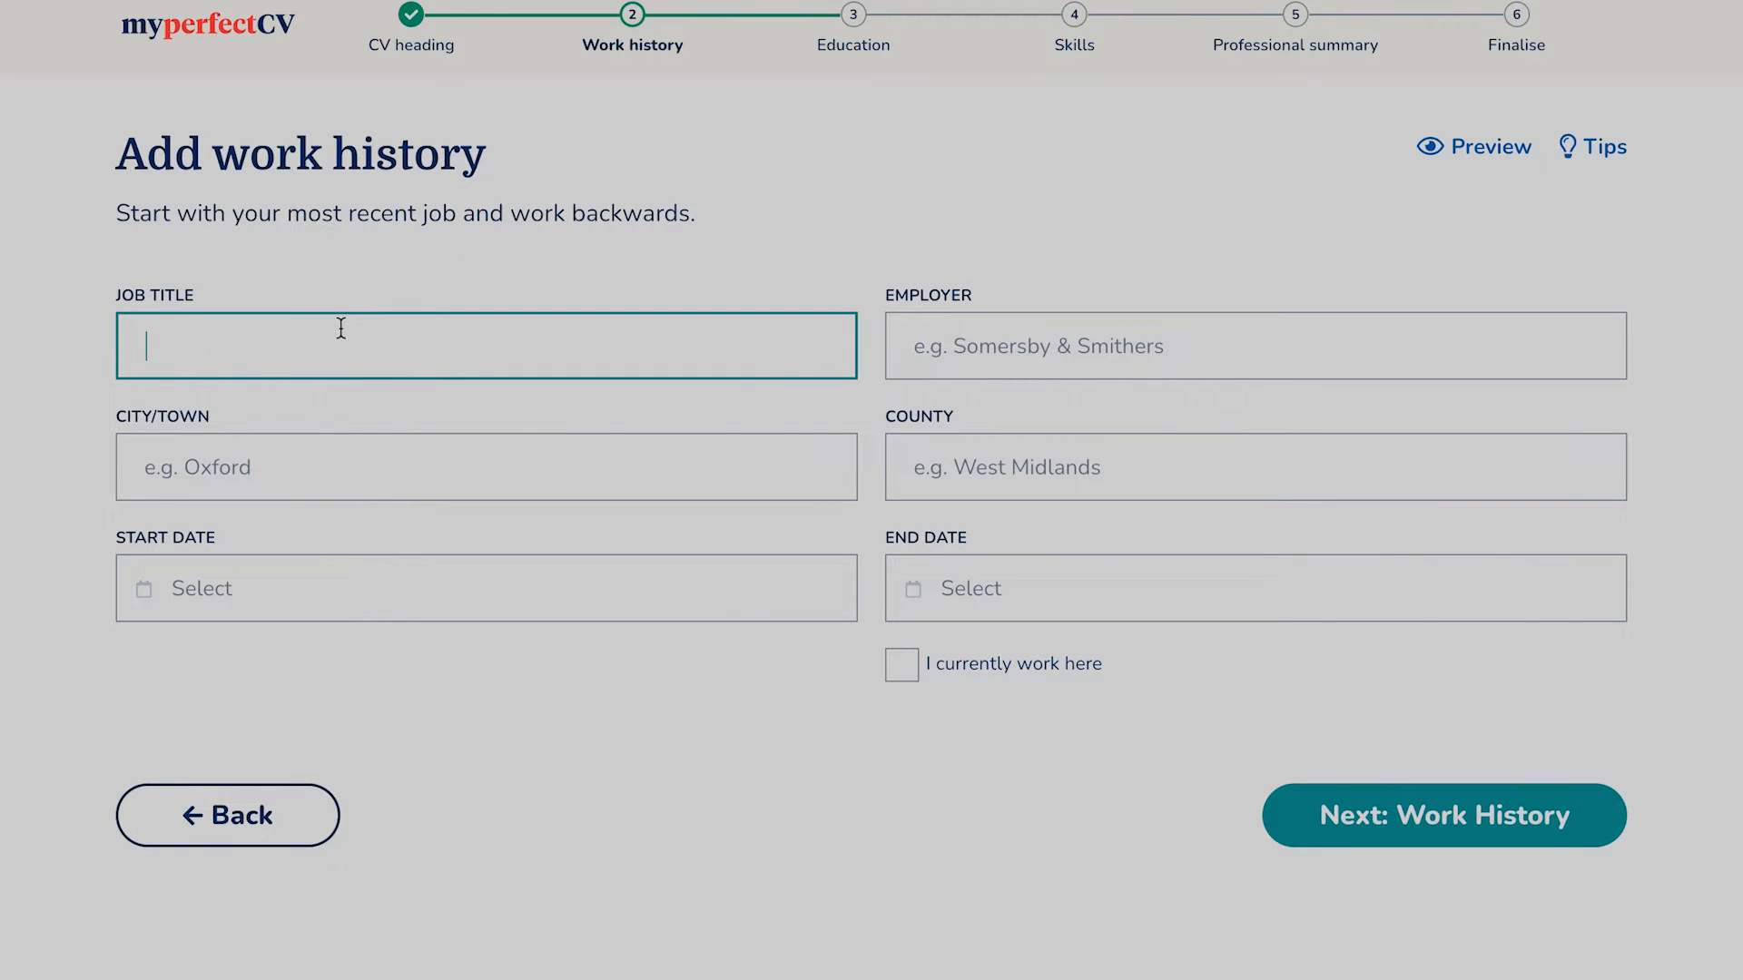
text(Social Medai)
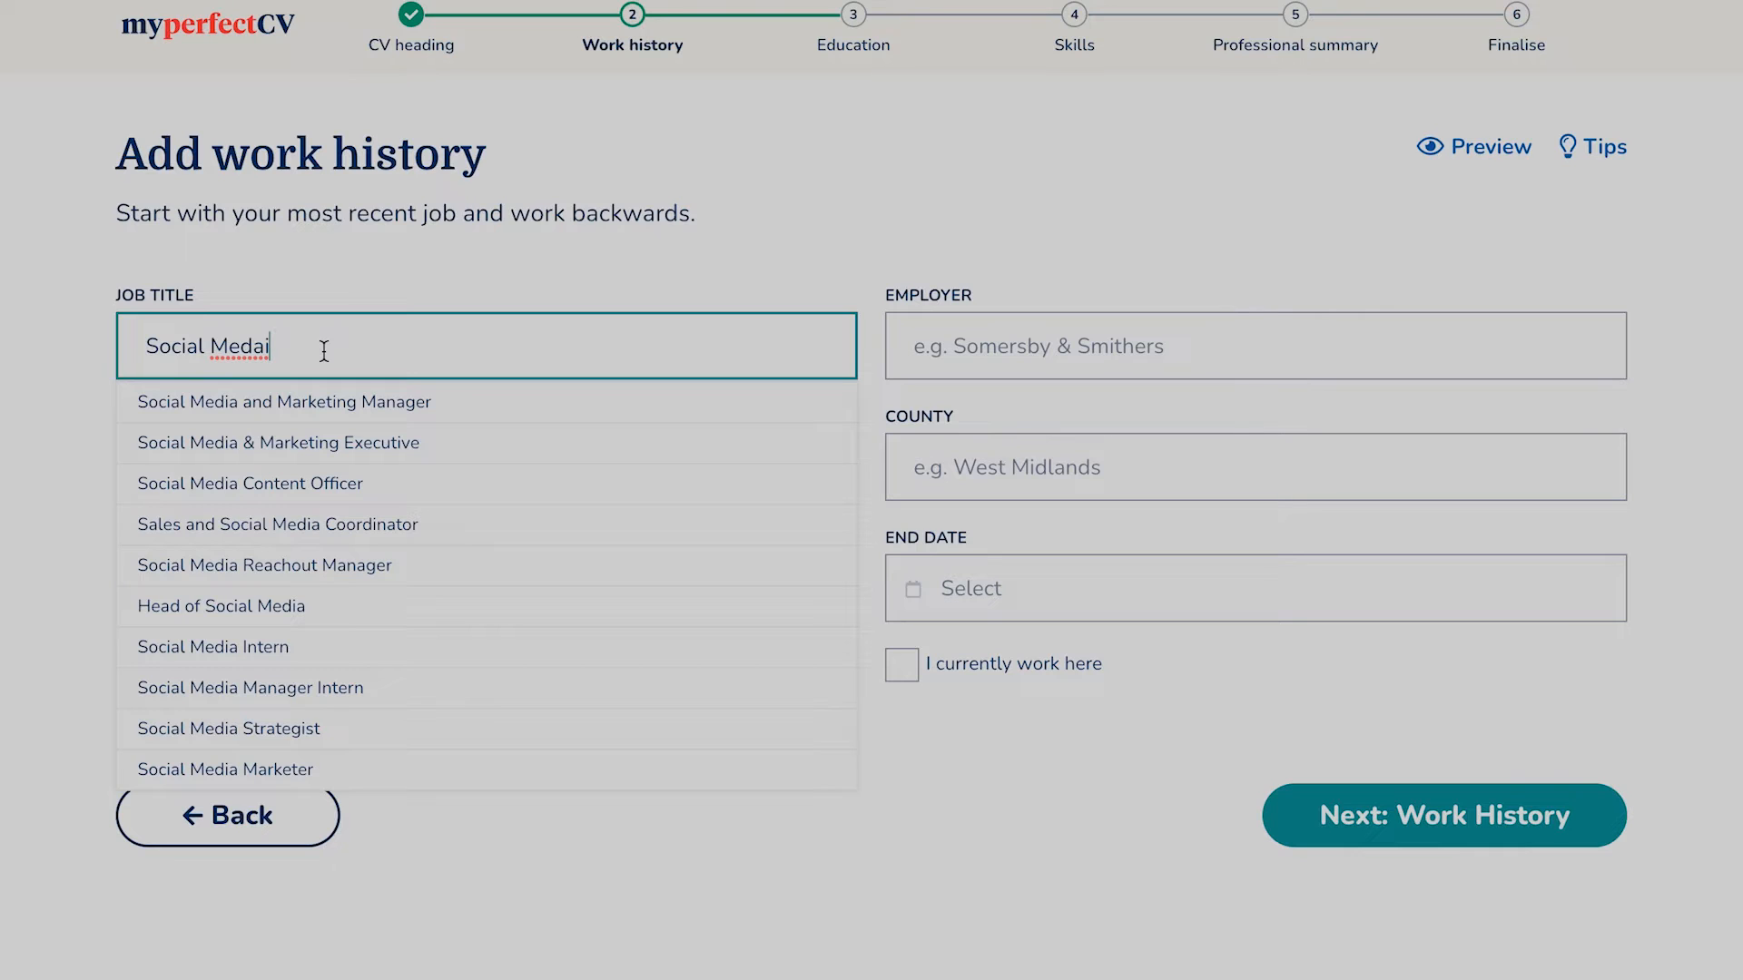
click(342, 743)
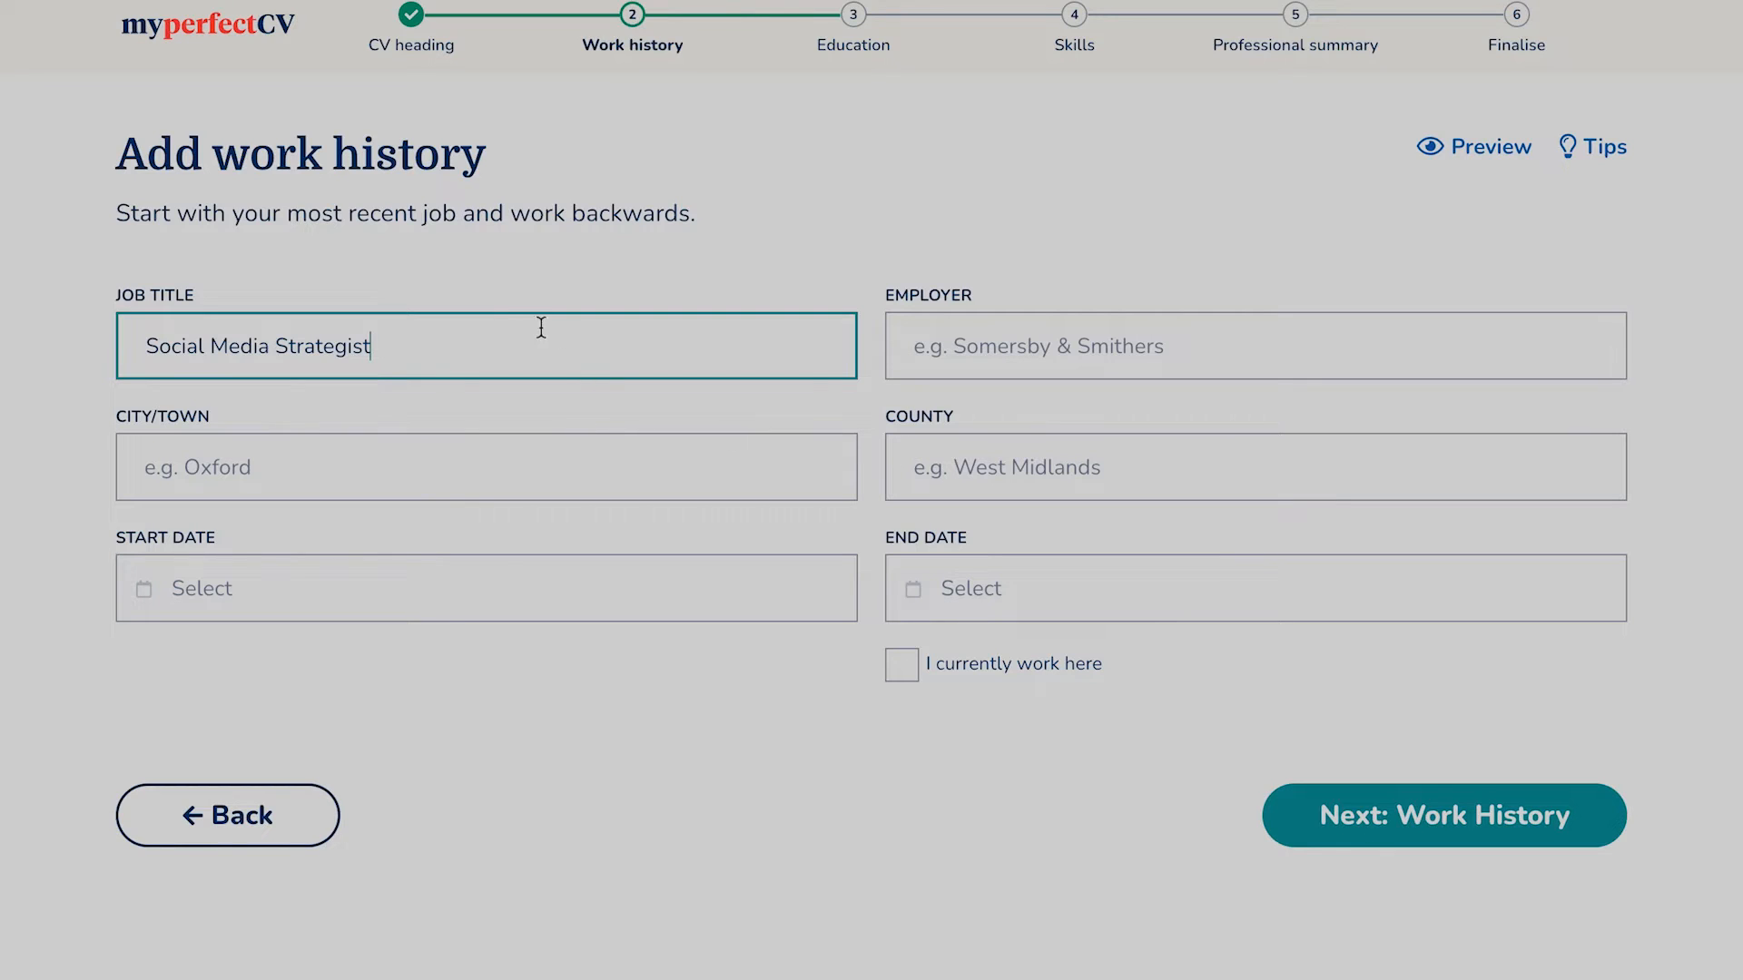
click(1109, 349)
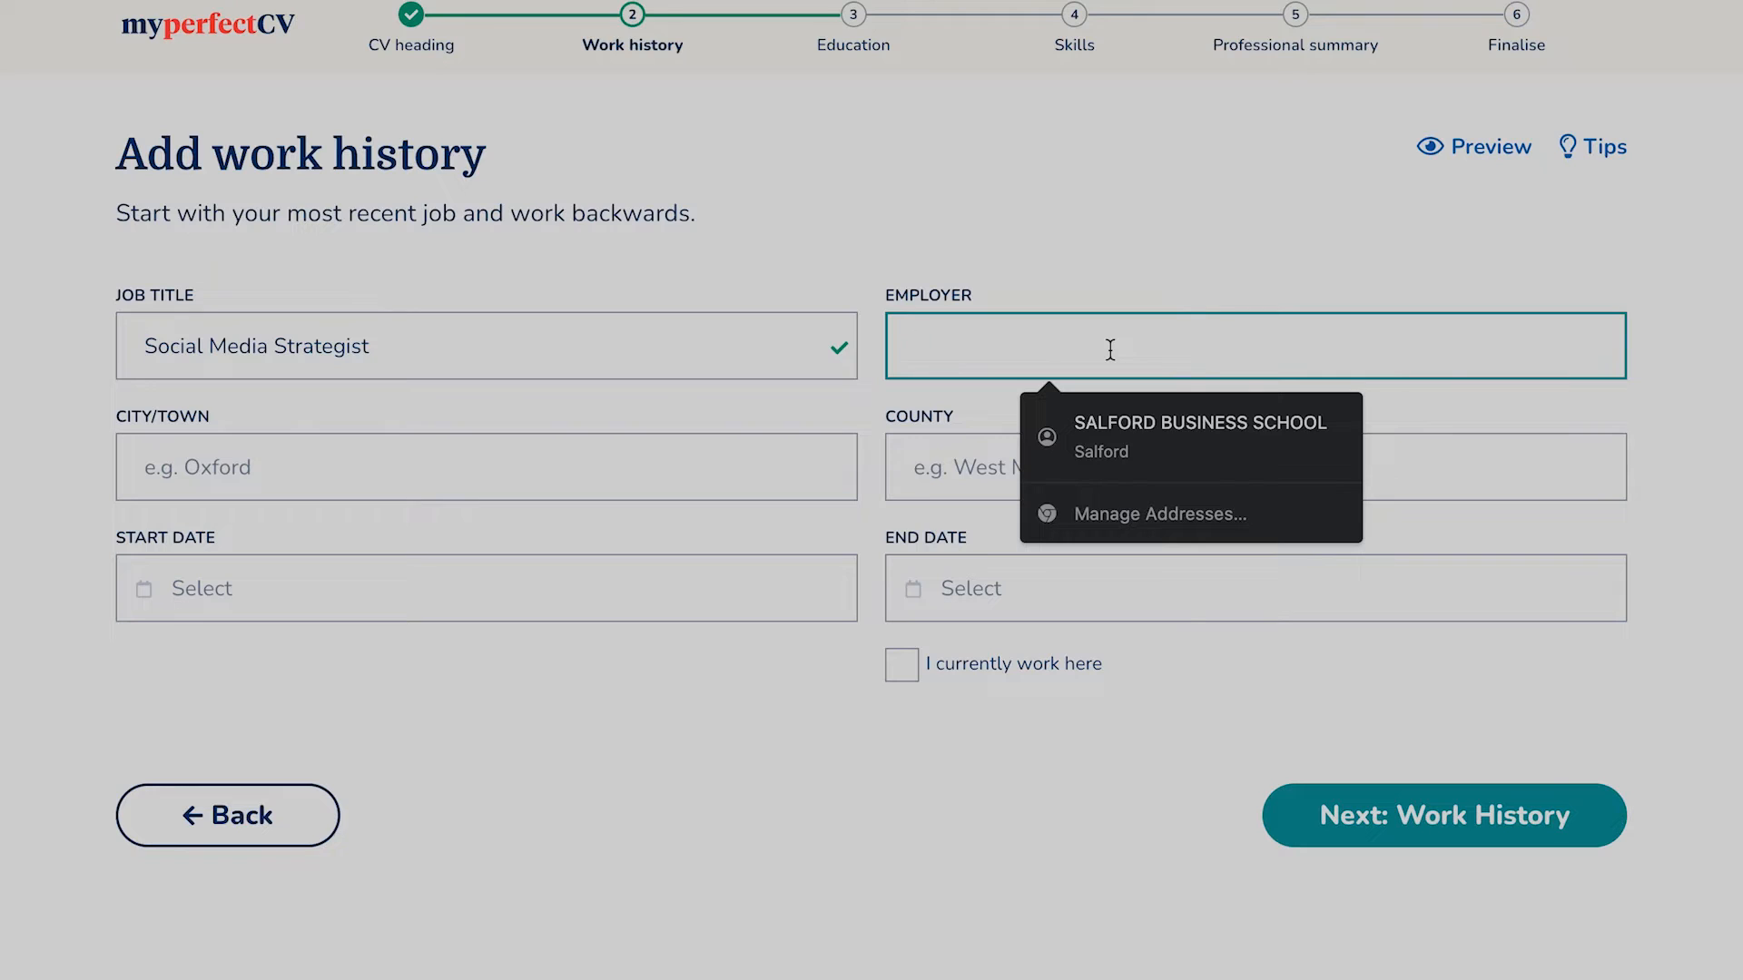
text(Facebook)
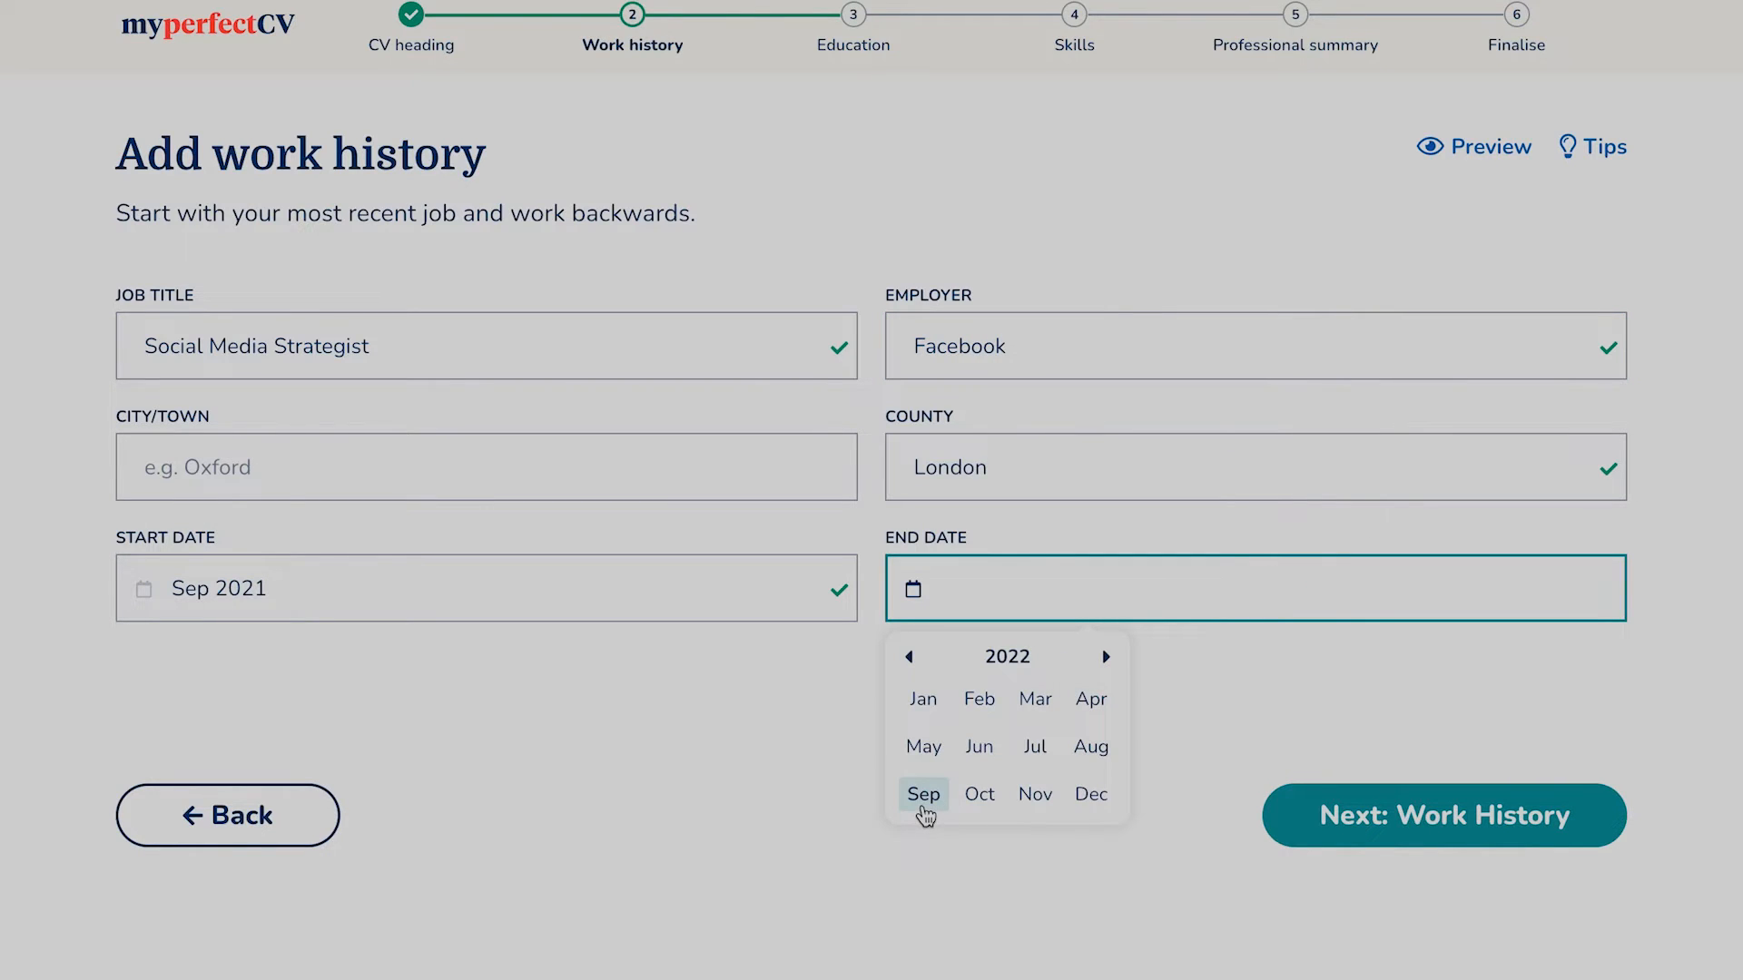
Complete the Facebook job with county London and start date Sep 2021, mark it as current and continue to its description.
click(923, 796)
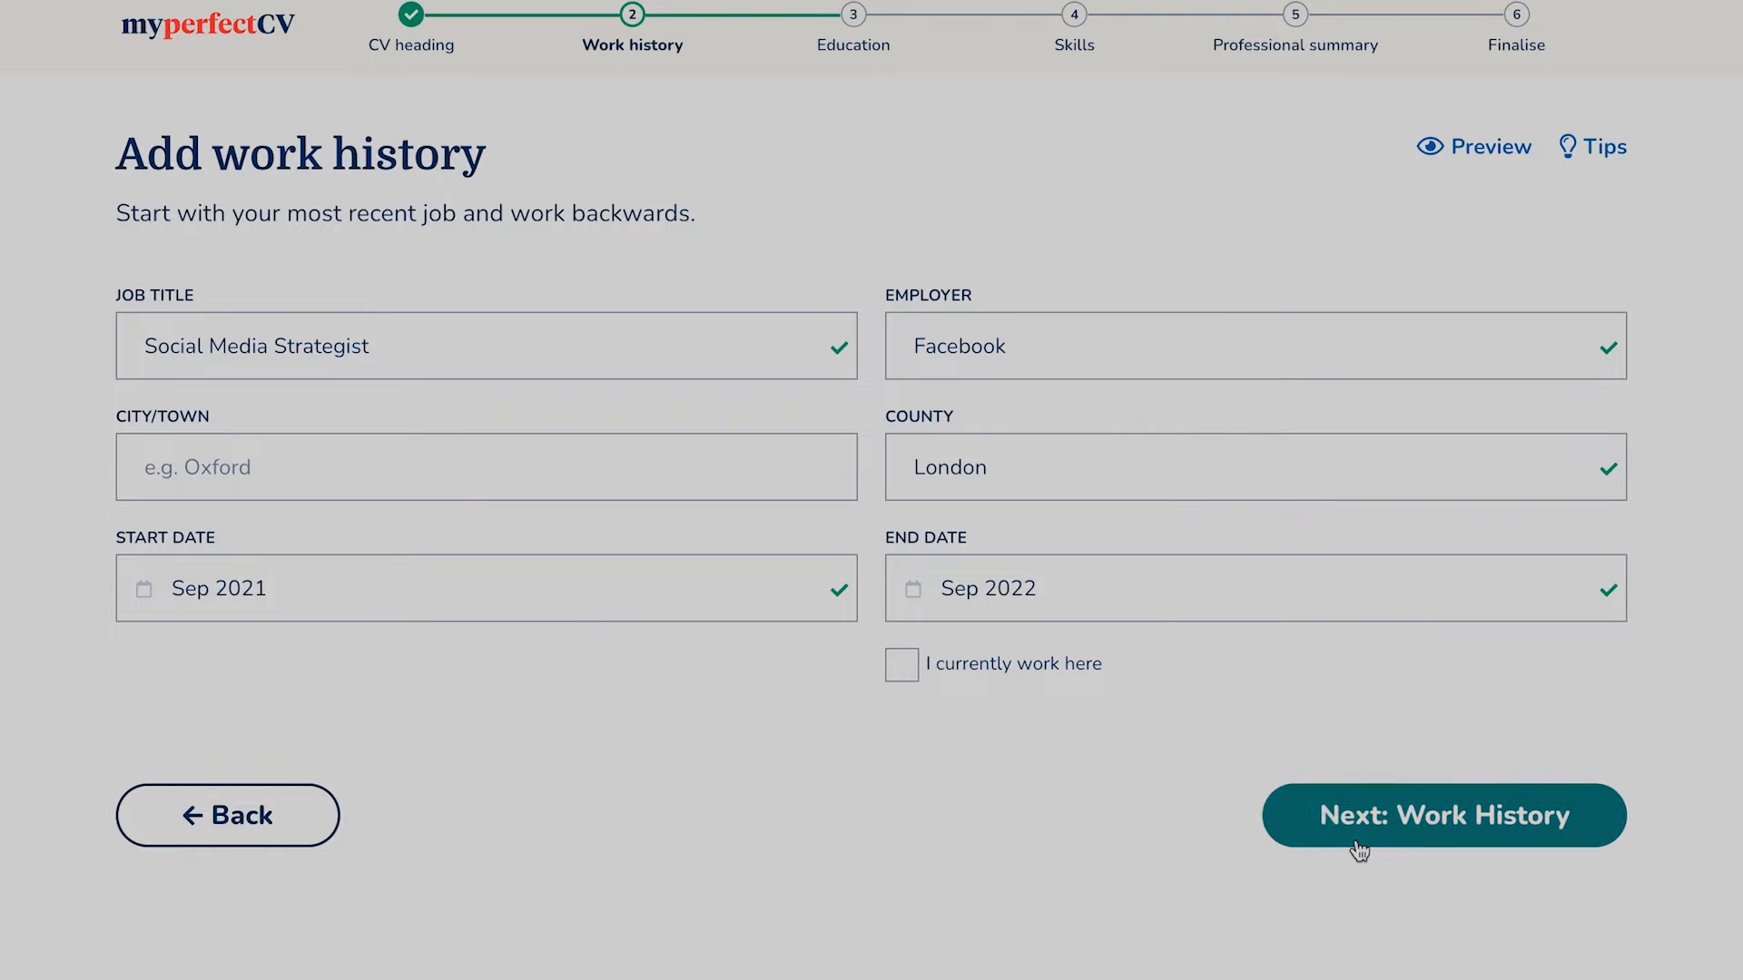
click(911, 668)
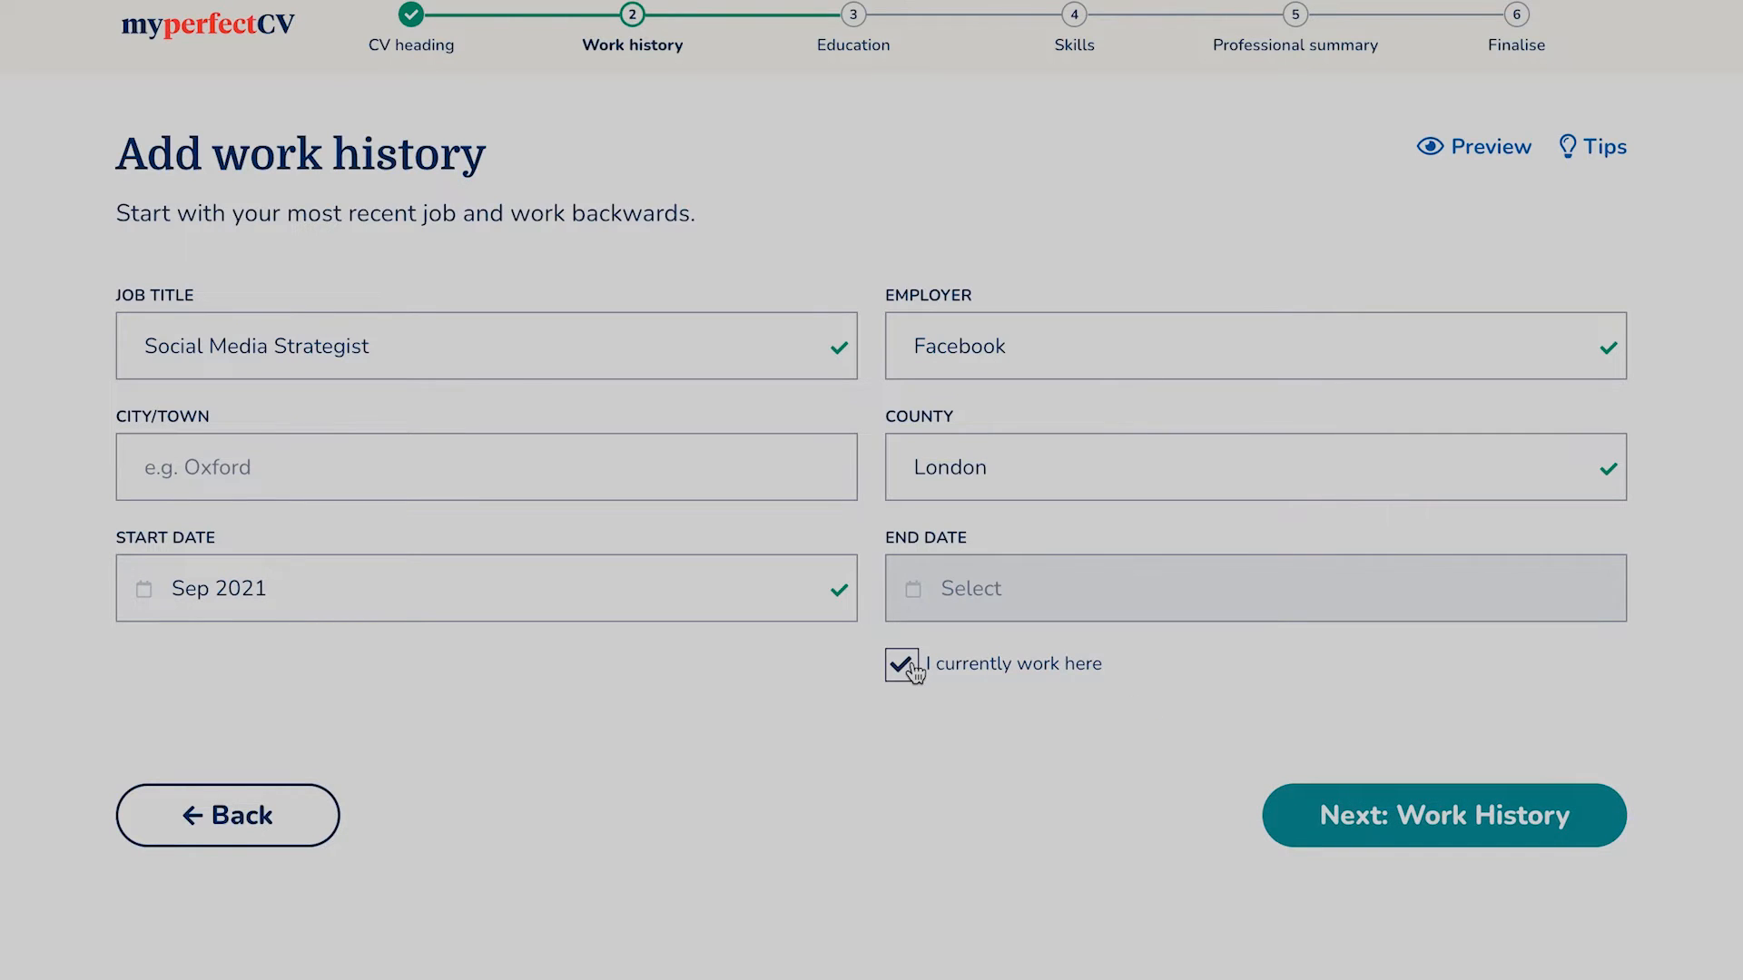
click(1402, 816)
Search the pre-written examples for Social Media Strategist.
click(1240, 396)
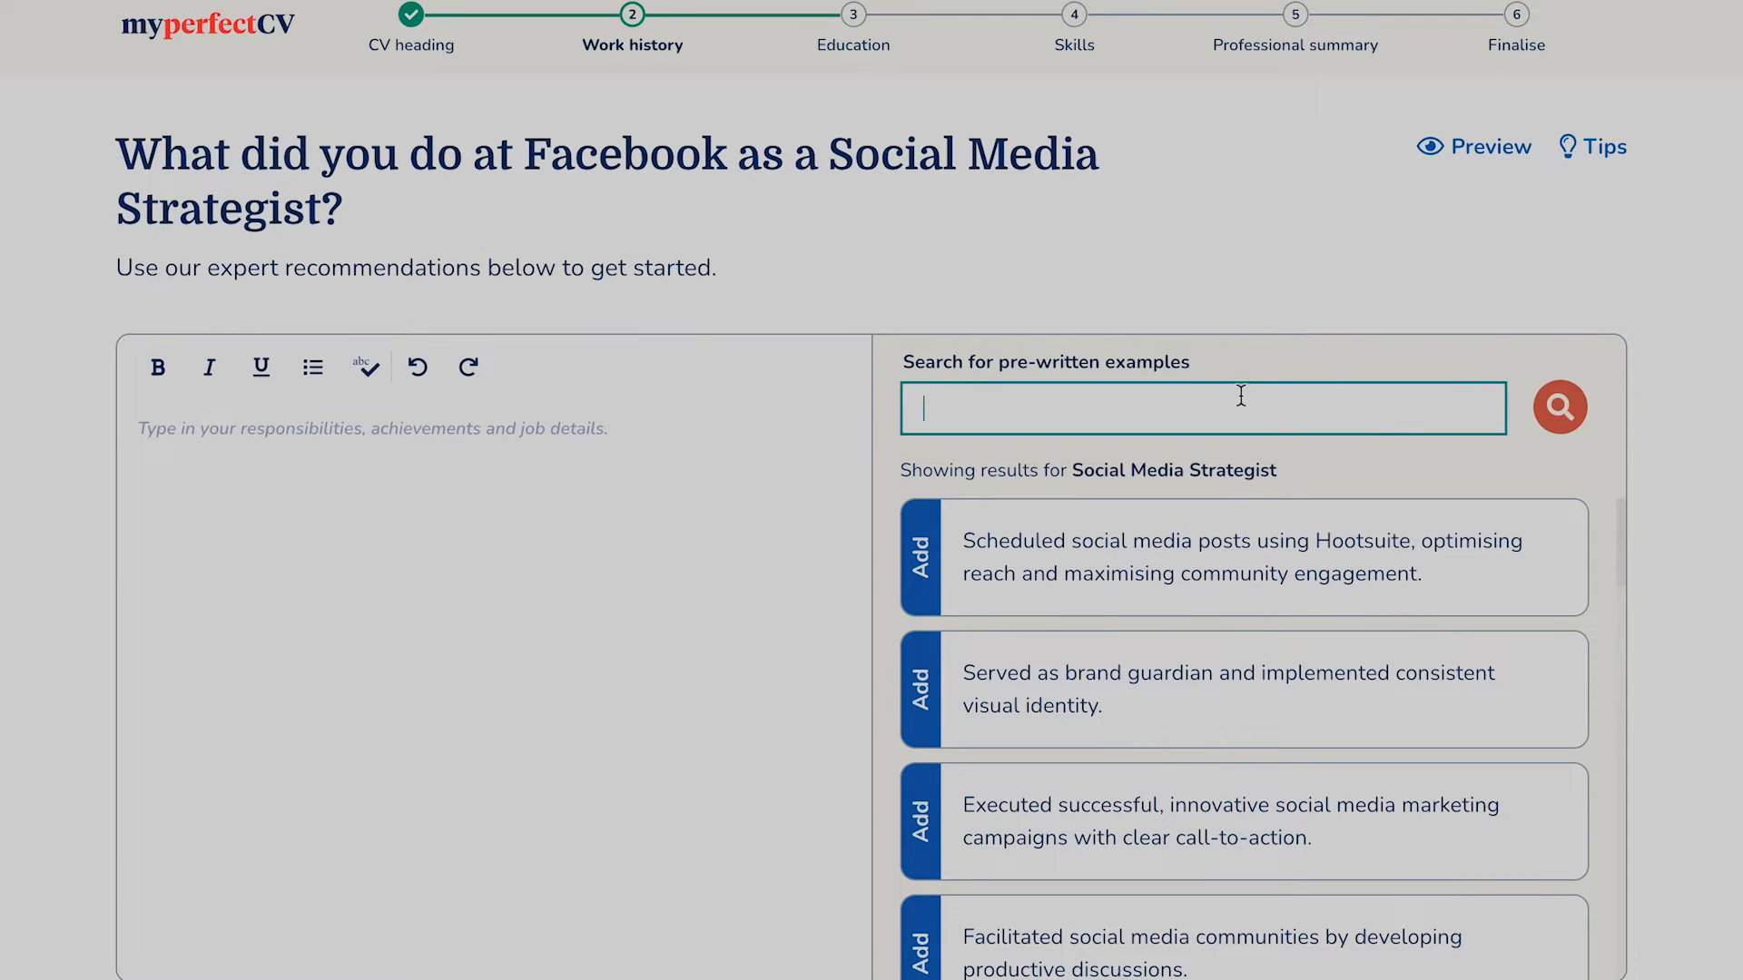
text(Socia)
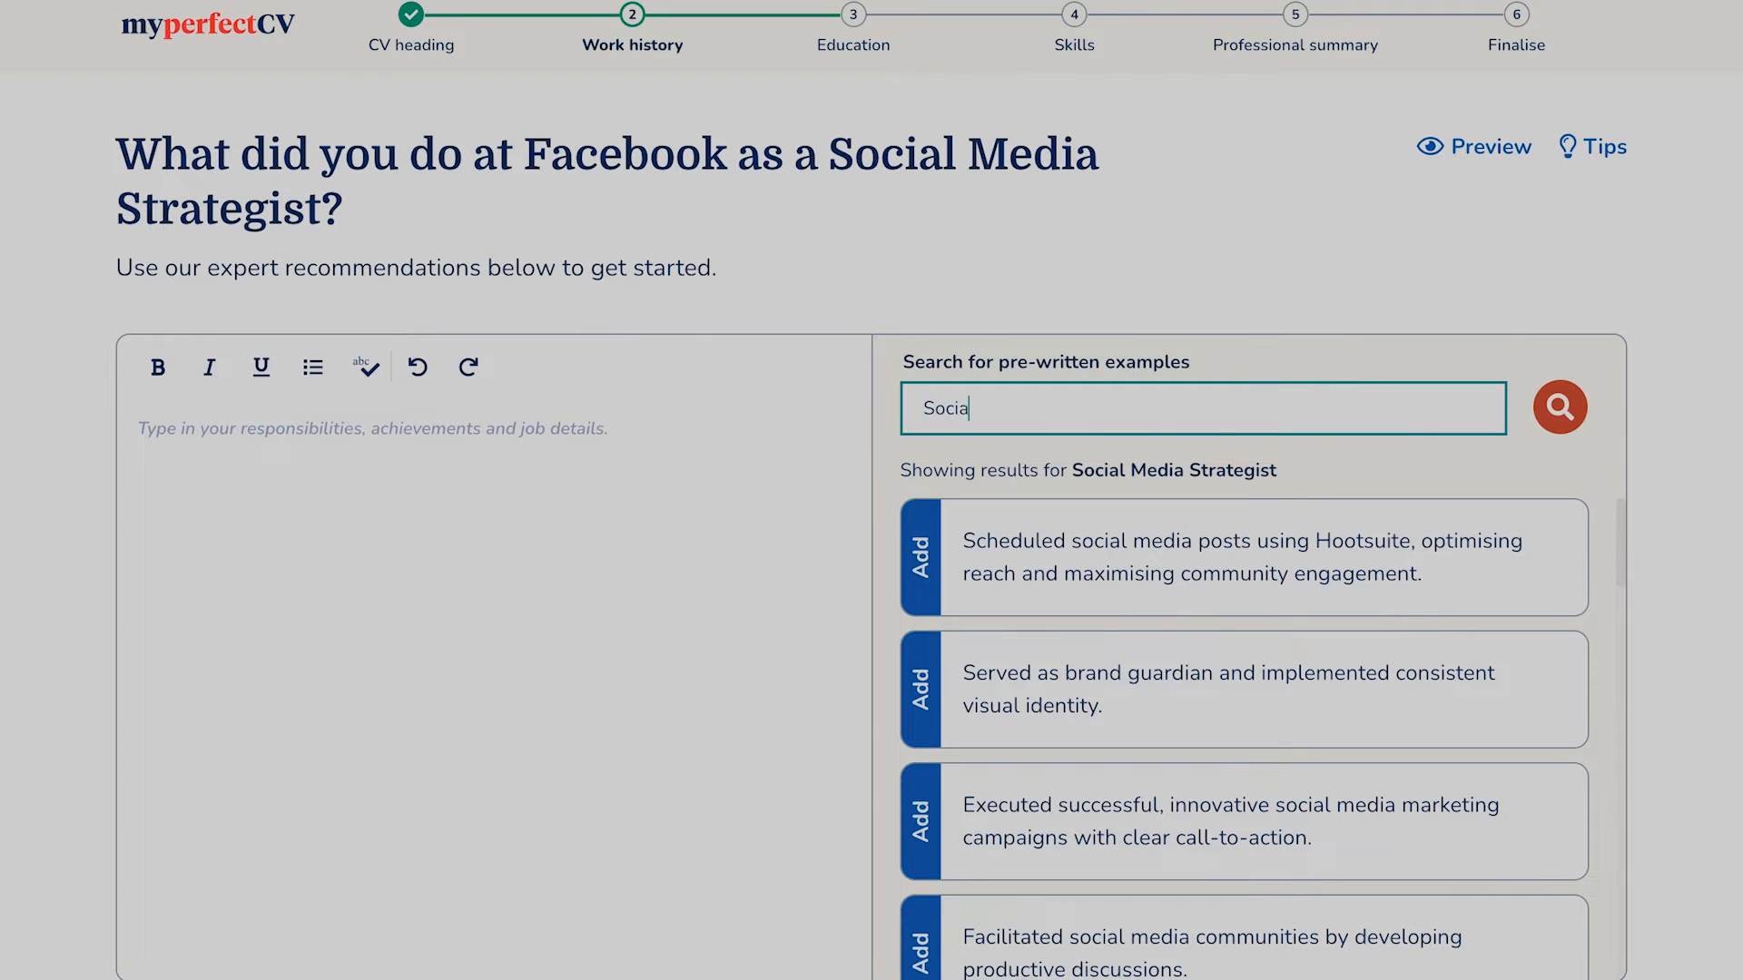
text(l media s)
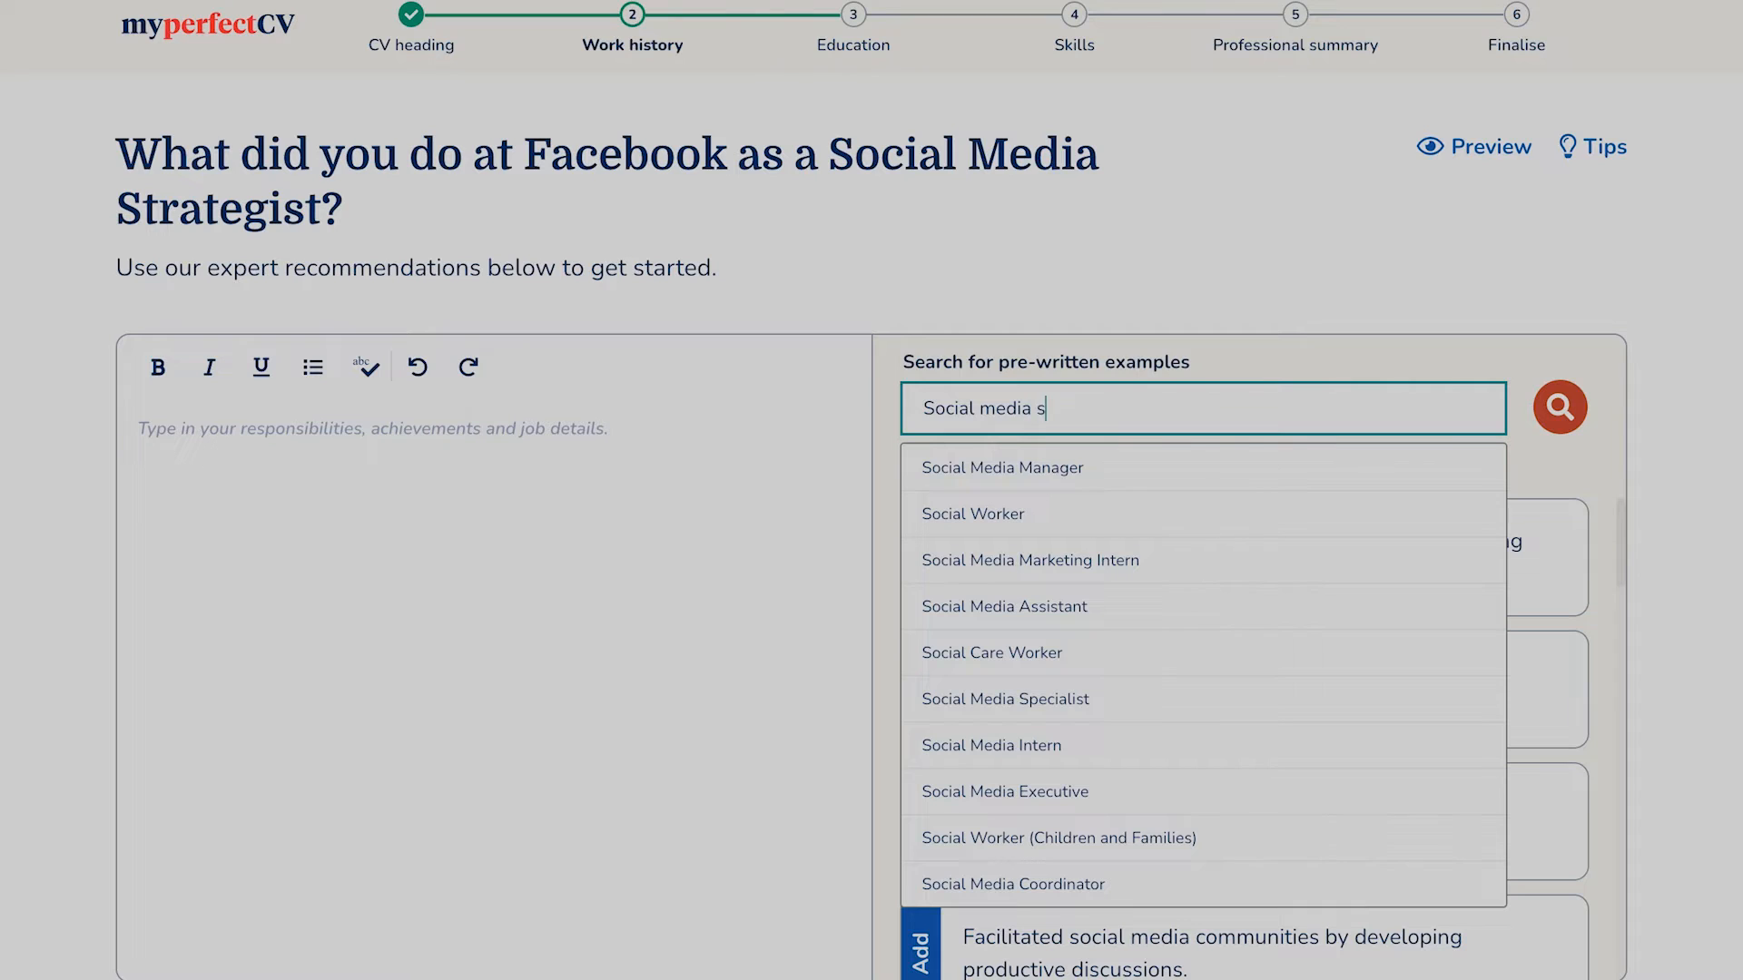
text(trategist)
key(Return)
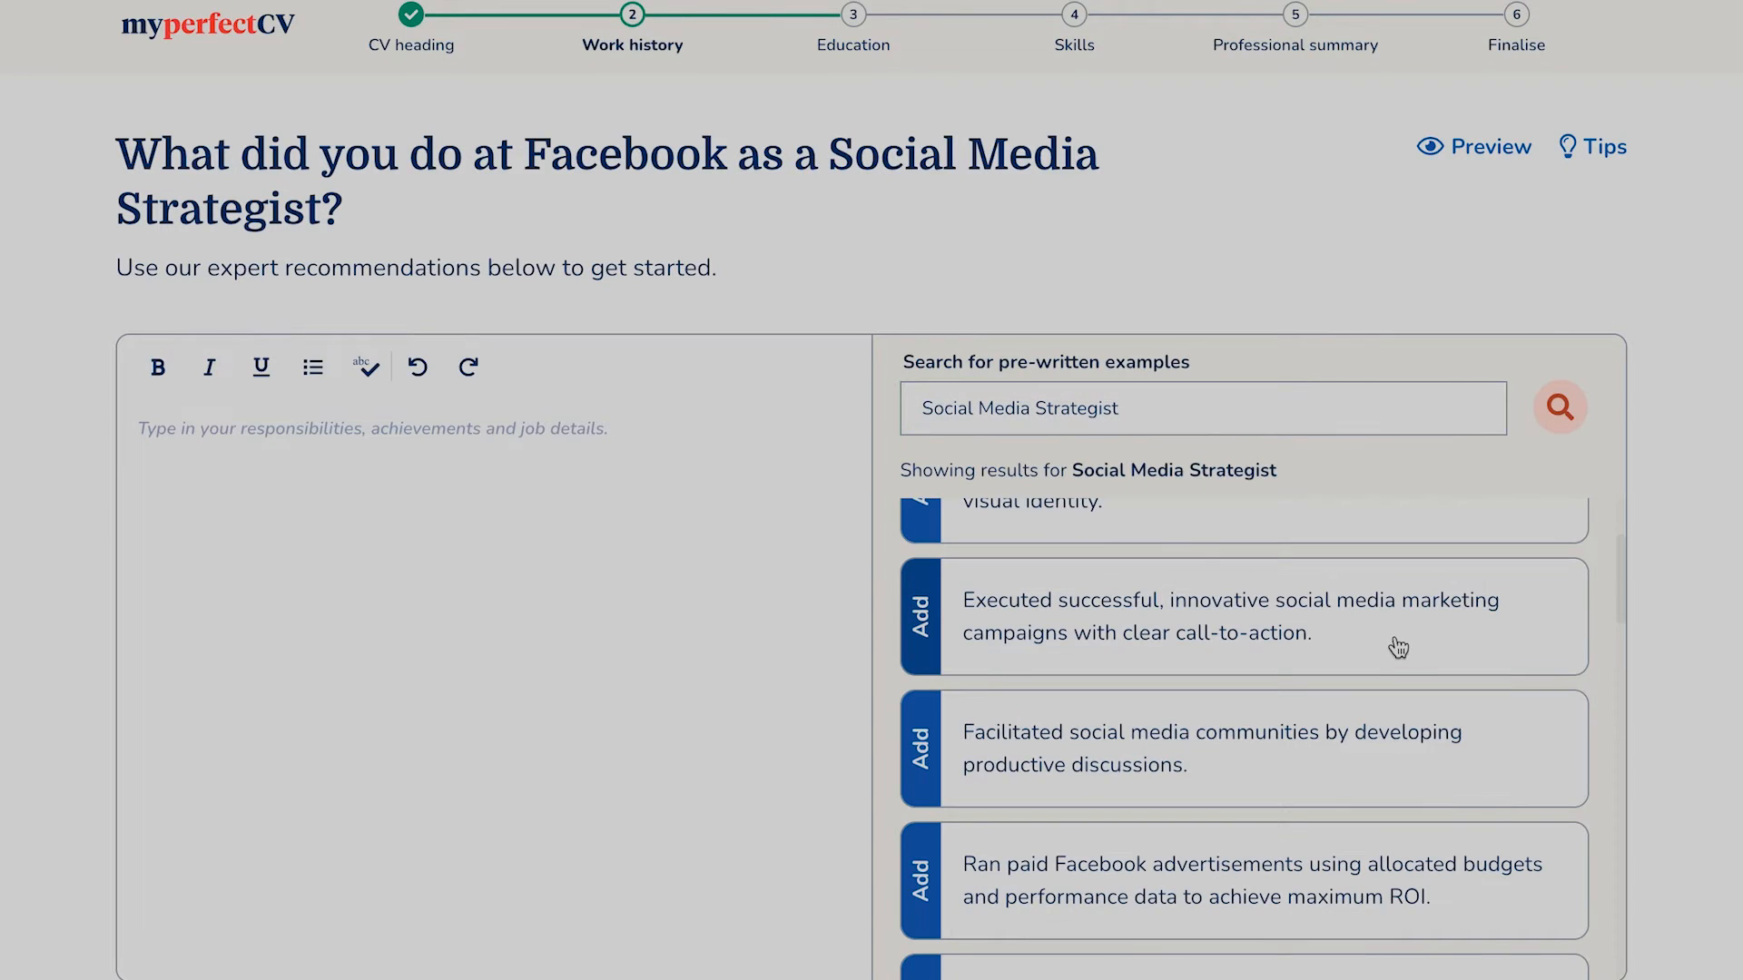
Add the examples on executing innovative social media campaigns, running paid Facebook advertisements and overseeing the content strategy overhaul.
click(1398, 647)
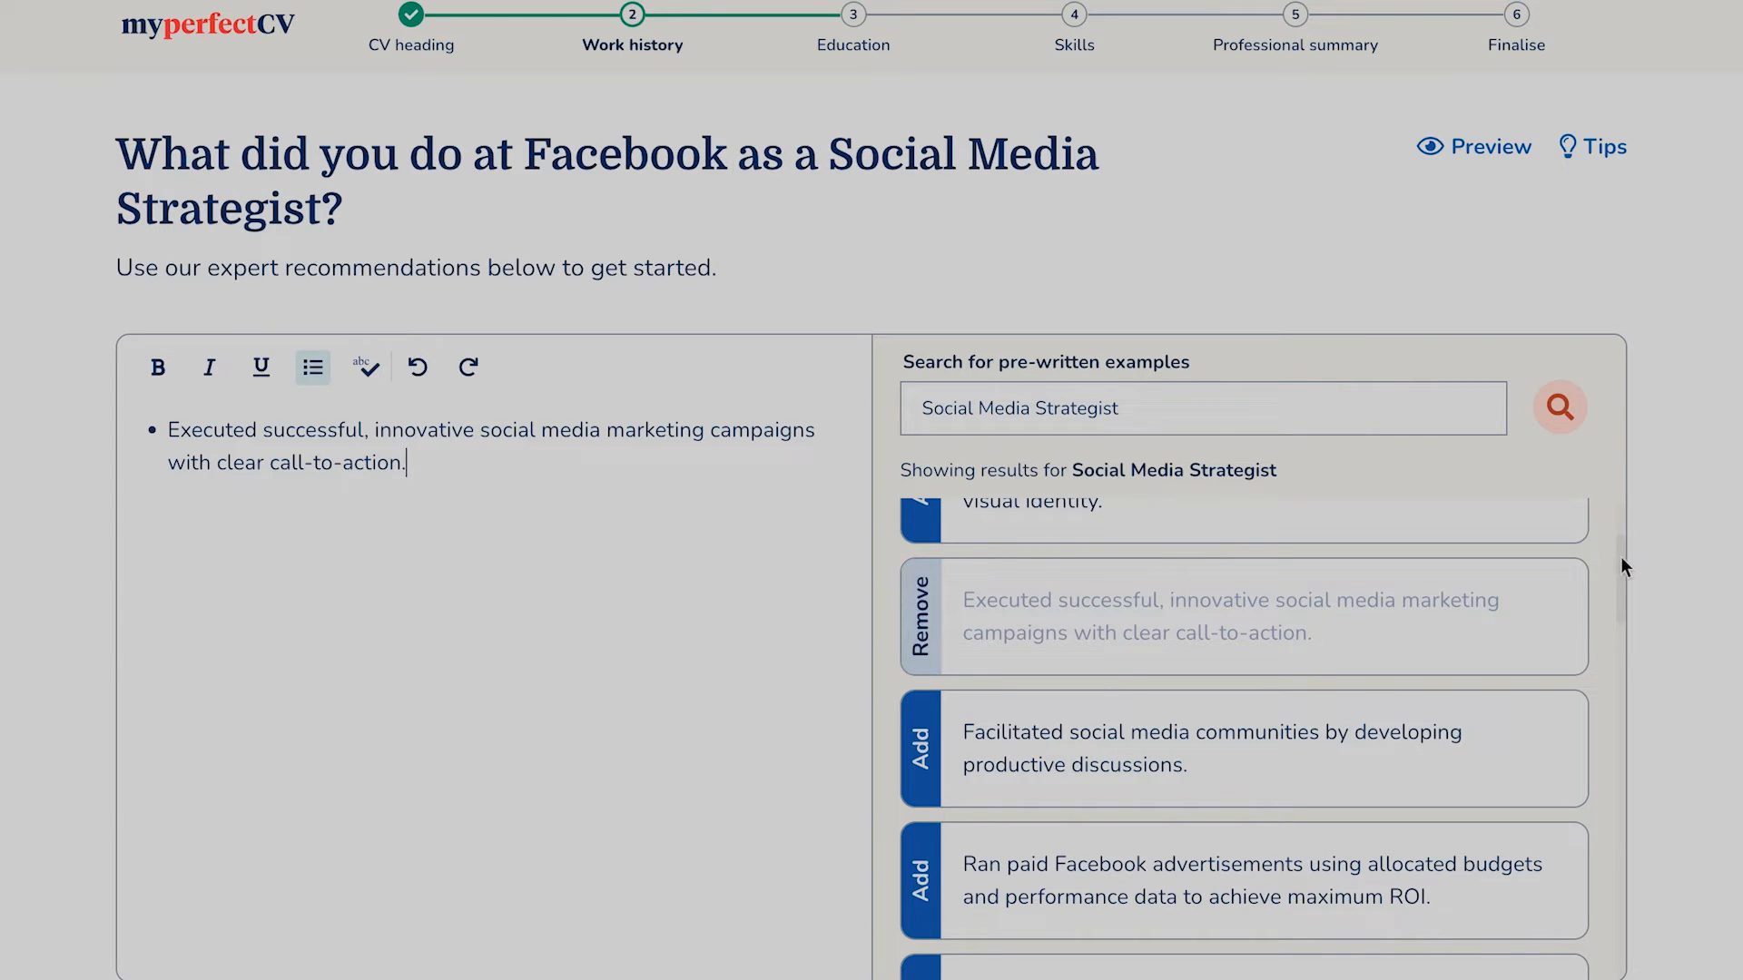
drag(1619, 592, 1615, 639)
click(1414, 625)
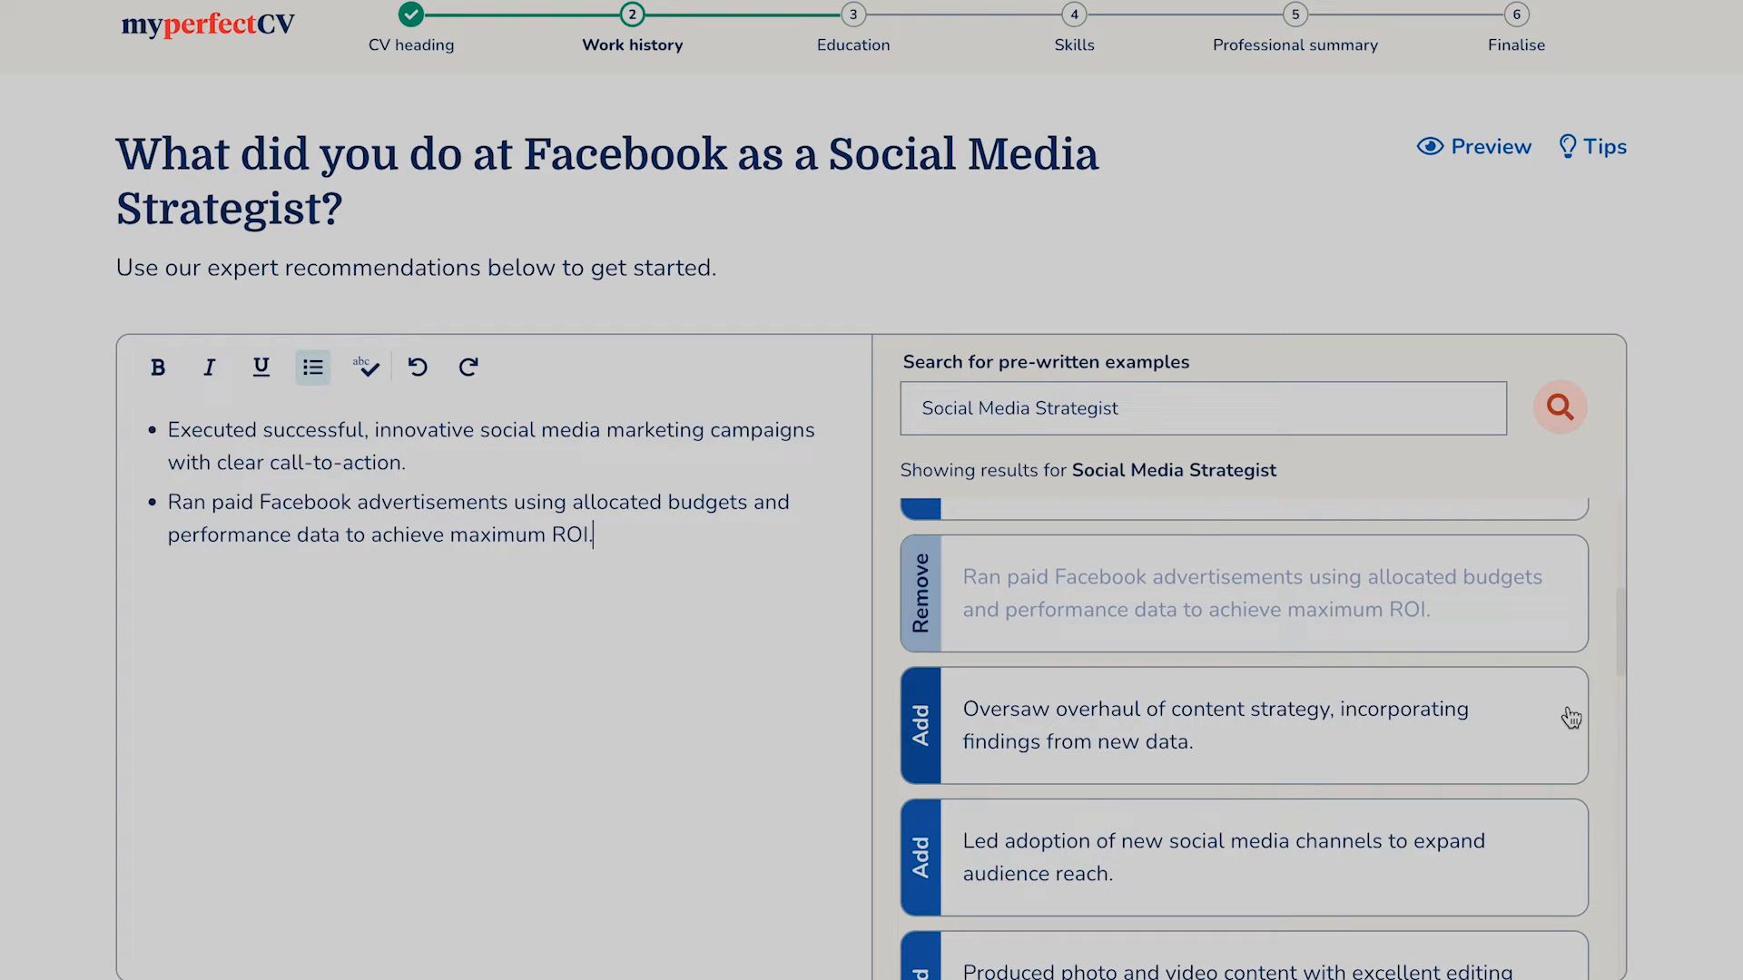
click(1475, 739)
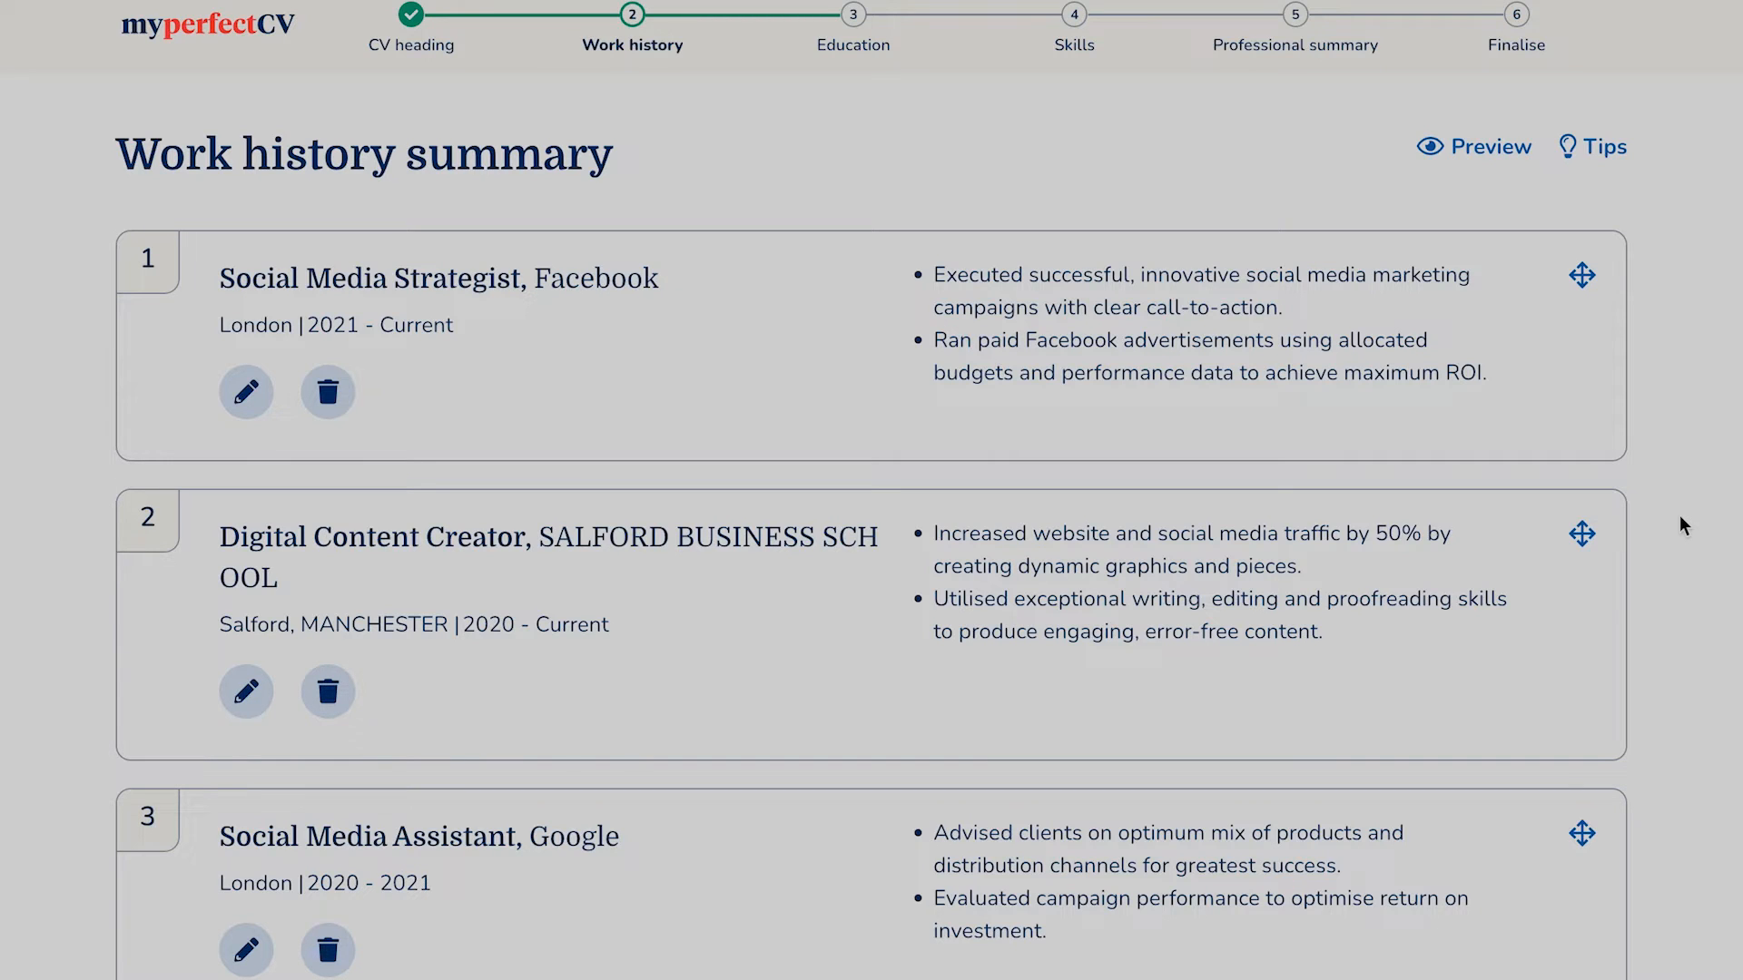
Edit the Digital Content Creator job so it is not current, with an end date in 2020 and Salford Business School as the employer.
click(249, 695)
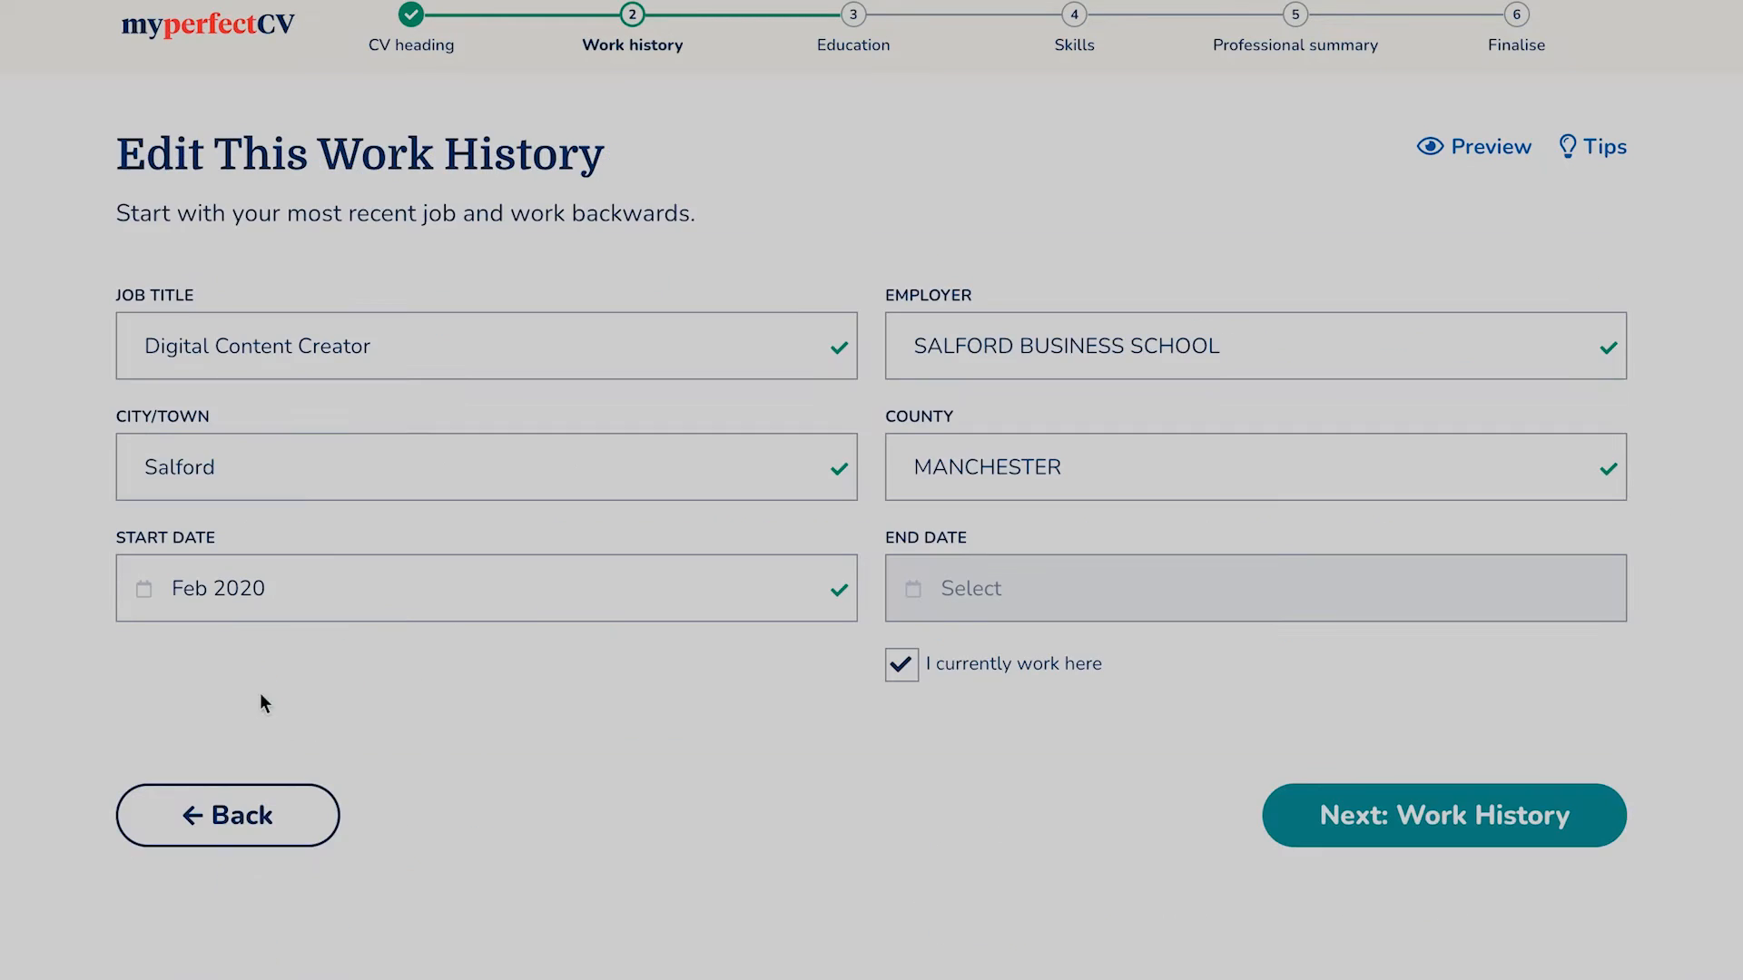
click(902, 662)
click(914, 589)
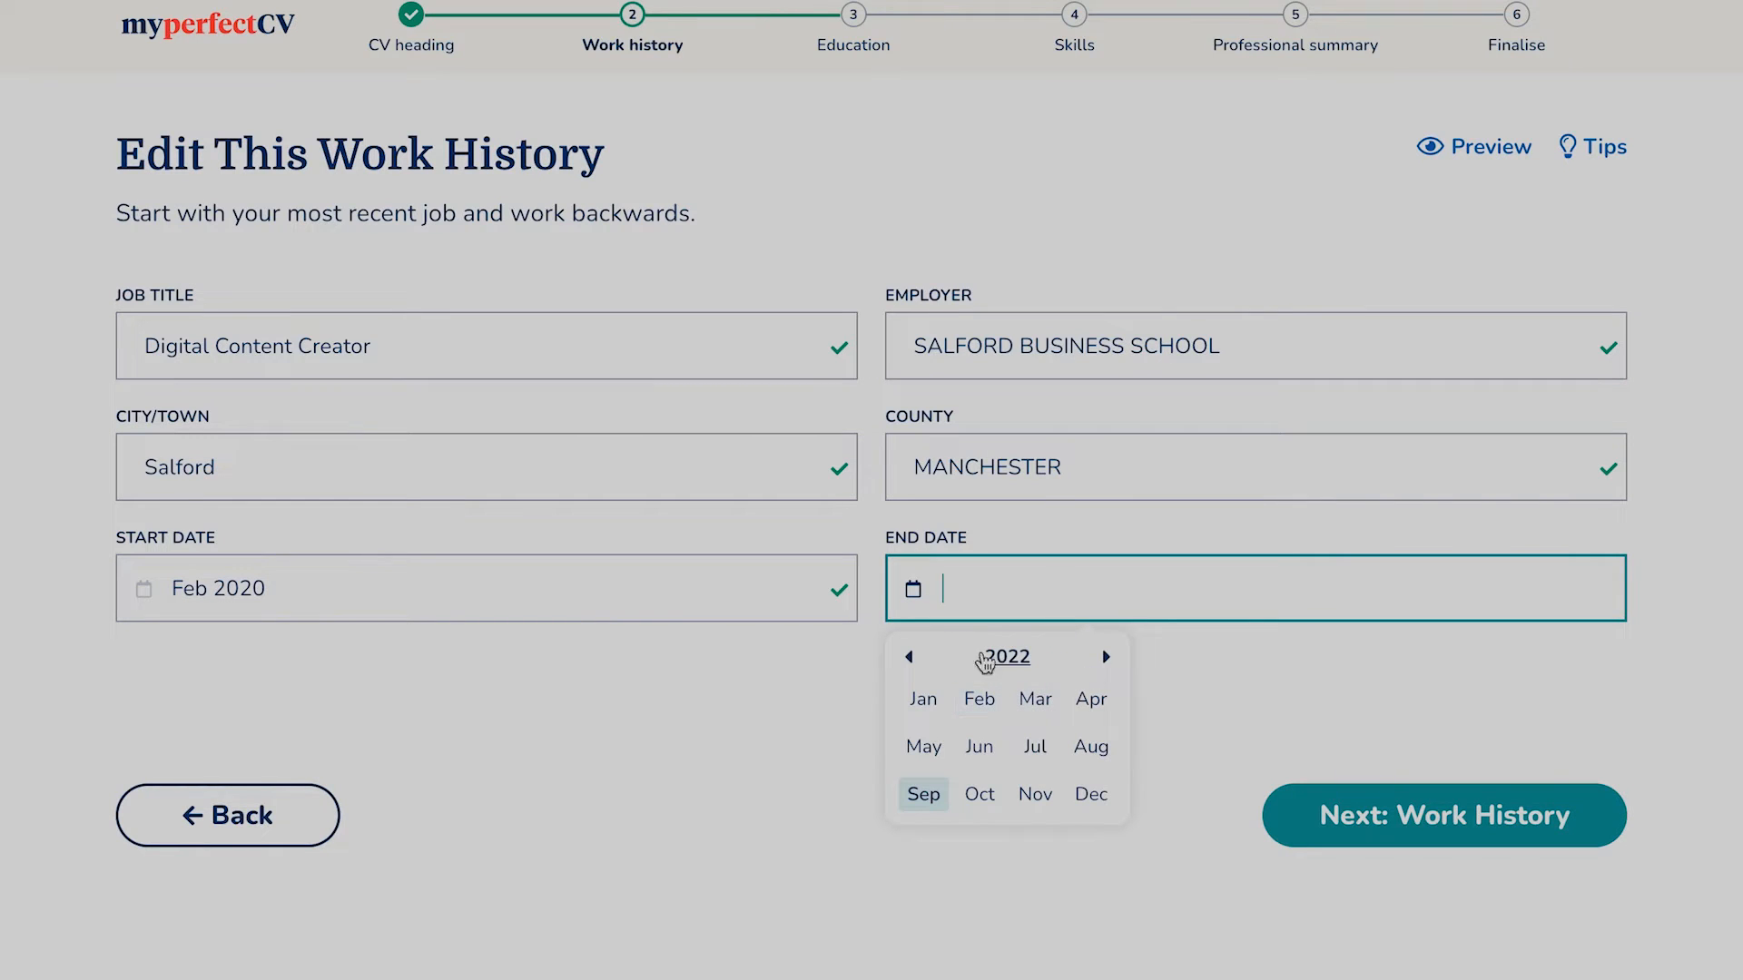
click(907, 658)
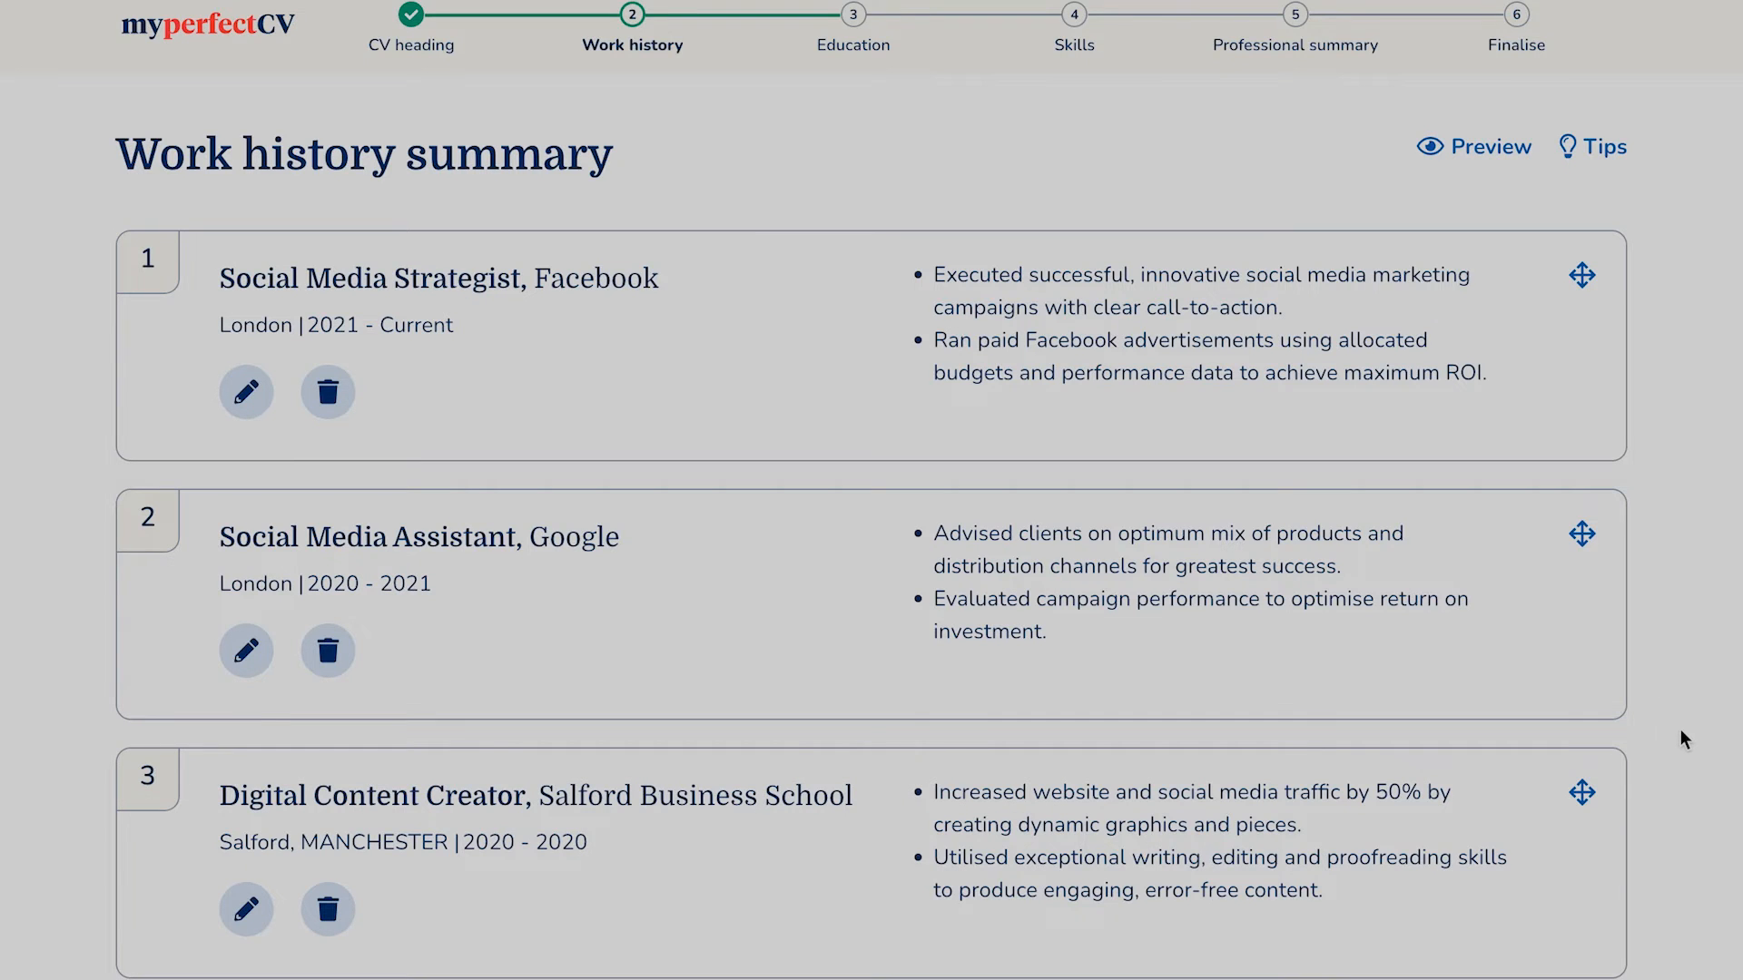
Continue to the education form and enter Salford Business School in Manchester as the institution.
scroll(1680, 730, down, 3)
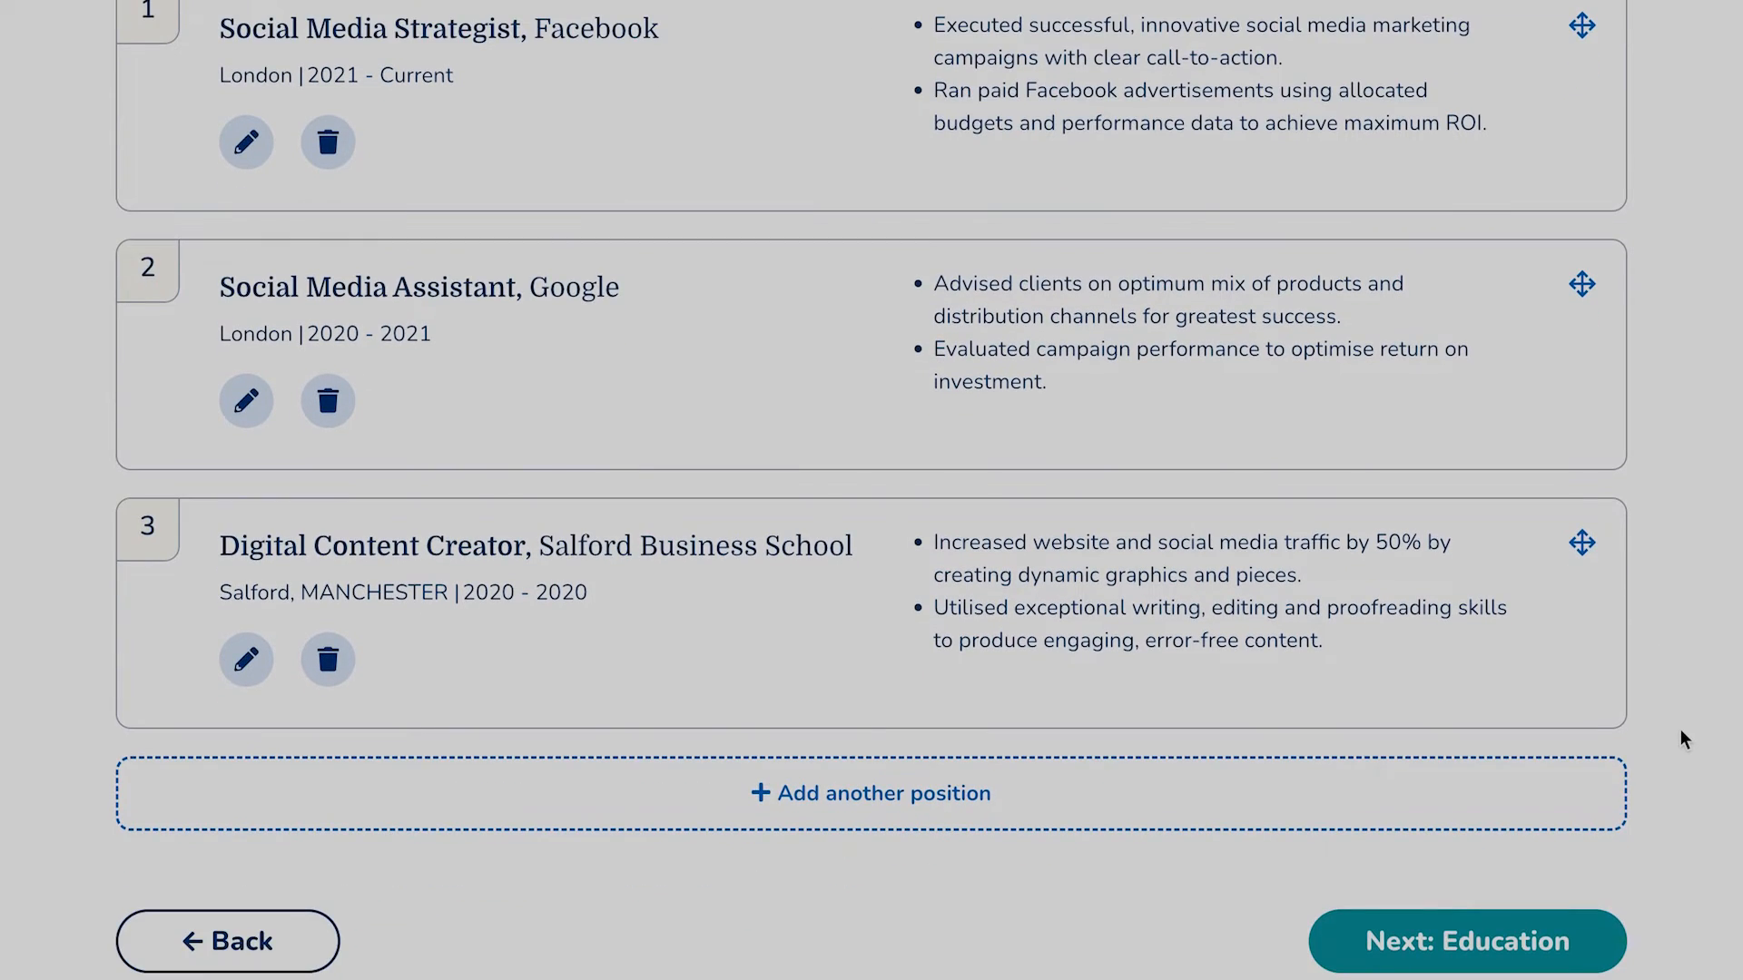
click(1507, 942)
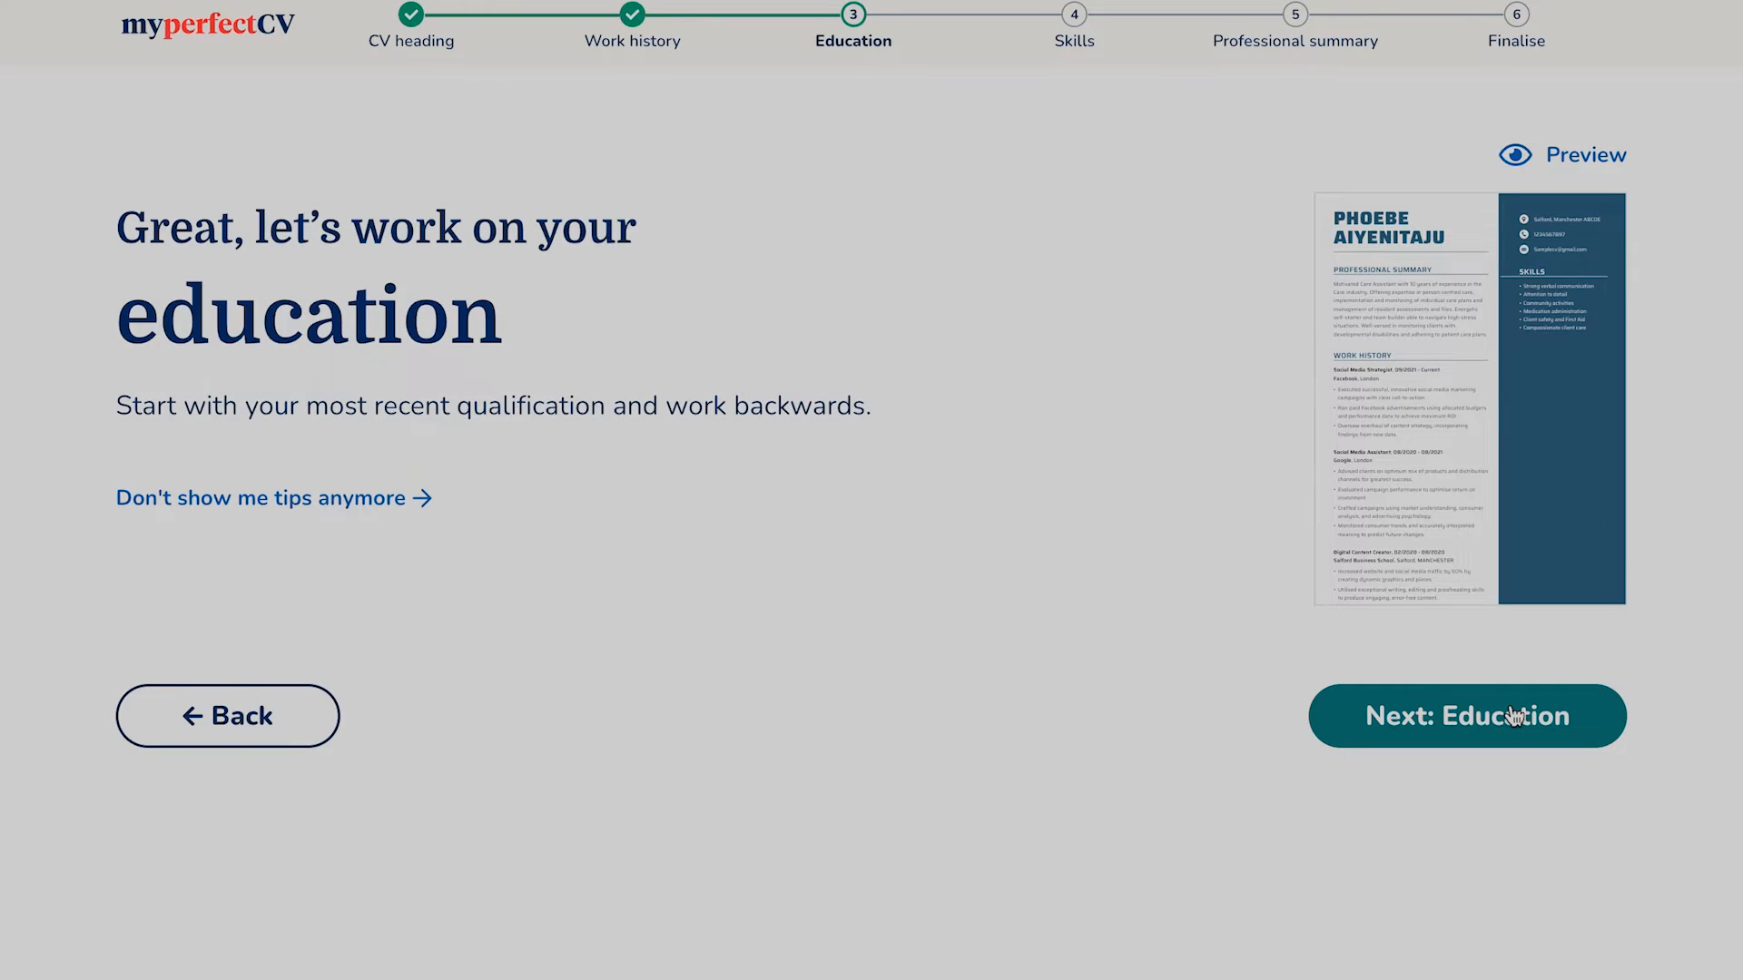
click(1514, 716)
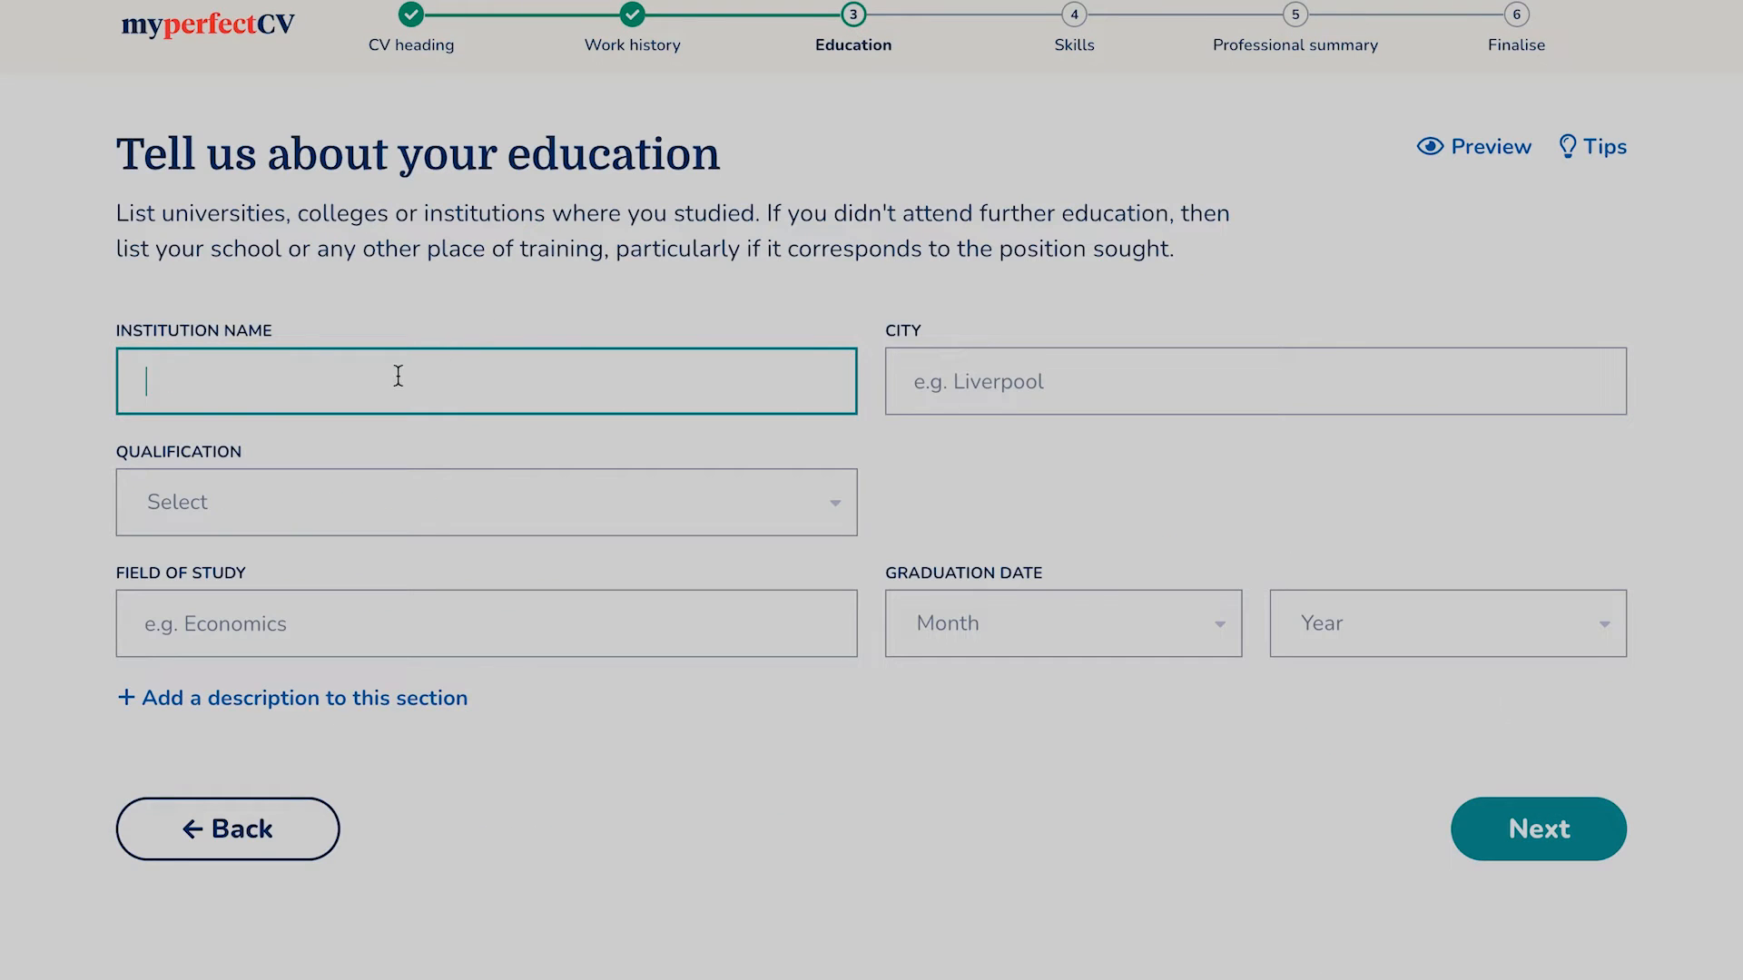
text(Salford Business School)
Set the graduation date to Jun 2022.
click(1081, 846)
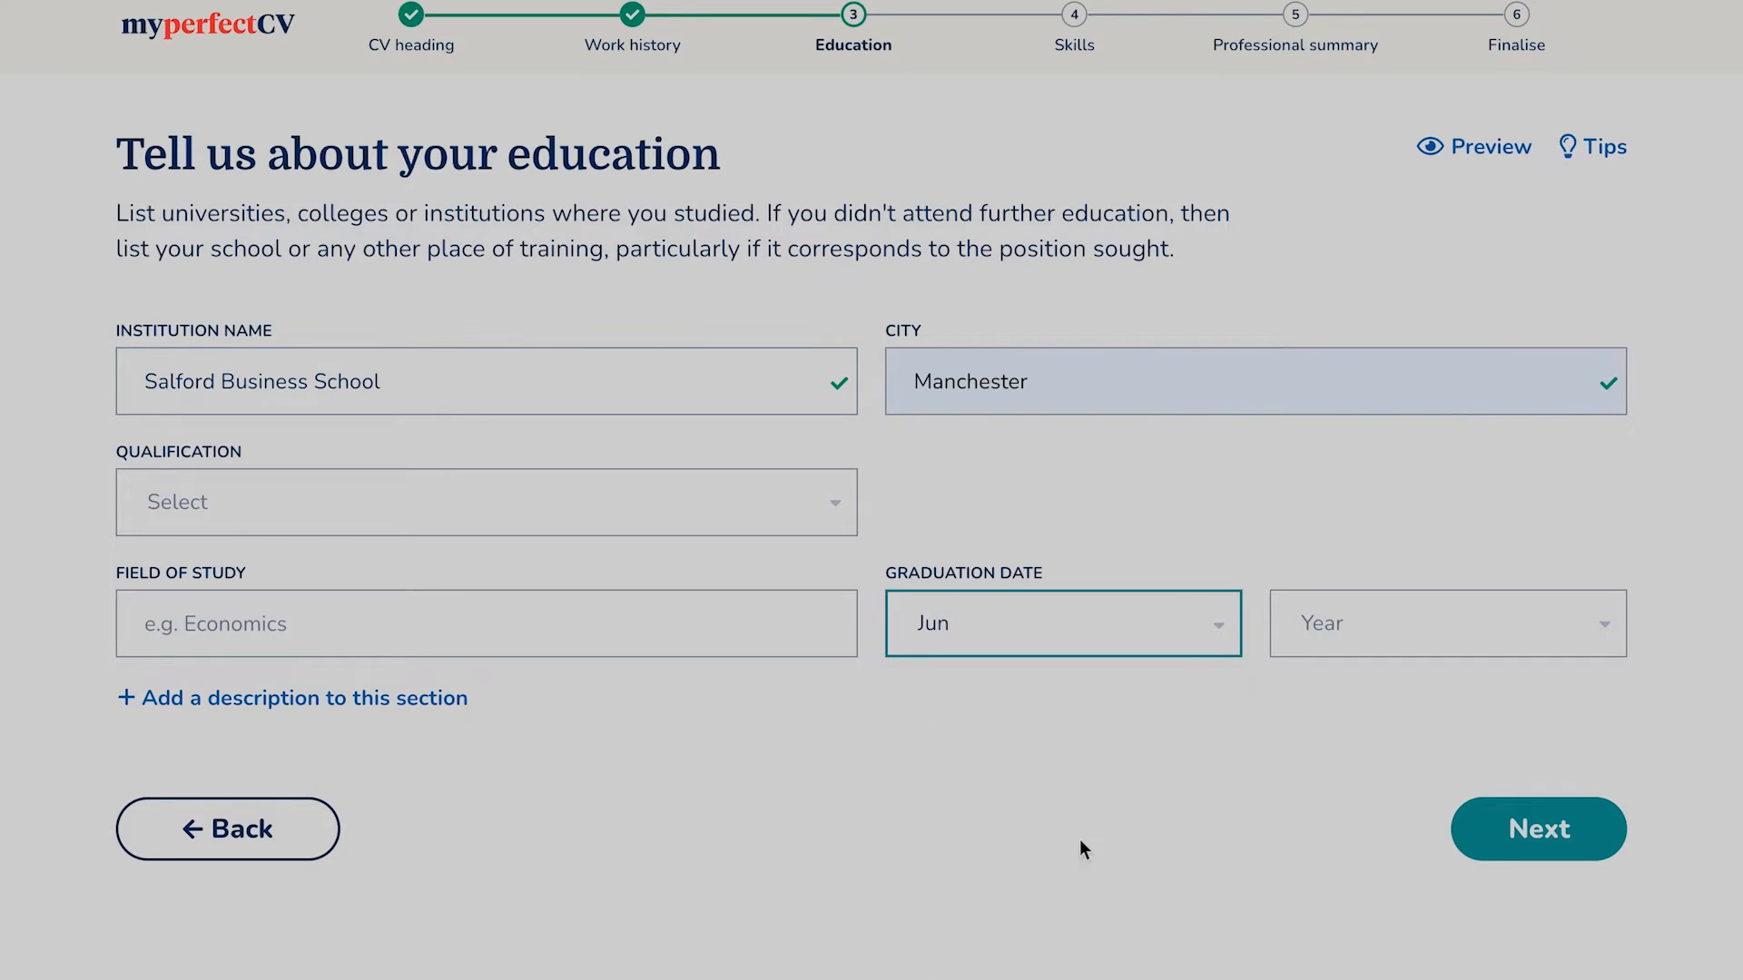
click(1352, 624)
click(1342, 865)
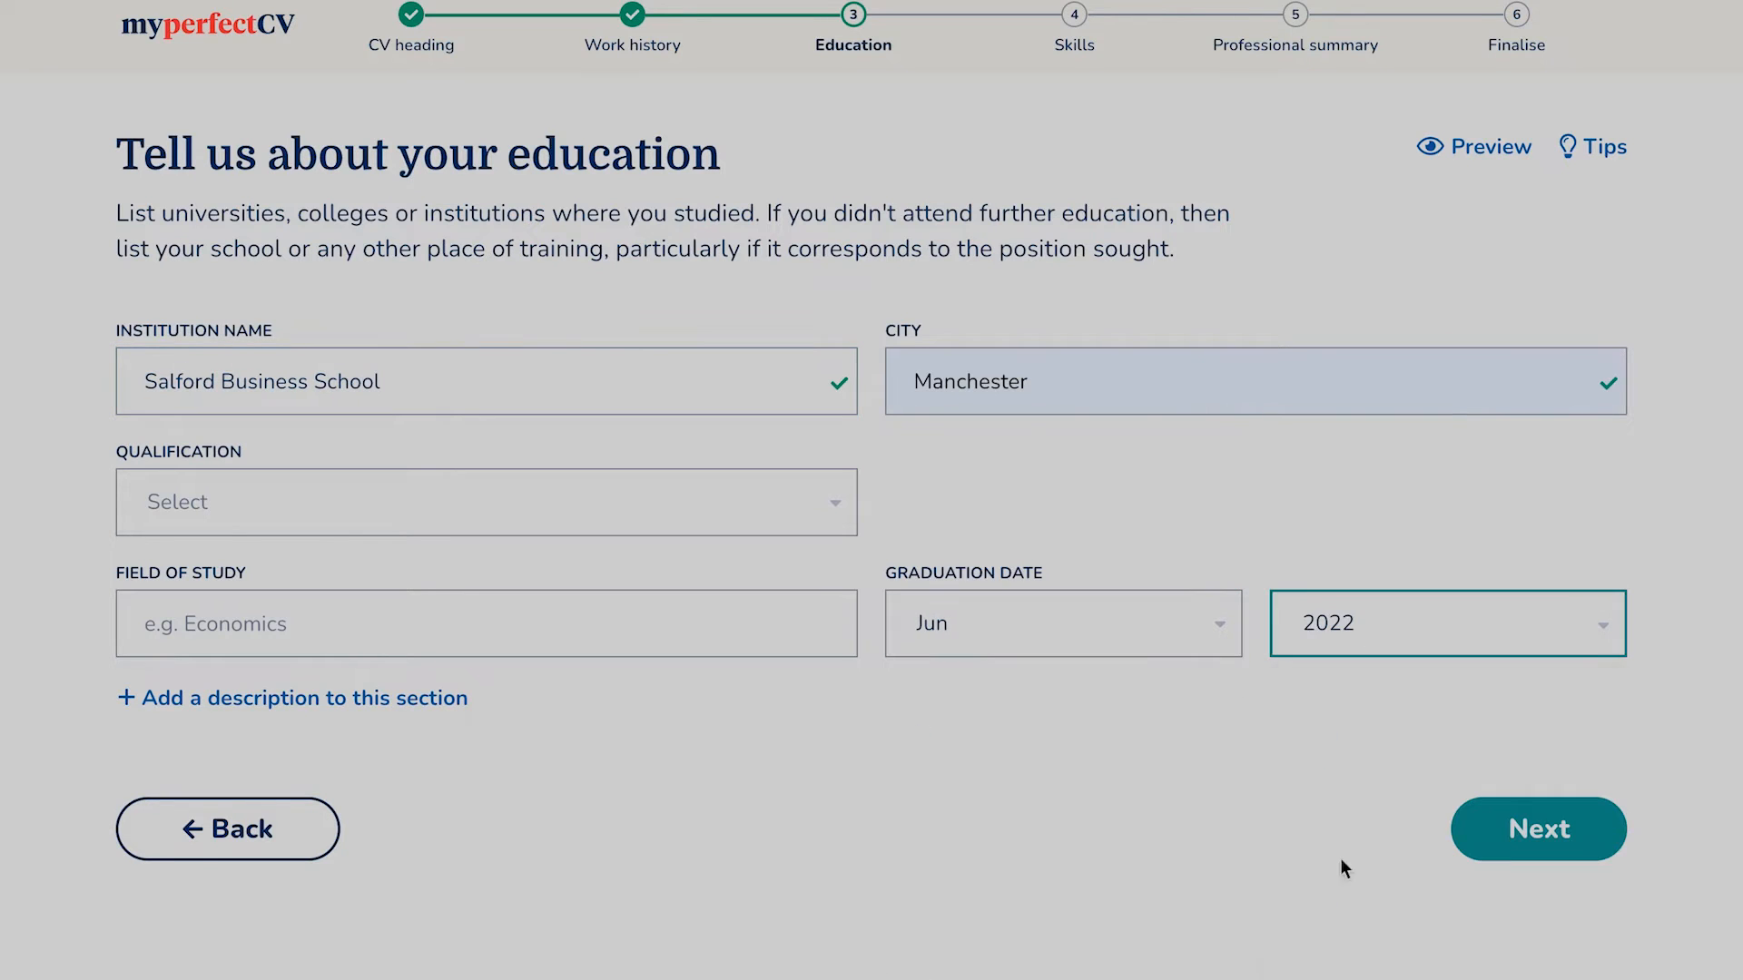
Enter Marketing as the field of study, choose Master of Science as the qualification and save the education entry.
click(448, 601)
text(M)
key(BackSpace)
text(Marketing)
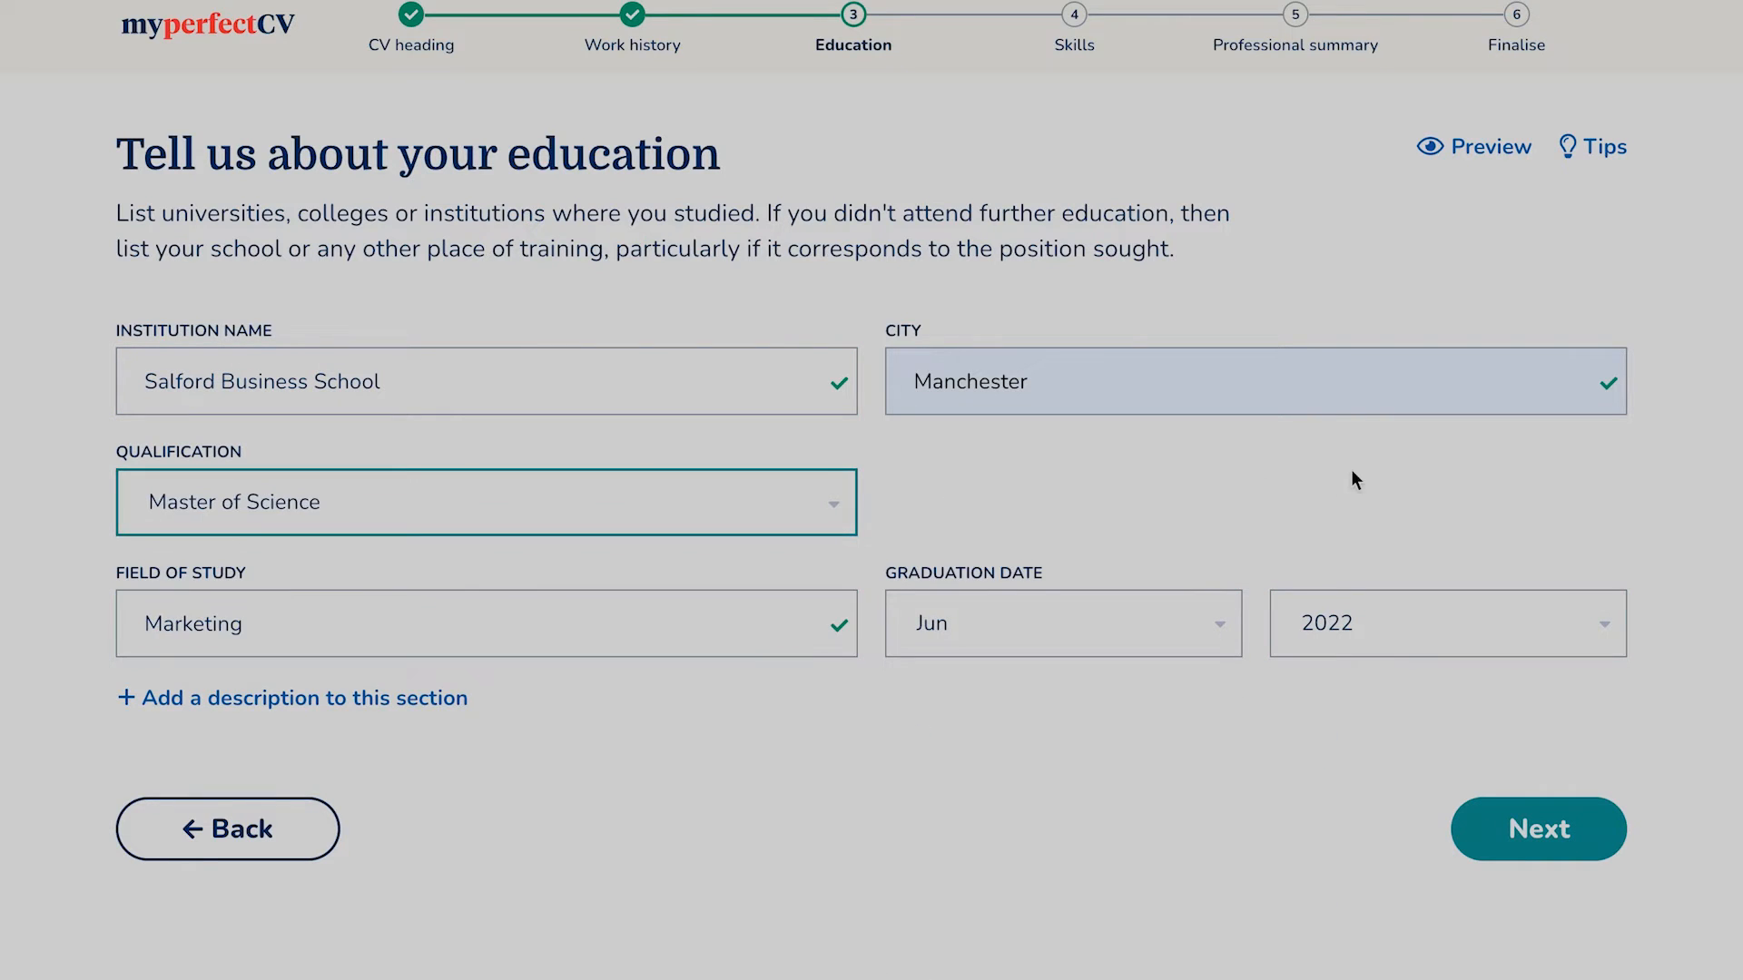
click(1537, 828)
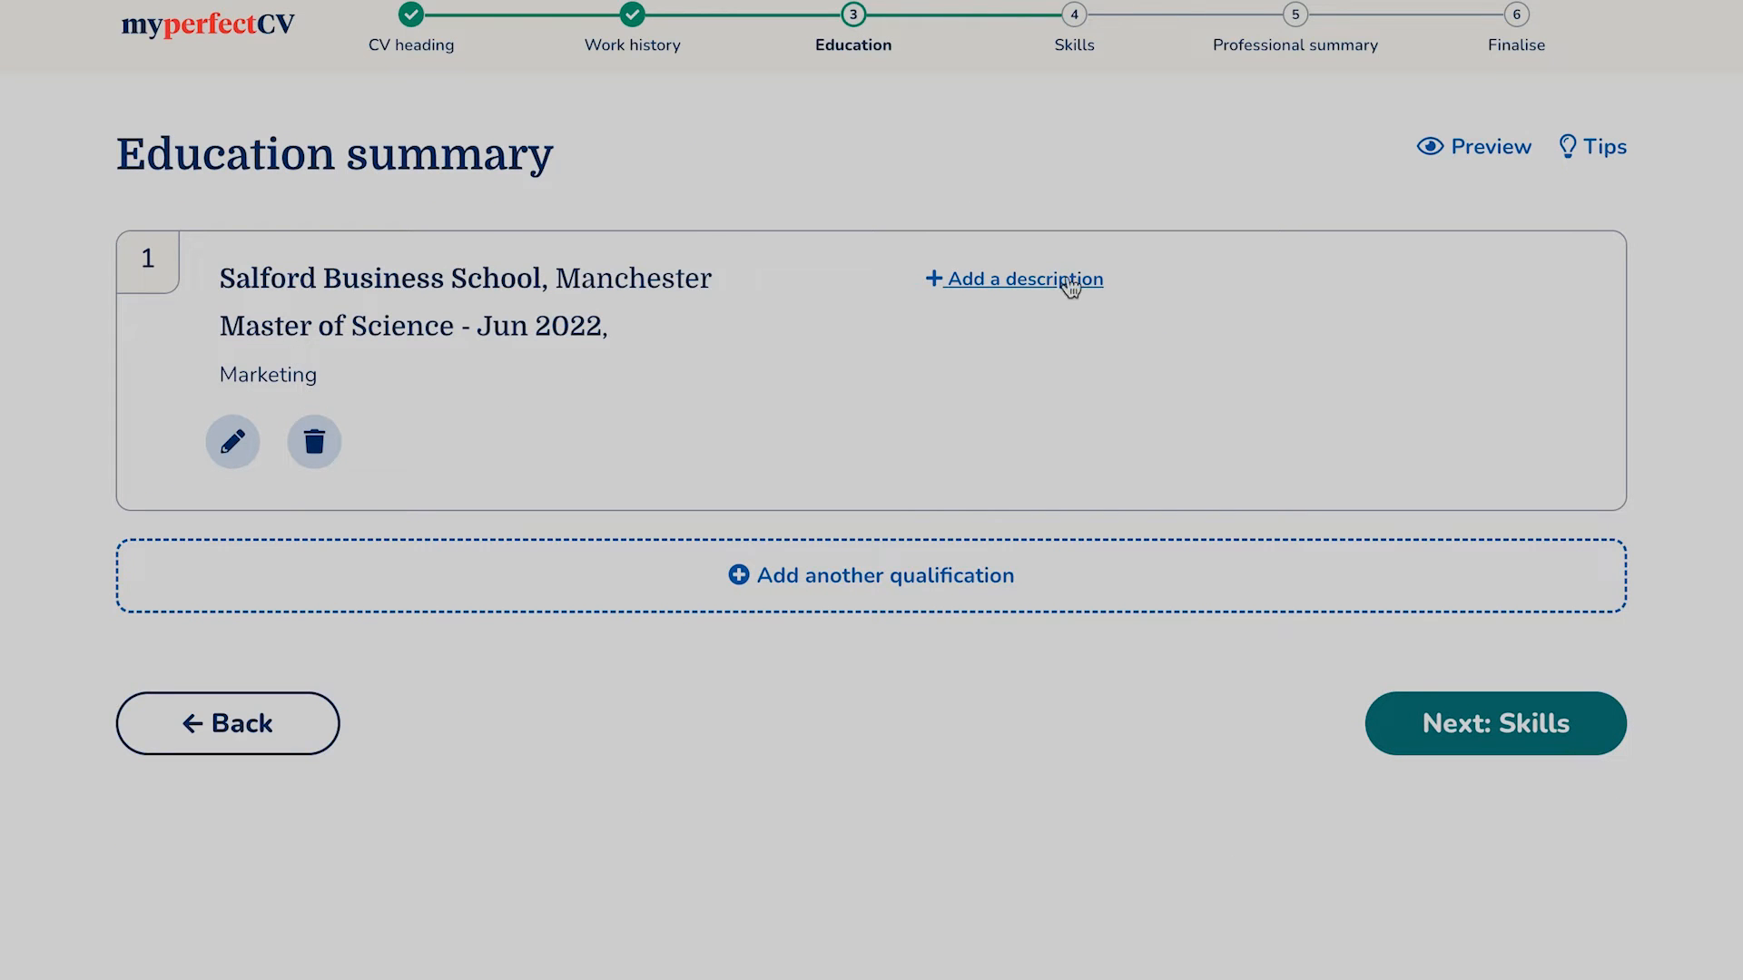
Add a description to the Salford Business School entry from the scholarship example, changing it to "Received International Schorlarship".
click(1031, 282)
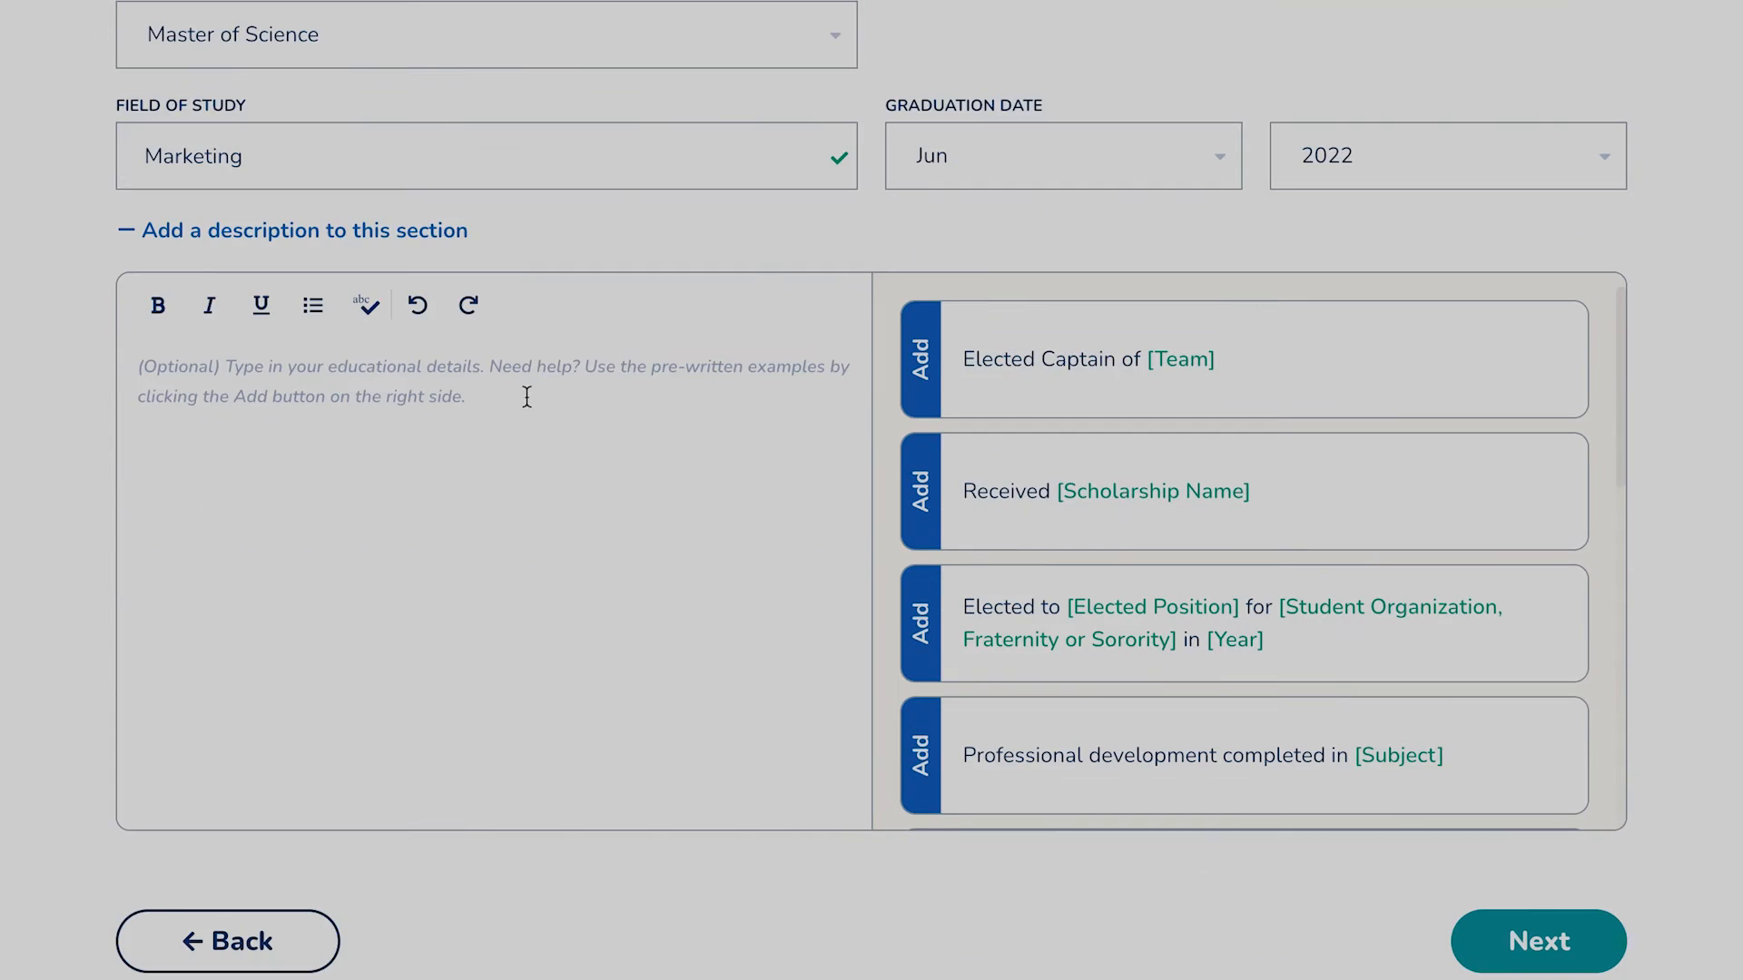
click(1367, 504)
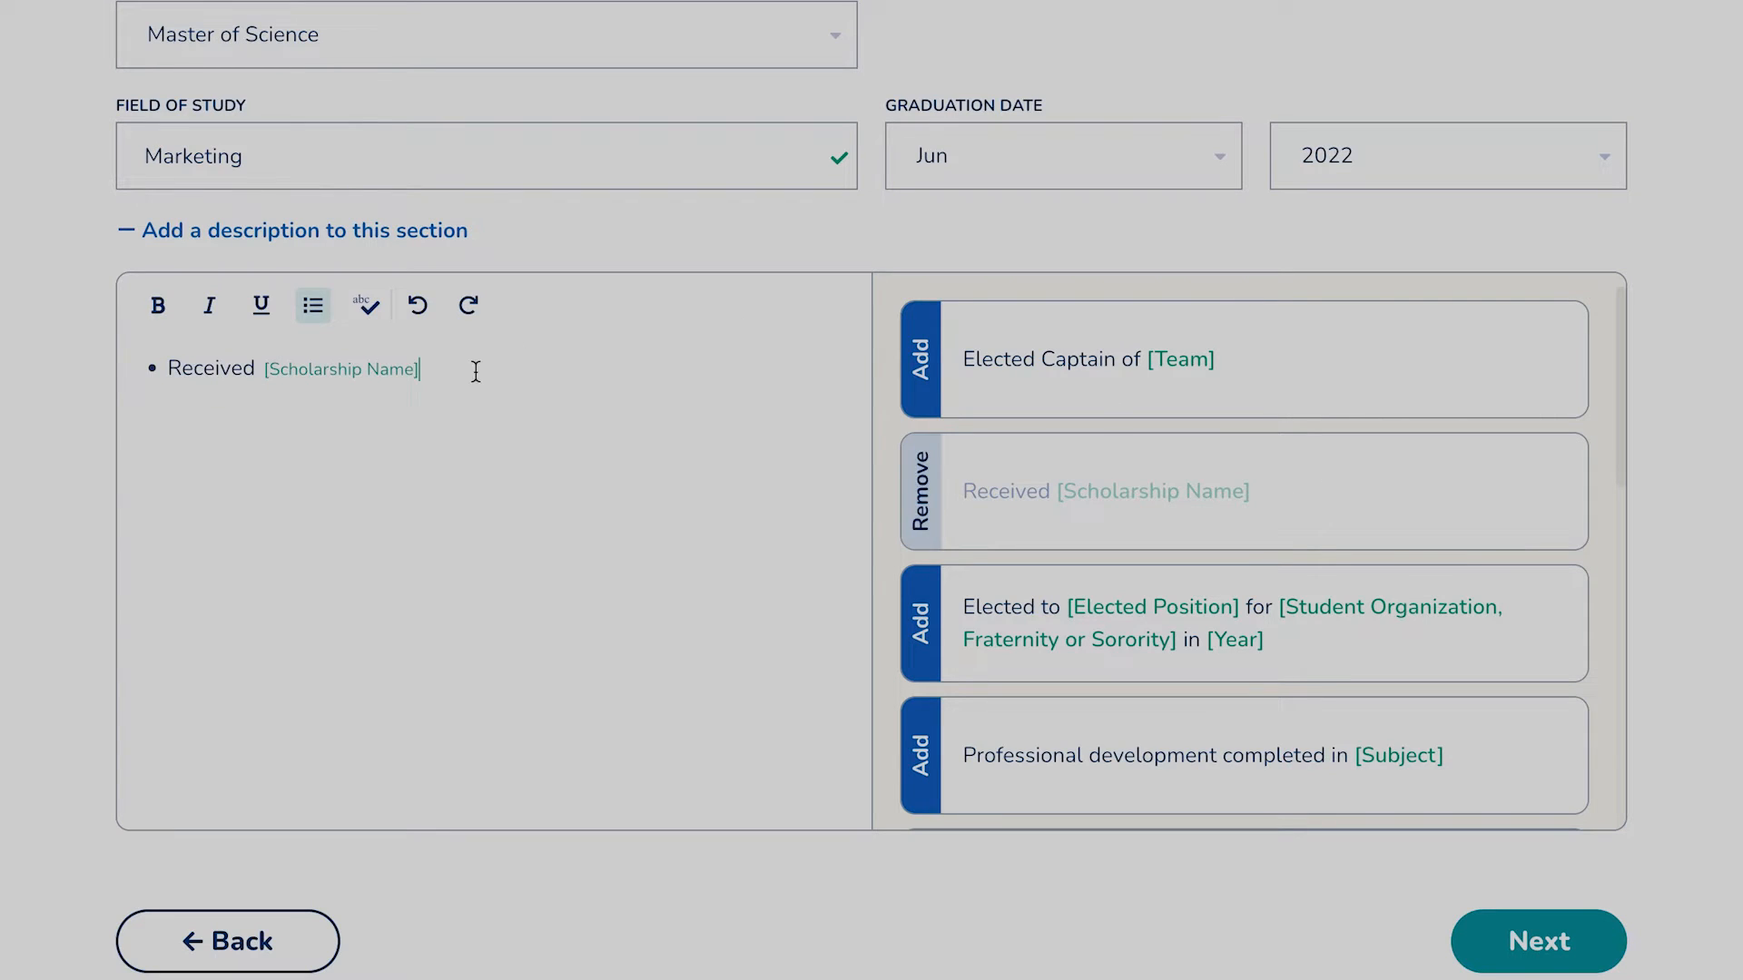
drag(475, 370, 272, 360)
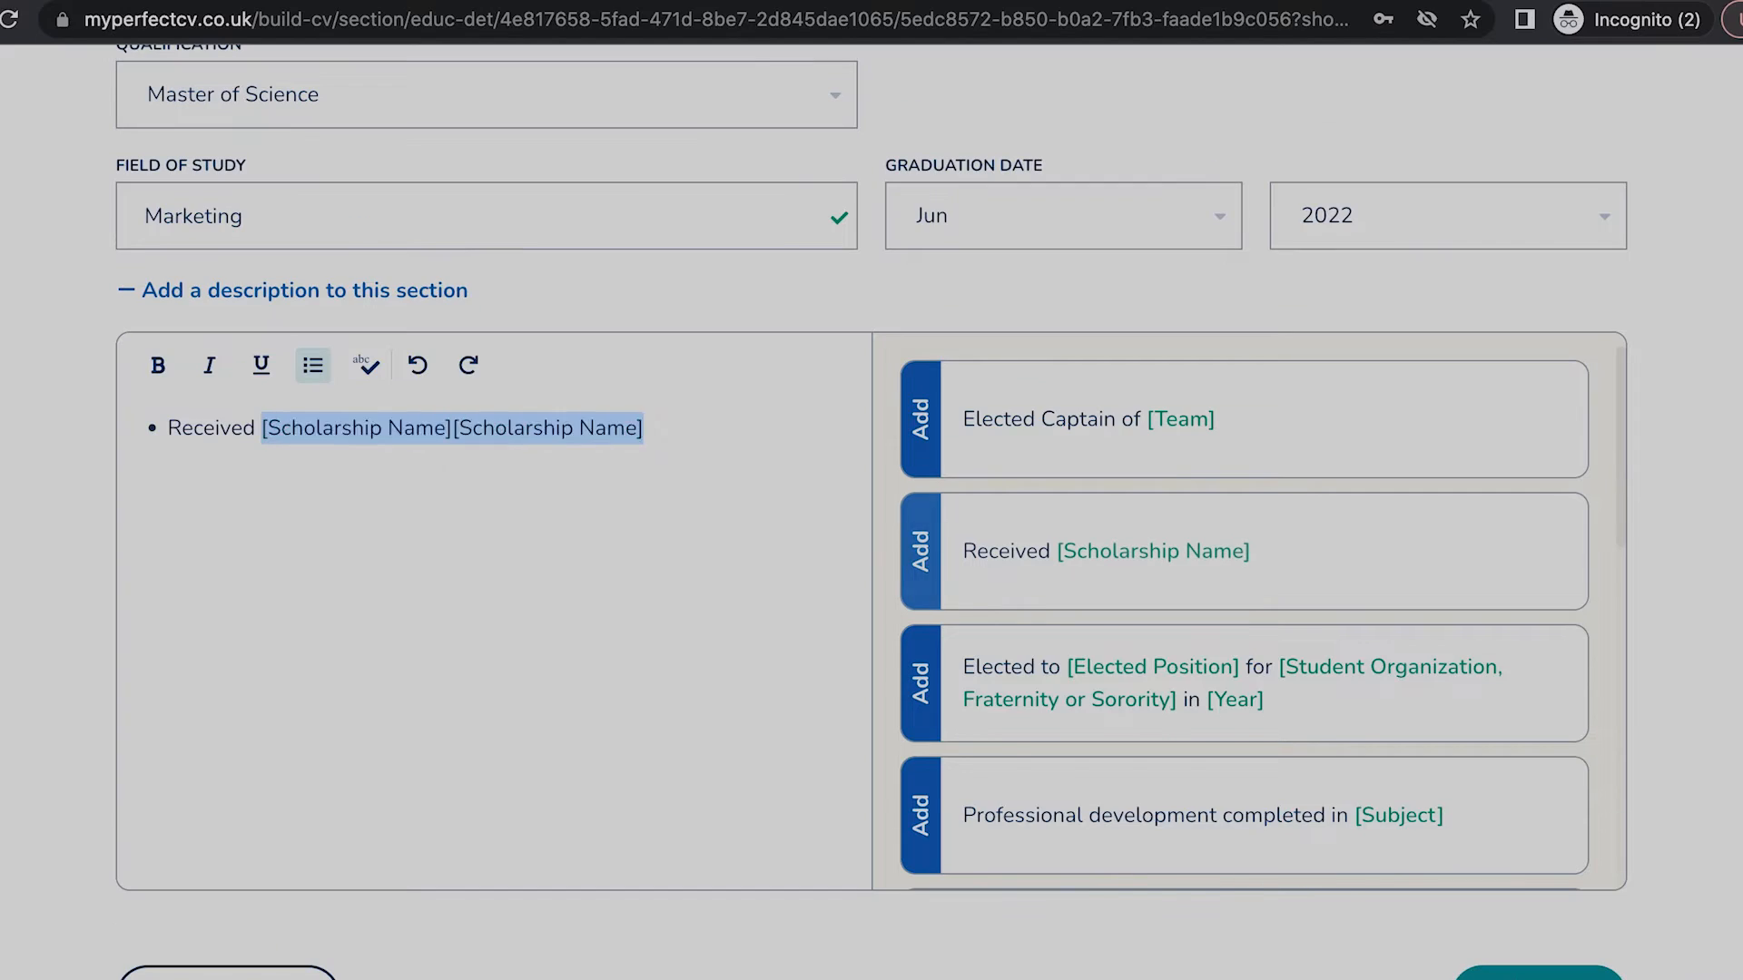
key(BackSpace)
text(I)
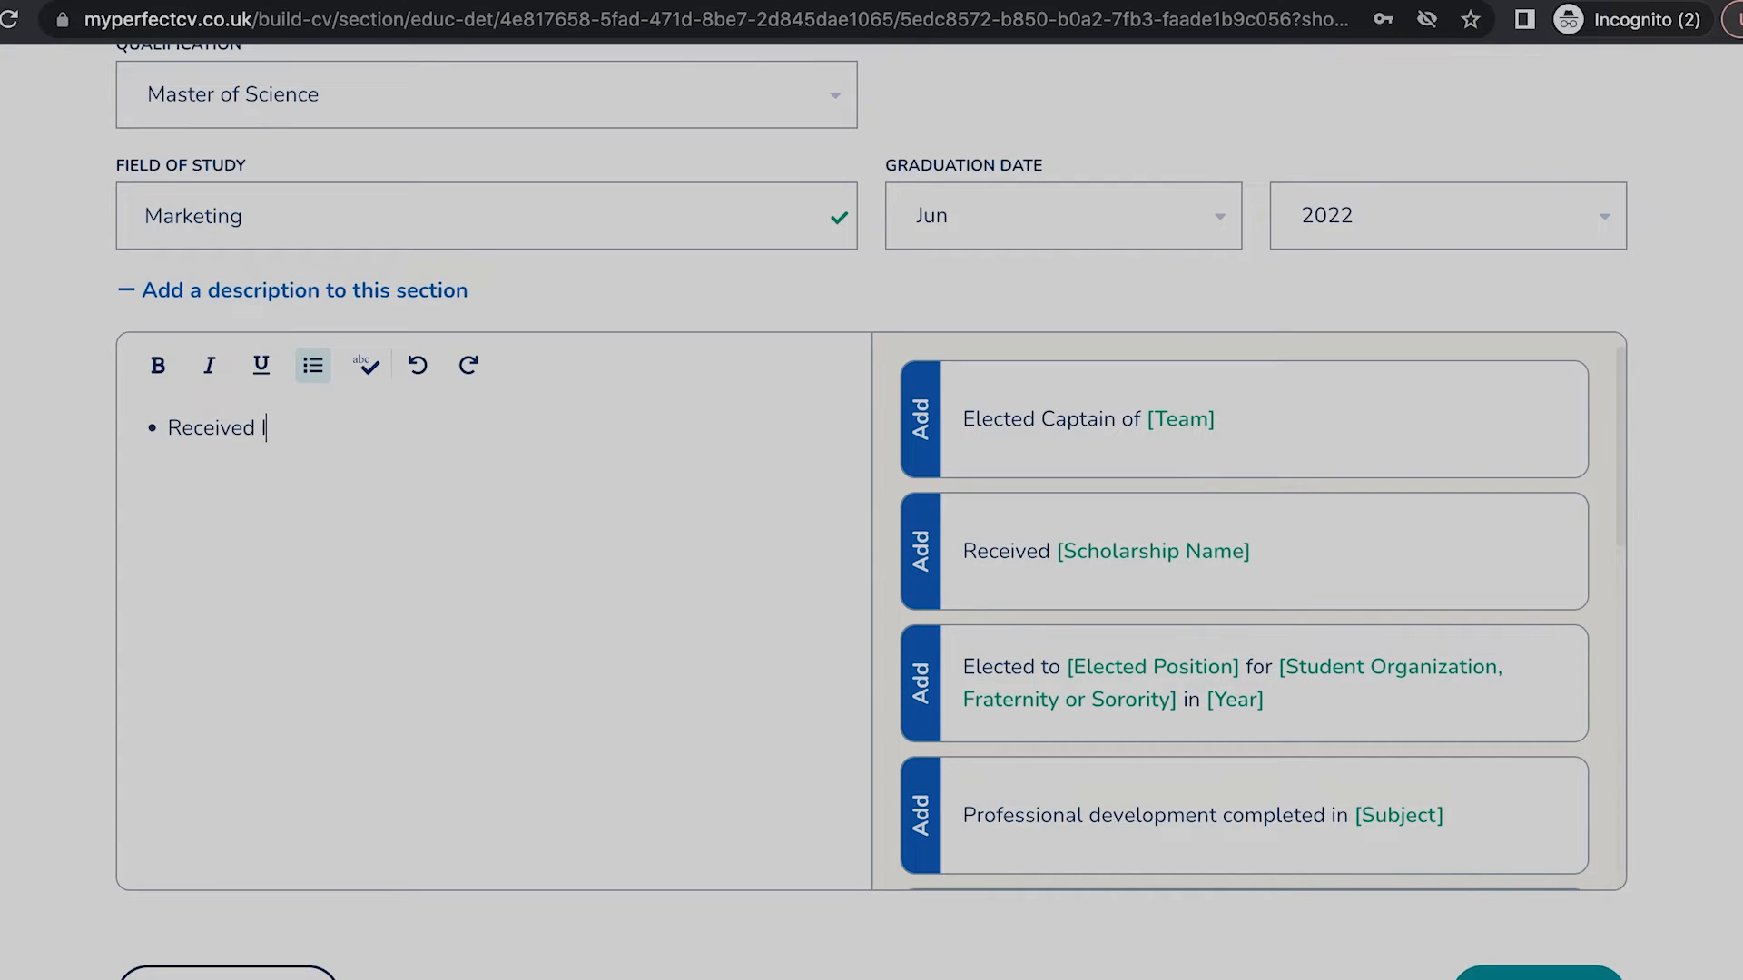
text(nternational Sch)
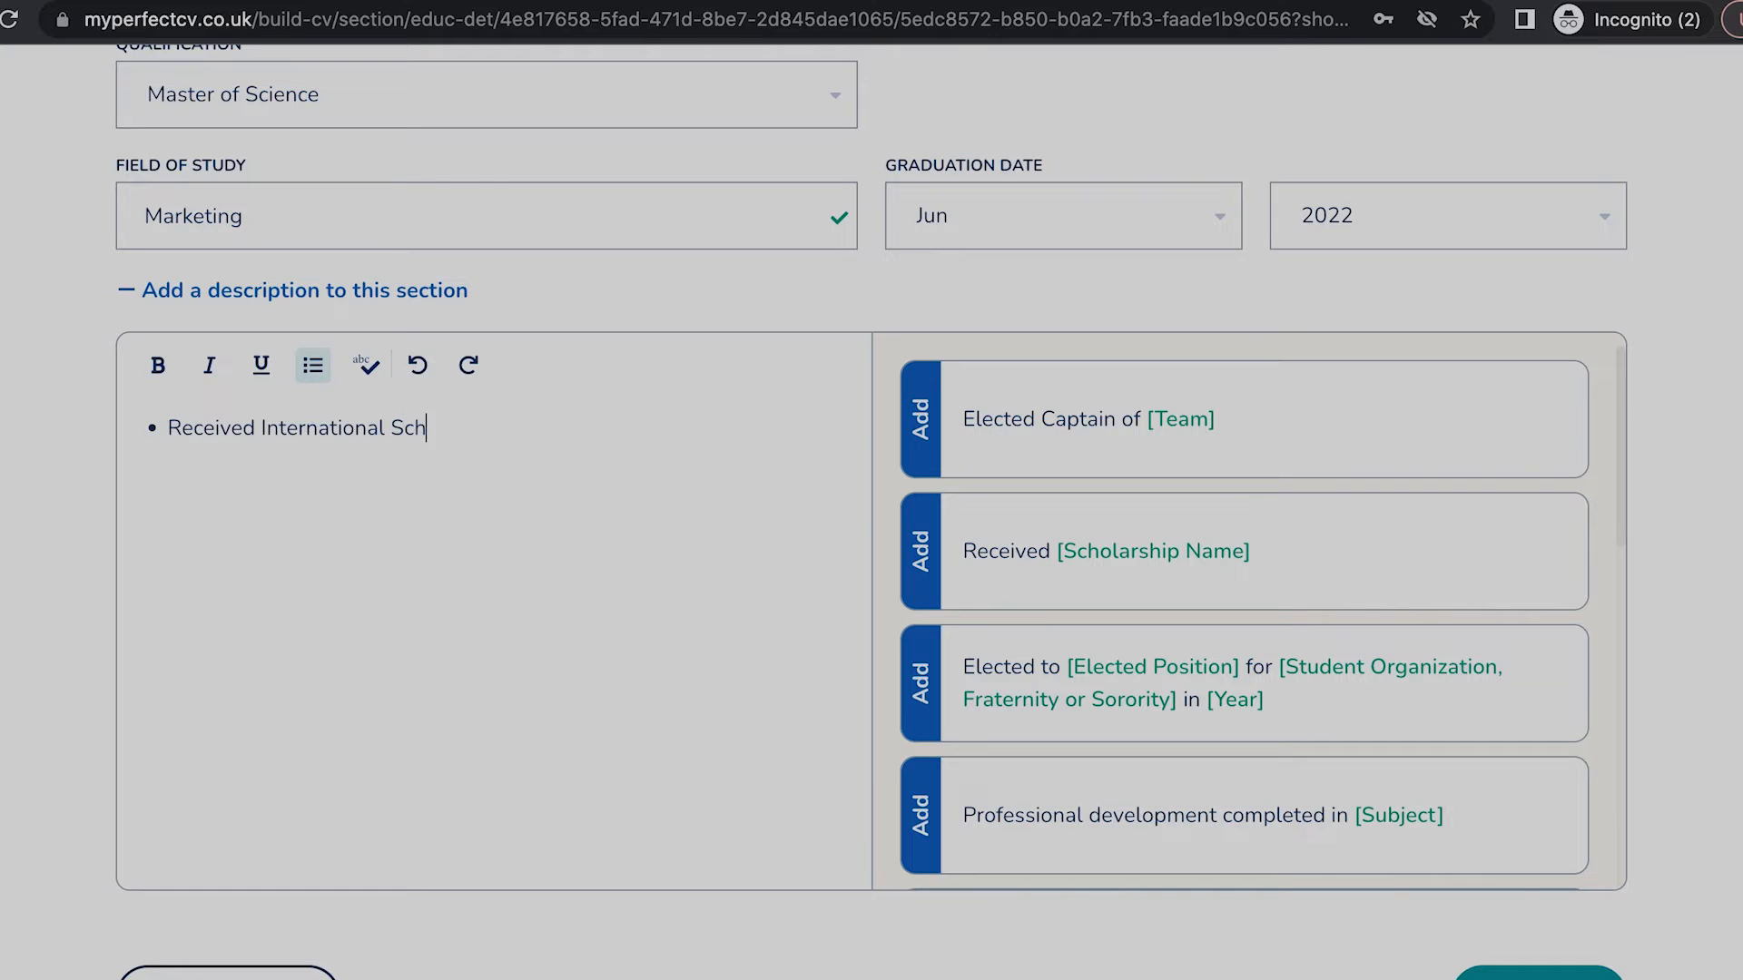
text(orlarship)
Insert a bullet reading "Distinction" above the scholarship line and save the education entry.
click(169, 427)
key(Return)
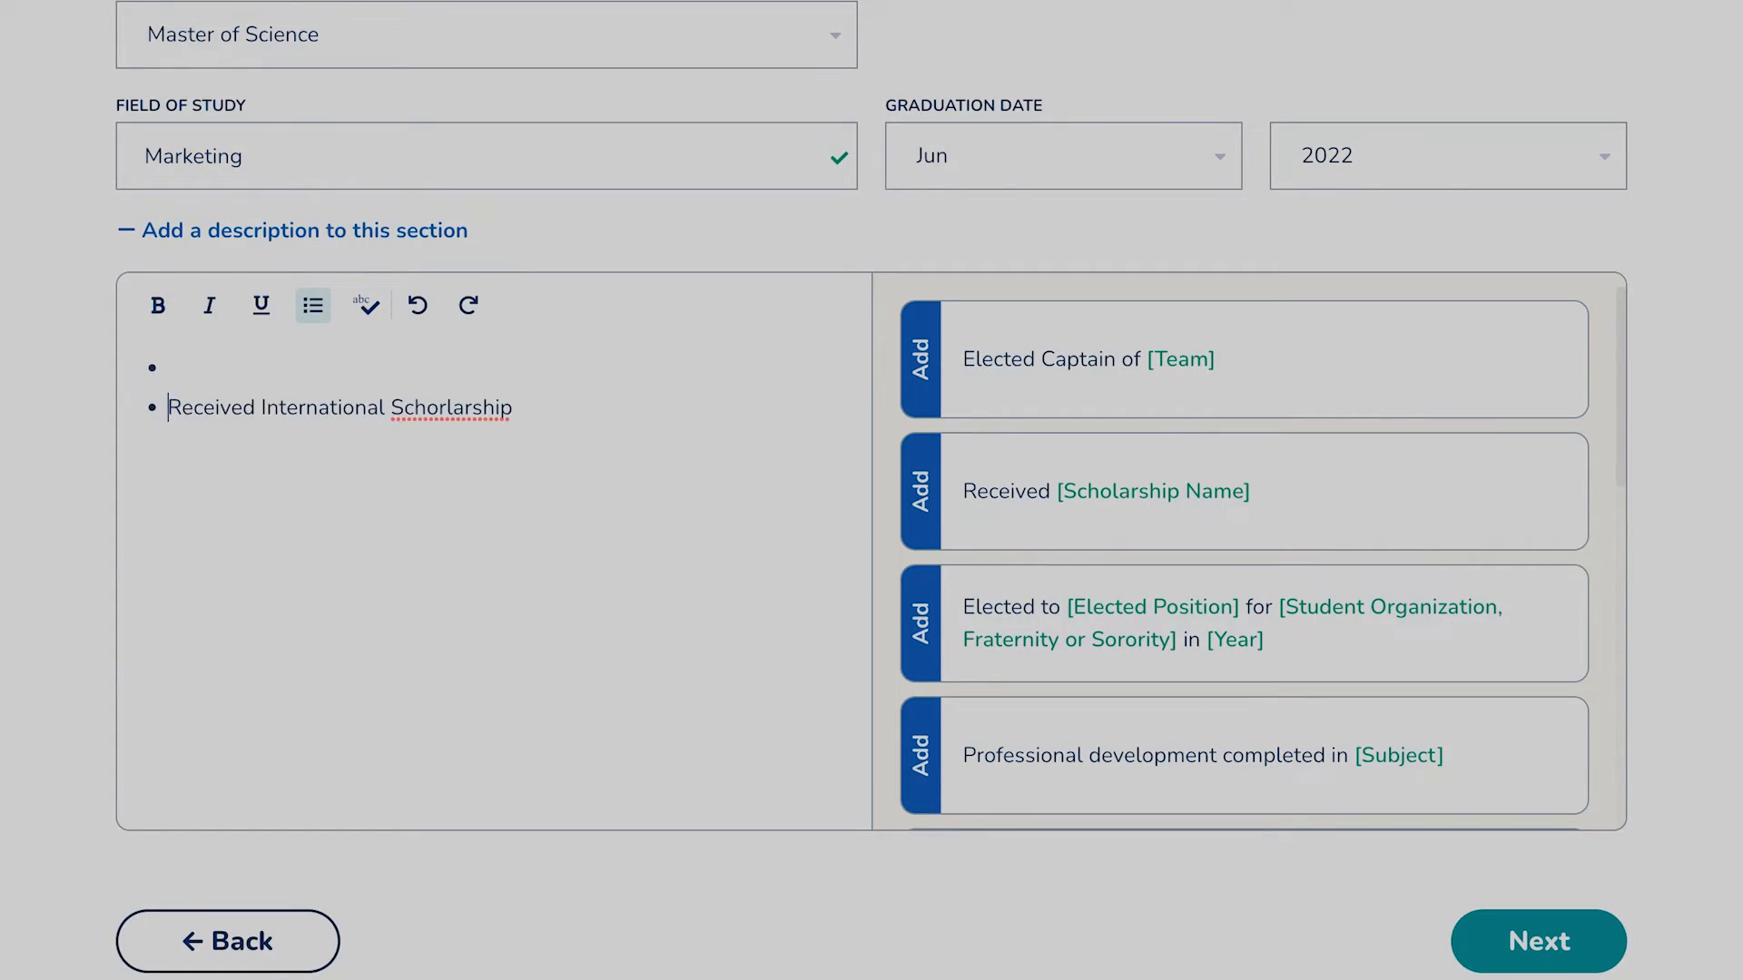
click(174, 371)
text(Distai)
key(BackSpace)
text(inction)
scroll(1342, 393, down, 5)
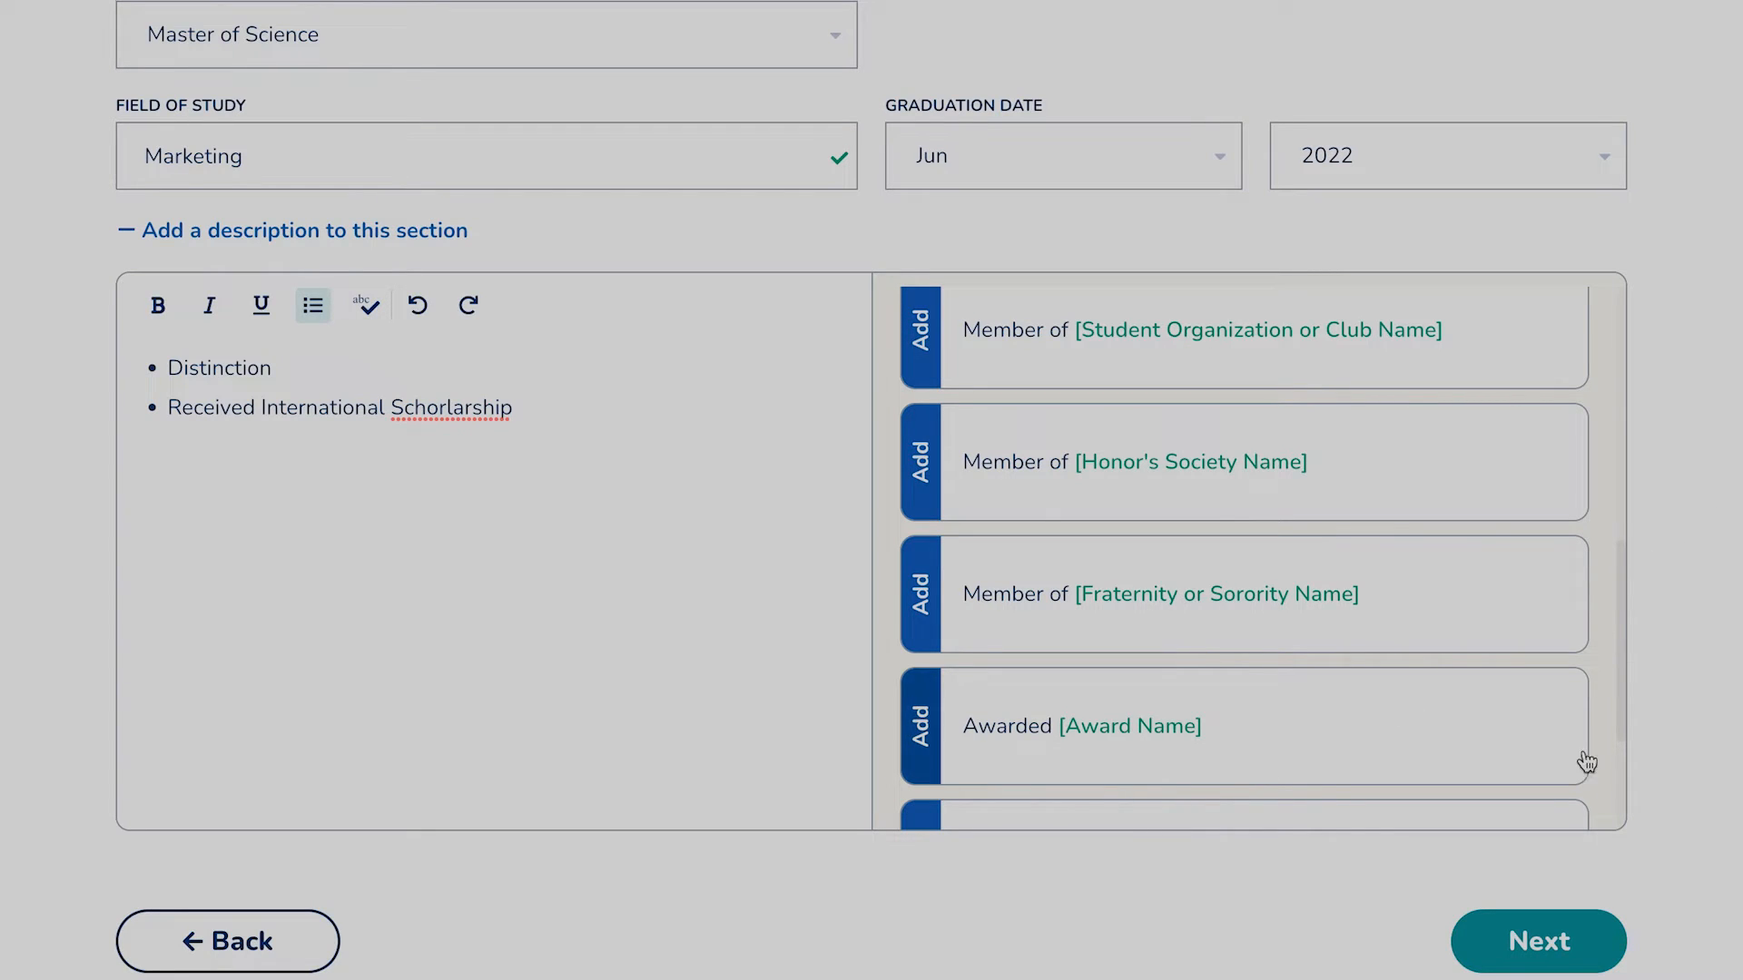
drag(1622, 650, 1625, 808)
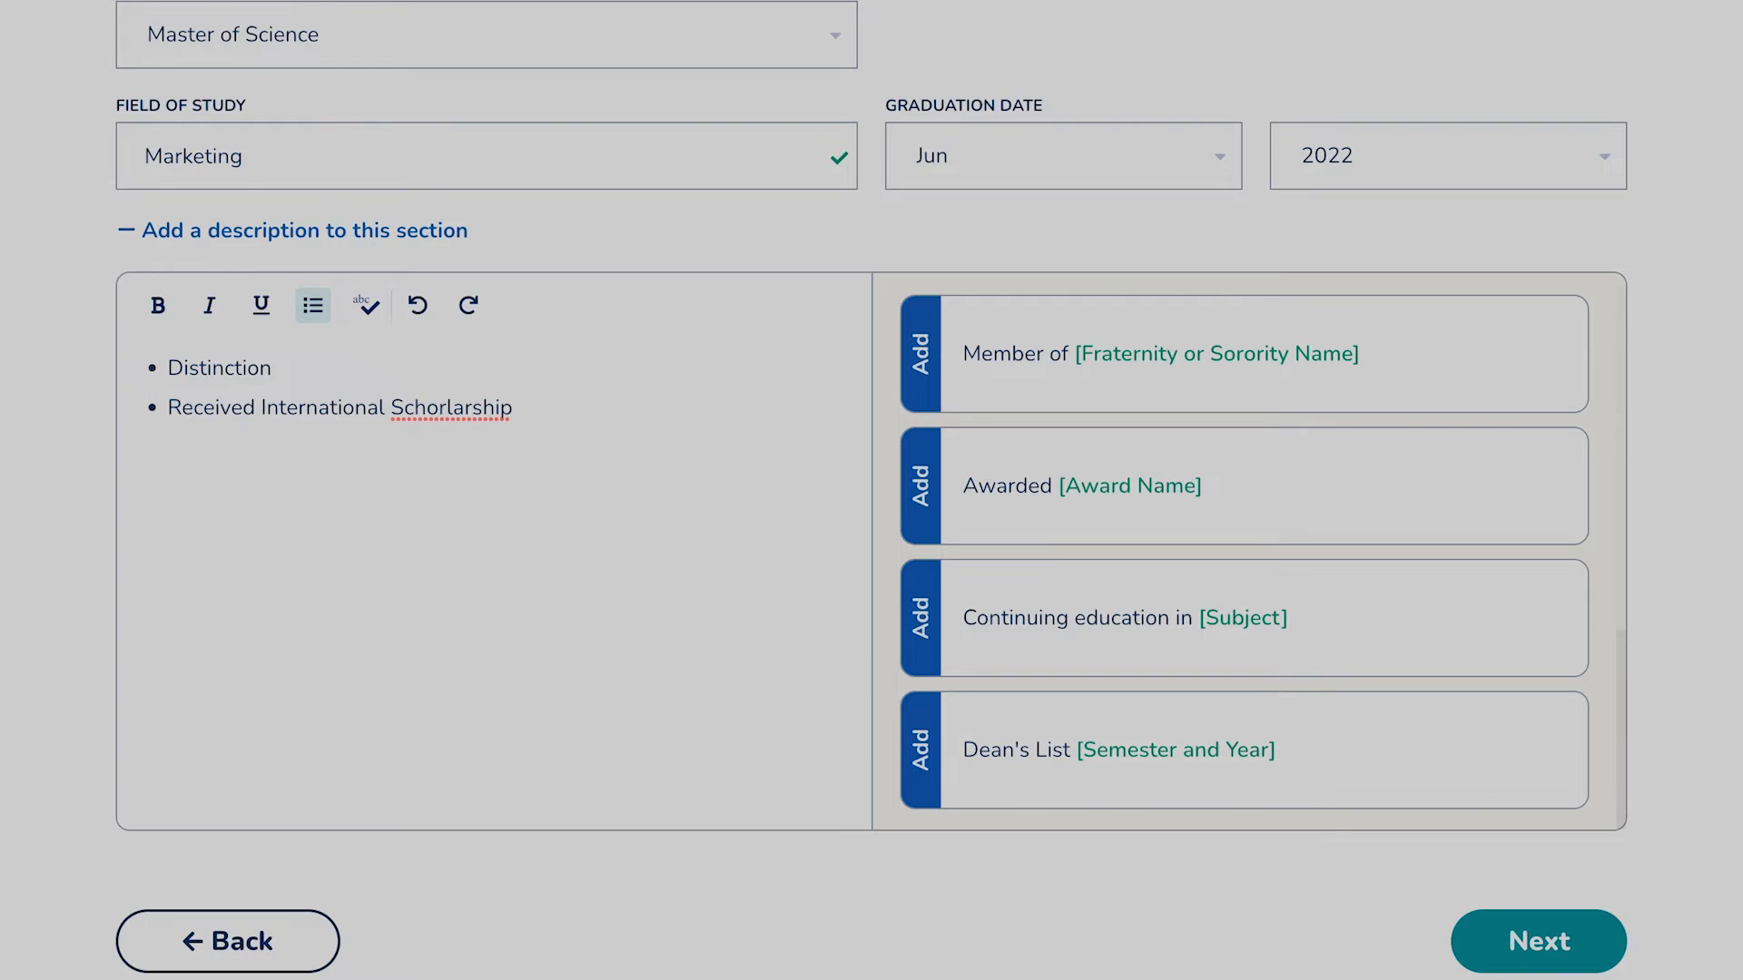
click(1570, 949)
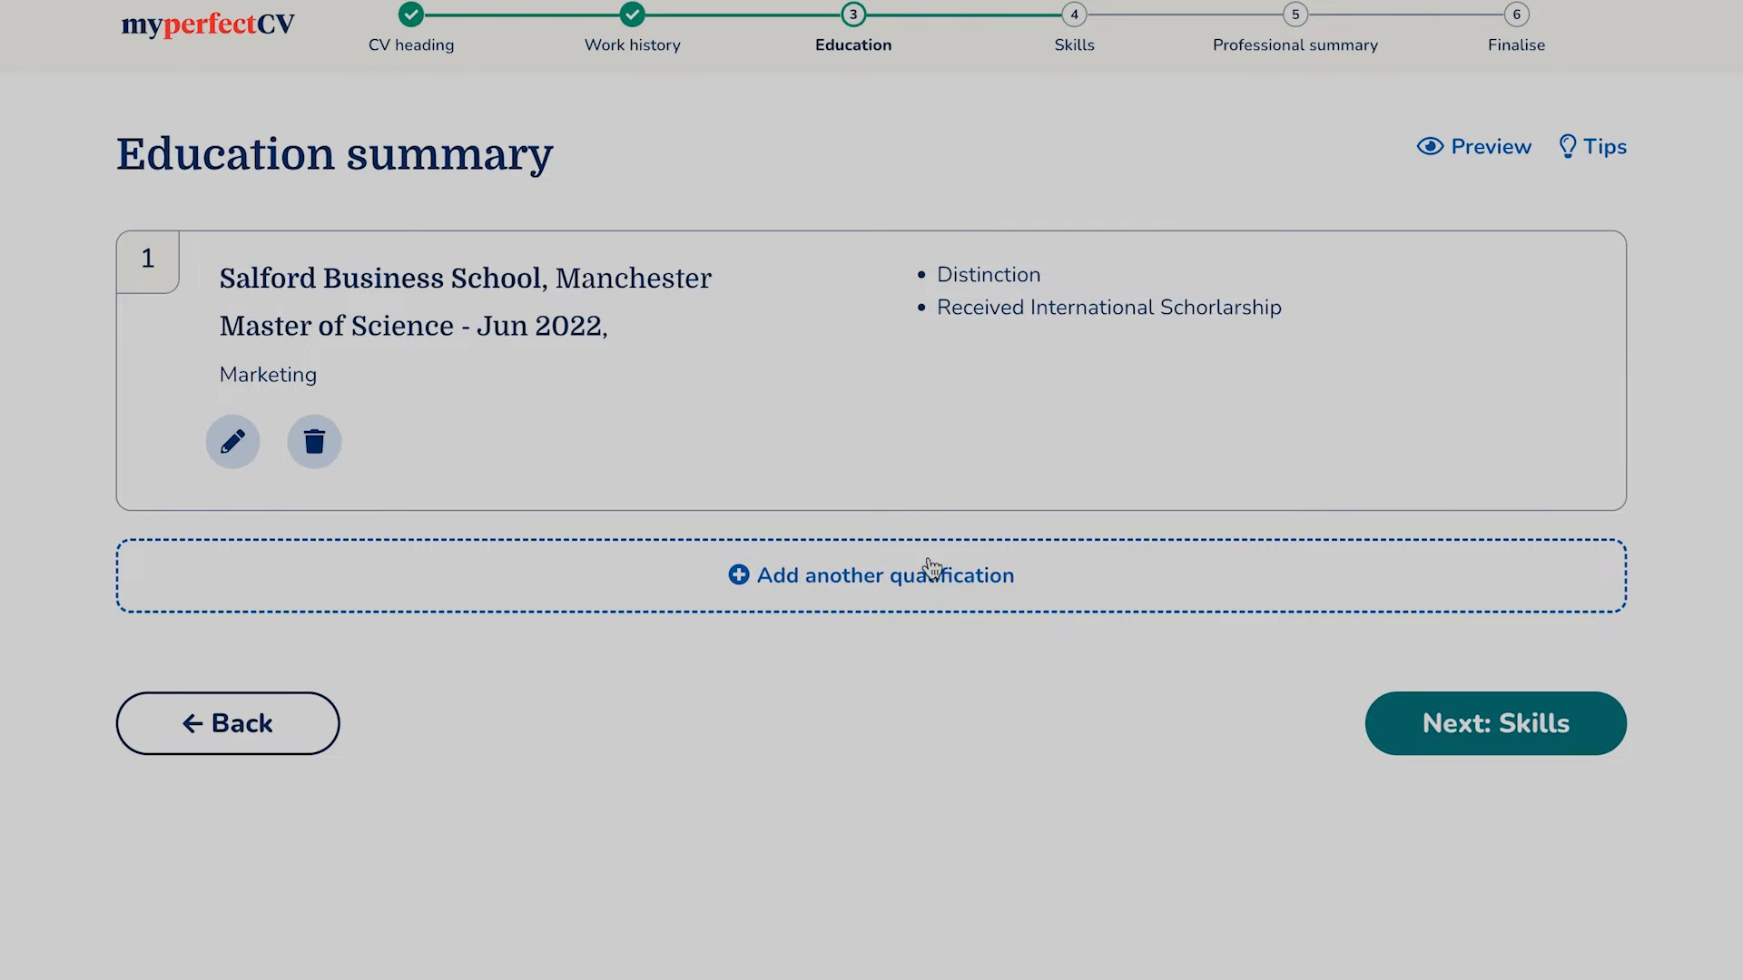
Add a second education entry for Redeemer's University in Lagos with a Bachelor of Science in Mass Communication.
click(909, 601)
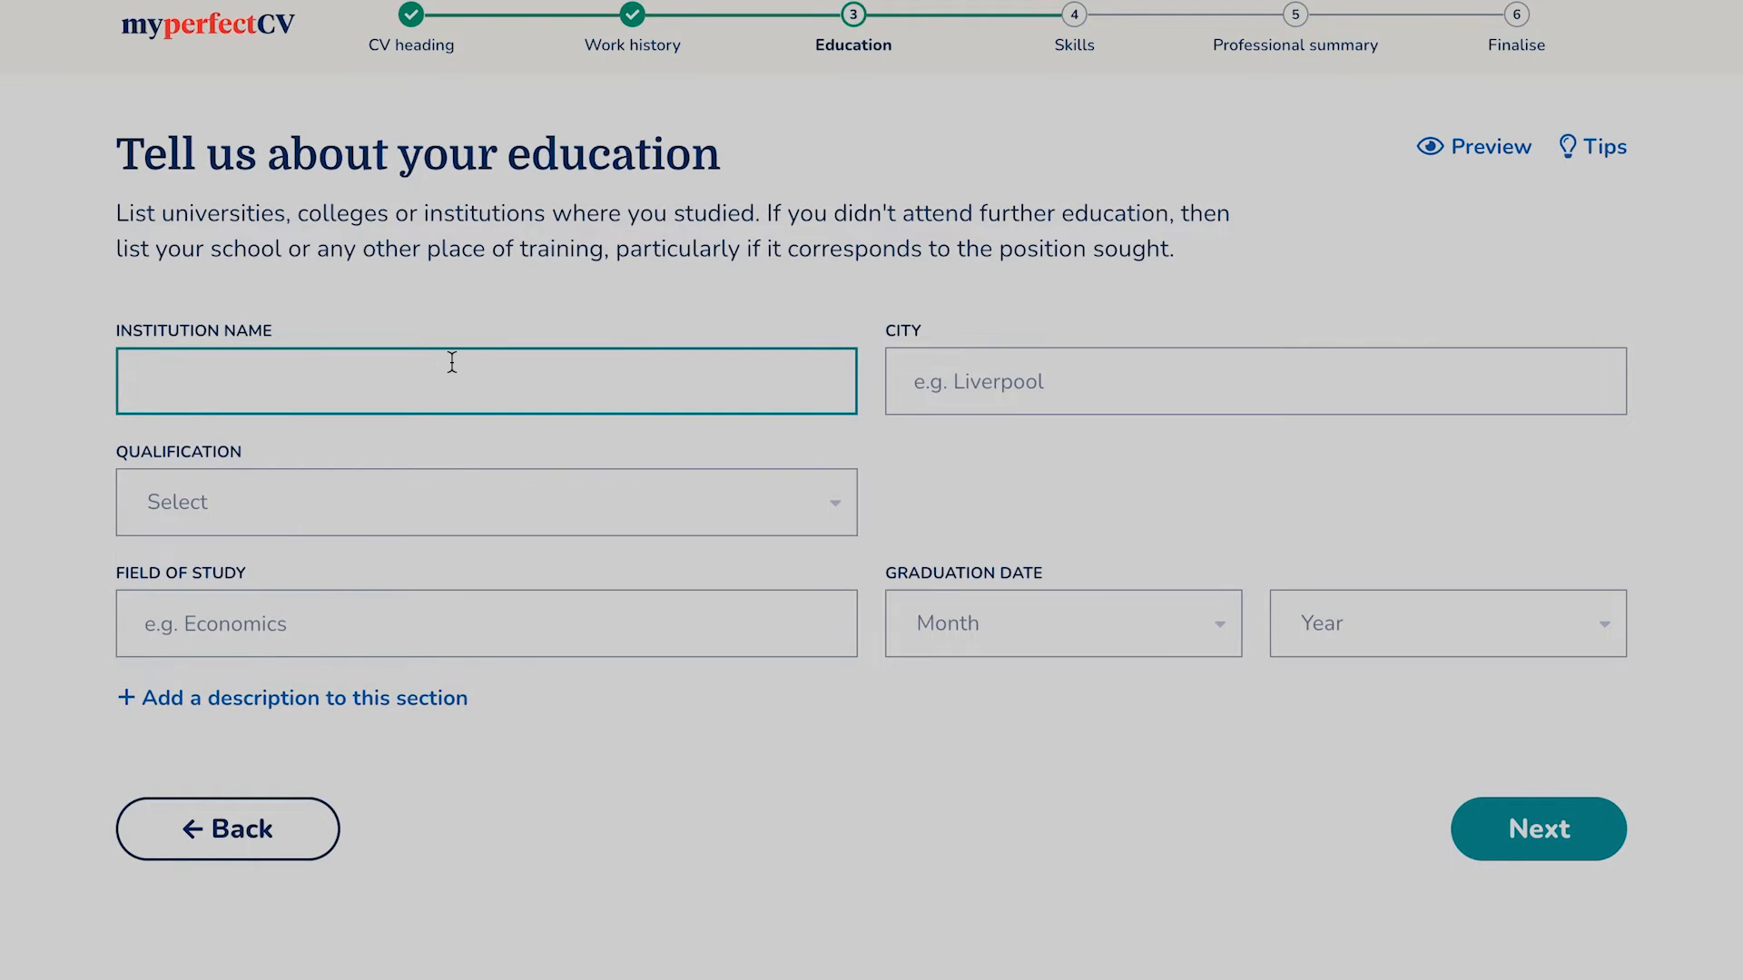
text(Redeemer's University)
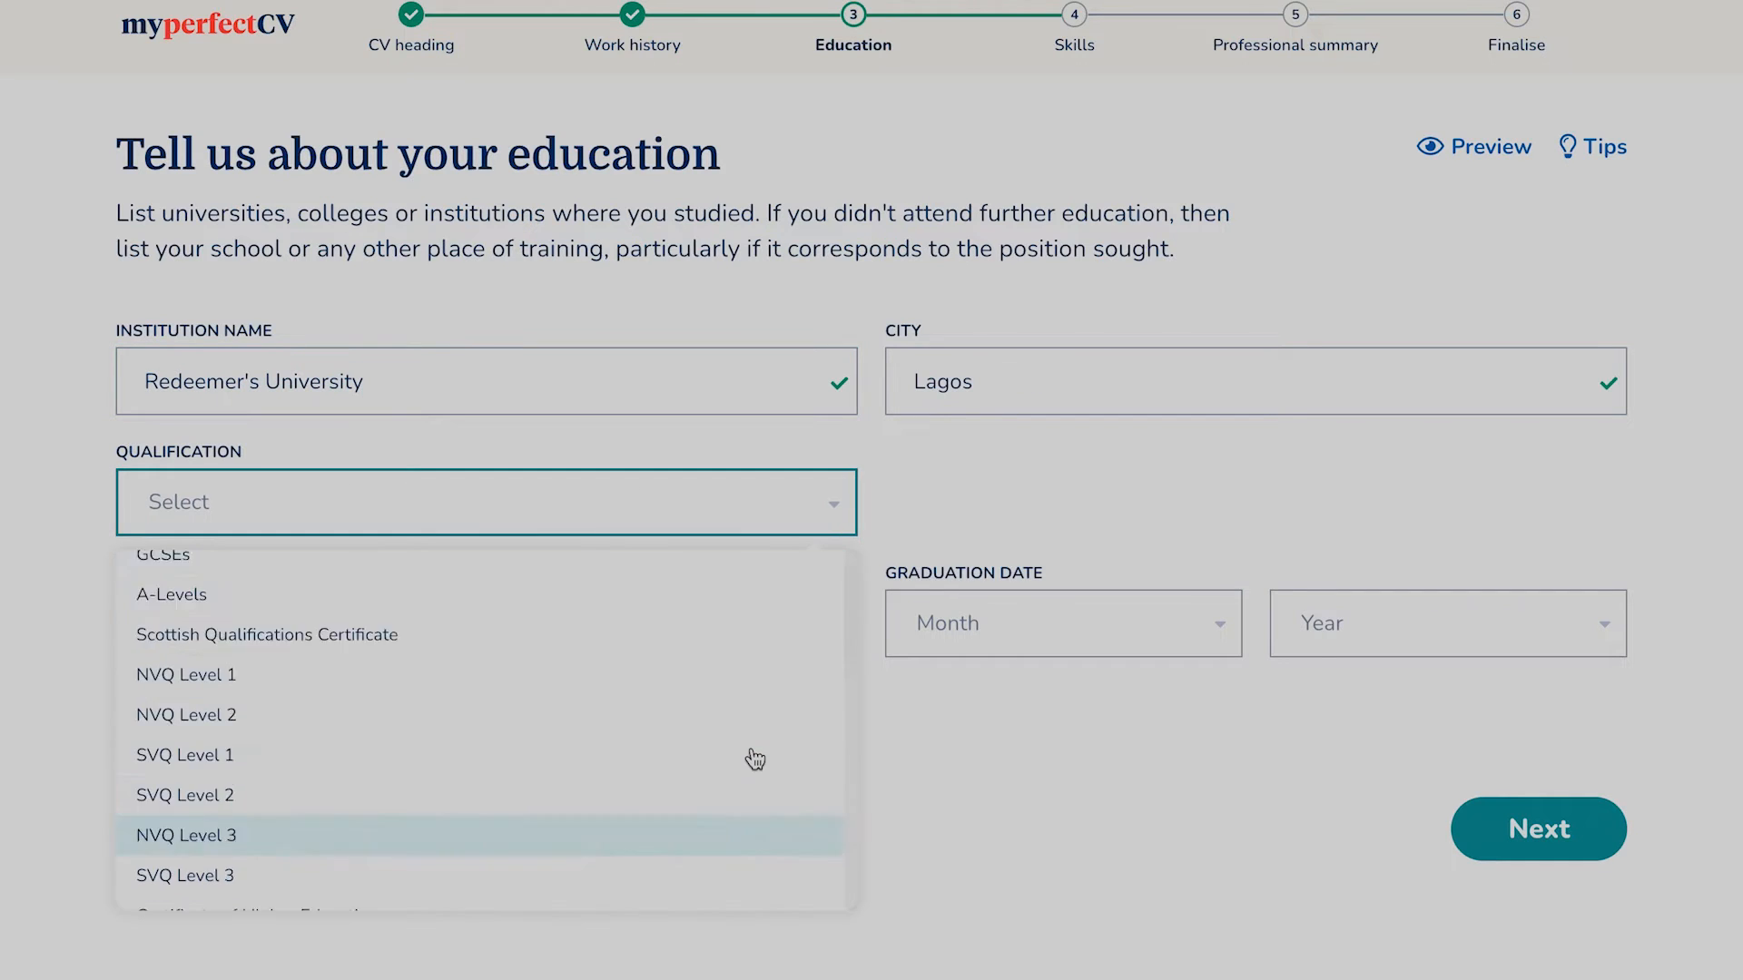
scroll(755, 759, down, 4)
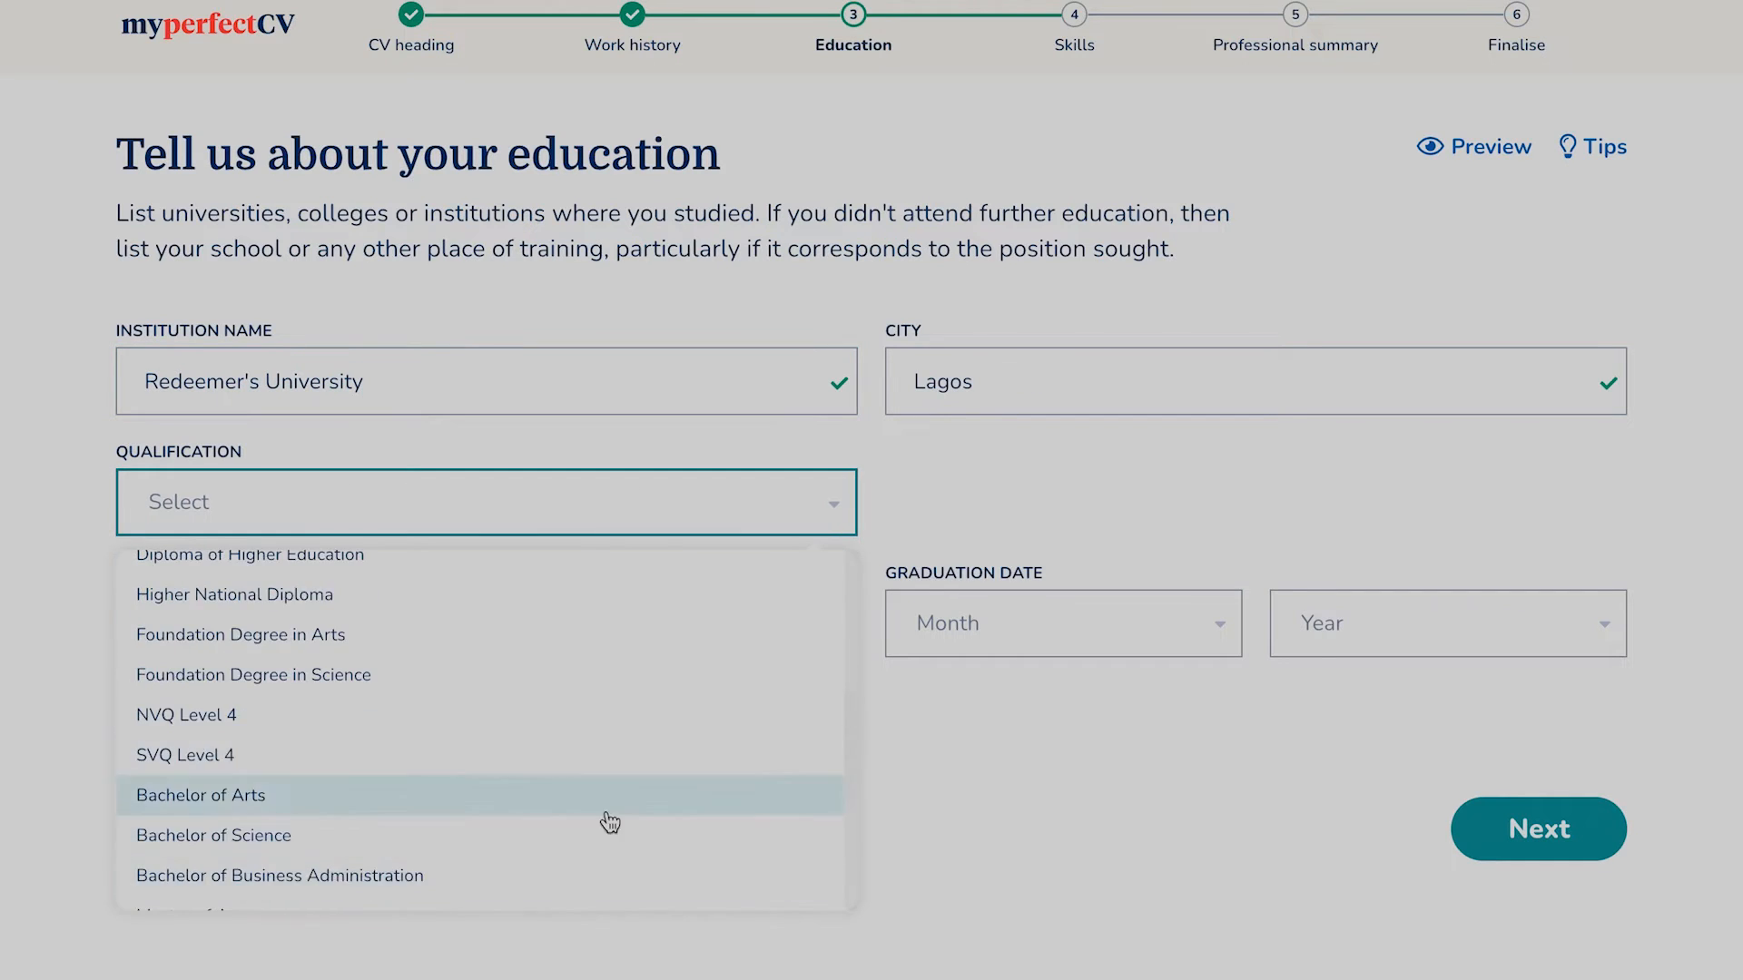
click(606, 829)
text(Mass Communication)
Set the Redeemer's University graduation date to Apr 2018 and save the education entry.
click(1072, 863)
click(1374, 626)
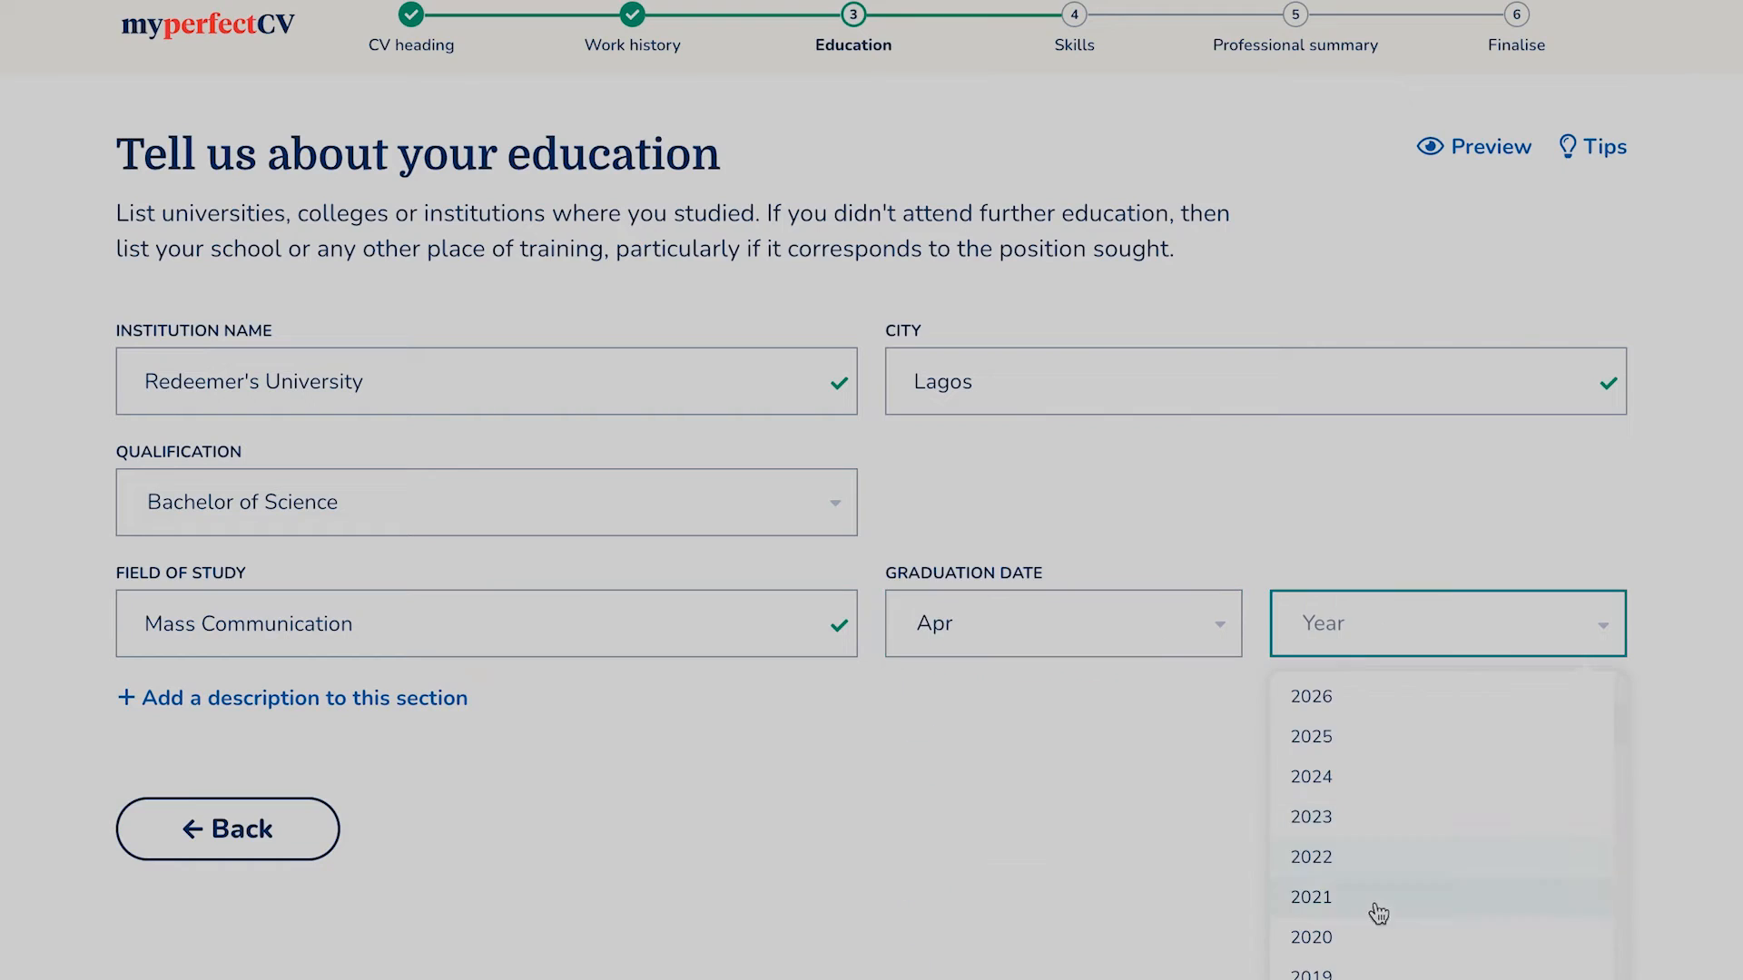
click(1388, 978)
click(1521, 846)
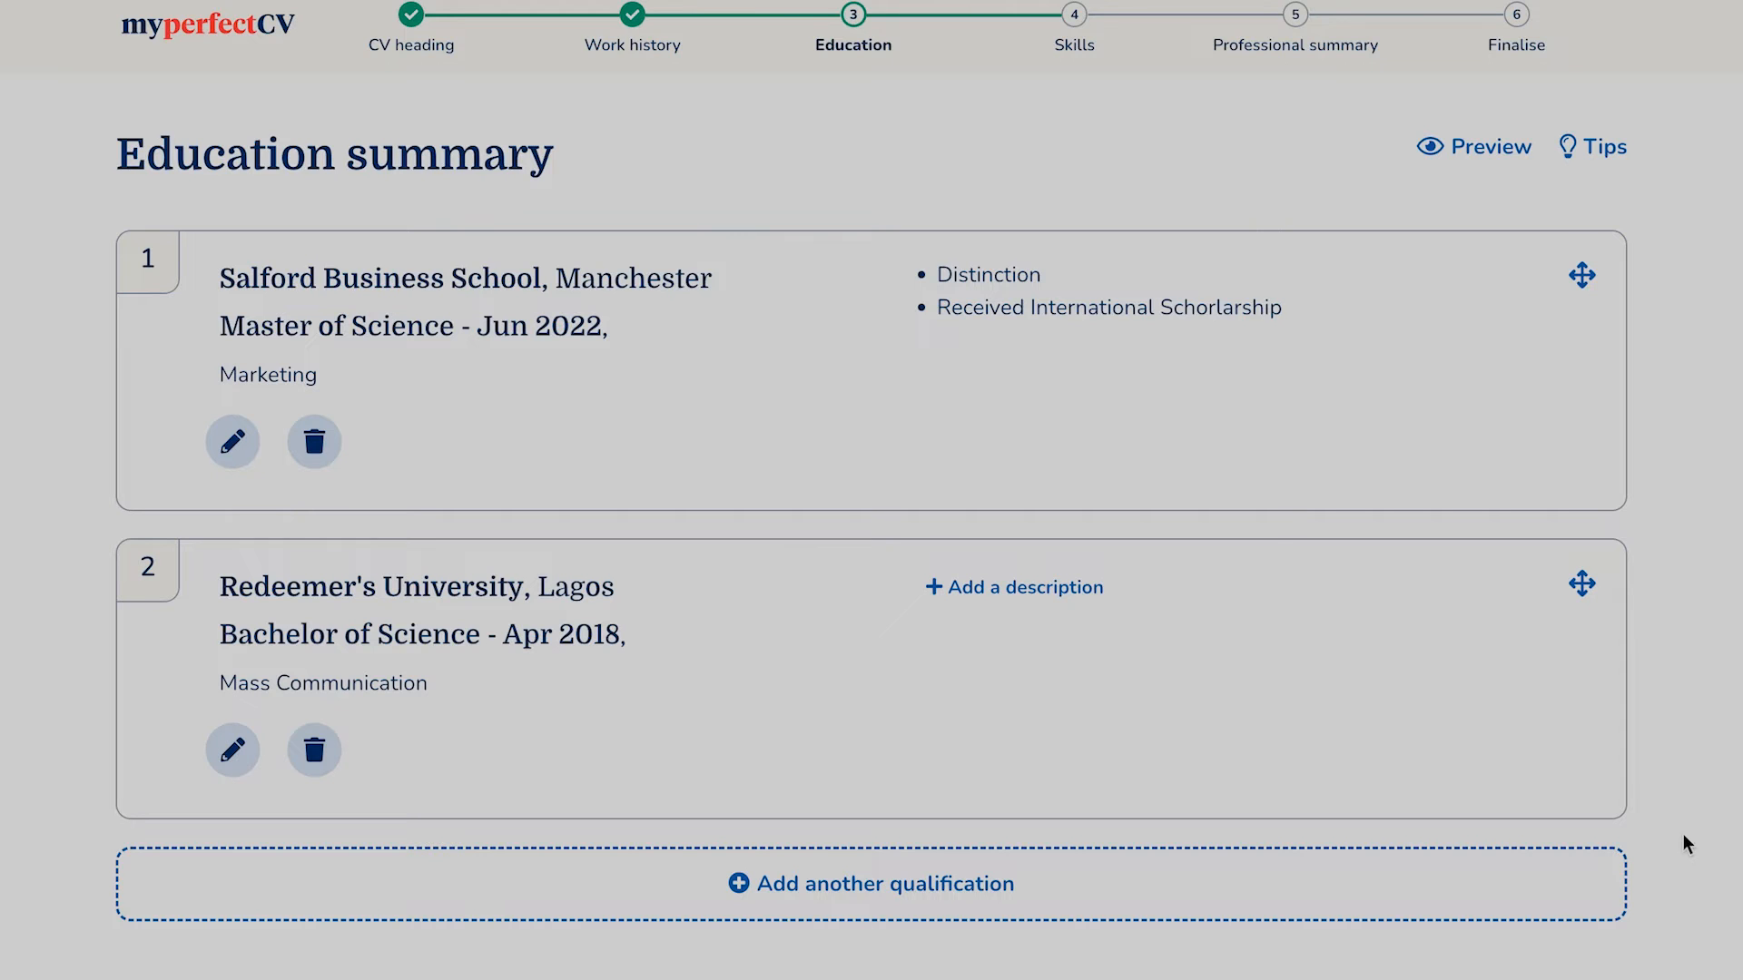
Continue to the skills section and look up pre-written skill examples for Content Creator.
click(1484, 978)
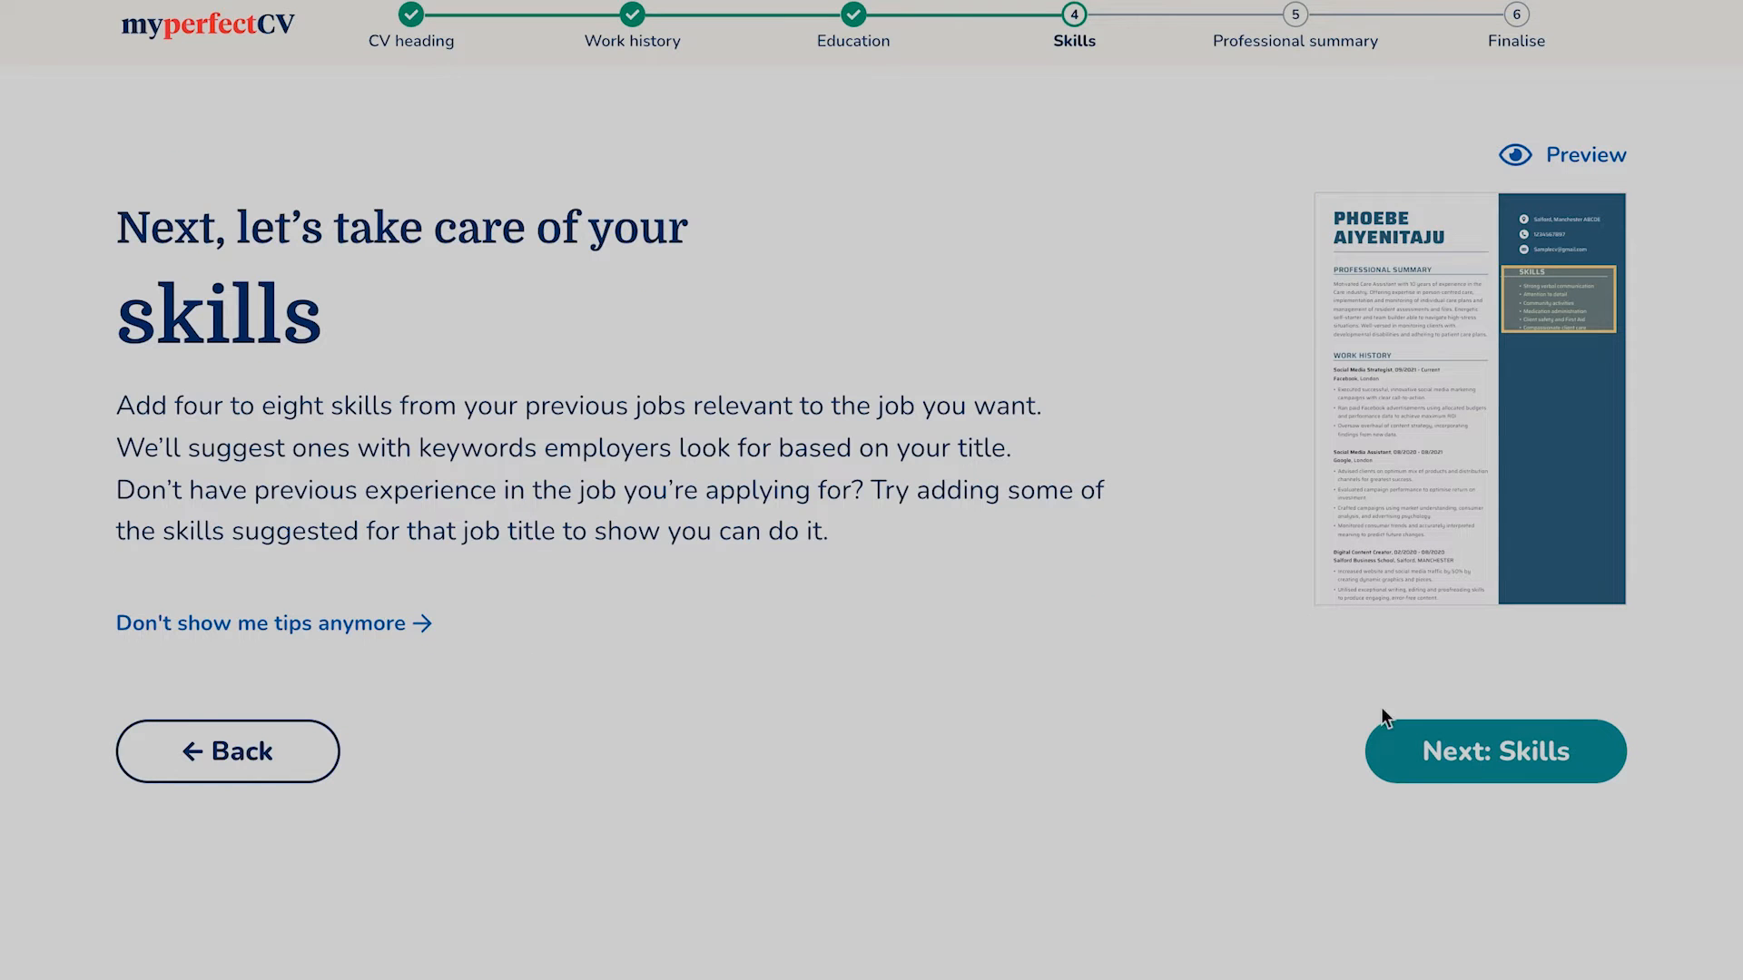
click(1471, 762)
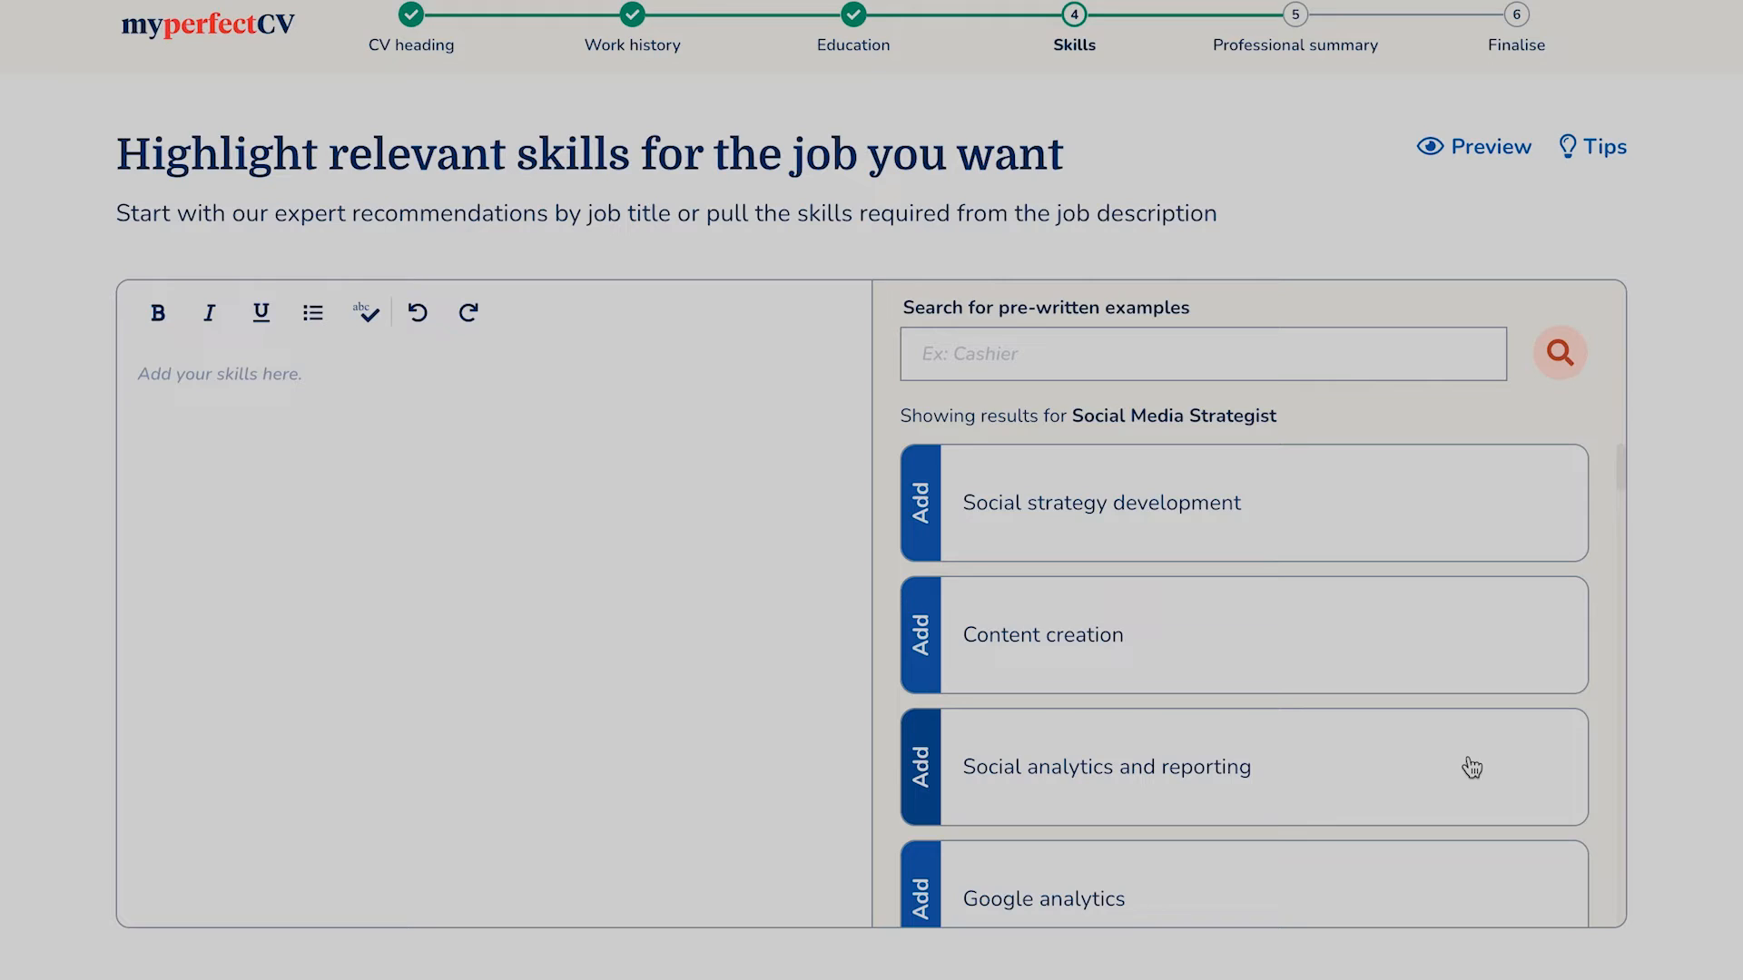
click(1028, 357)
text(c)
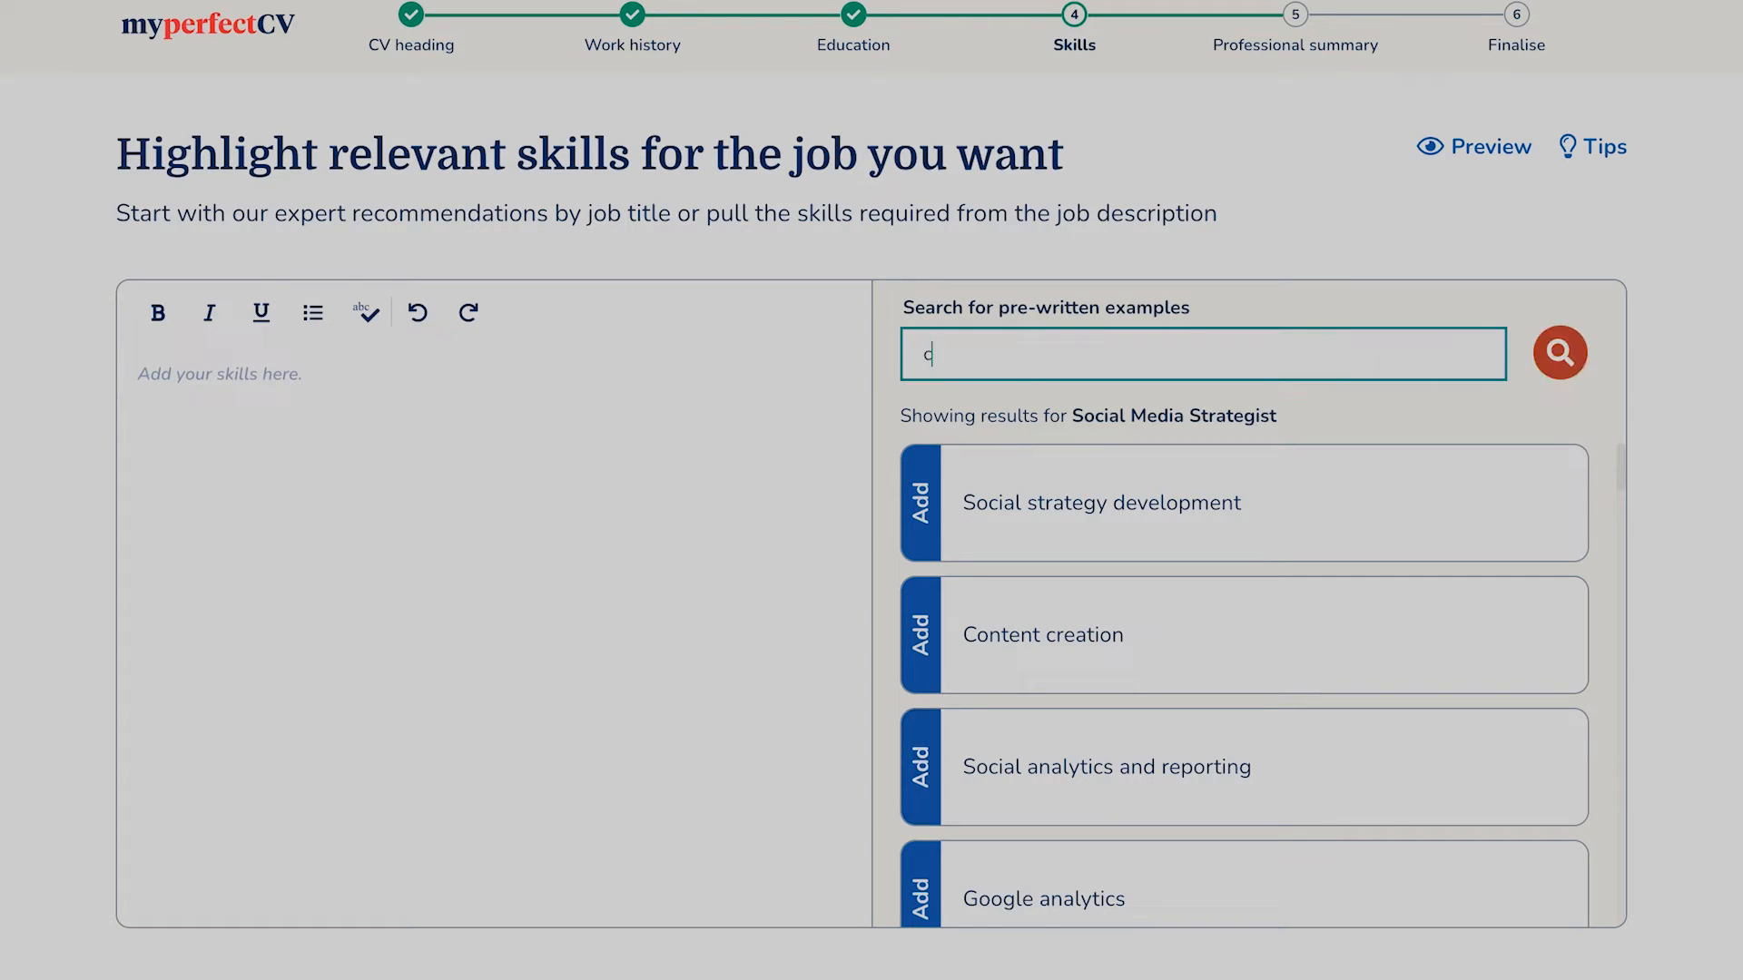
text(ontent creator)
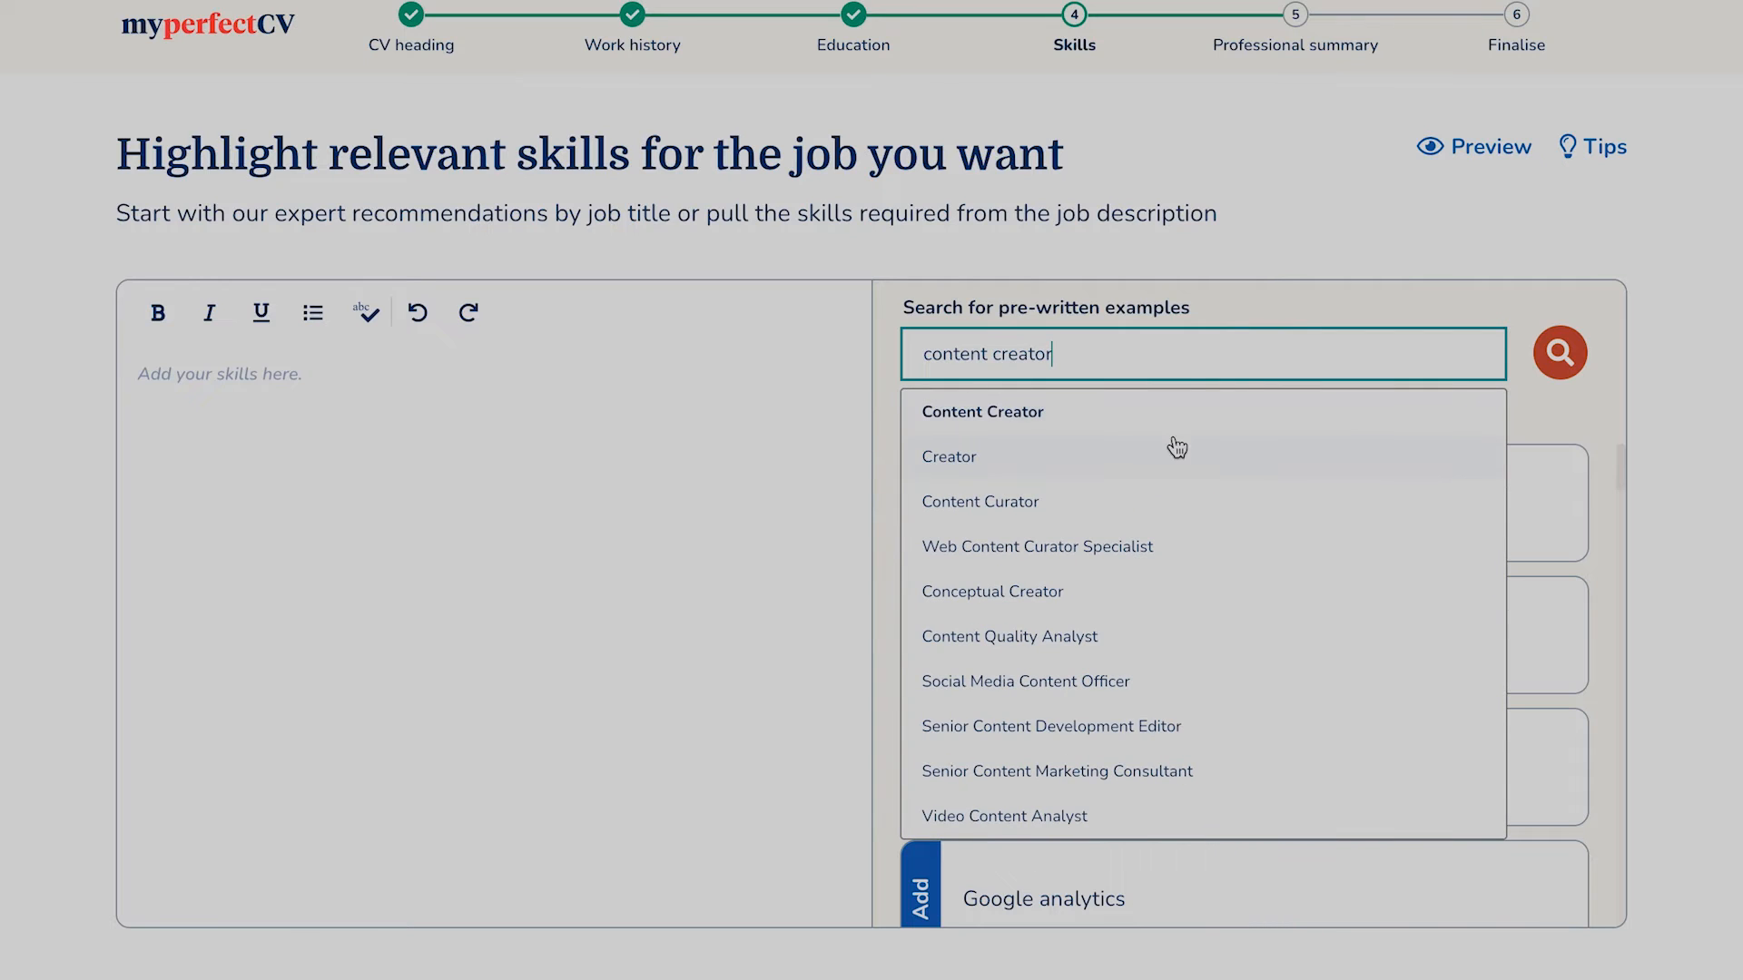
click(1050, 399)
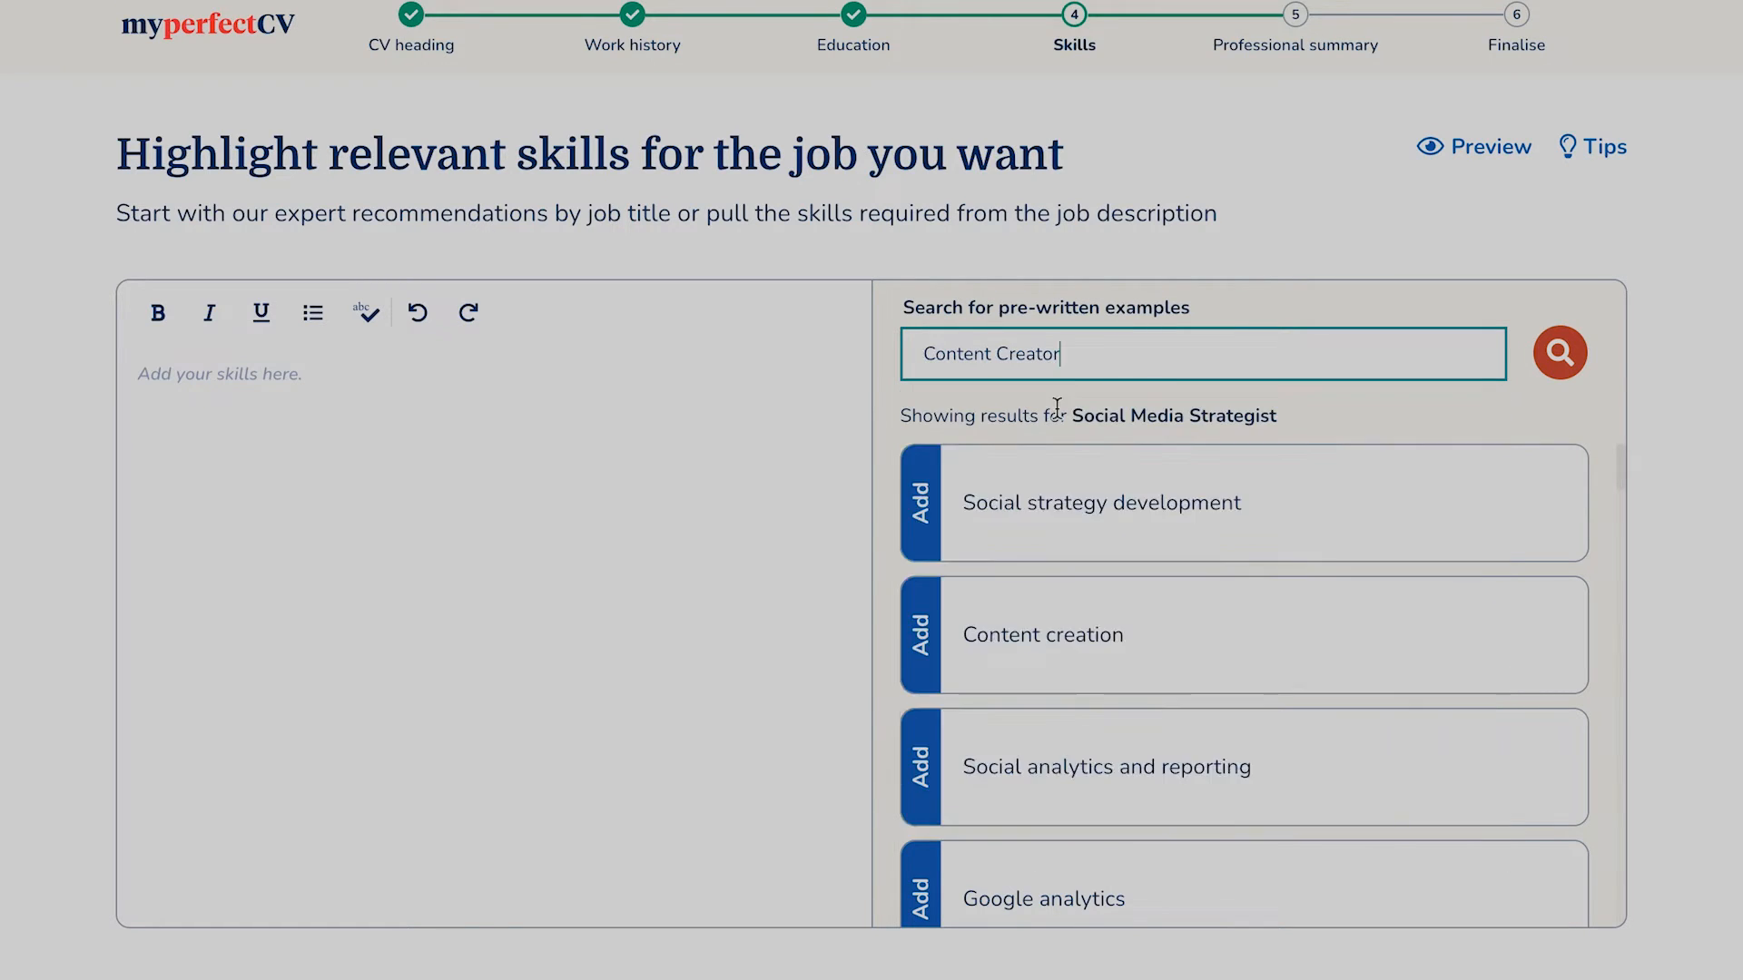
Add the suggested skills Blogging, Social media expert, Creative writing, Editing copy and Sales strategy familiarity, and save the skills section.
click(1434, 549)
drag(1623, 488, 1610, 623)
click(1435, 542)
click(1505, 628)
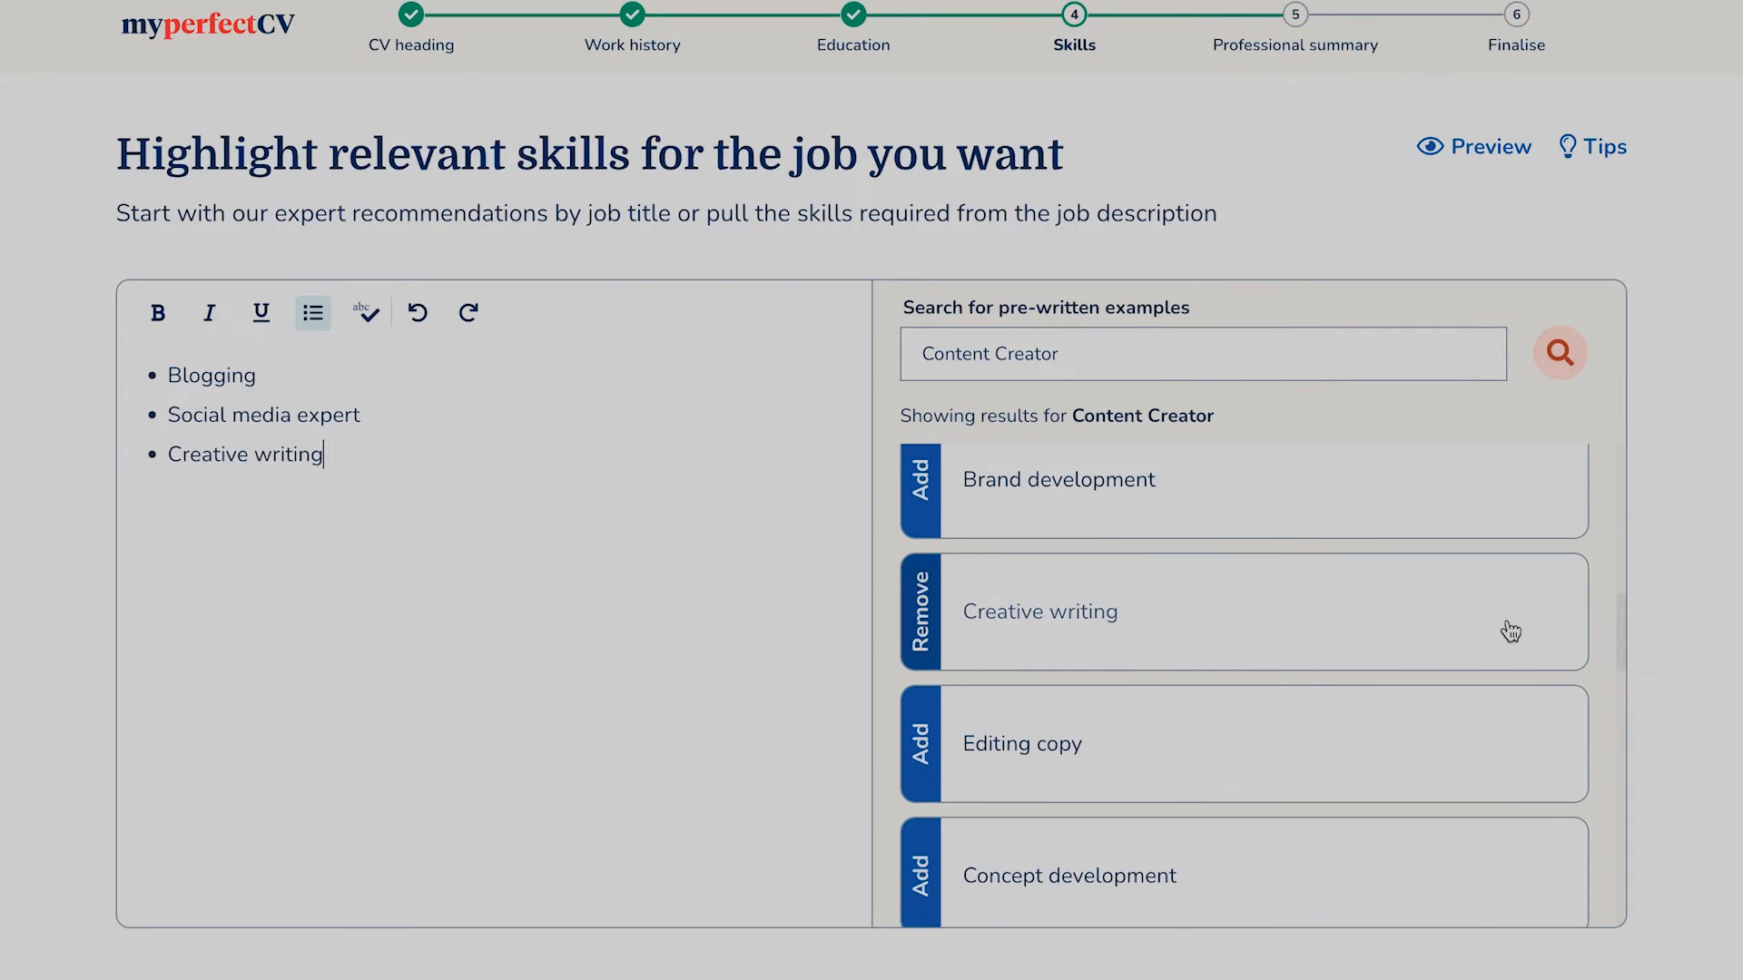
click(1449, 747)
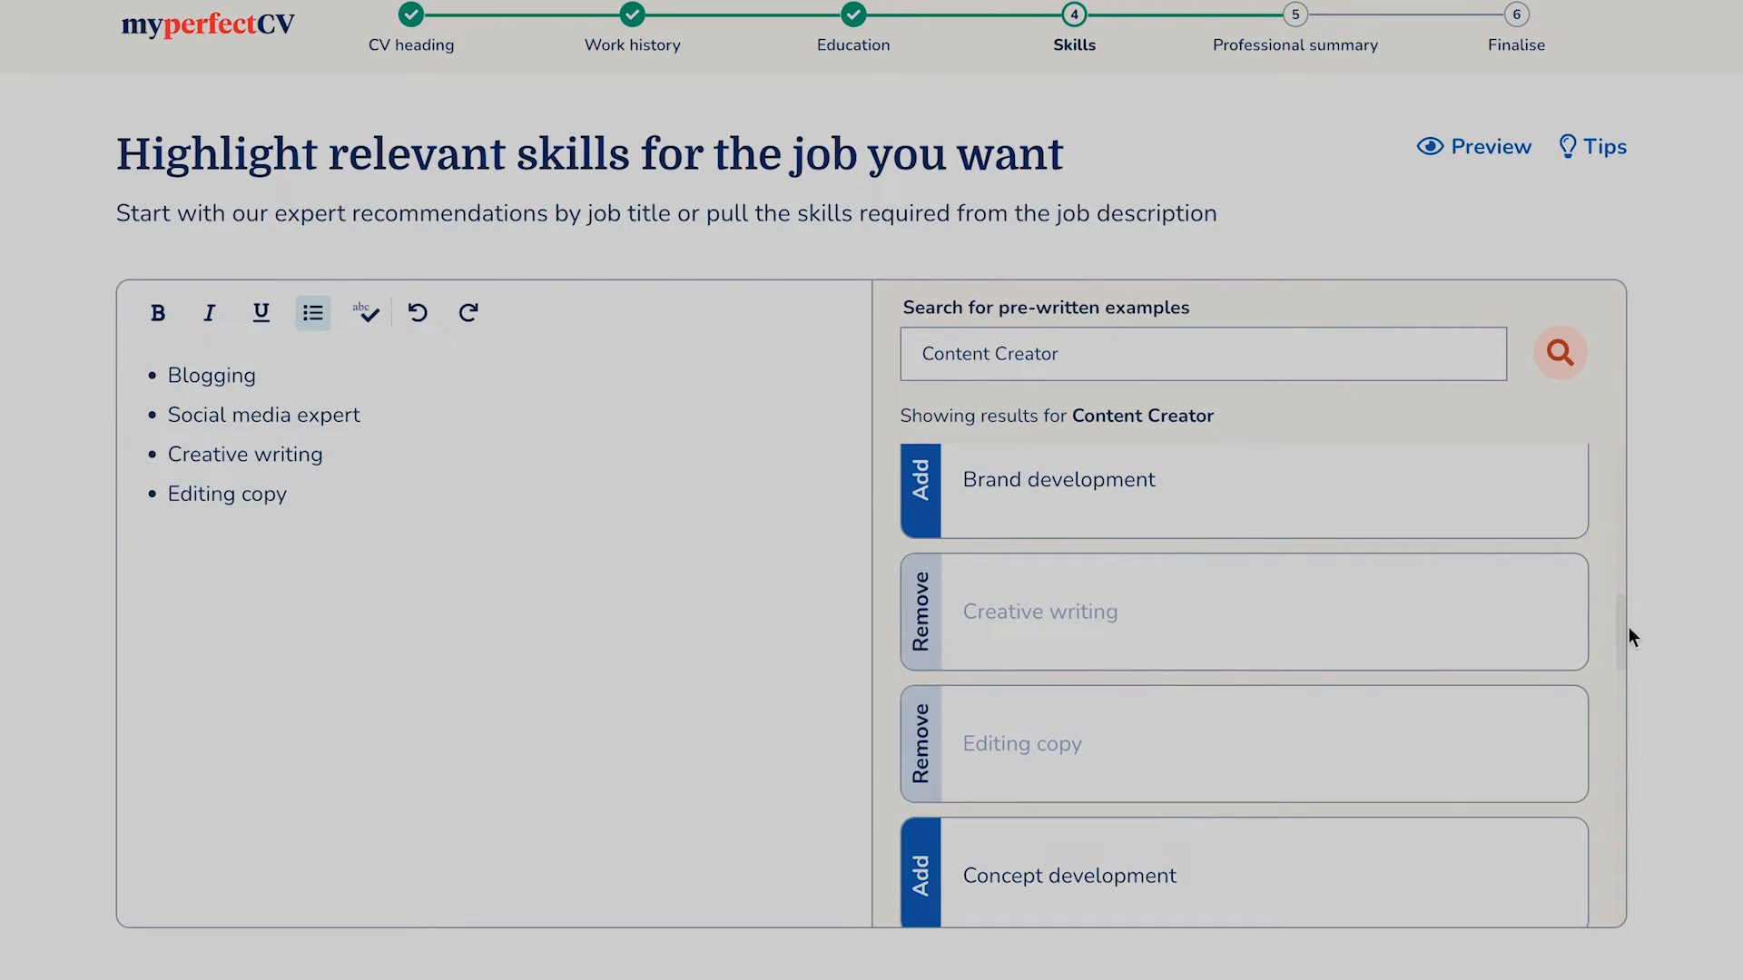
drag(1620, 619, 1609, 854)
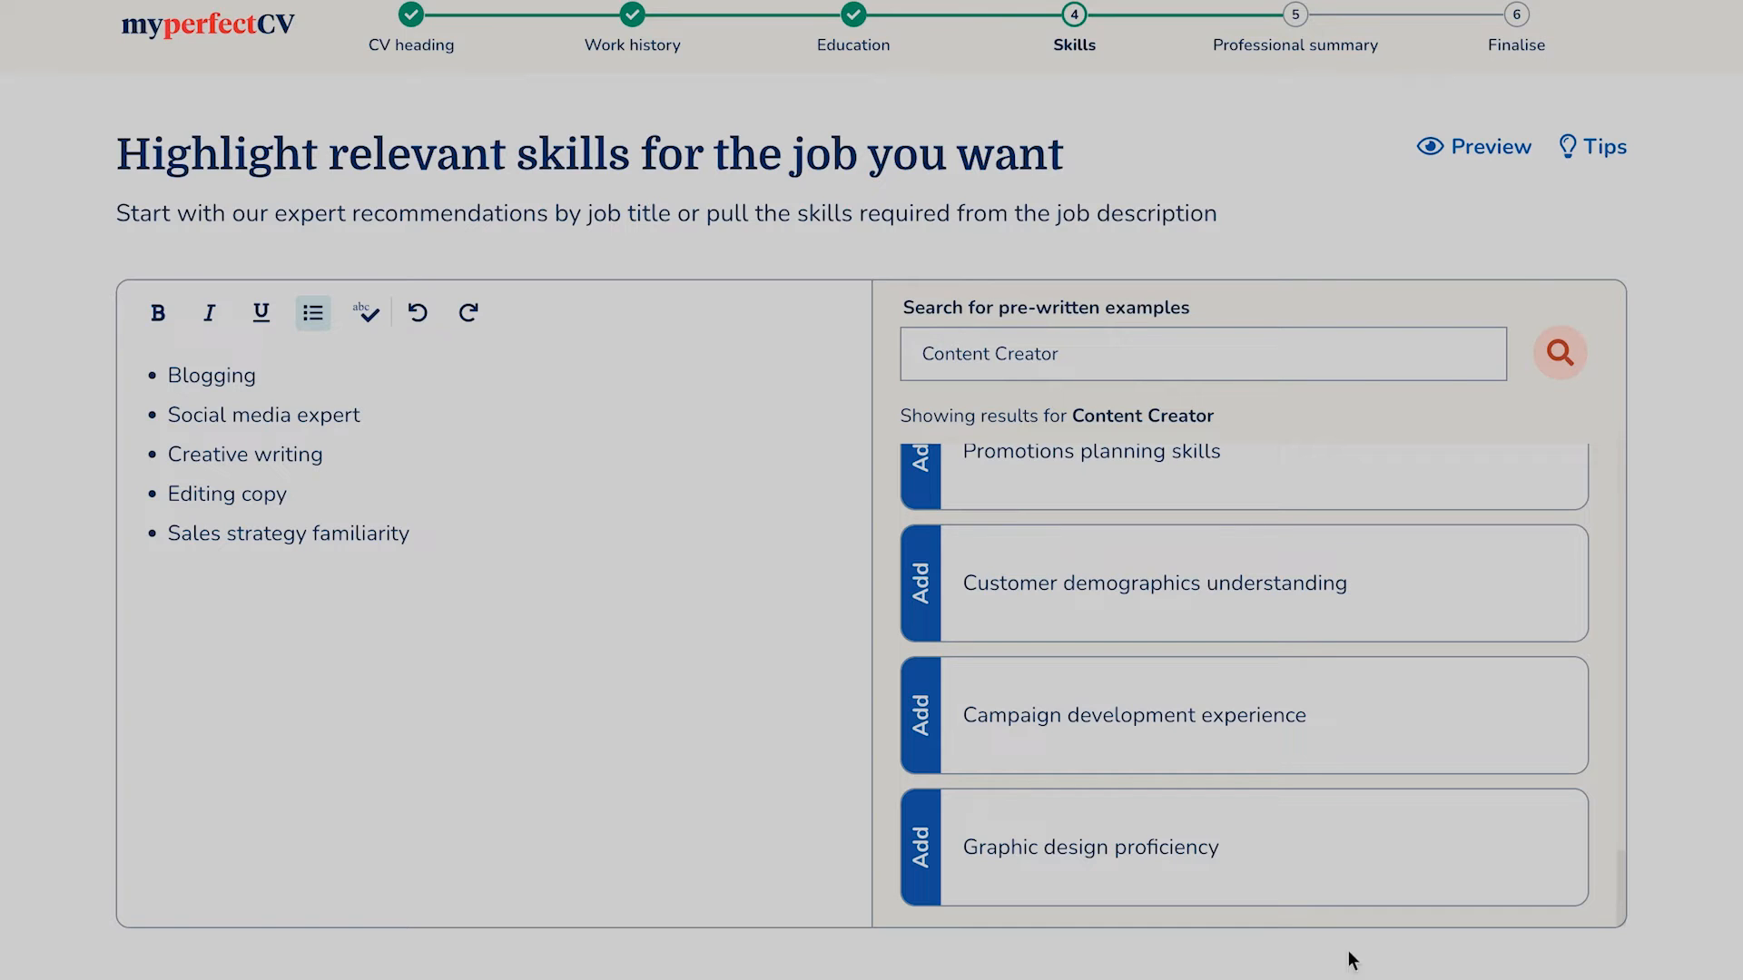
click(398, 560)
key(Return)
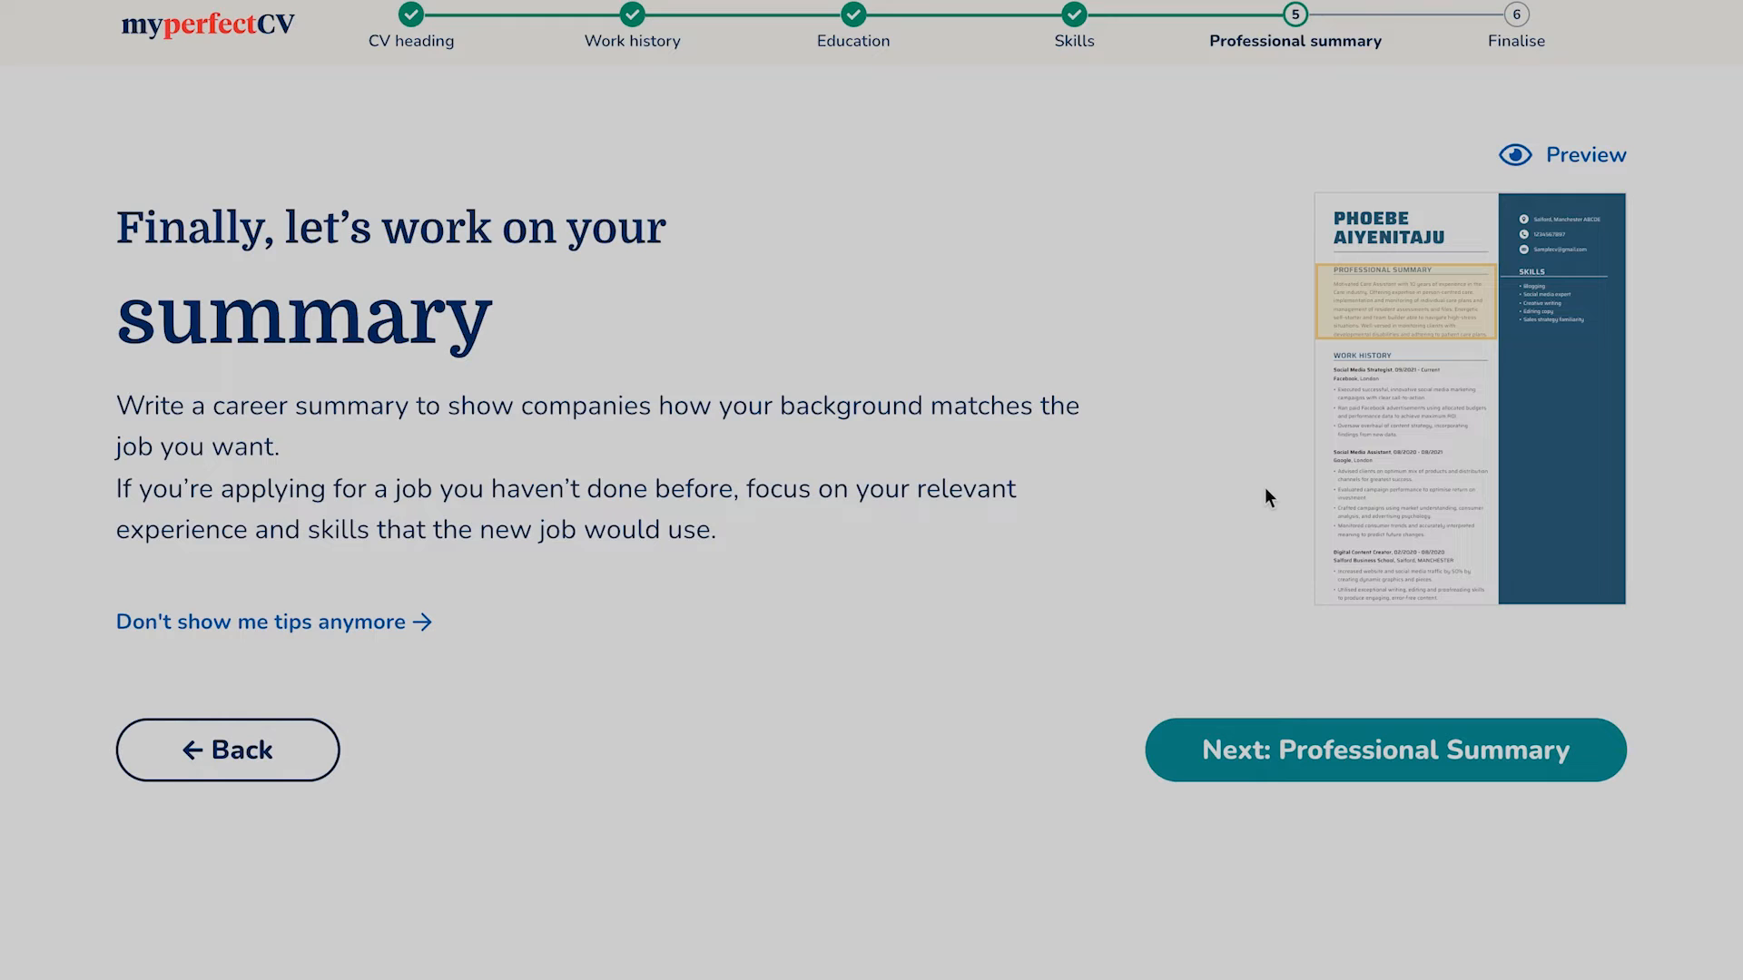
Continue to the professional summary and search its pre-written examples for "content creator".
click(1287, 749)
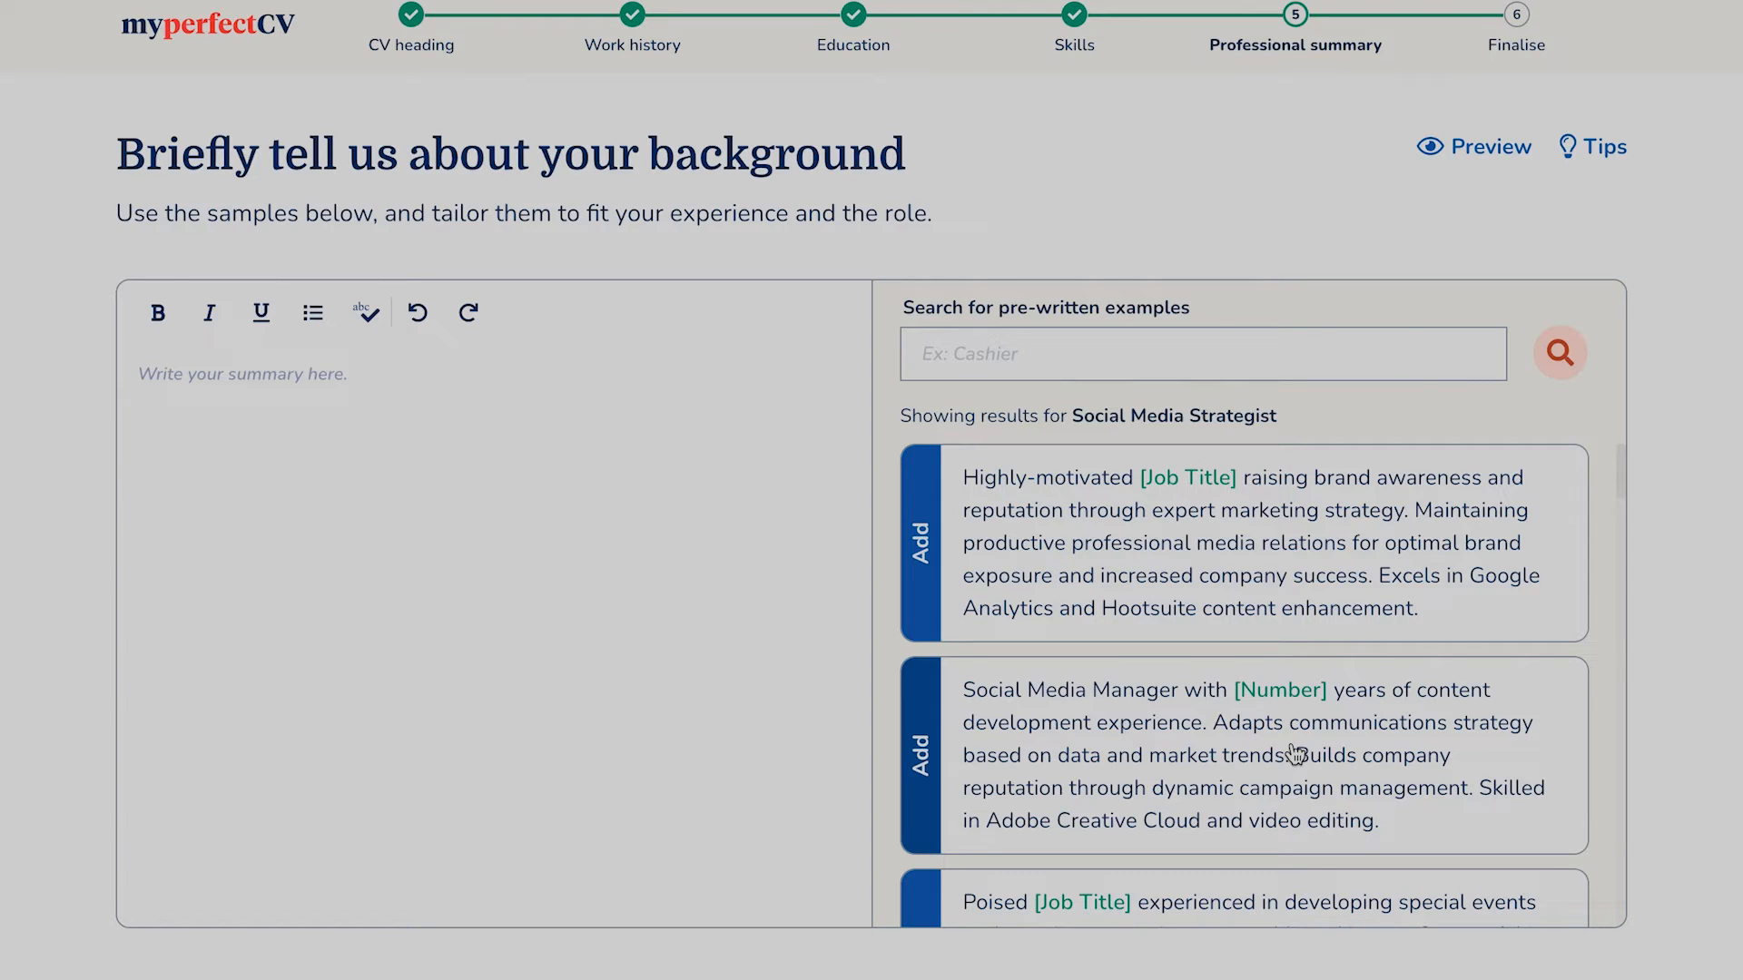
click(1115, 365)
text(co)
key(BackSpace)
key(BackSpace)
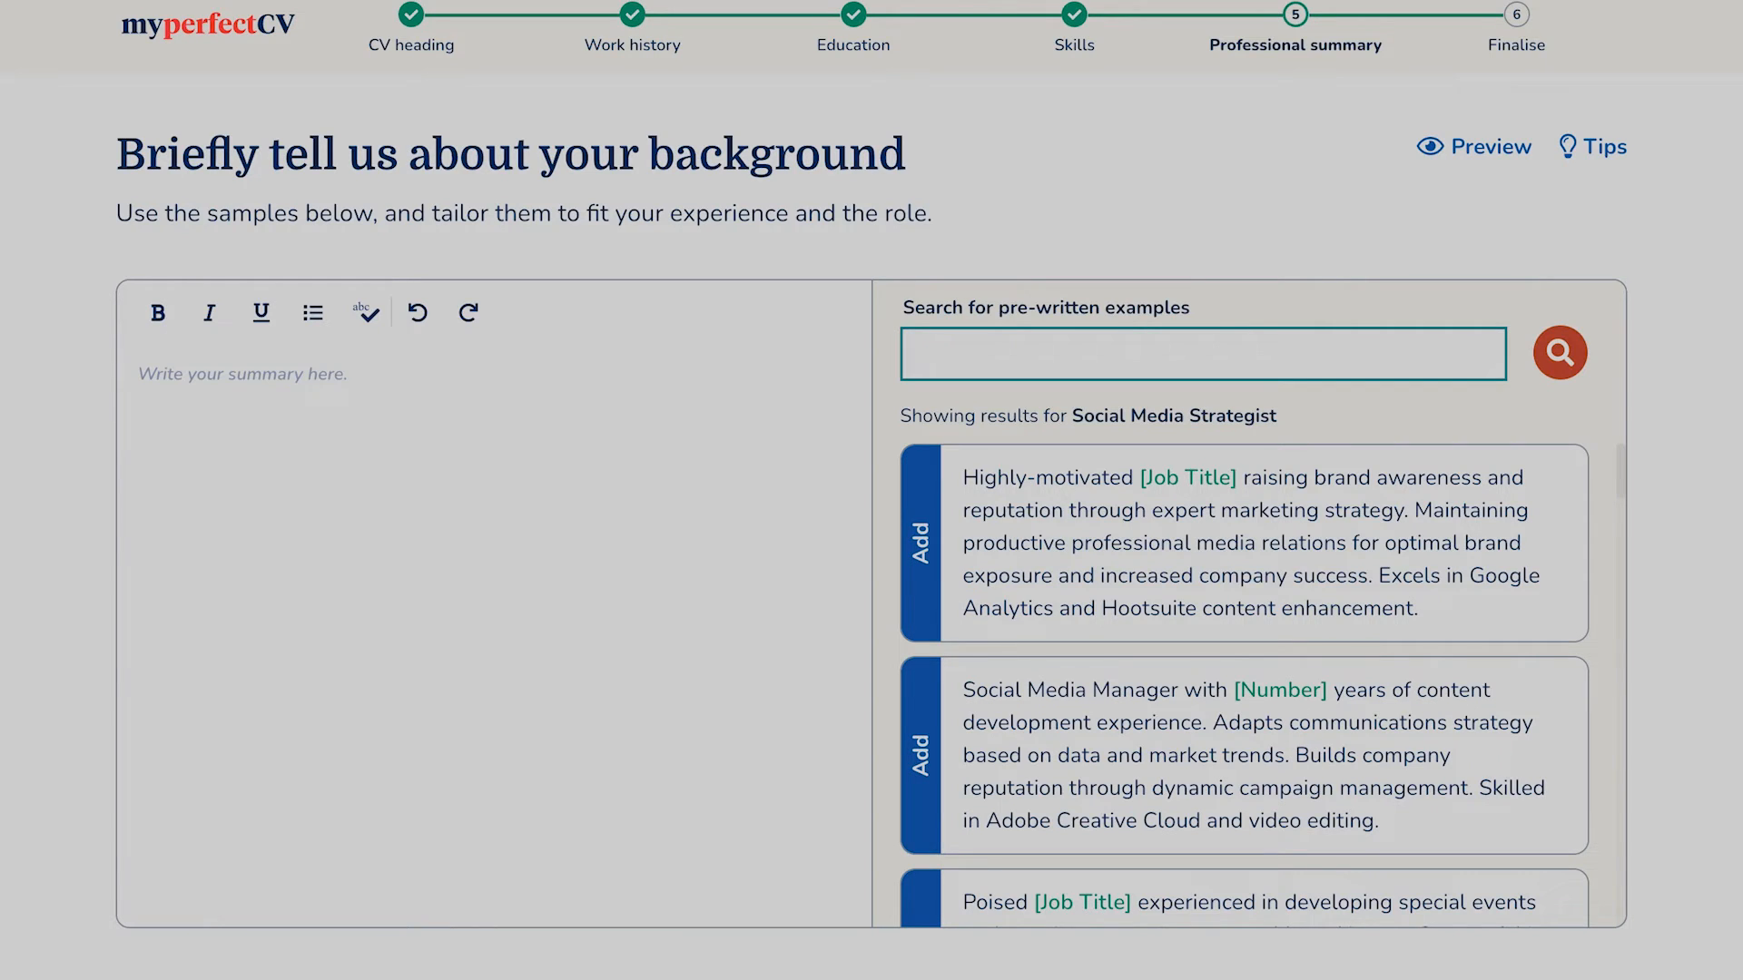
text(content creator)
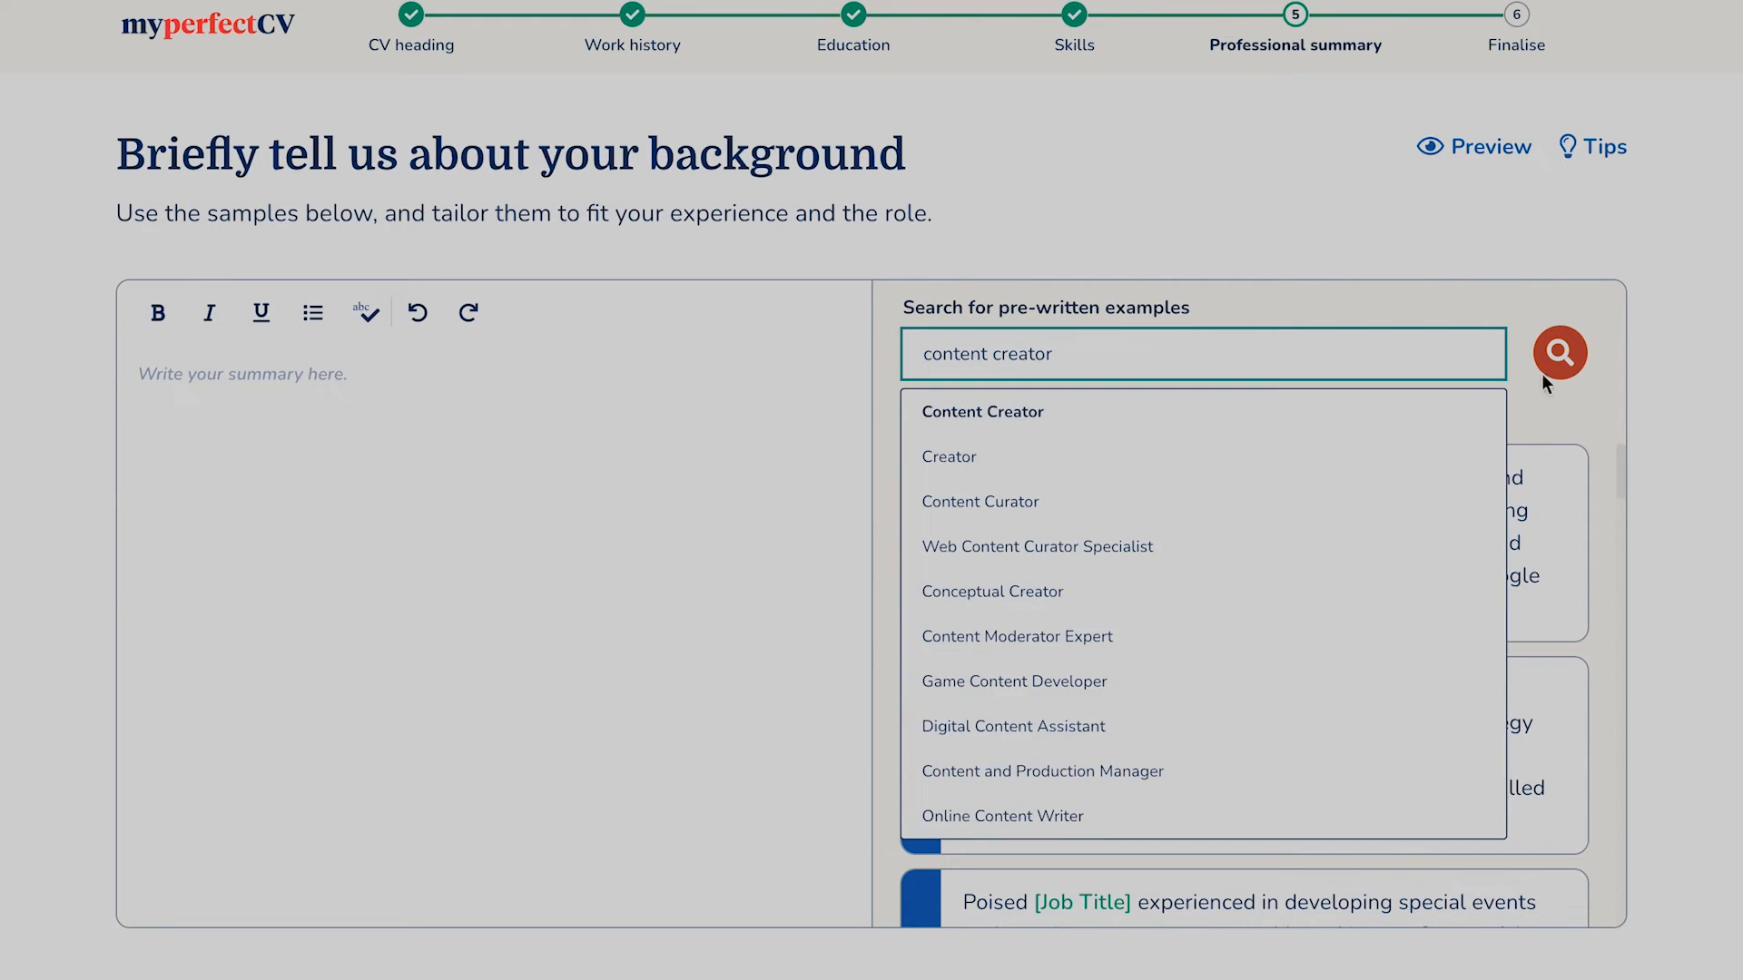
click(1561, 352)
Insert the "Accomplished advertising and marketing professional" summary, delete its last sentence starting "Organises strategies", and save the summary.
scroll(1629, 493, down, 6)
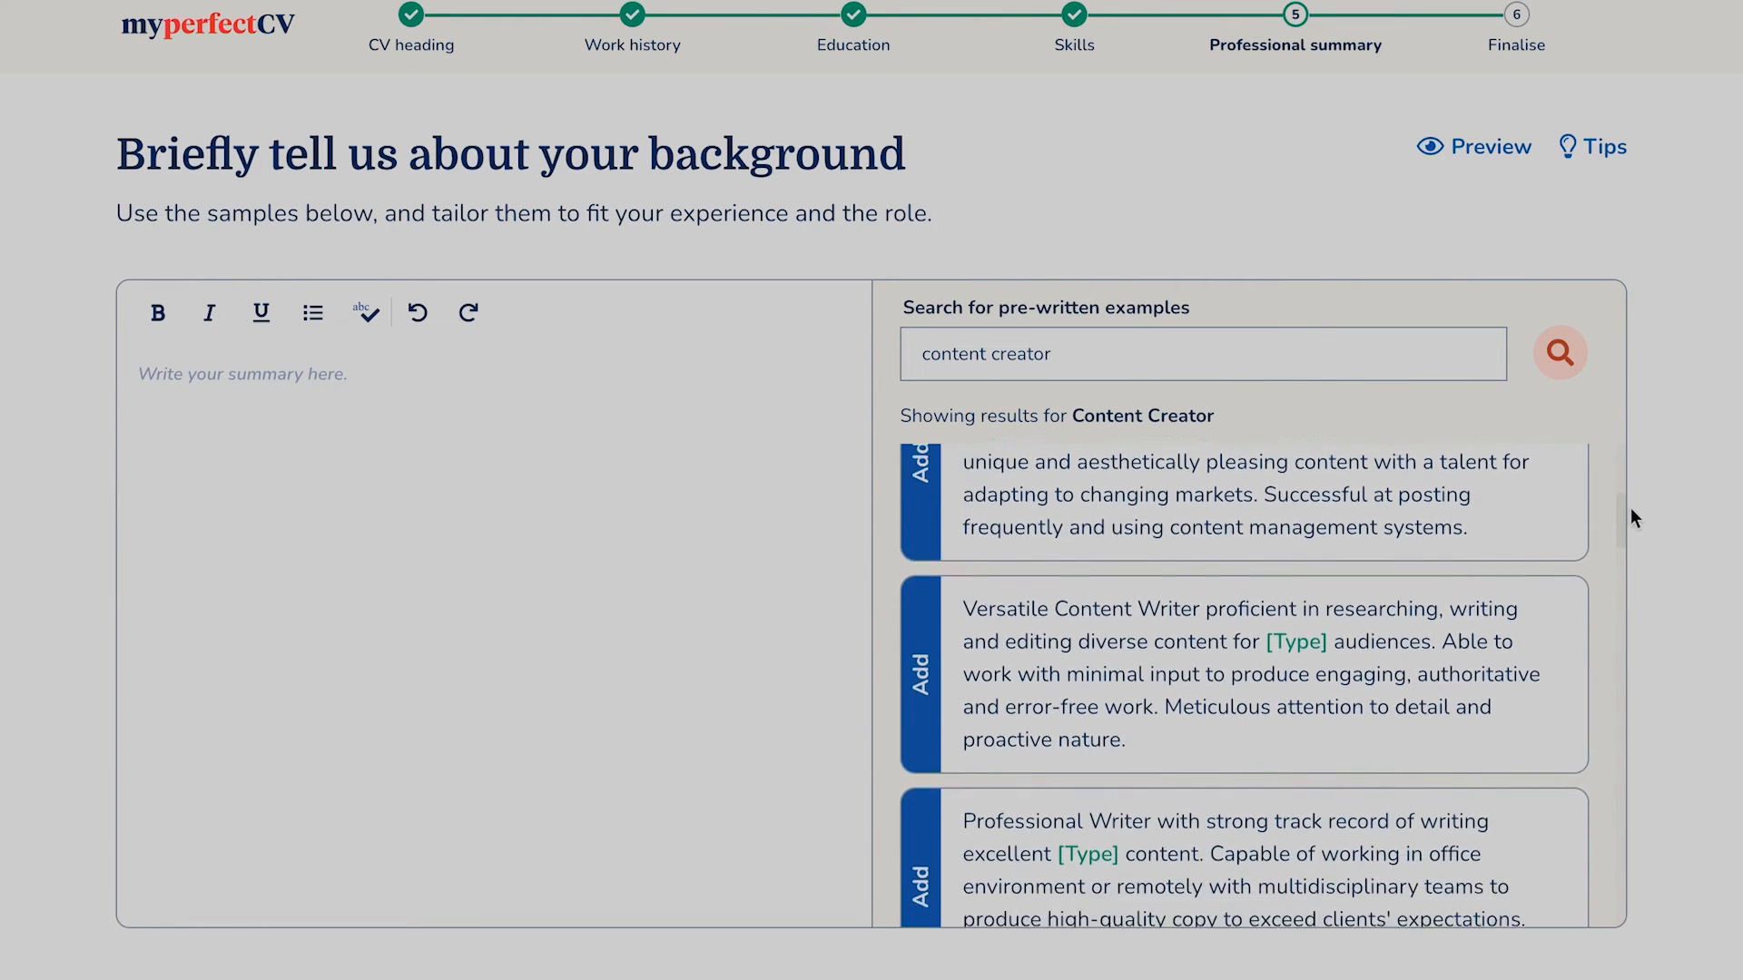
drag(1630, 520, 1623, 581)
click(921, 554)
click(655, 473)
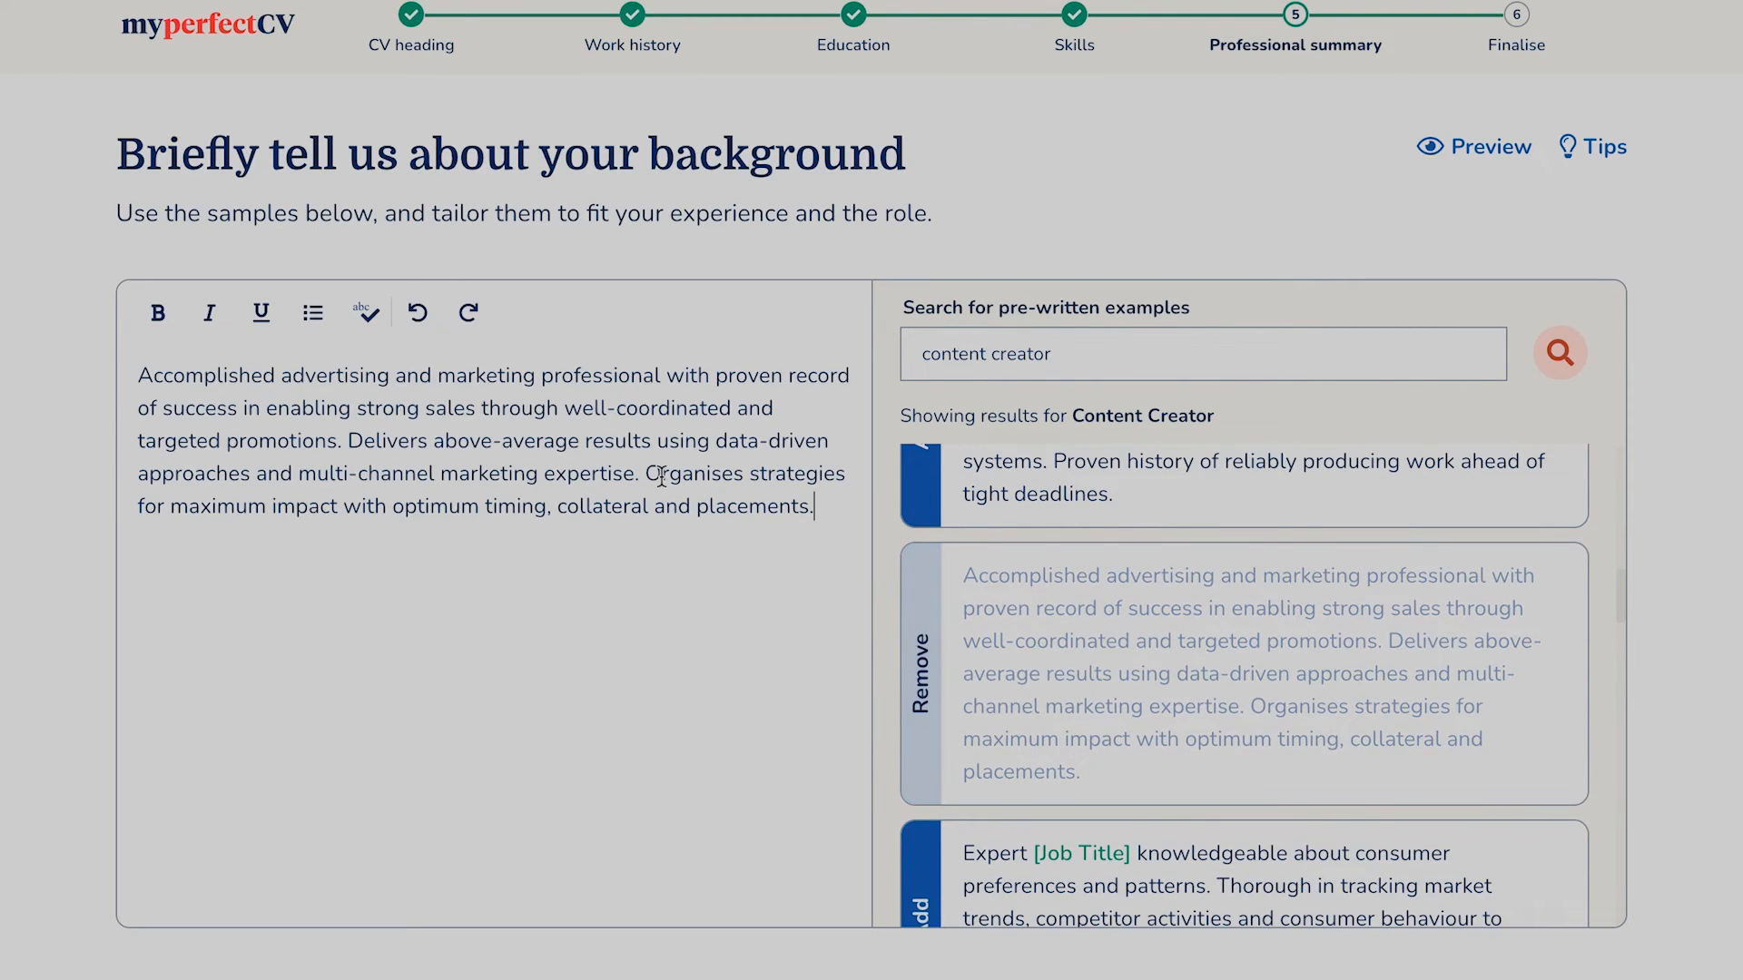
drag(654, 473, 869, 551)
key(BackSpace)
key(BackSpace)
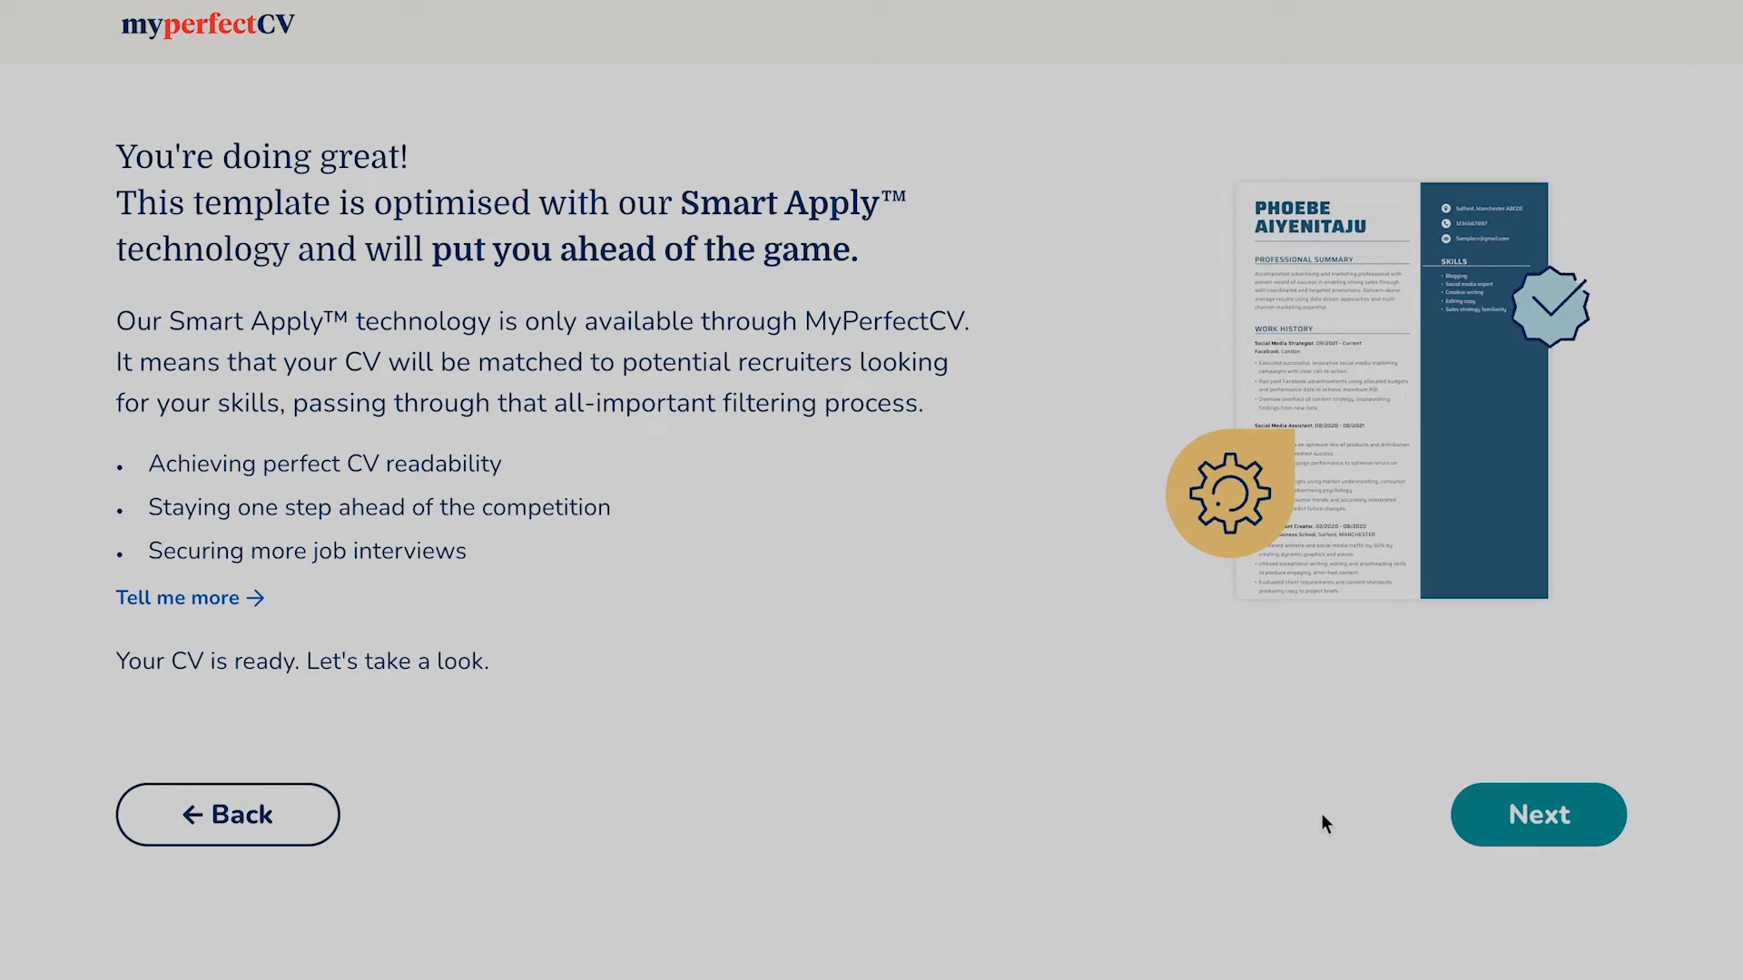
Continue to the CV review page and look over the completed CV and the template options.
click(1567, 817)
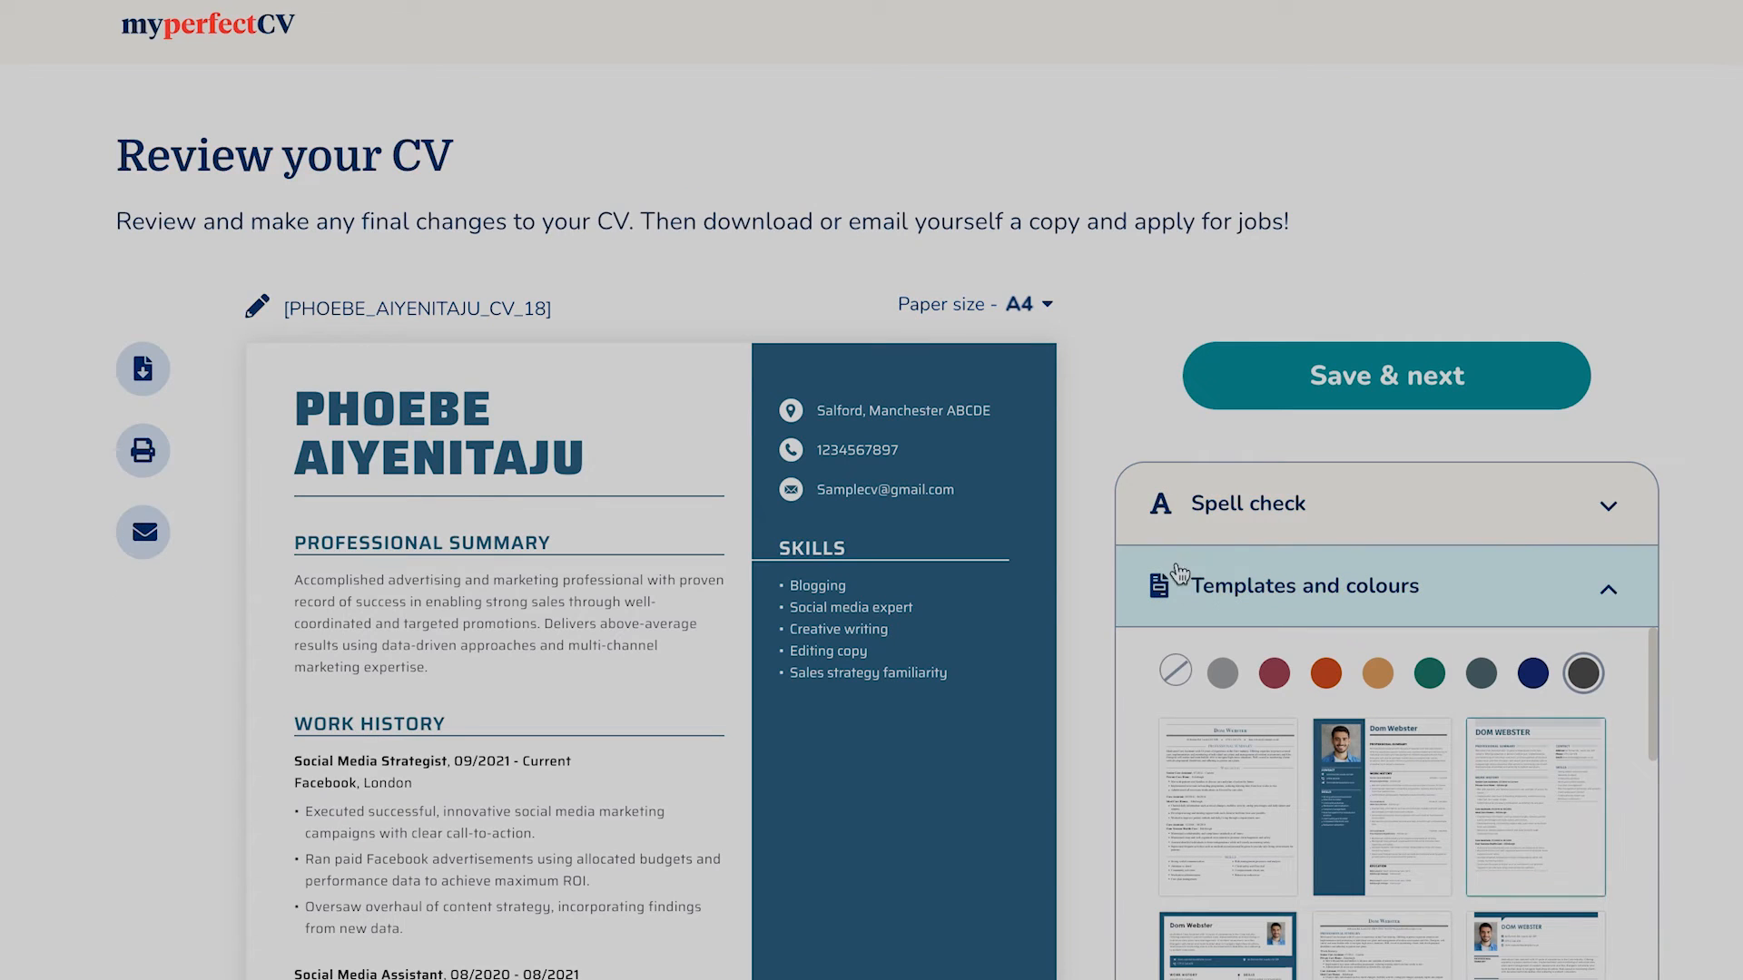
scroll(1081, 558, down, 3)
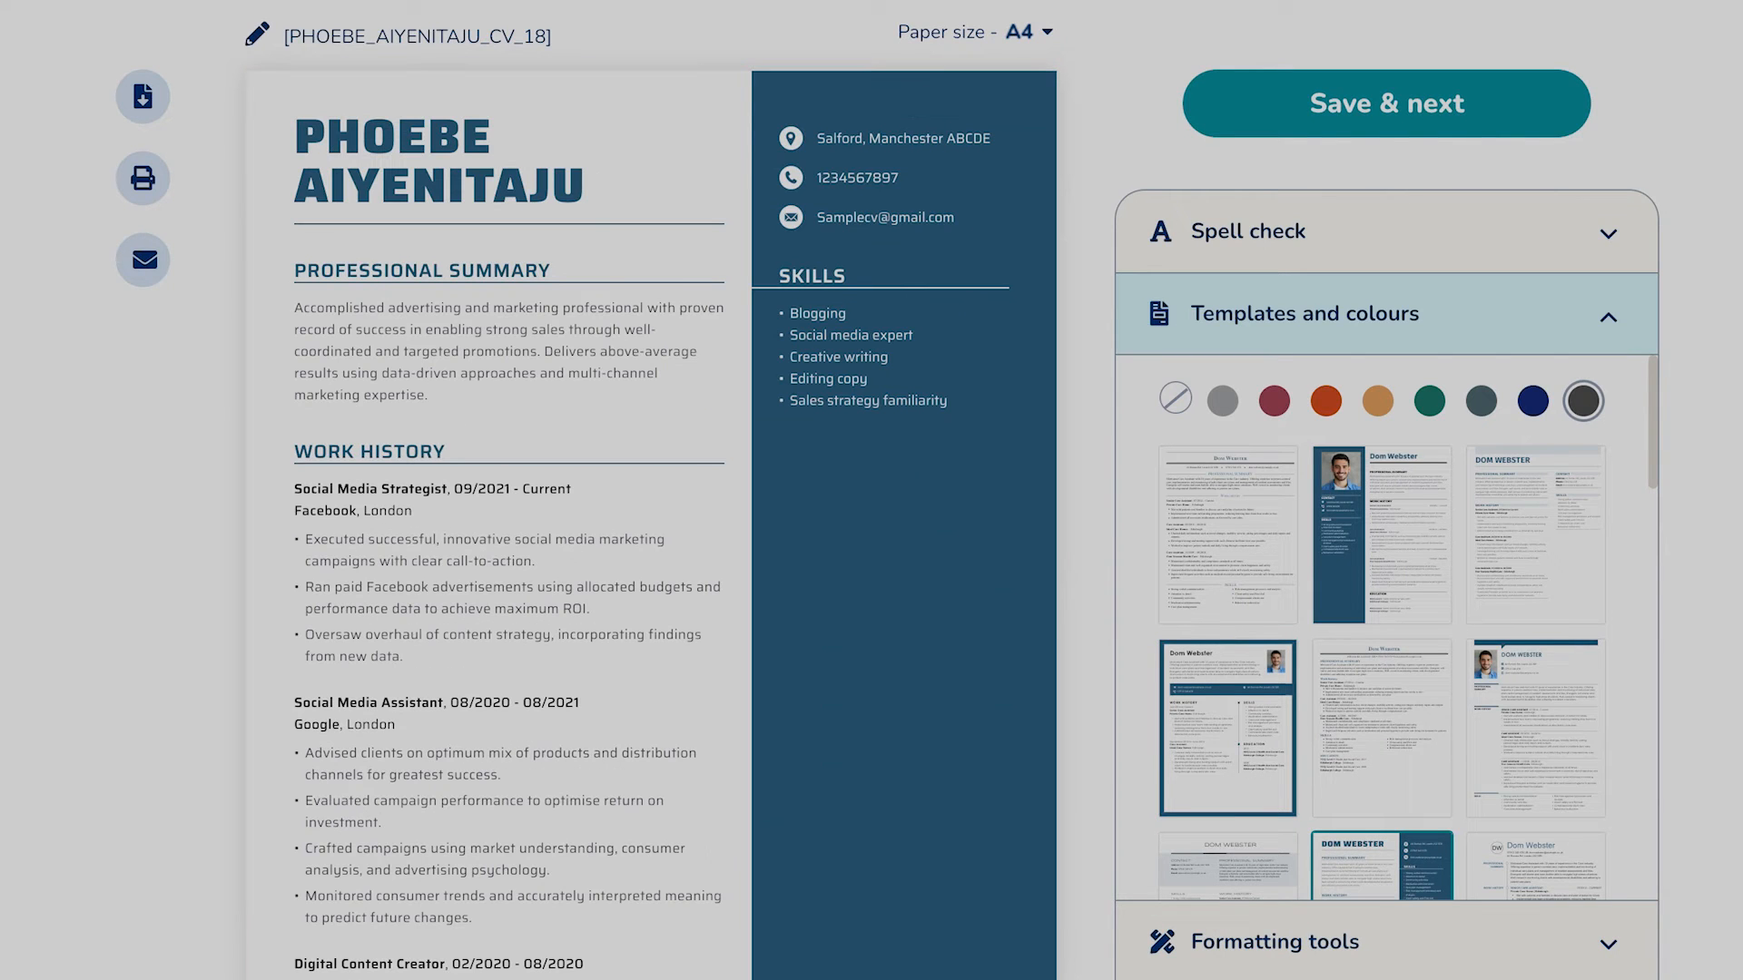
click(1247, 978)
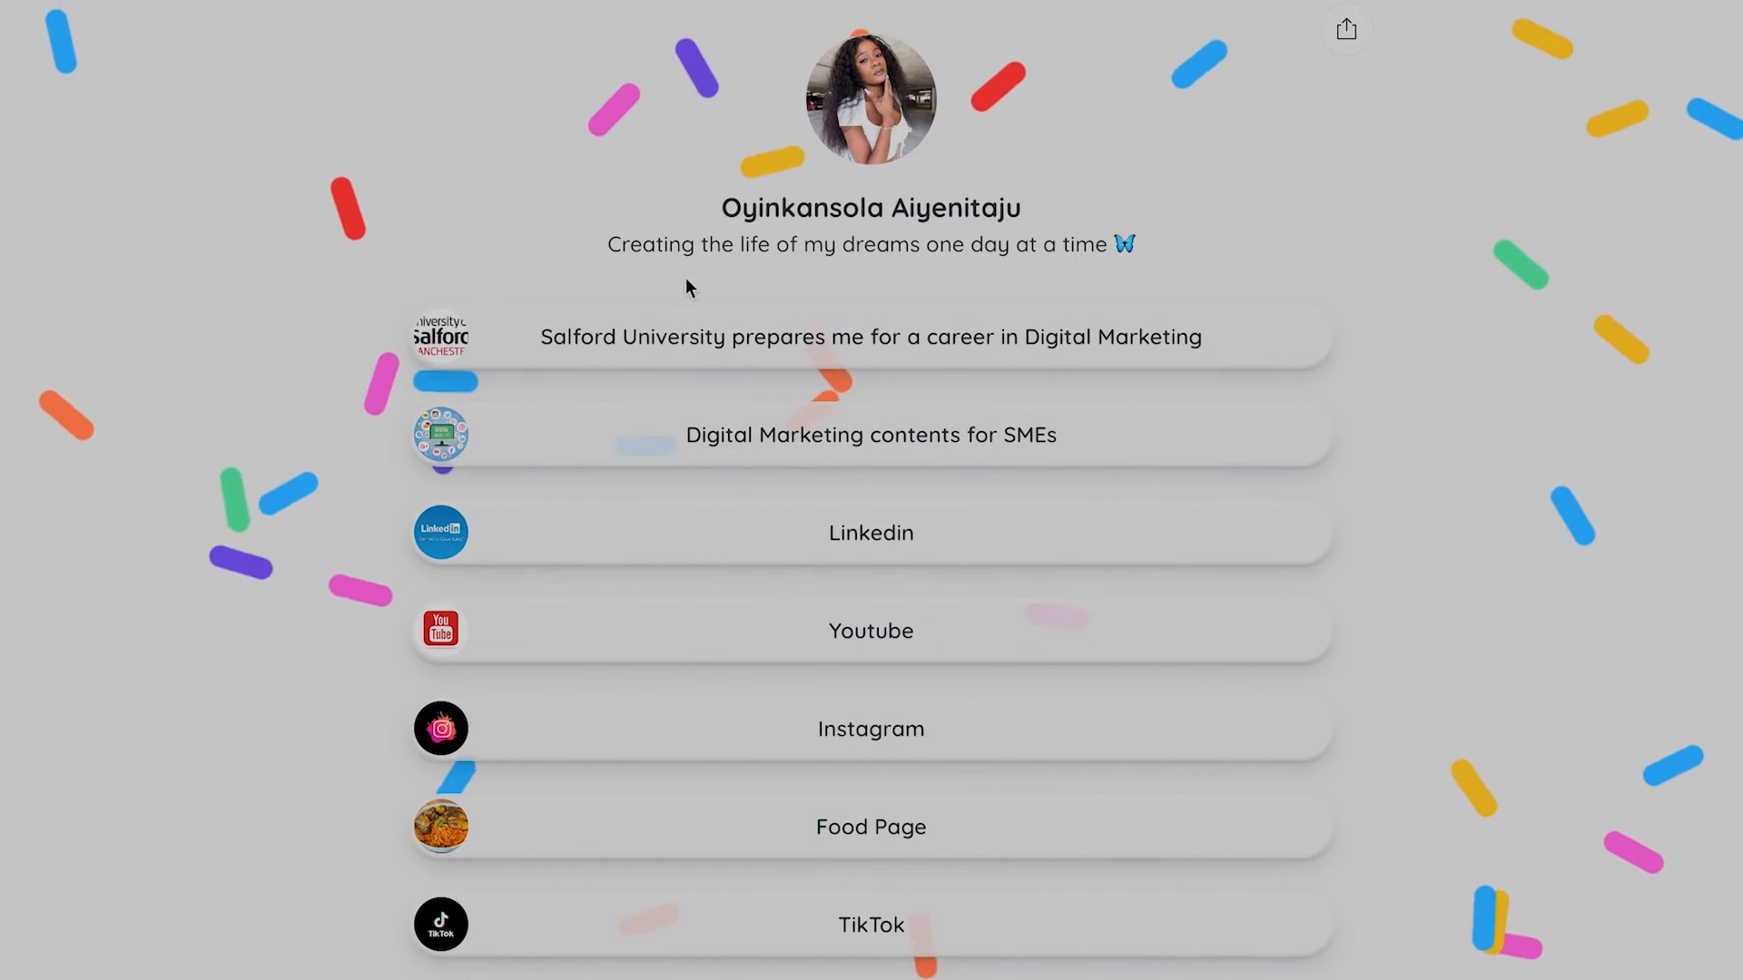
Open the Salford University digital marketing article from the personal links page and read through the WordPress blog post.
click(673, 345)
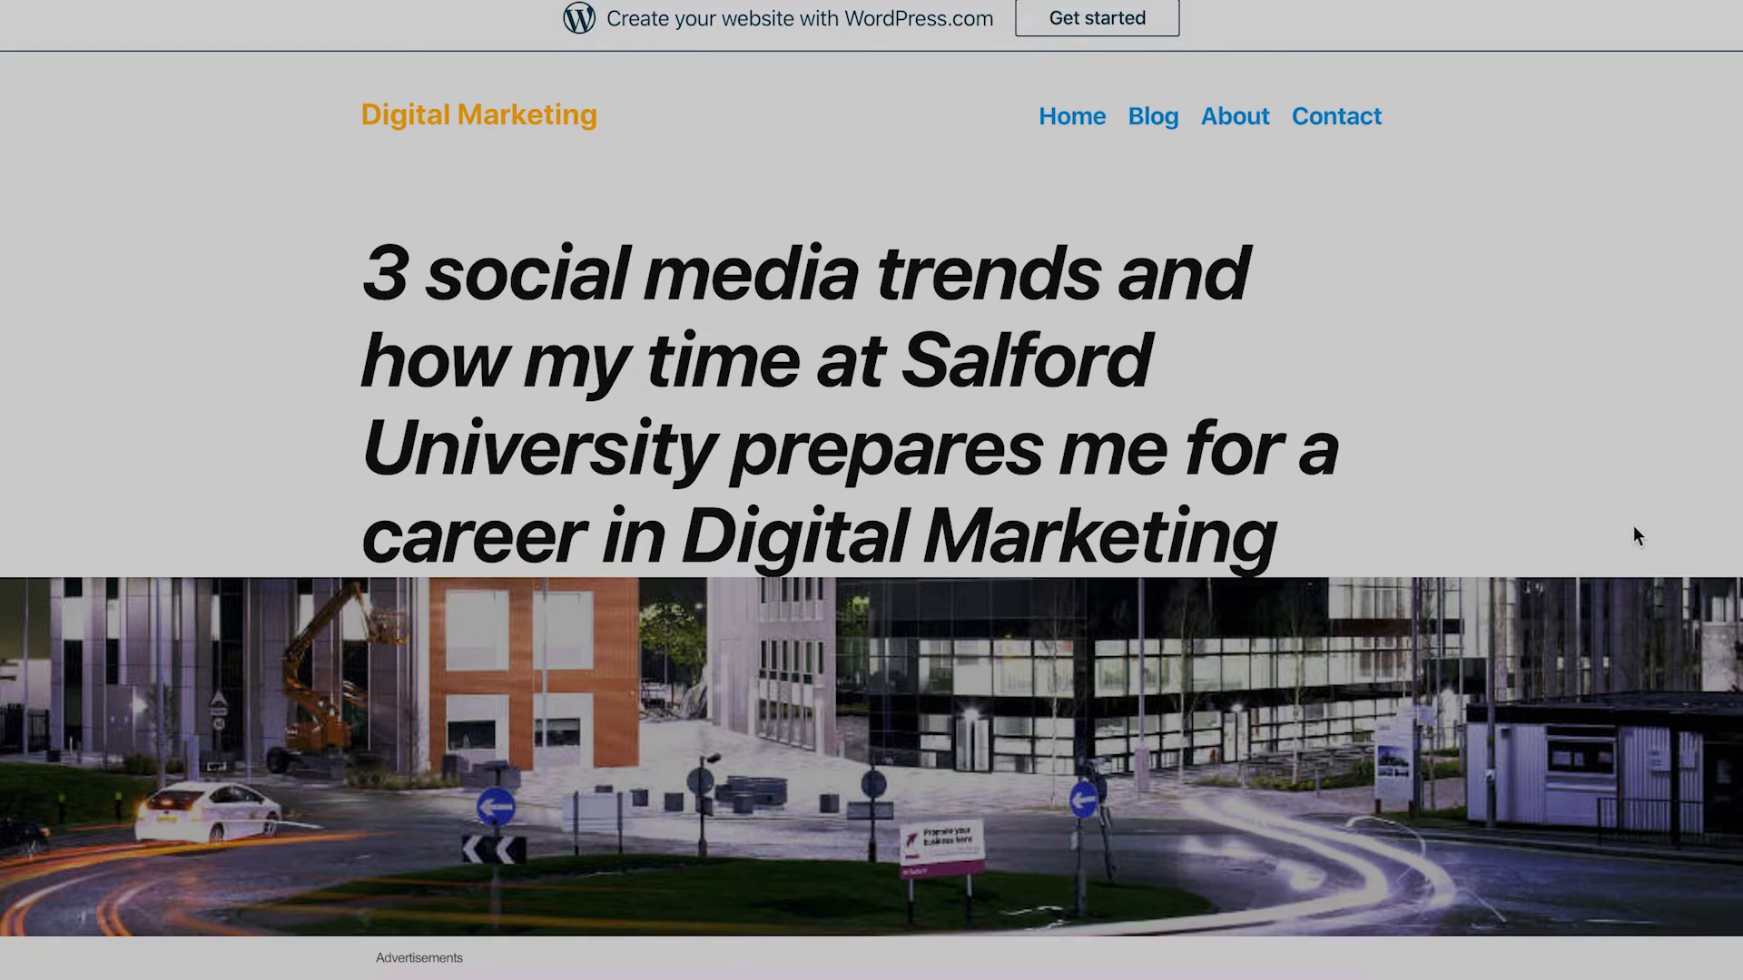
scroll(1632, 525, down, 3)
scroll(1632, 525, down, 4)
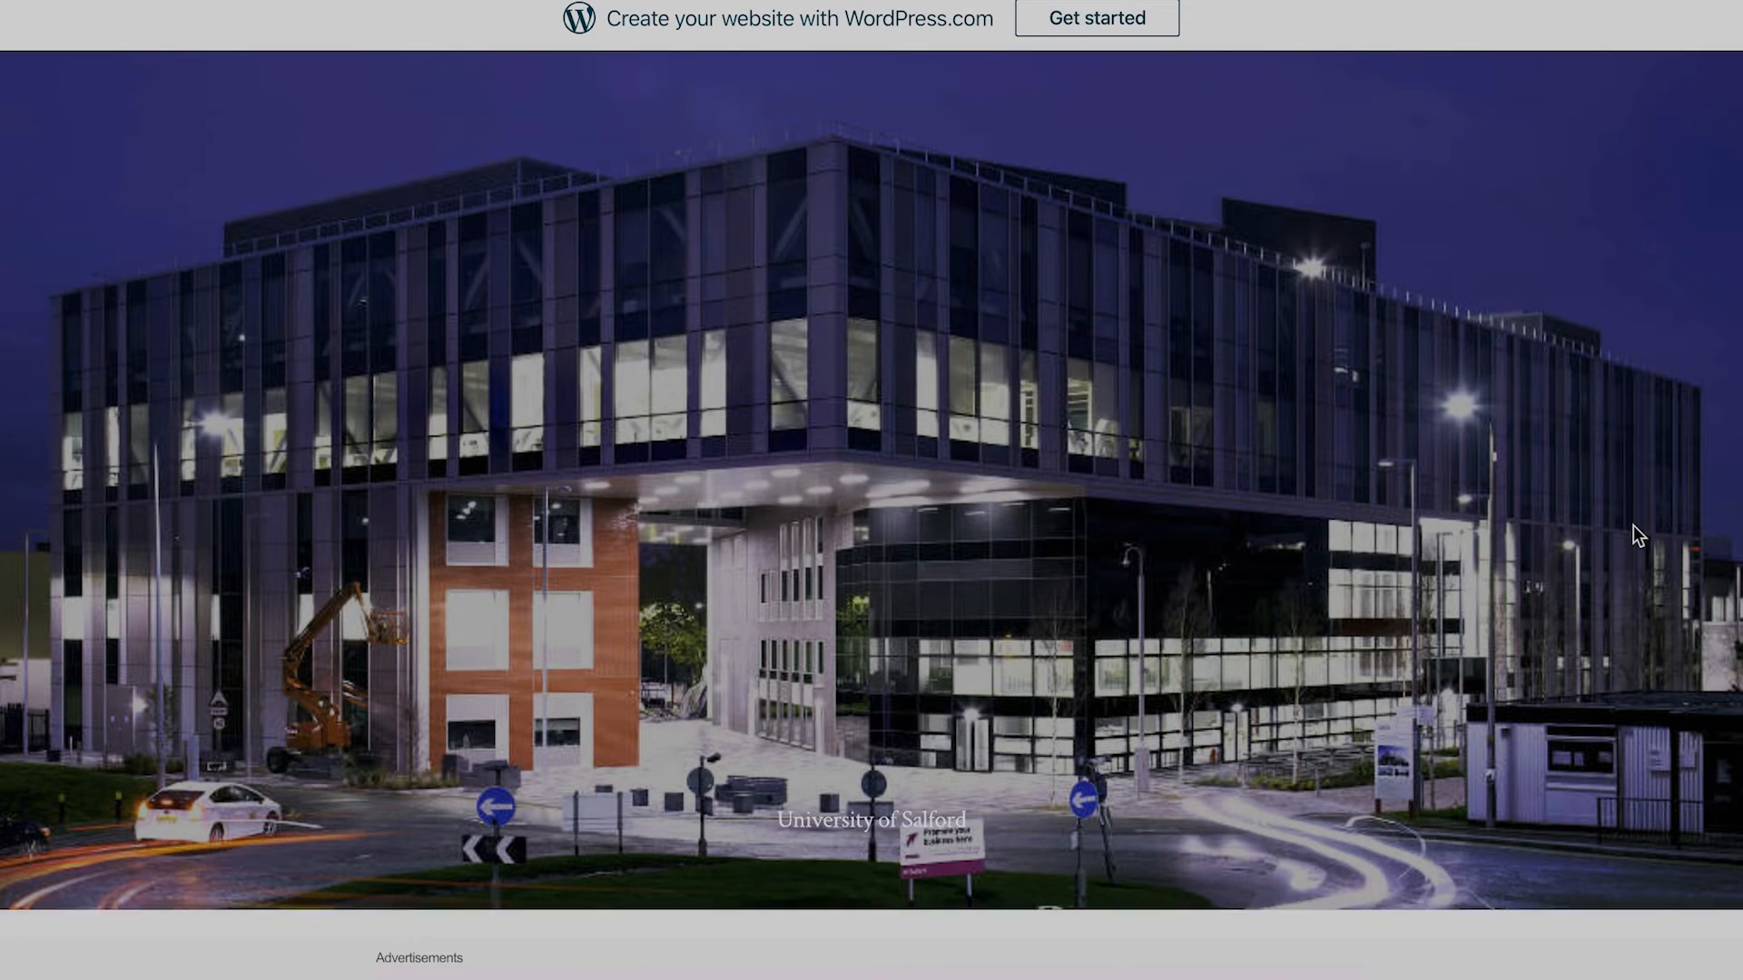
scroll(1632, 526, down, 6)
scroll(1632, 526, down, 9)
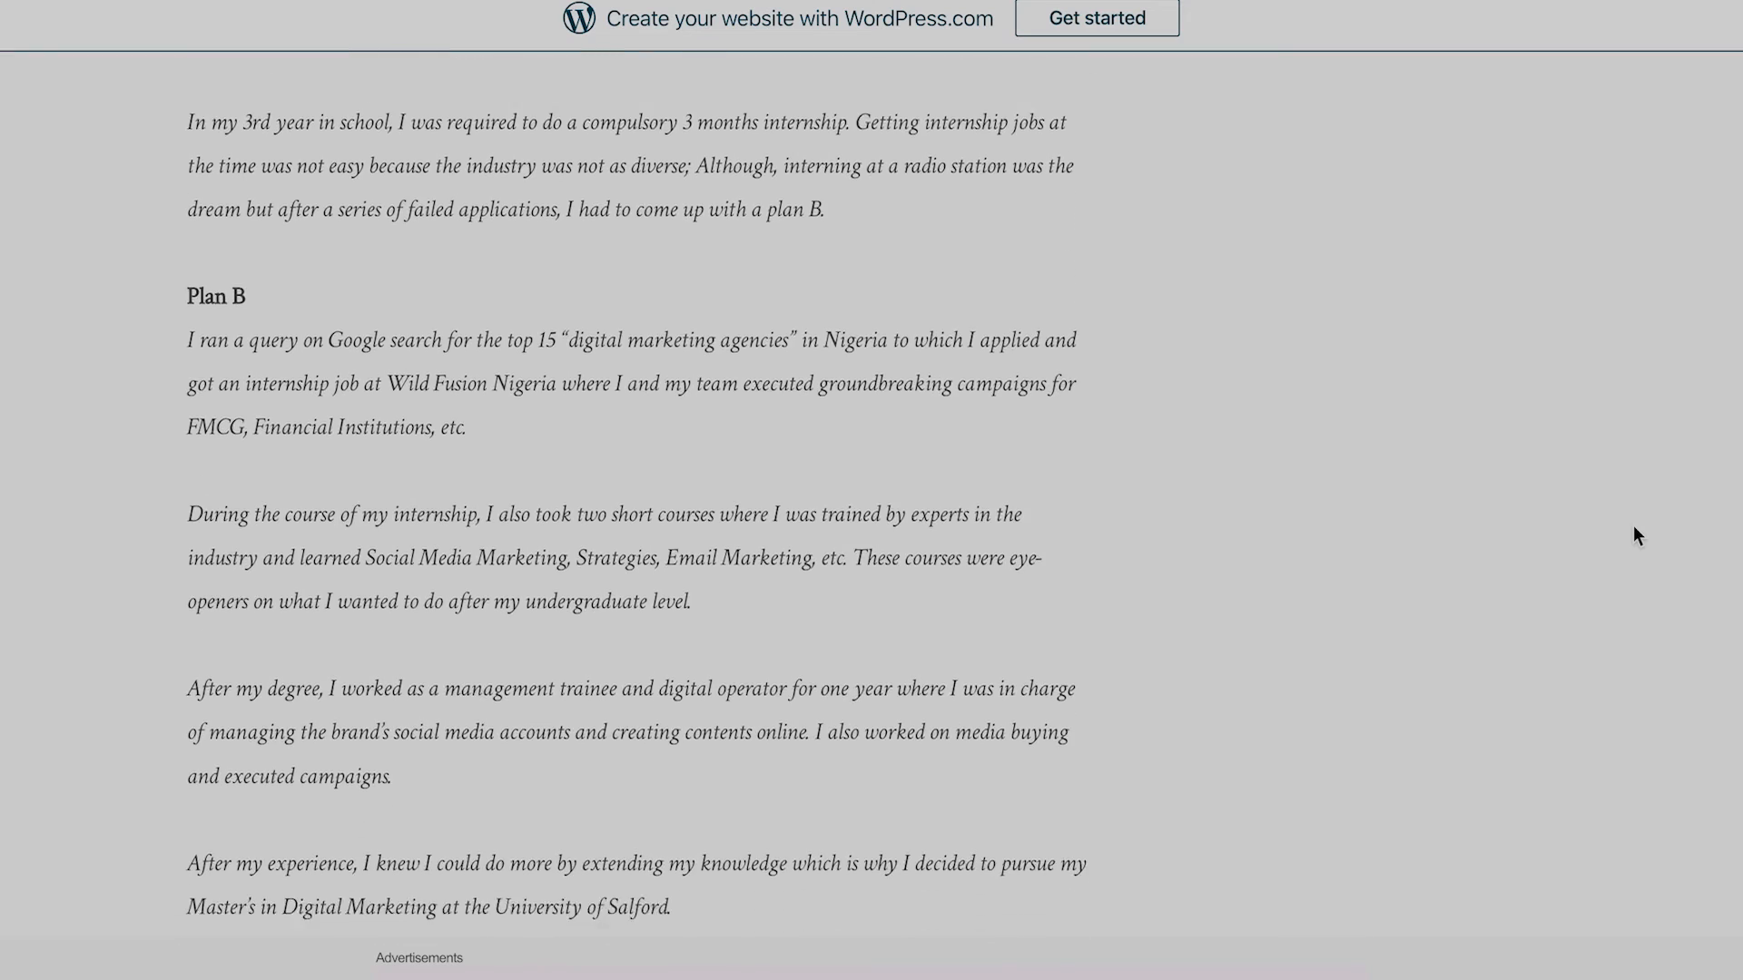
scroll(1632, 526, down, 2)
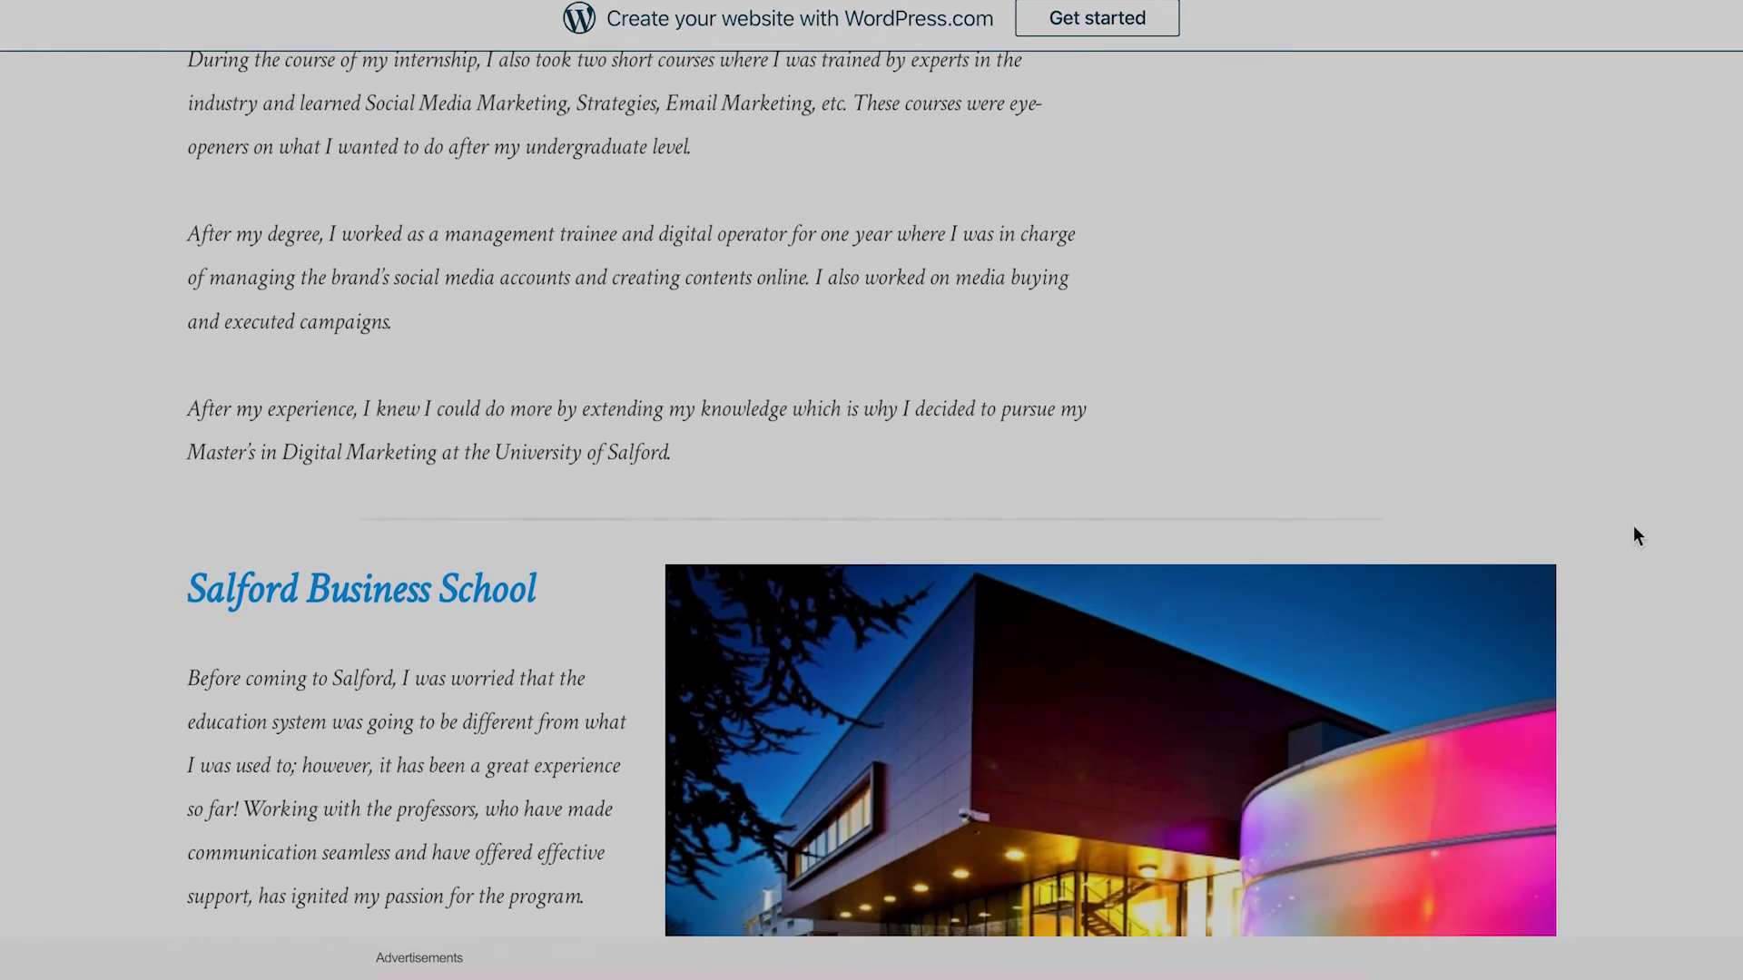
scroll(1632, 526, down, 9)
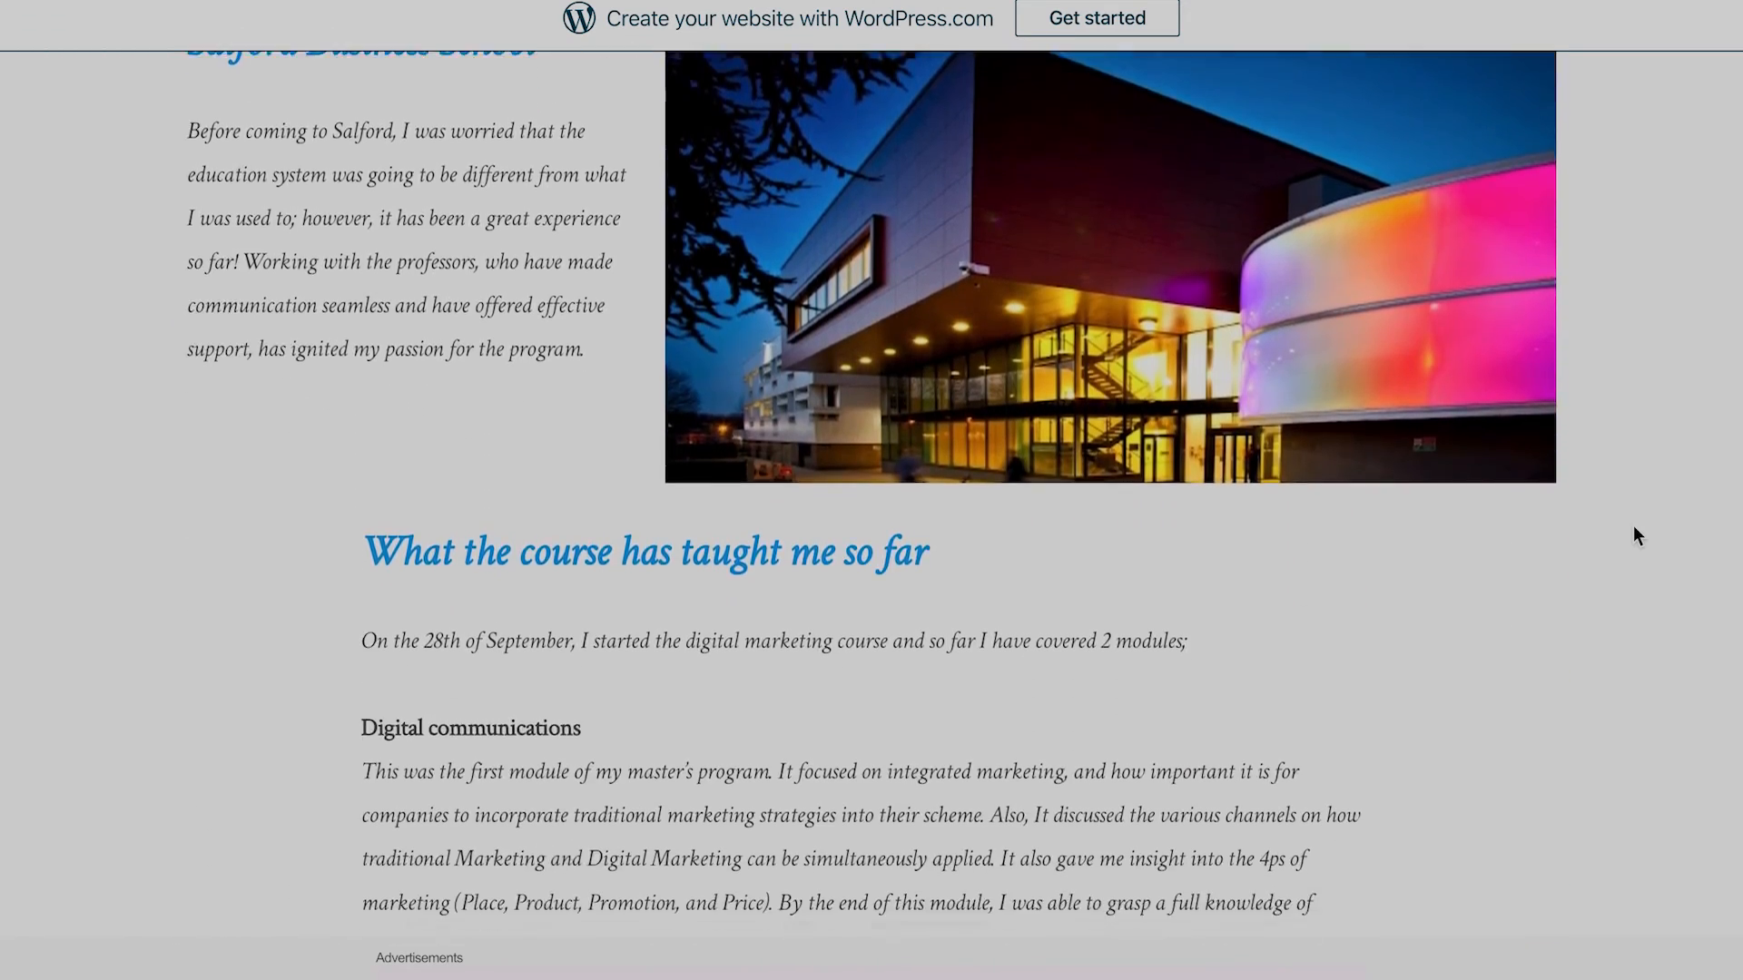
scroll(1633, 527, down, 13)
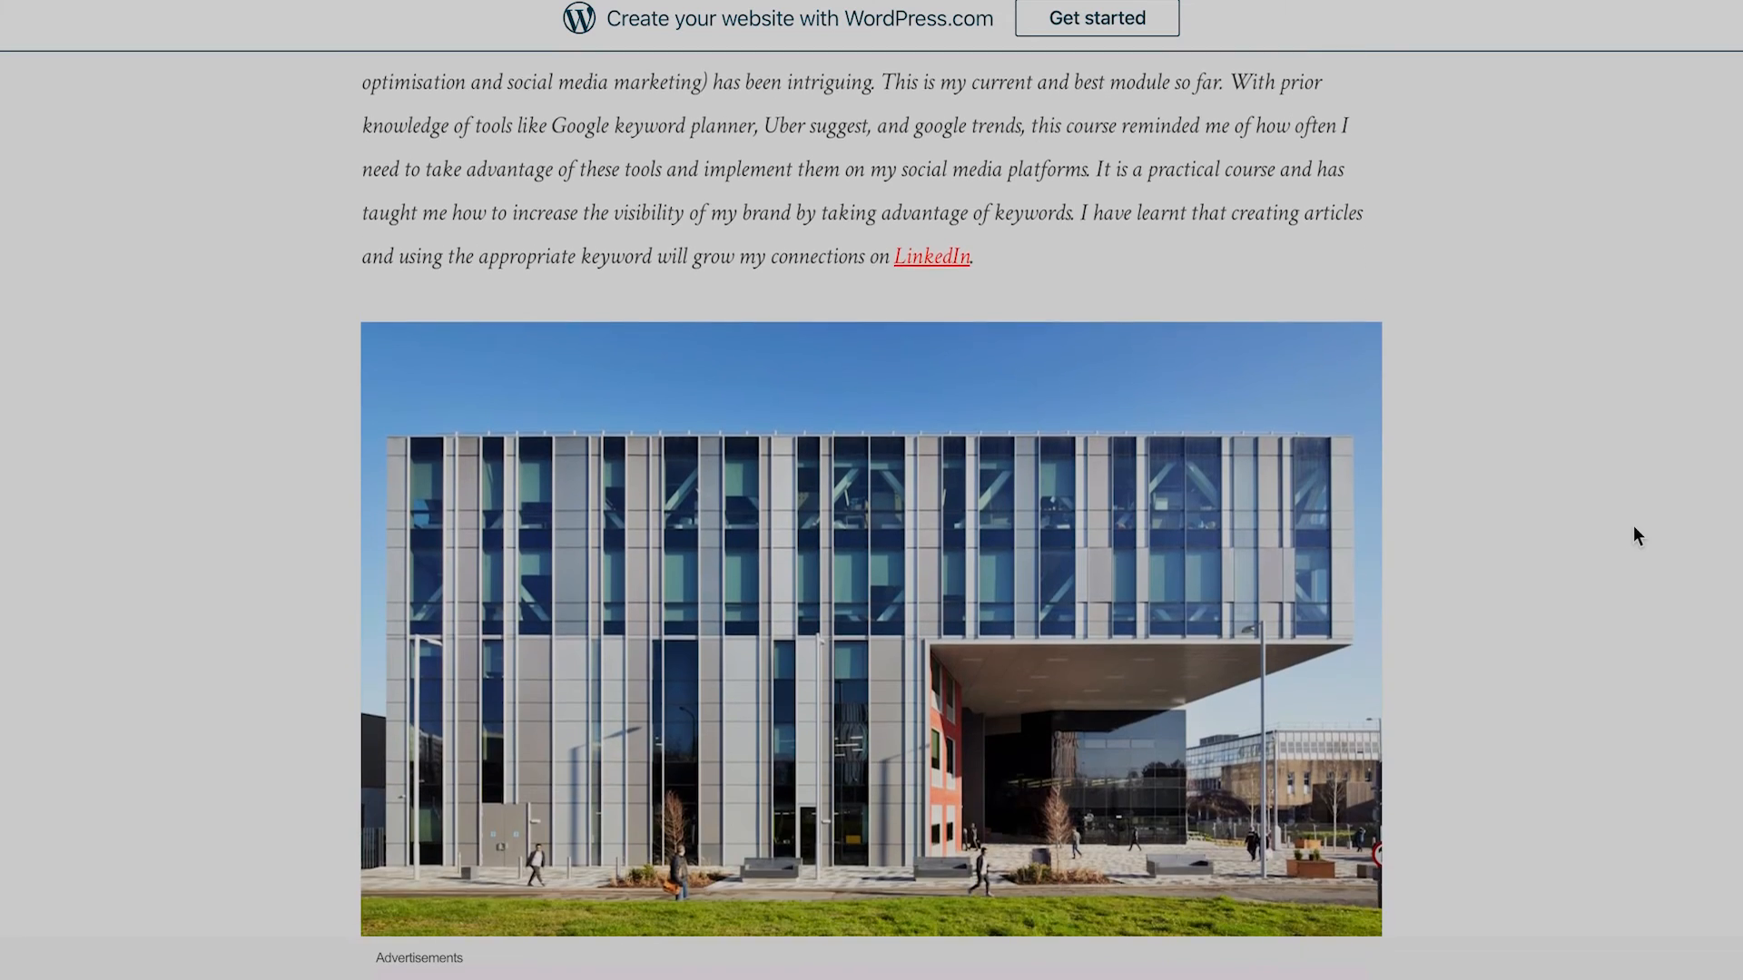
scroll(1632, 525, down, 12)
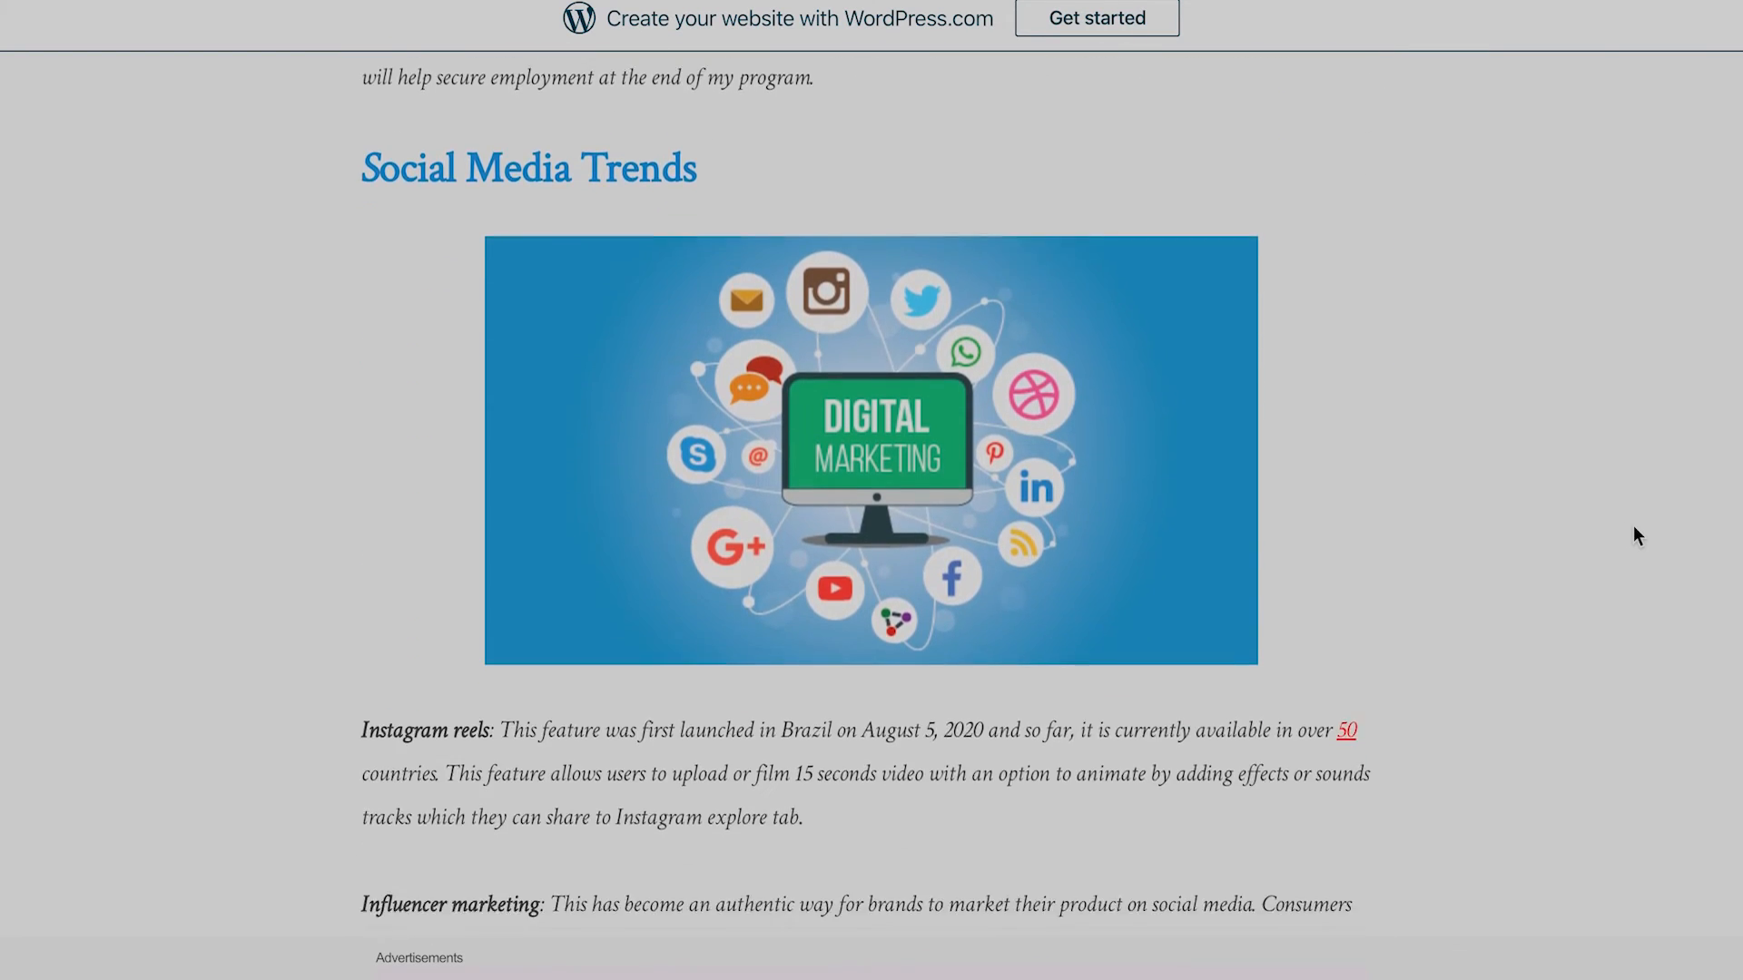
scroll(1632, 525, down, 2)
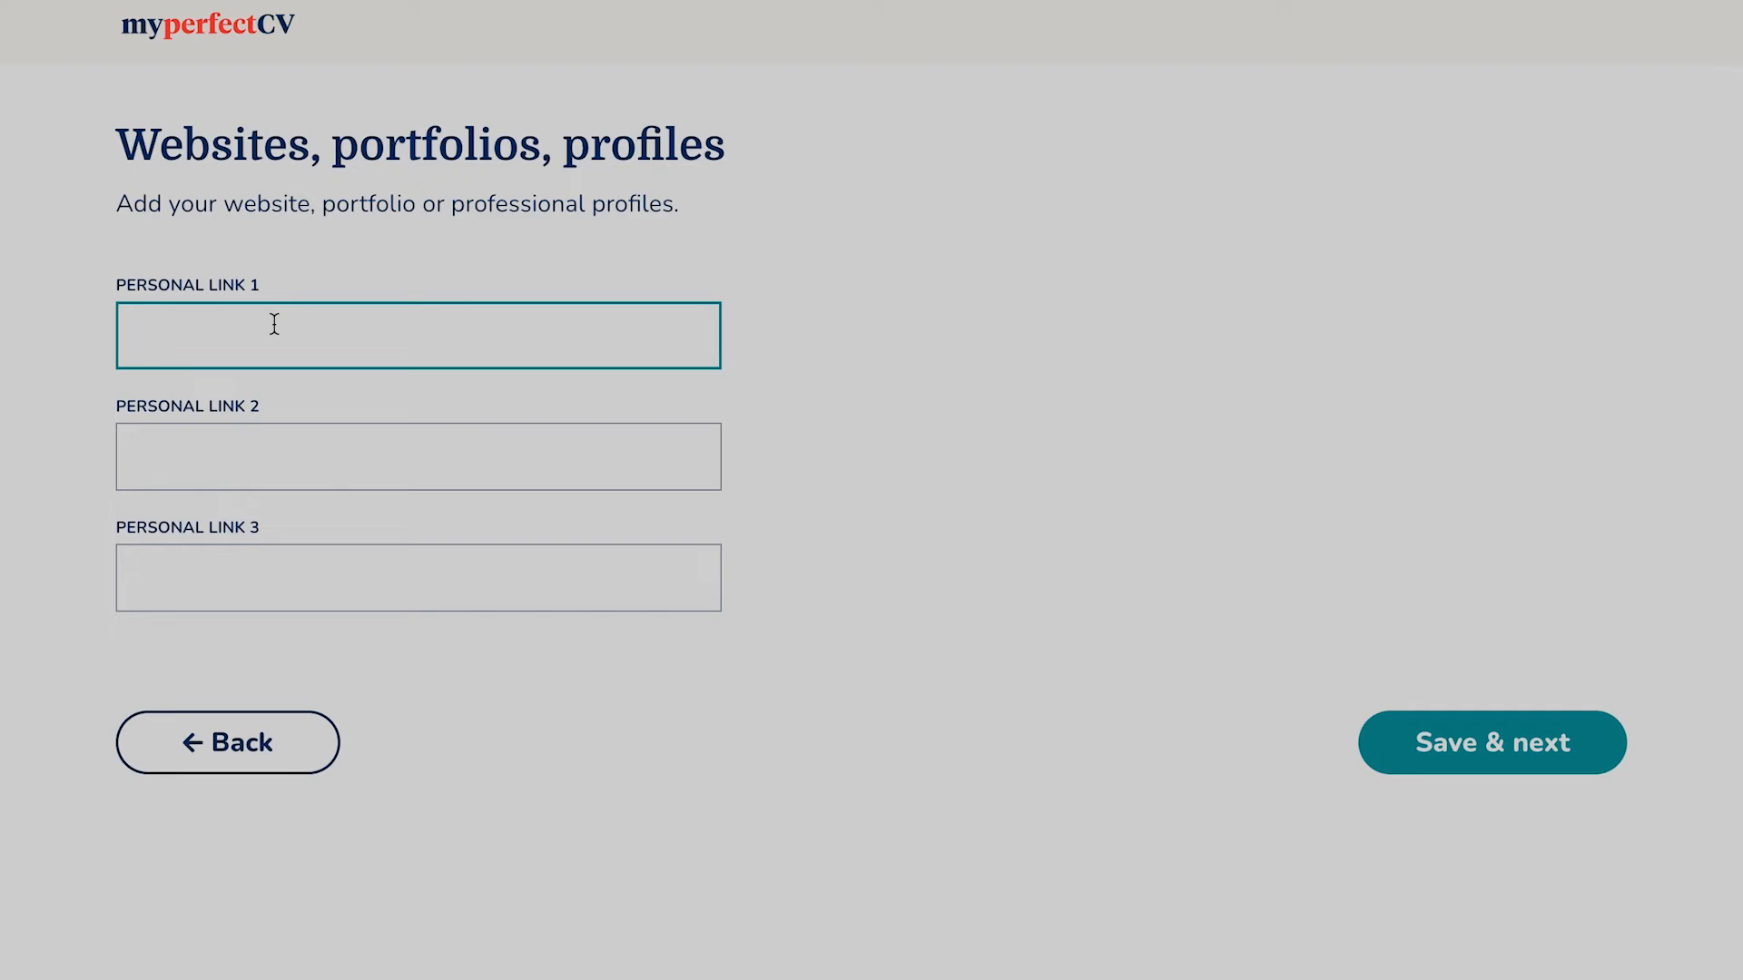
Enter the personal WordPress blog address as the CV's first personal link.
text(https://oyinkansoladigitalmarketing.wordpress.com/)
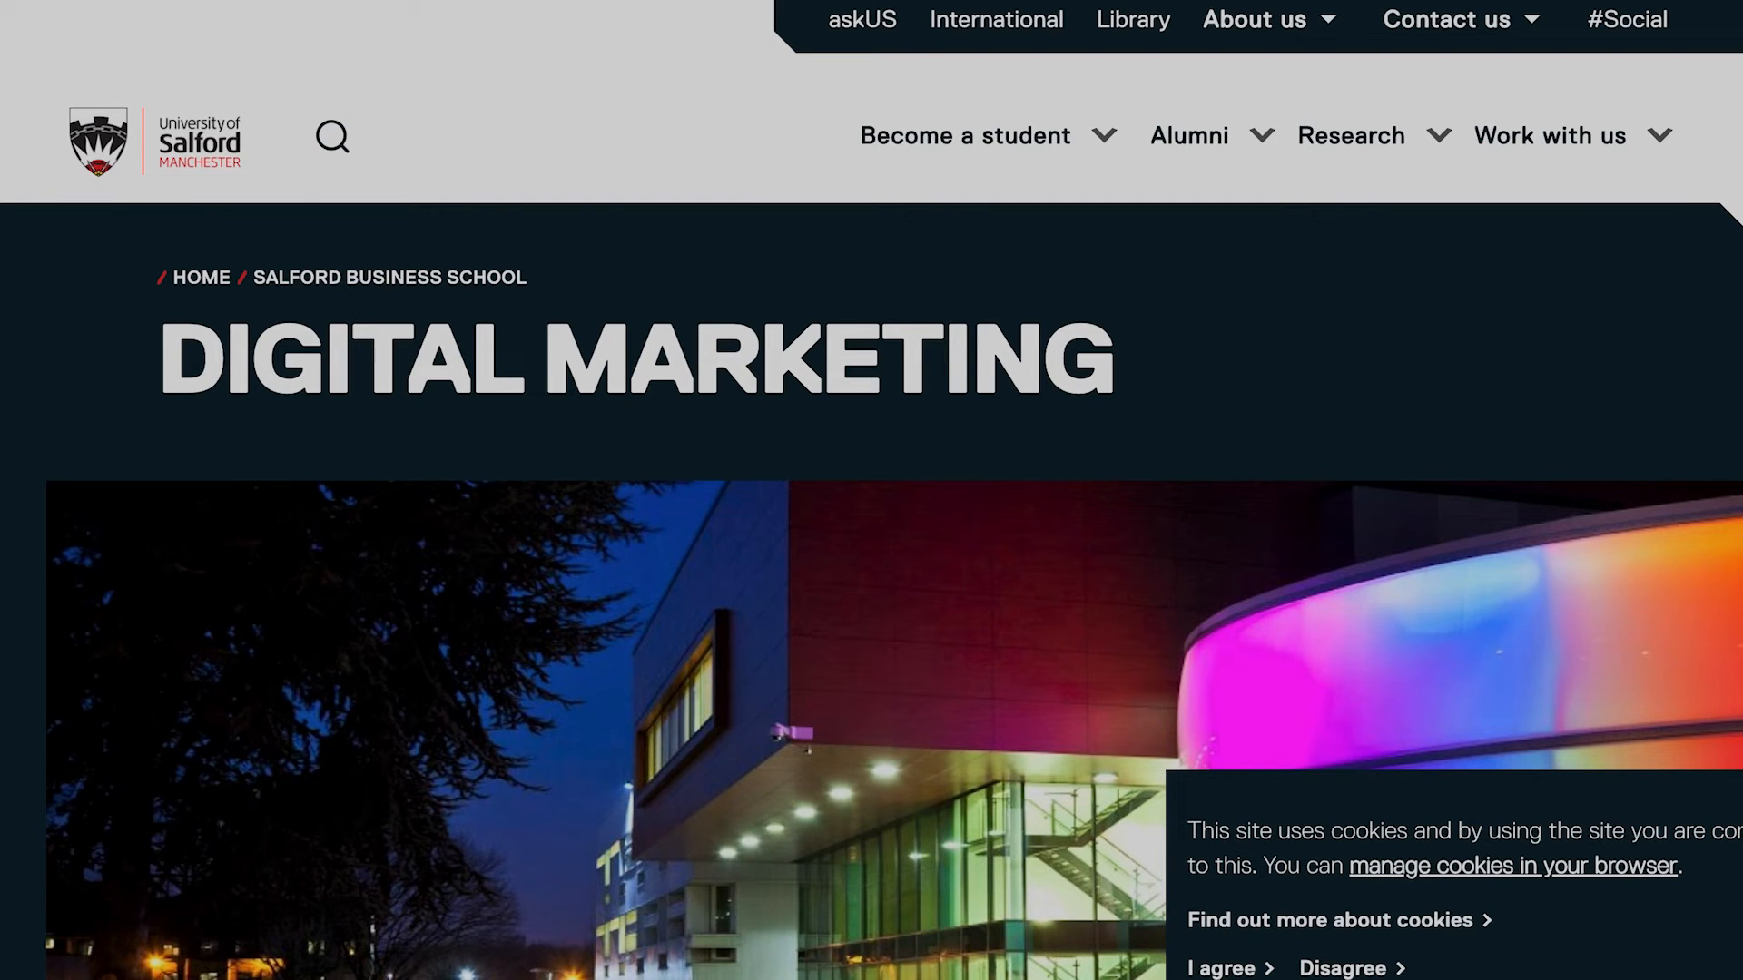
Look through the University of Salford Digital Marketing page and its articles about small and medium enterprises.
scroll(1345, 421, down, 2)
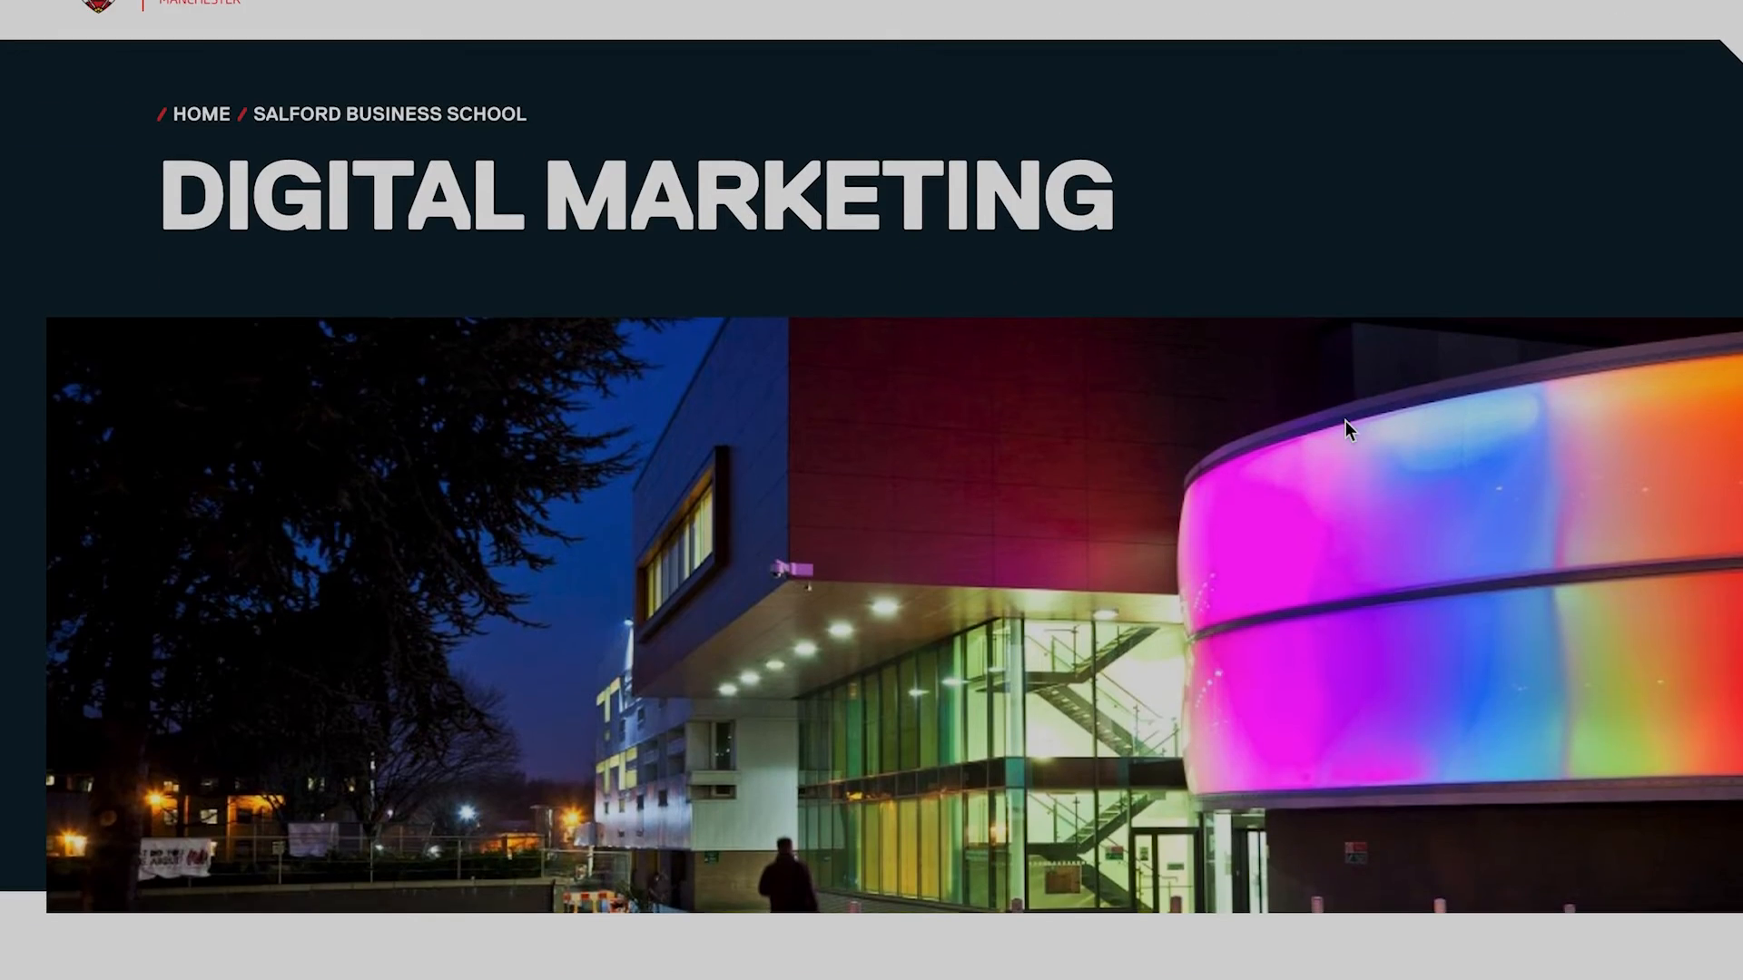
scroll(1345, 422, down, 2)
scroll(1345, 421, down, 10)
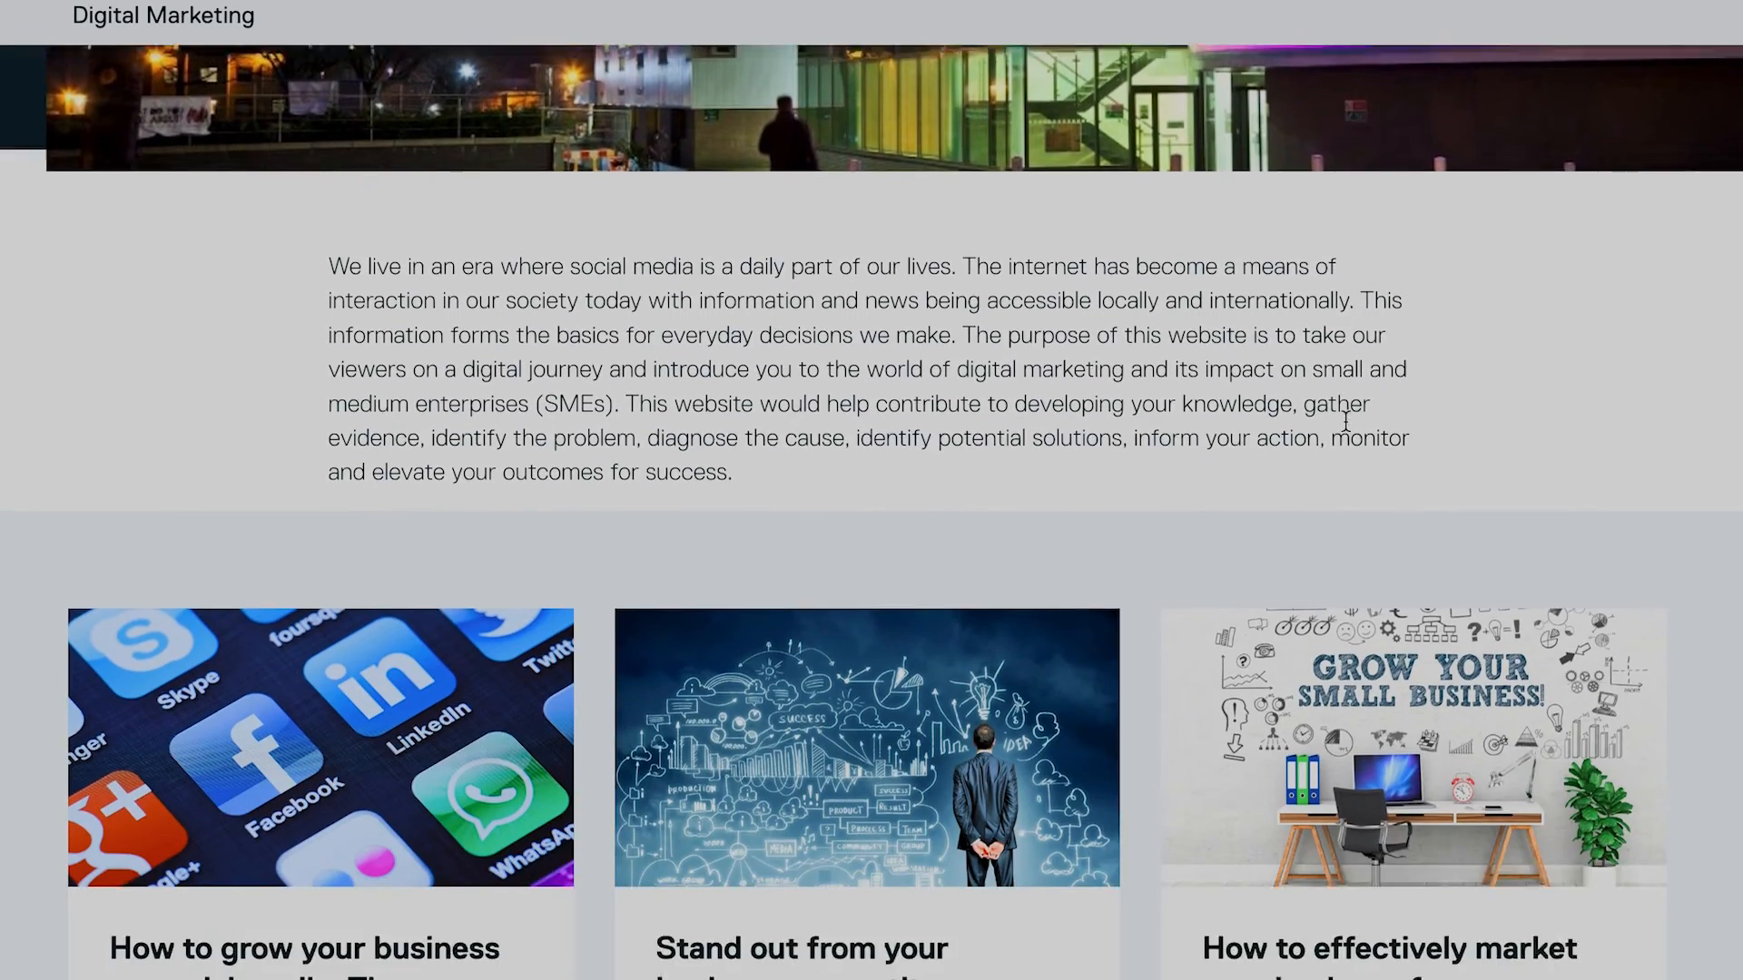
scroll(1348, 432, down, 10)
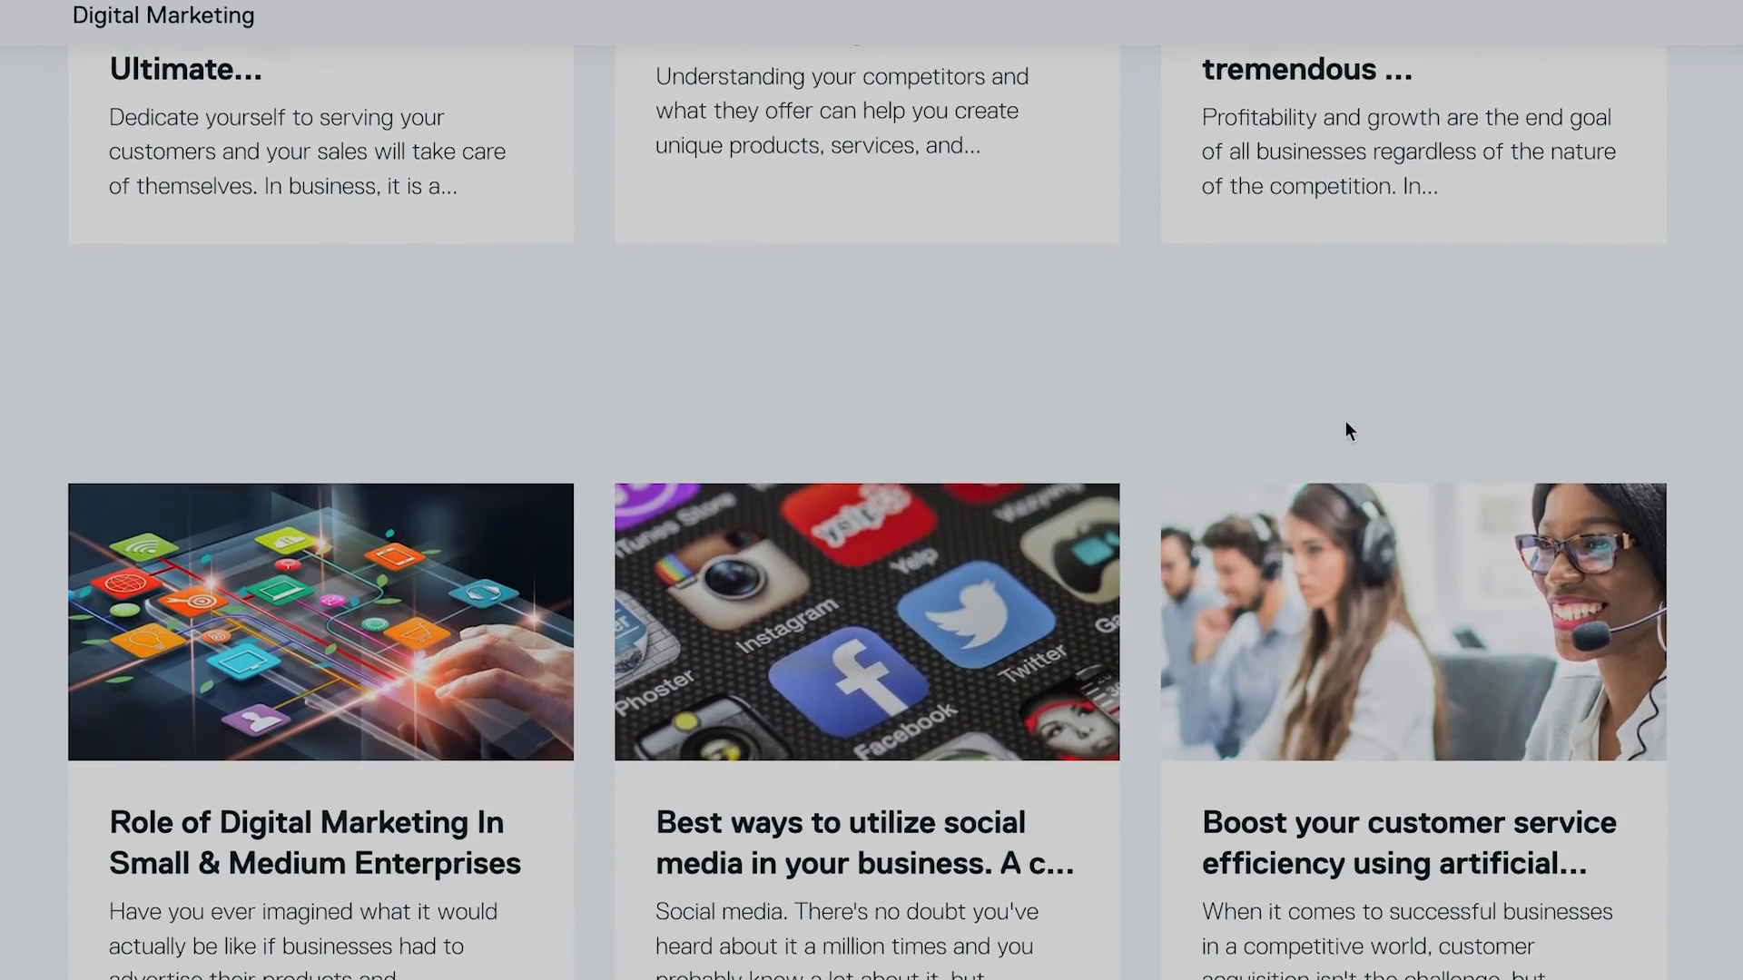
scroll(1346, 423, down, 10)
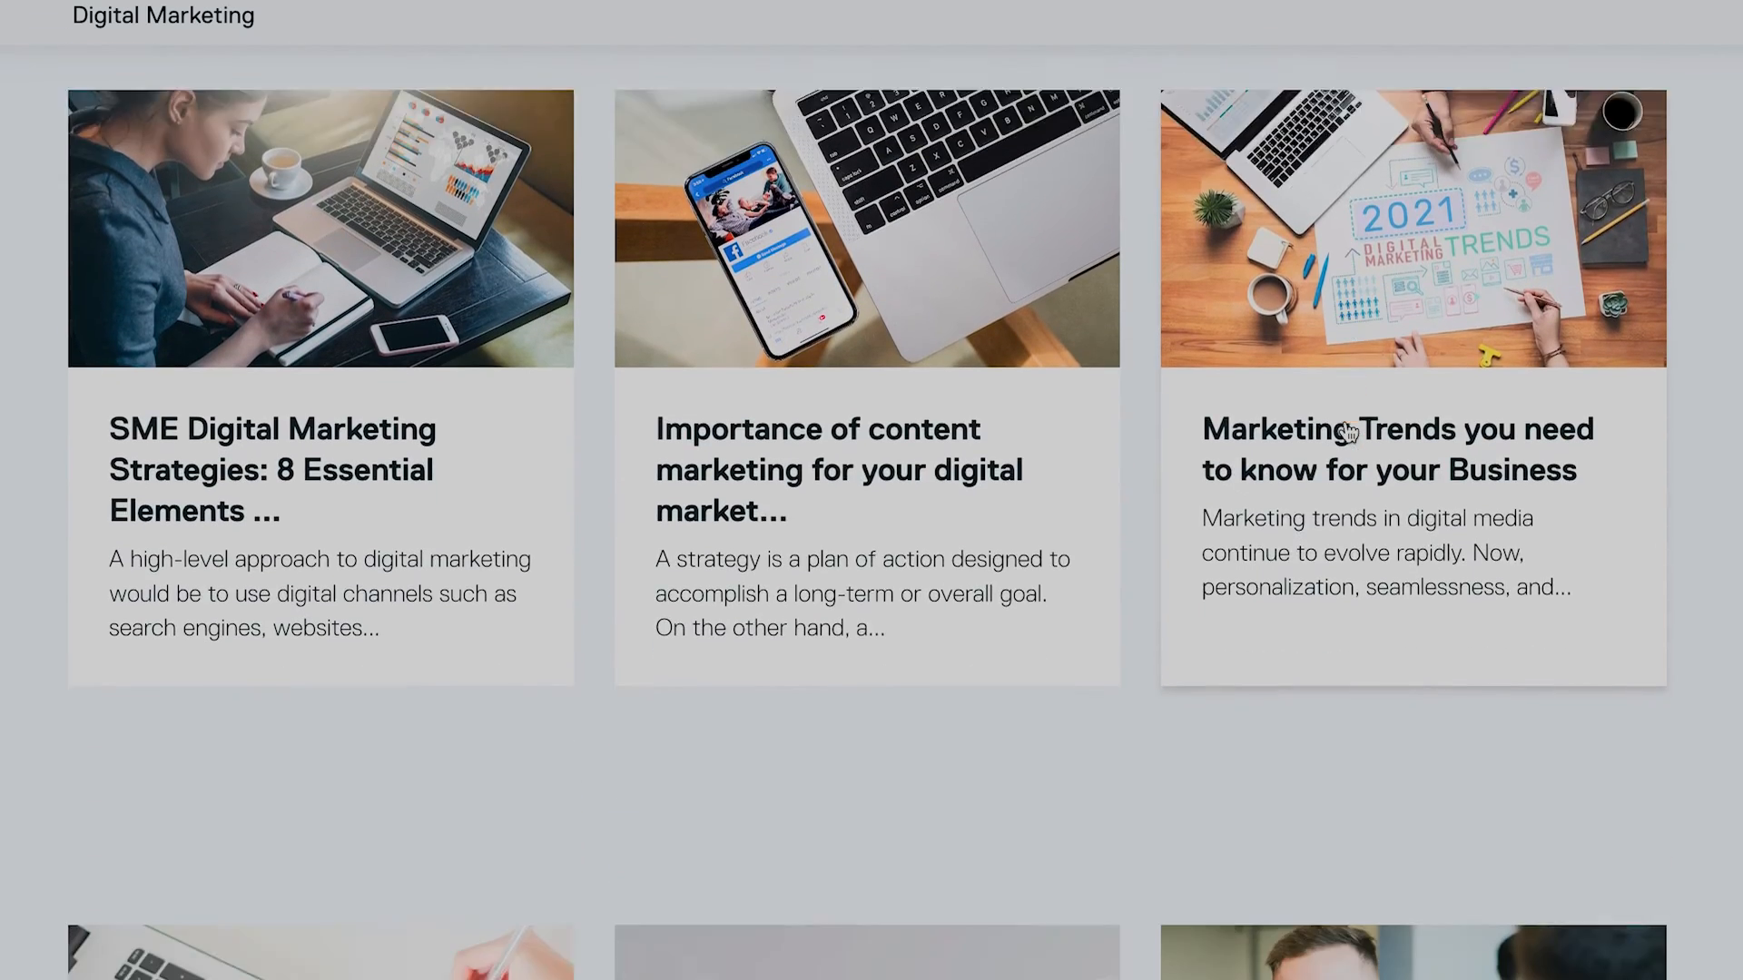
scroll(1347, 431, down, 2)
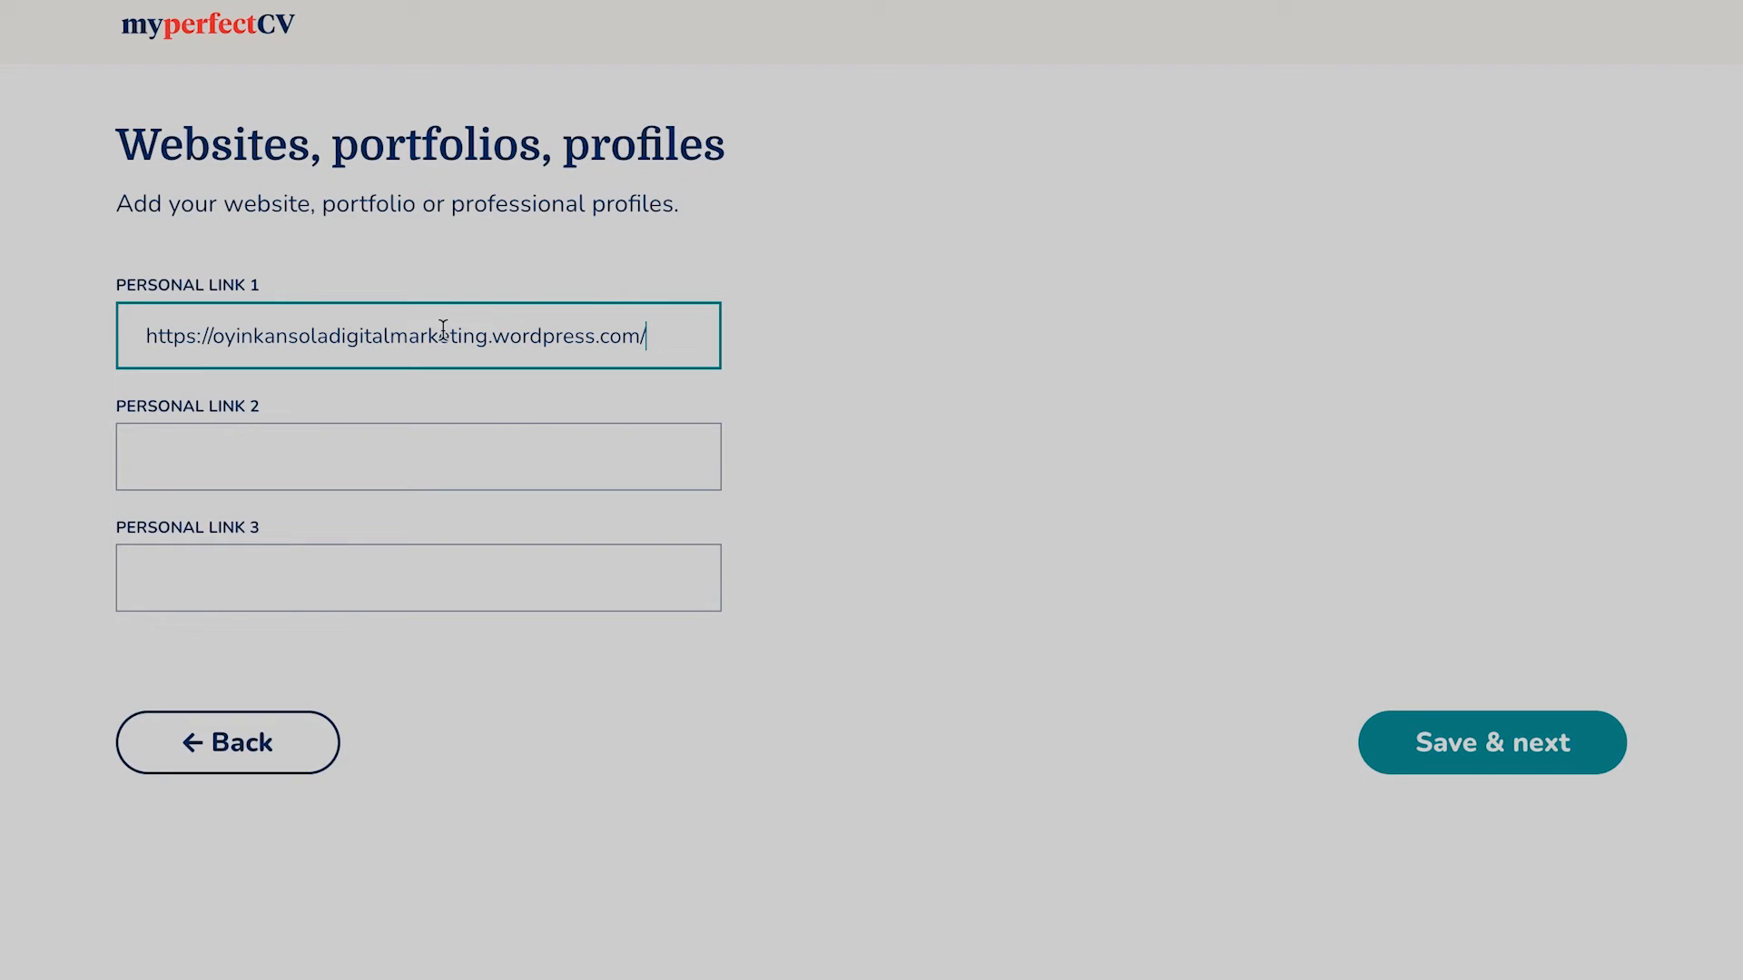
click(396, 451)
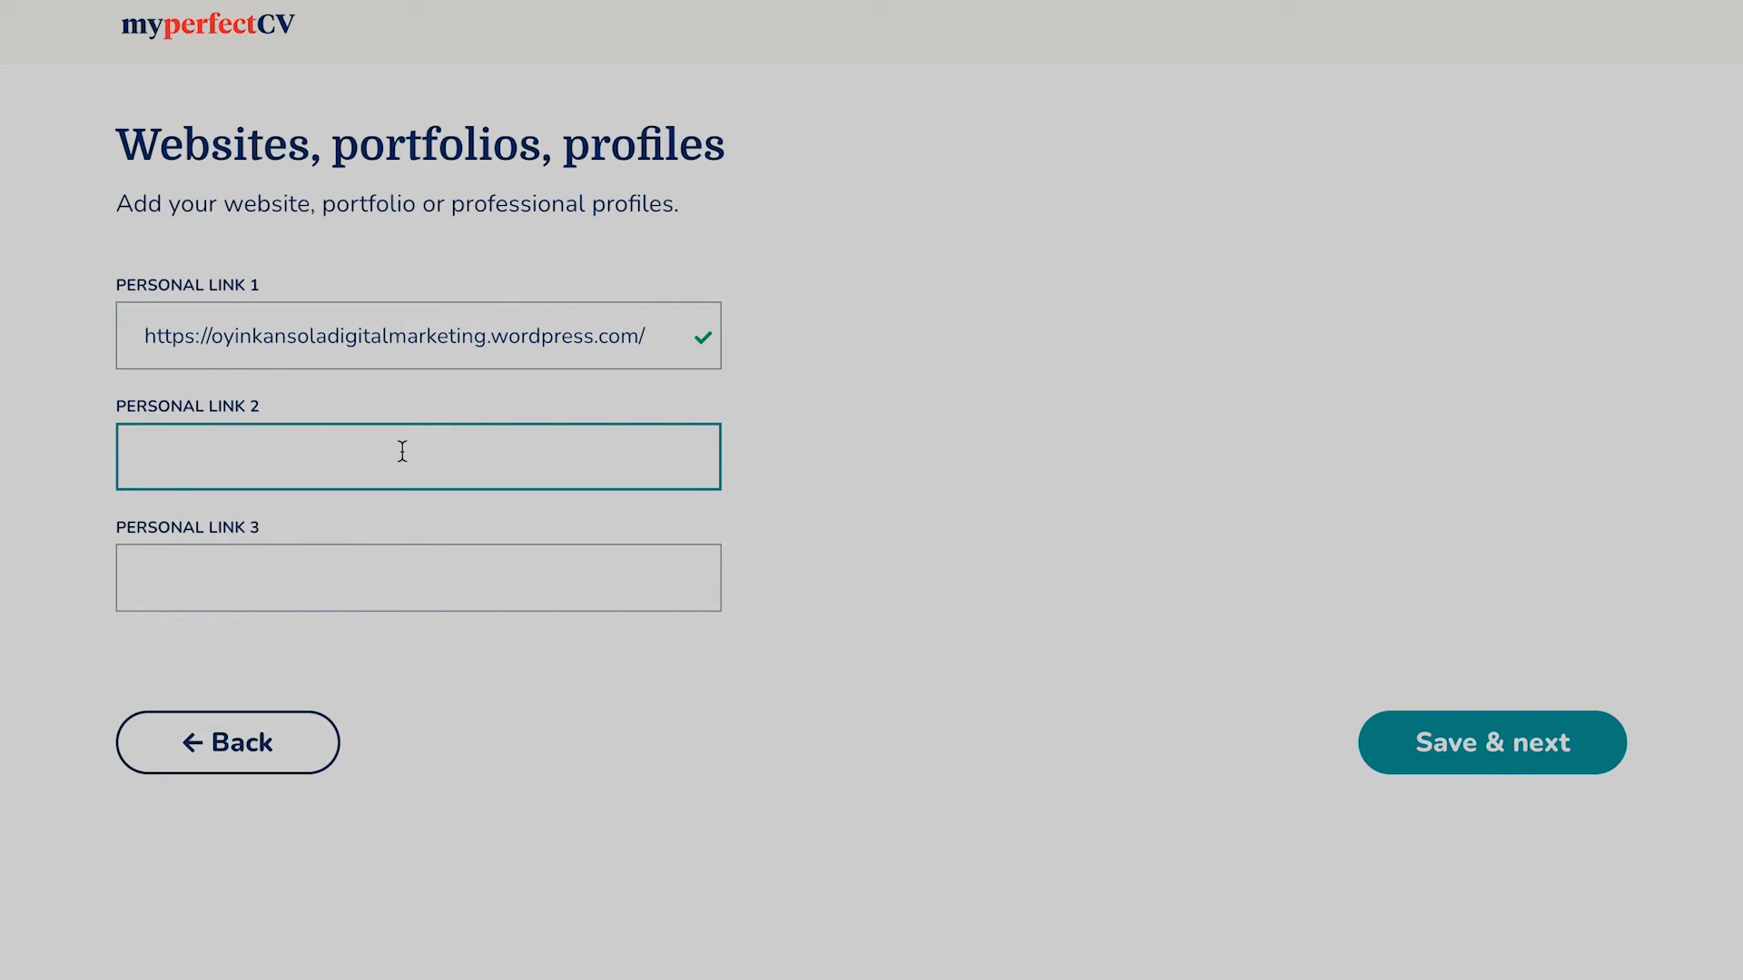
text(https://www.salford.ac.uk/salford-business-school/digital-marketing)
click(385, 575)
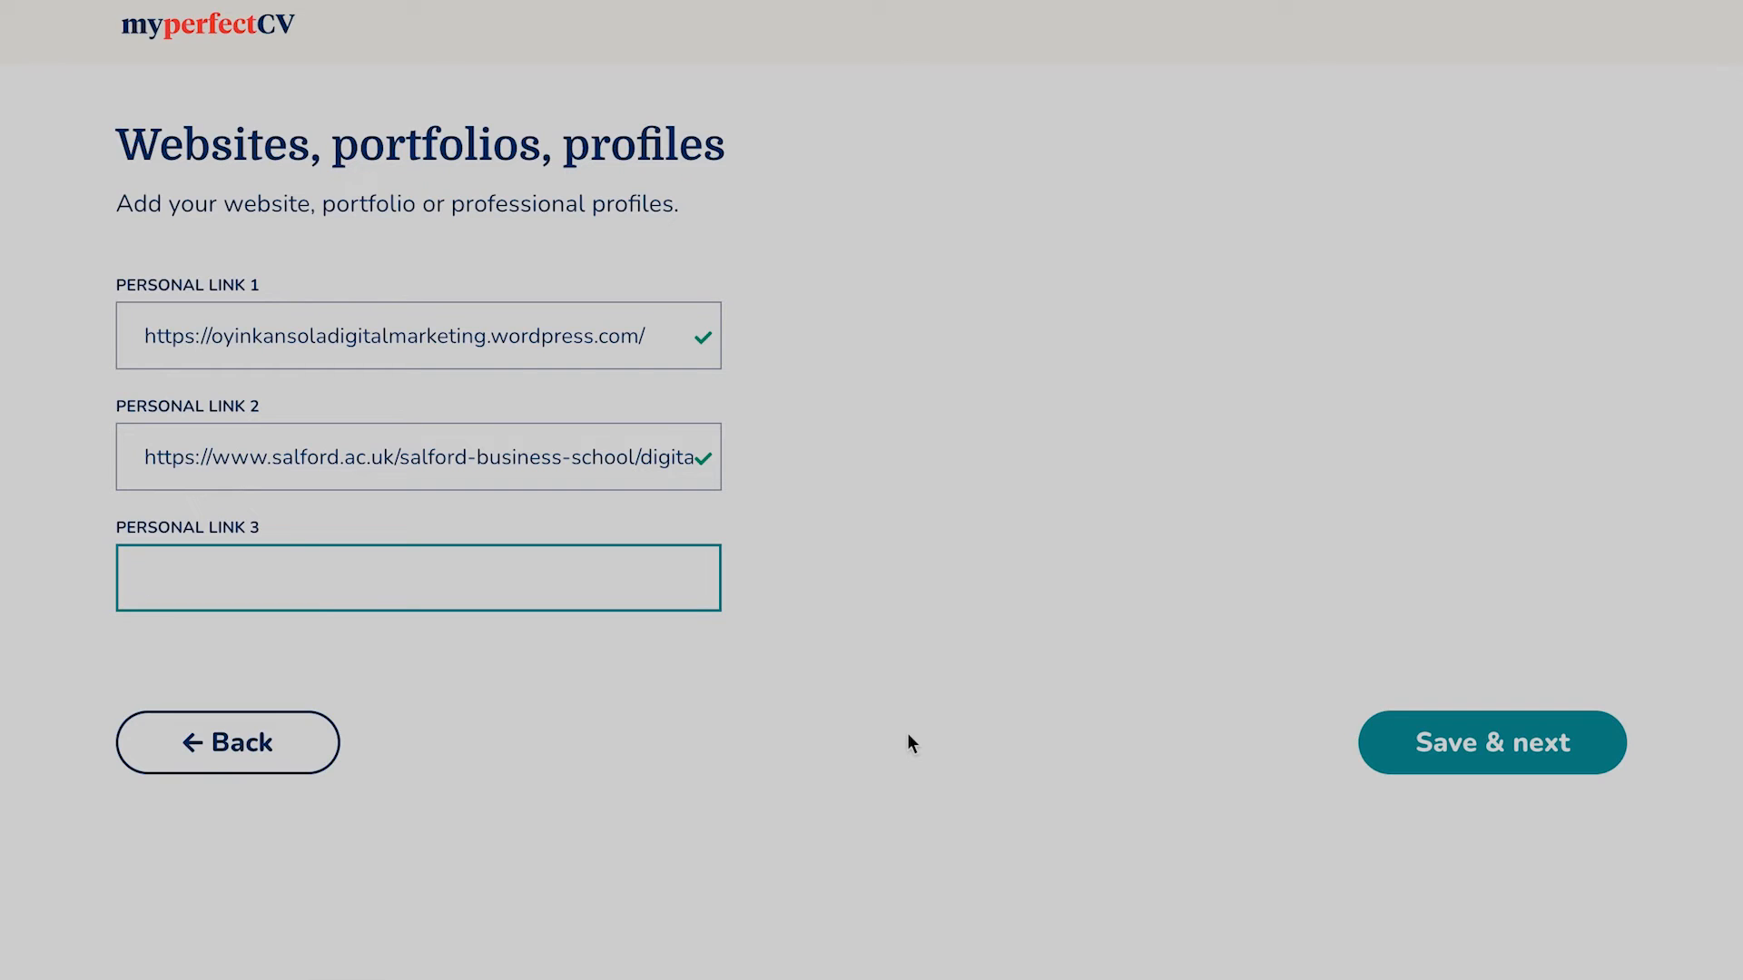
text(https://www.linkedin.com/notifications/)
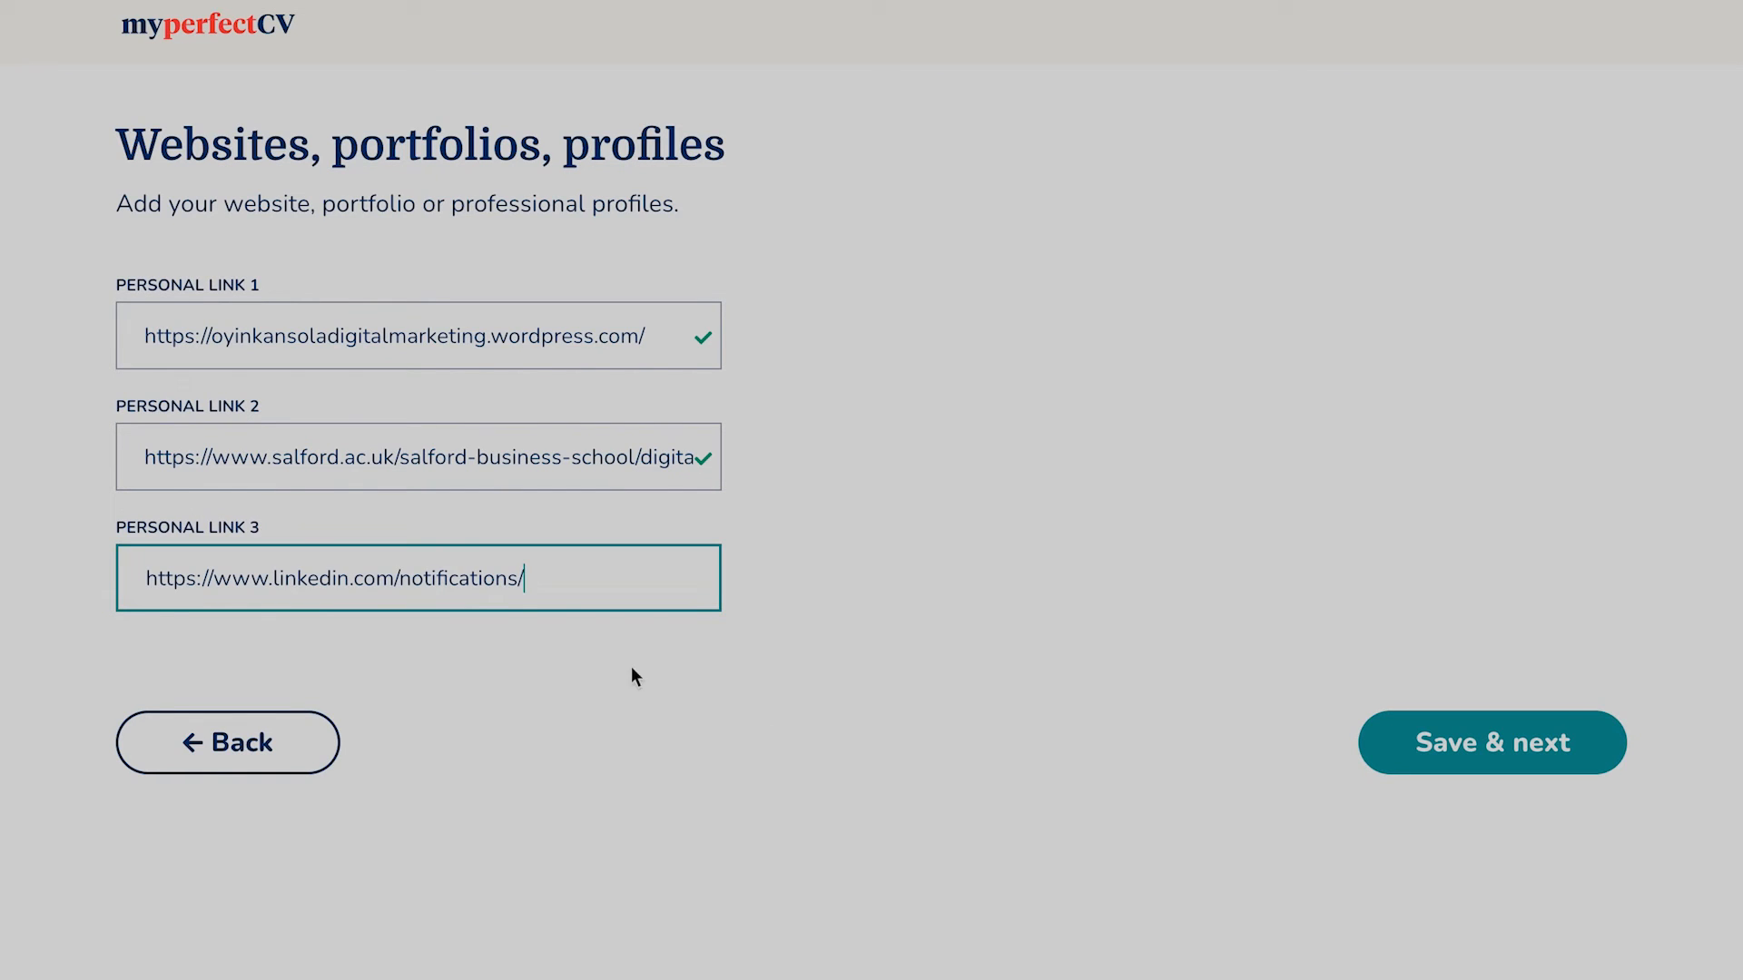
click(1425, 766)
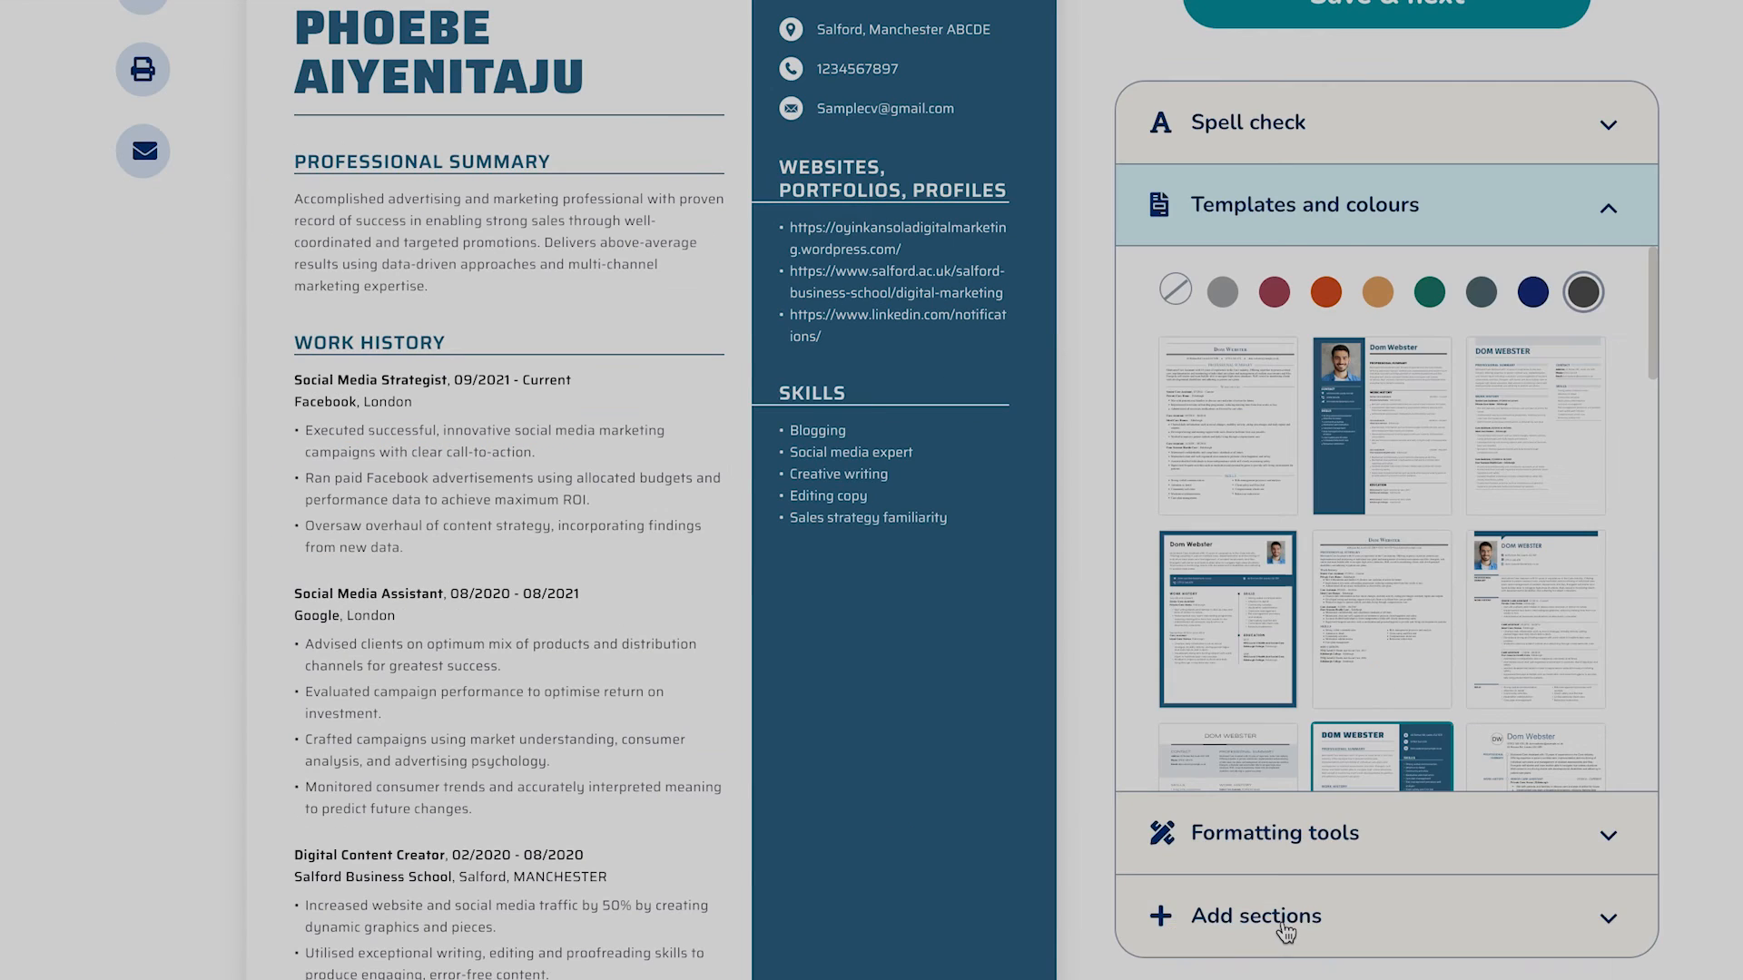
Add a Certifications section to the CV and continue to its entry page.
click(1285, 919)
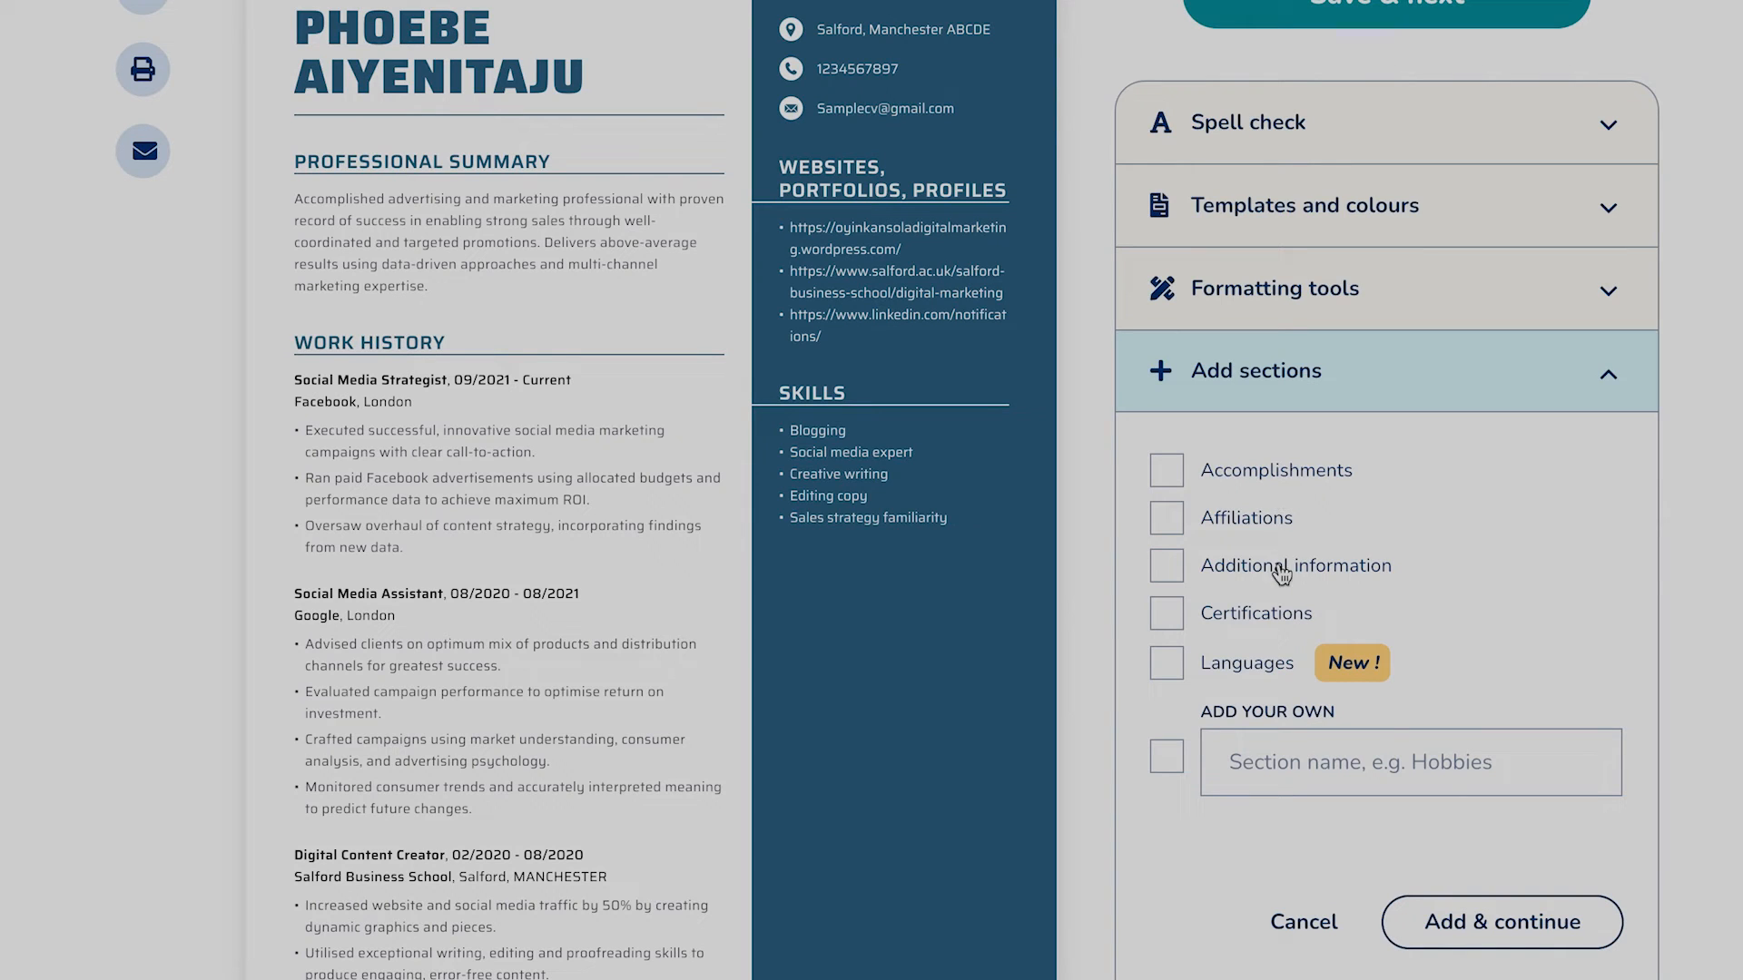
click(1268, 622)
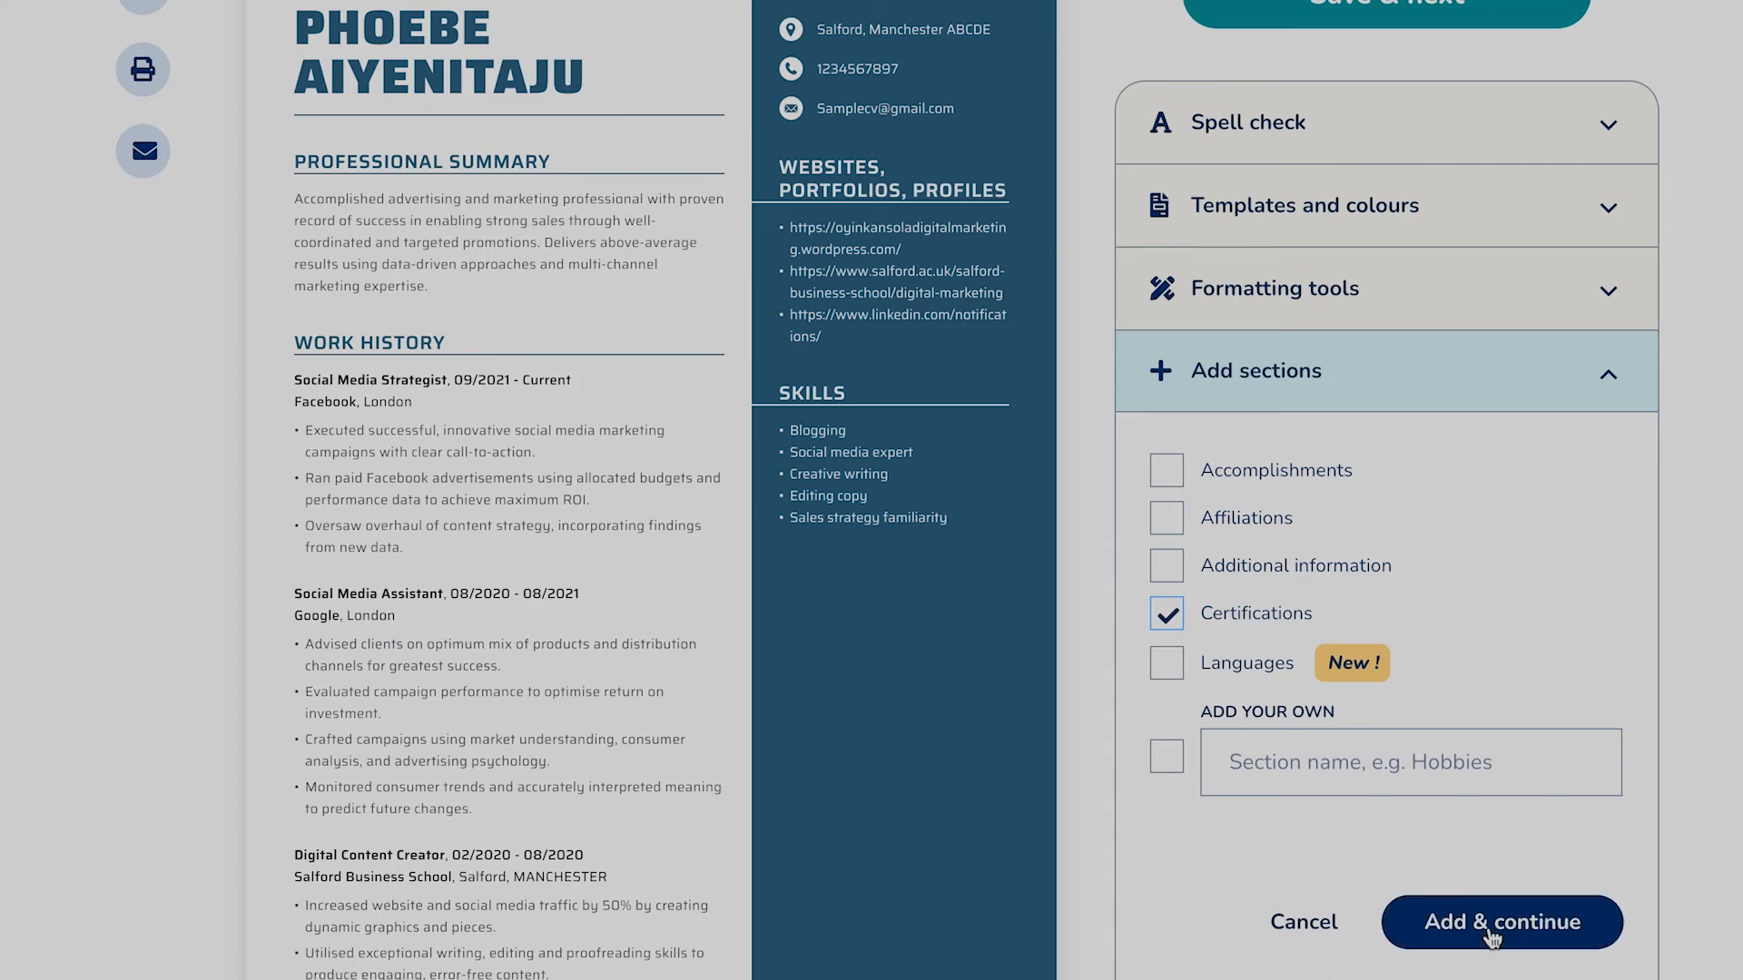
click(1449, 920)
List Udemy Certification, Facebook Flight School and Twitter on separate lines as the certifications, and return to the CV review.
text(Udemy )
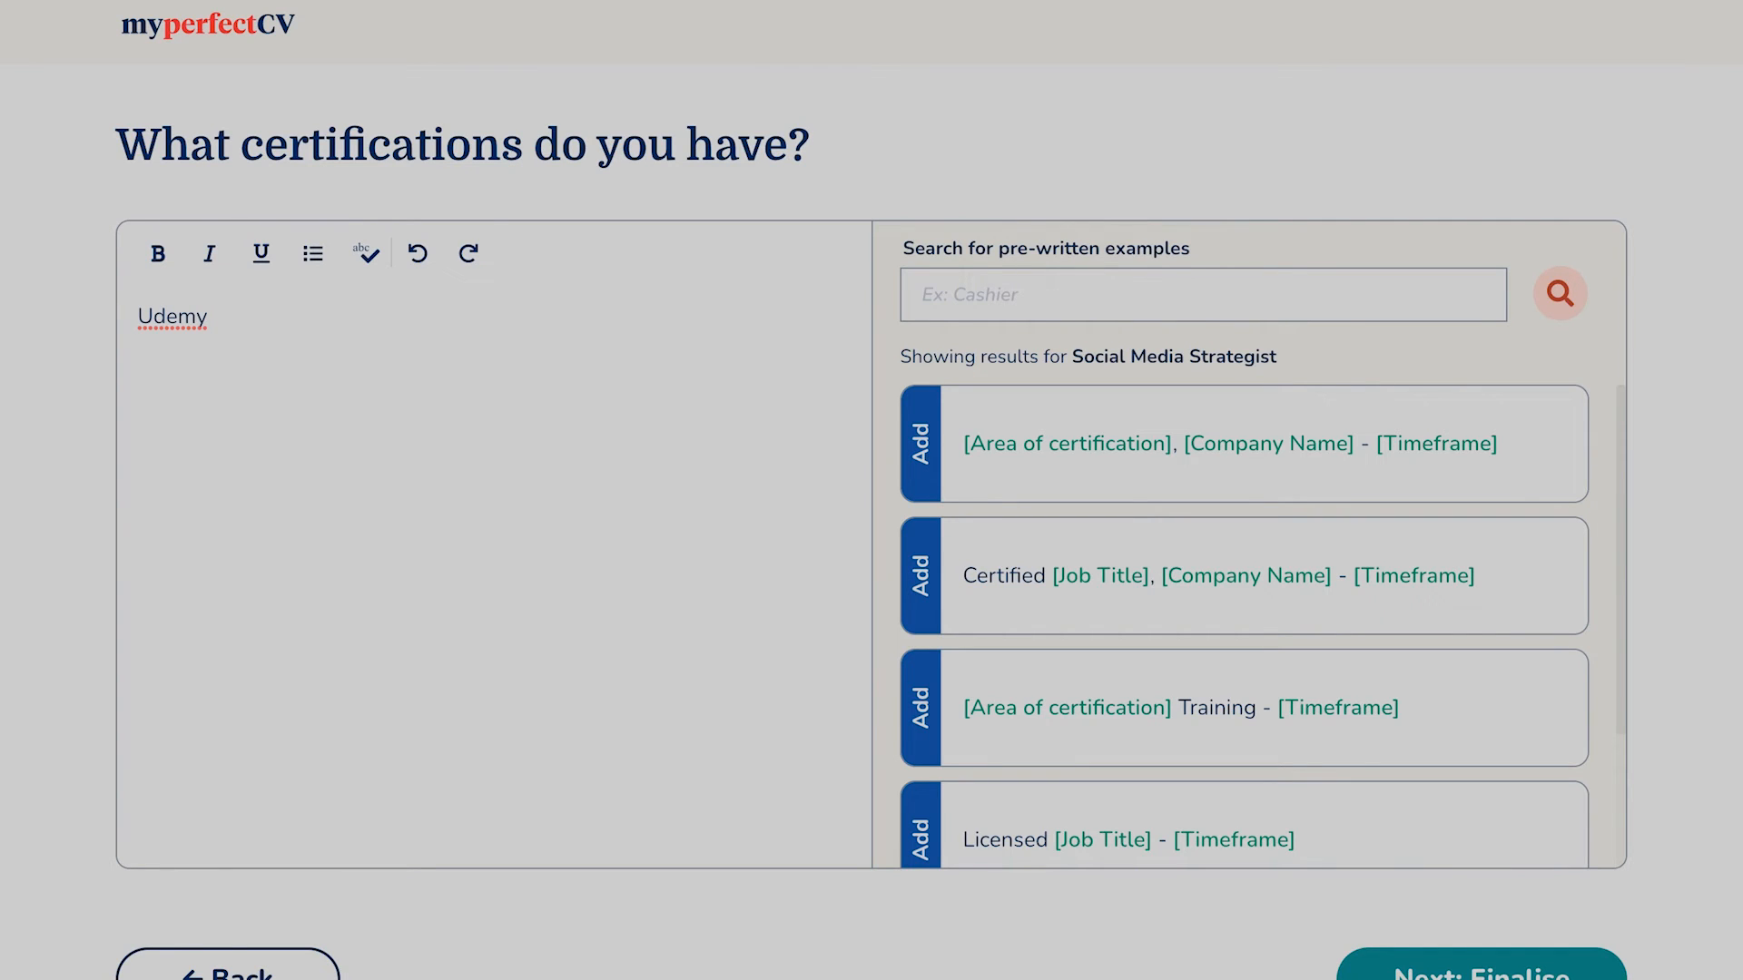
text(Certific)
text(ta)
text(n)
click(283, 327)
text(Goo)
key(BackSpace)
key(BackSpace)
key(BackSpace)
text(Faceb)
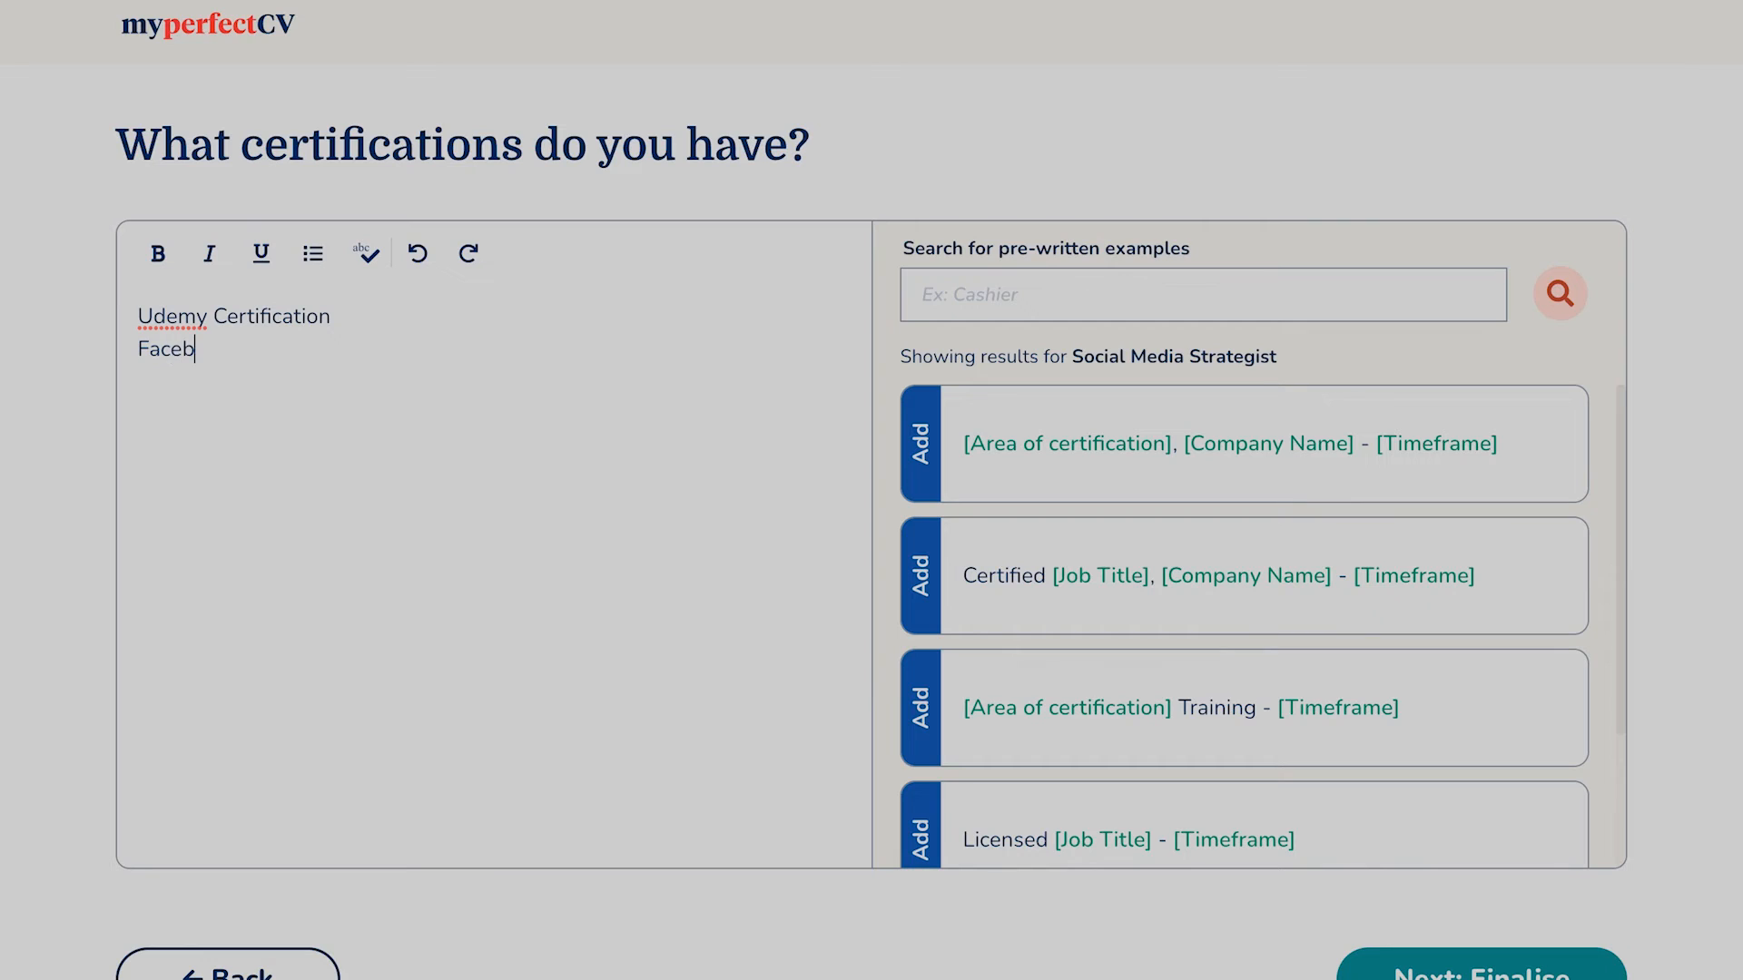
text(ook Flight School)
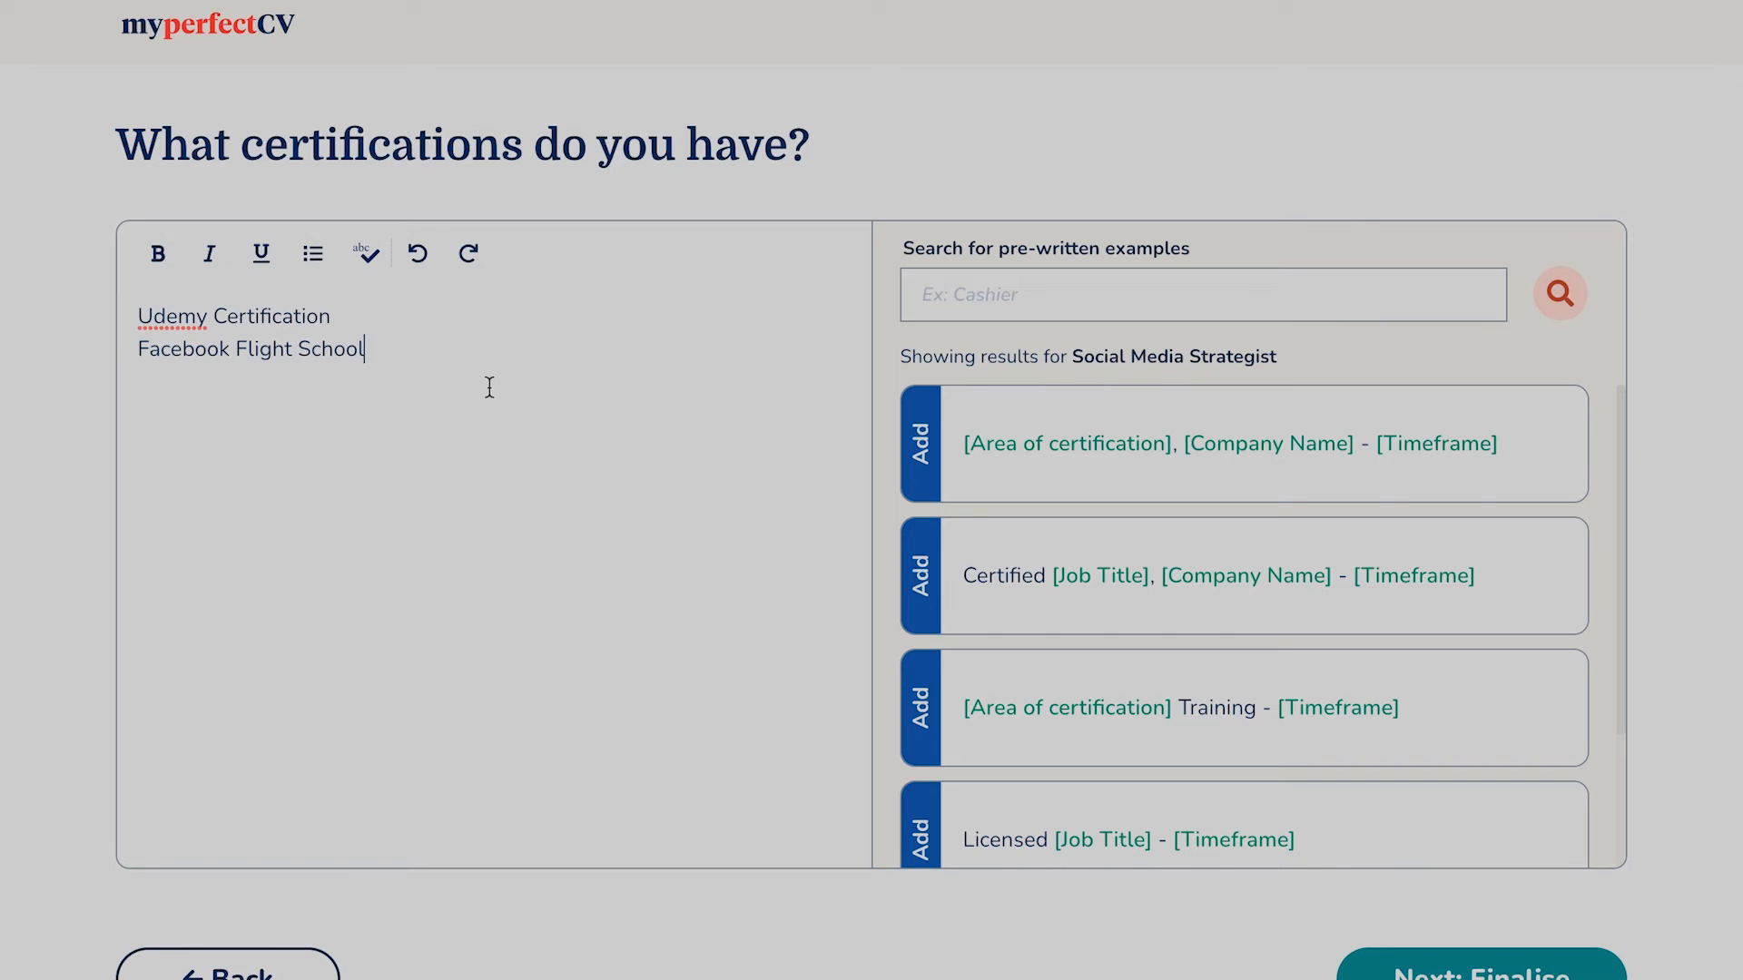
key(Return)
text(Twitter)
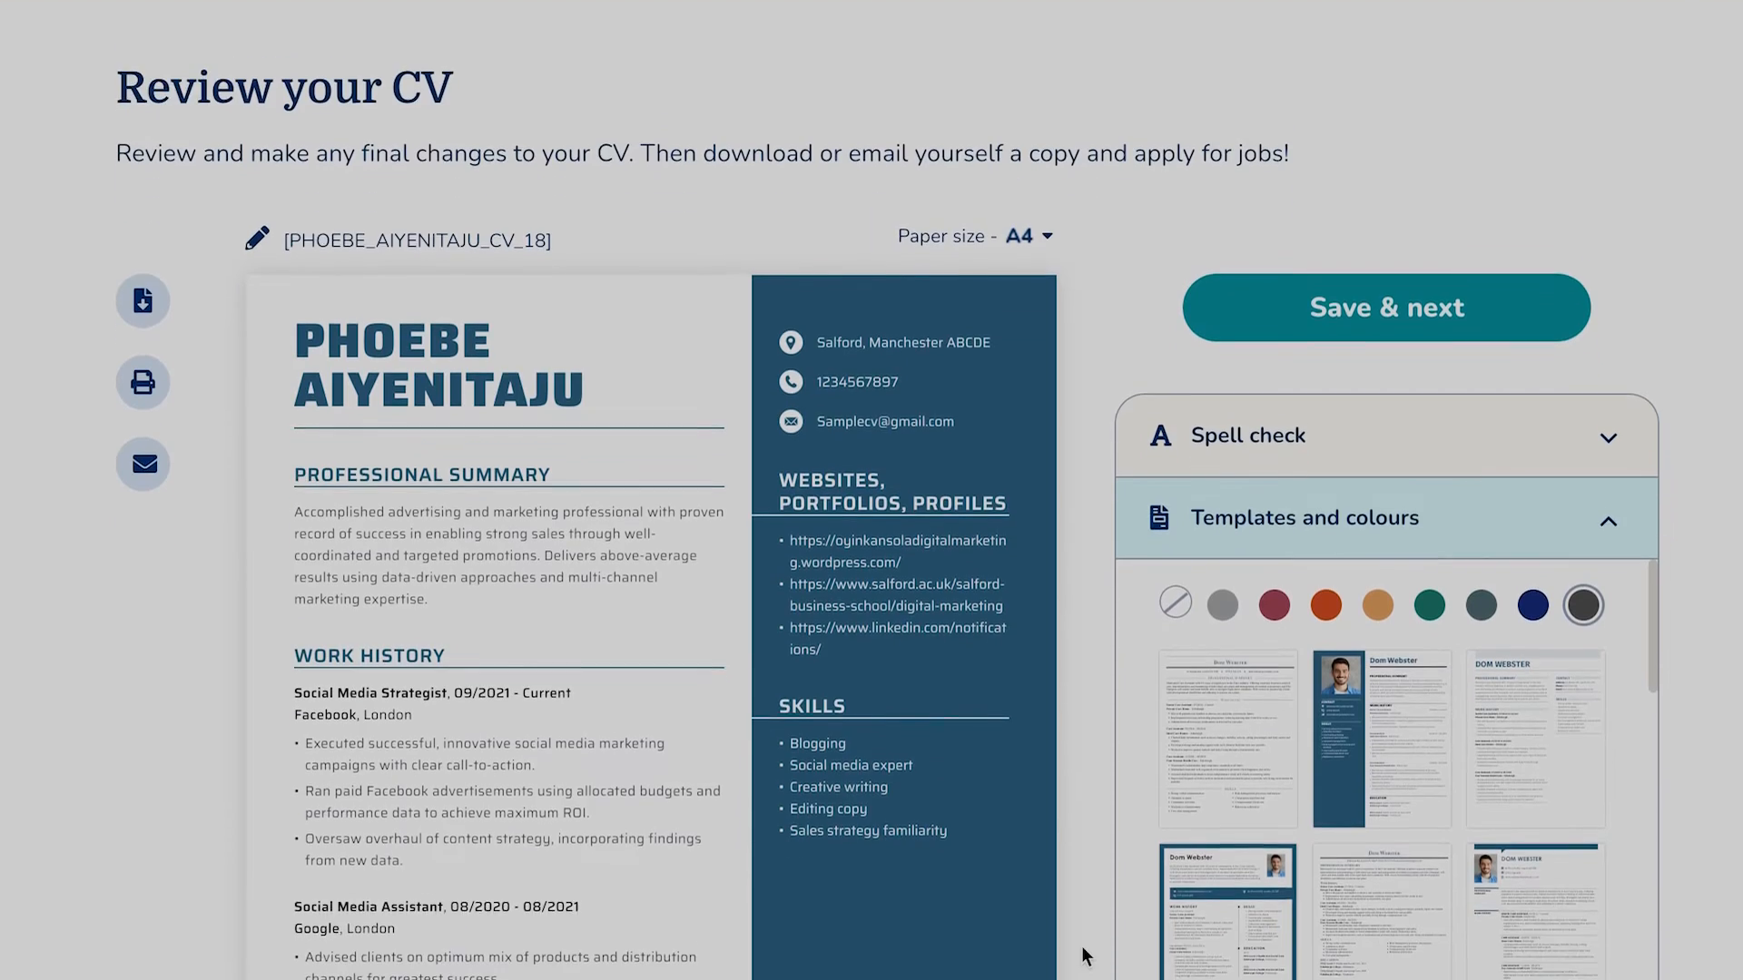
Move the Certifications section from below Education to the CV's blue column, directly under Skills.
scroll(1081, 948, down, 5)
scroll(1081, 955, down, 5)
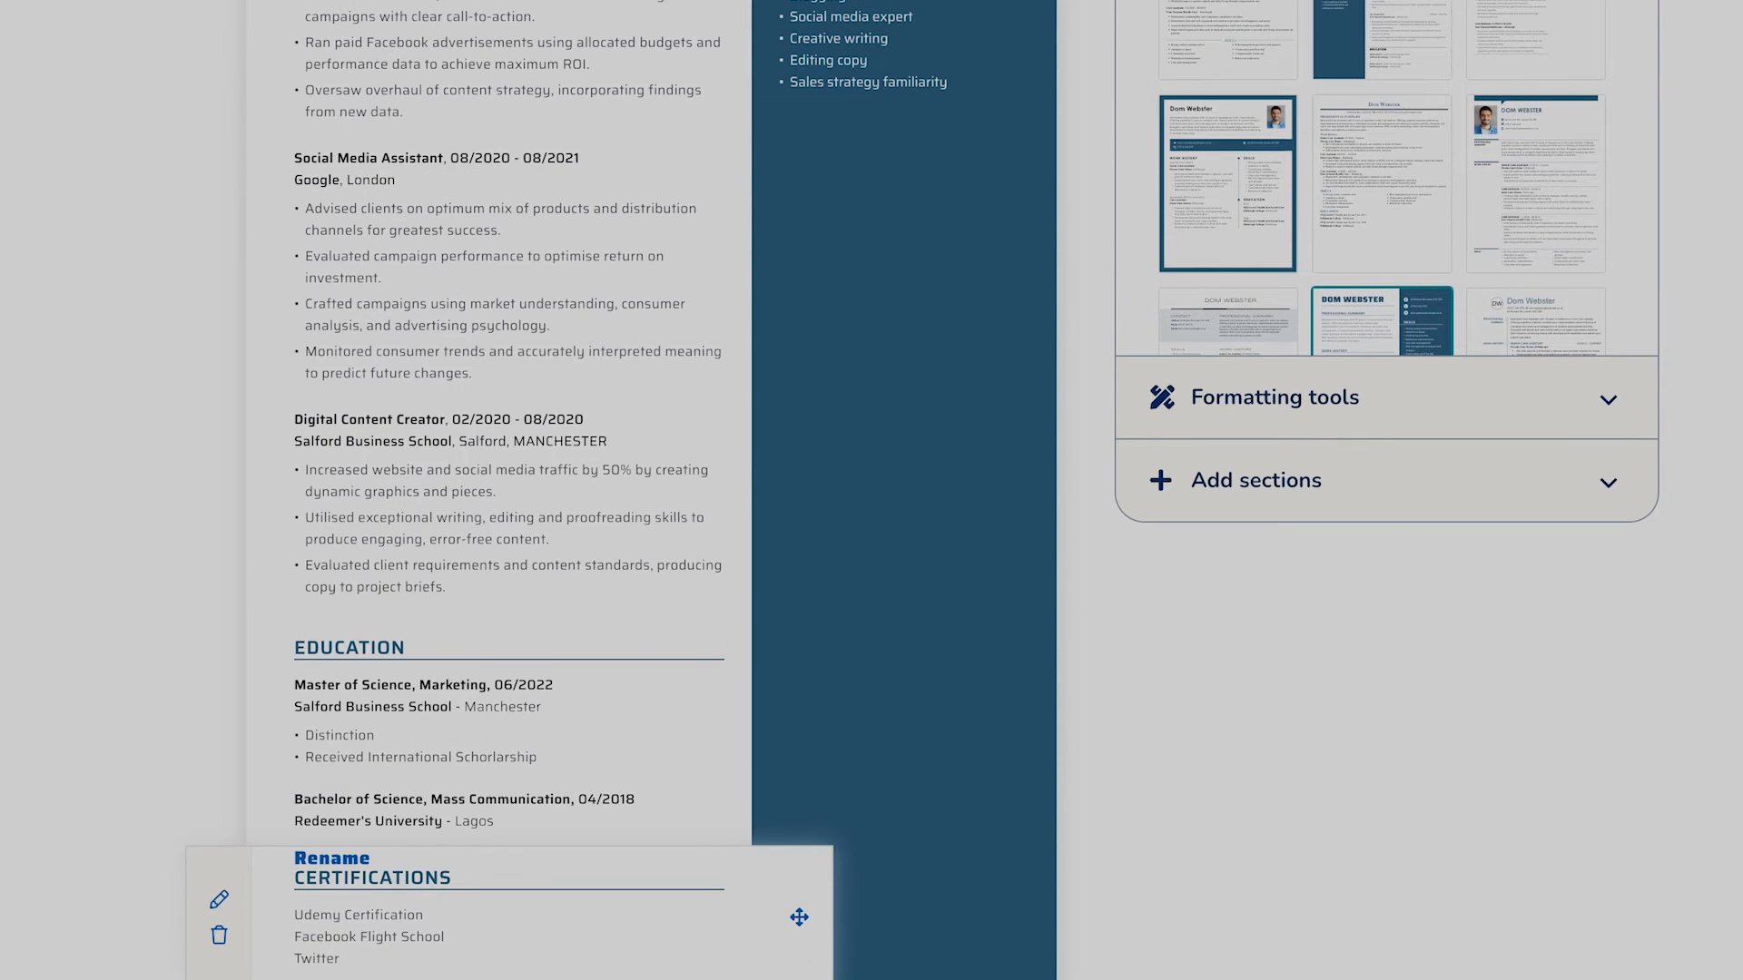
drag(797, 919, 1061, 297)
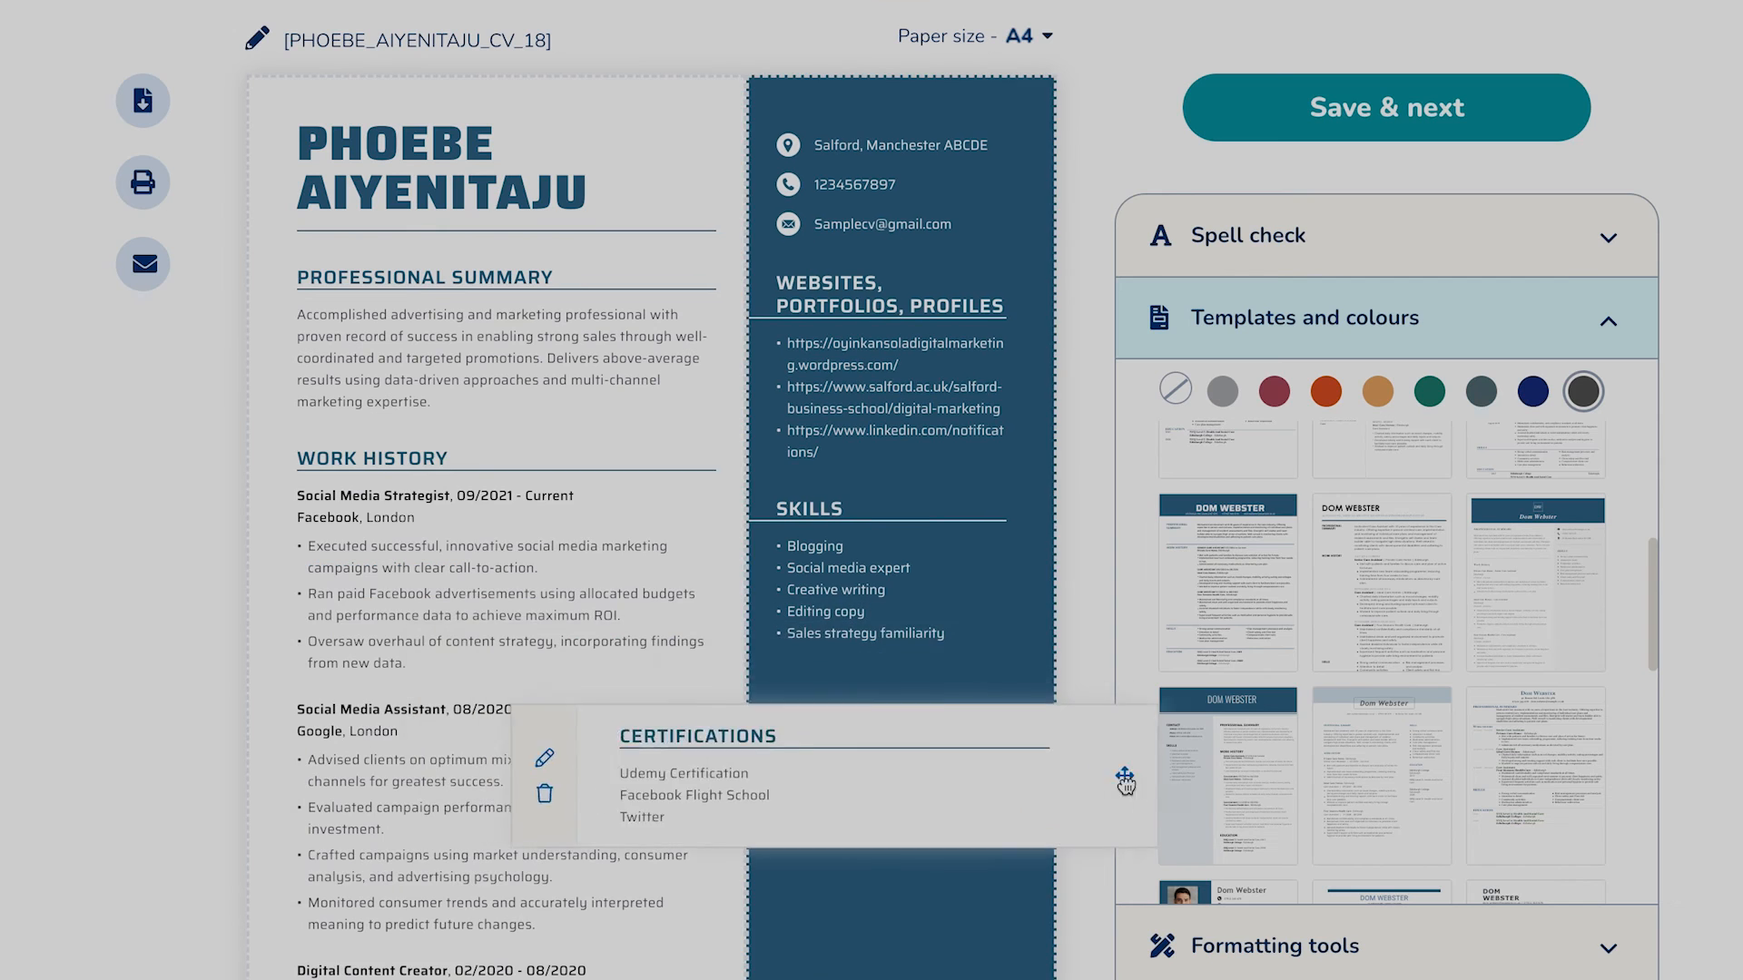
drag(1125, 781, 1127, 790)
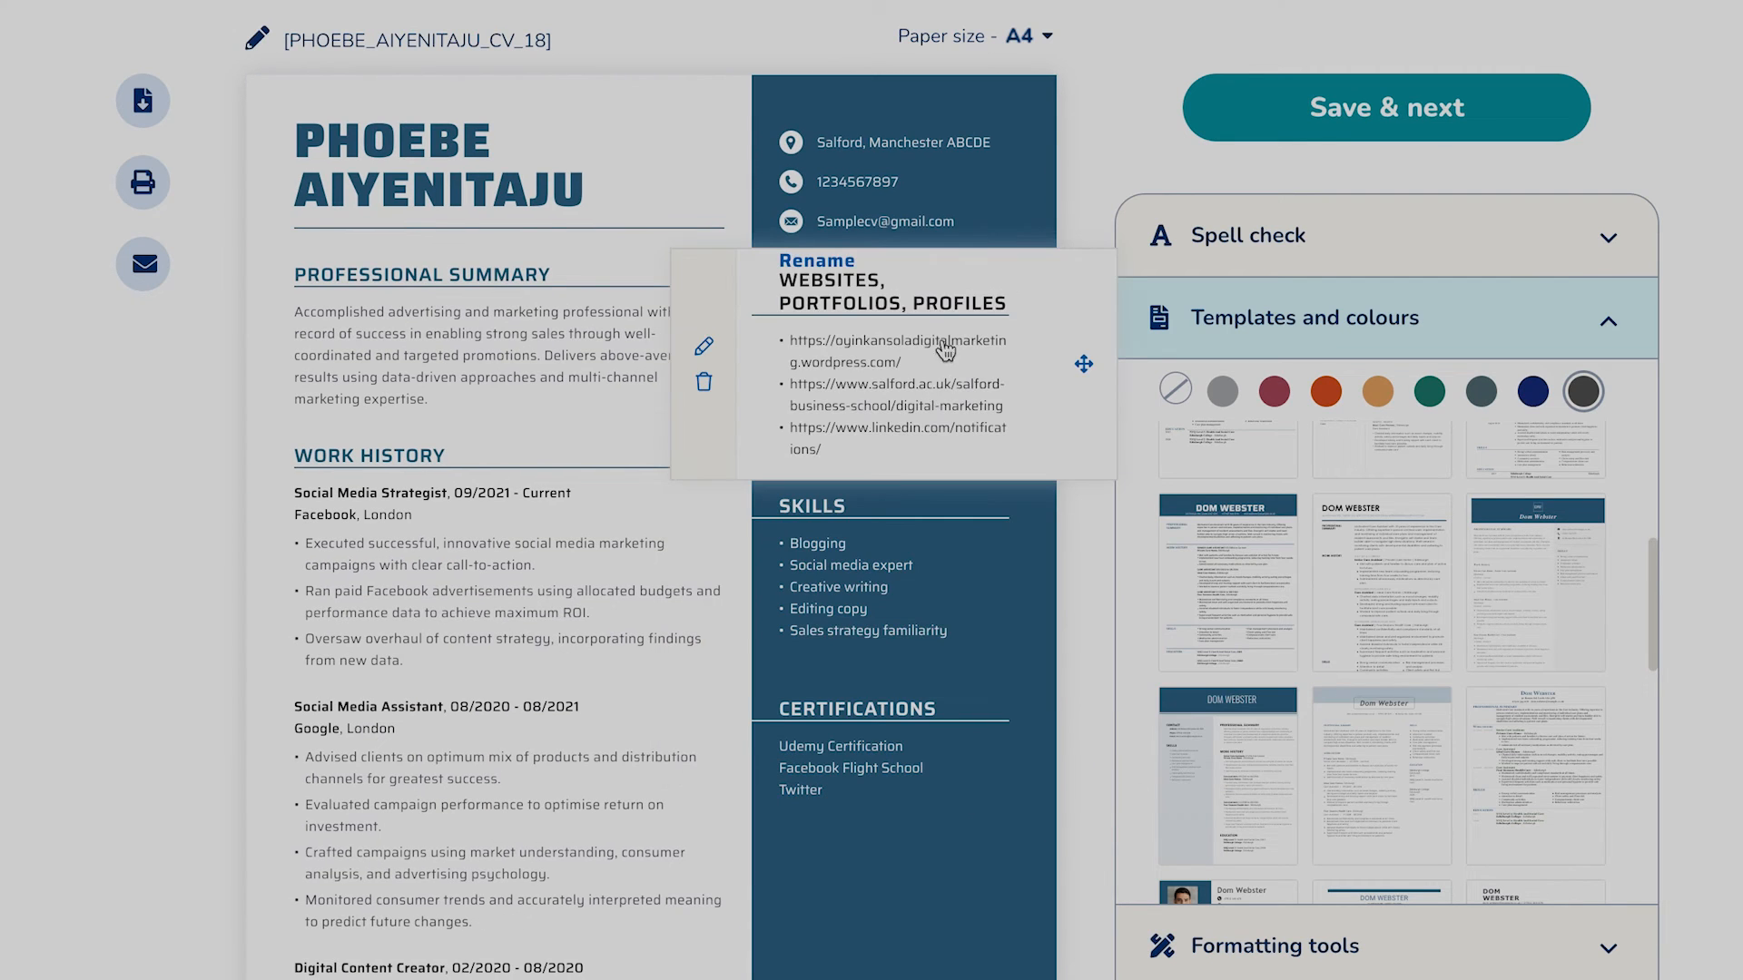
Browse the alternative CV templates and look over the whole CV from the professional summary to the education entries.
scroll(1097, 782, down, 4)
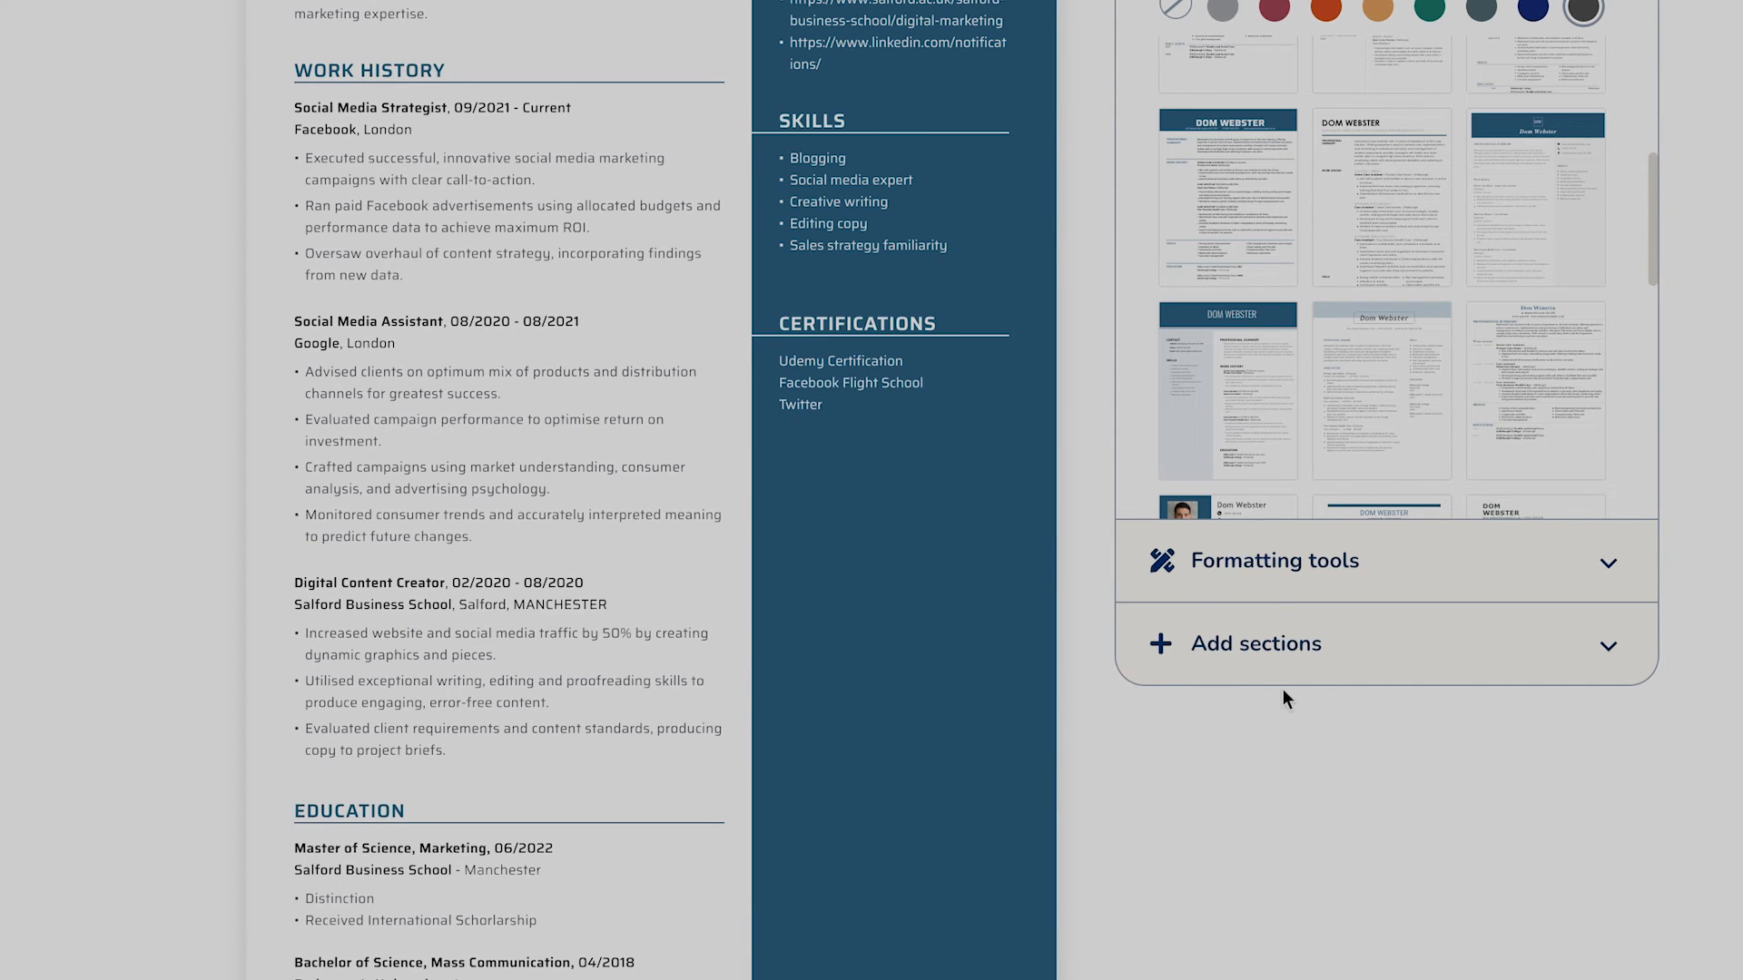
scroll(1724, 286, up, 2)
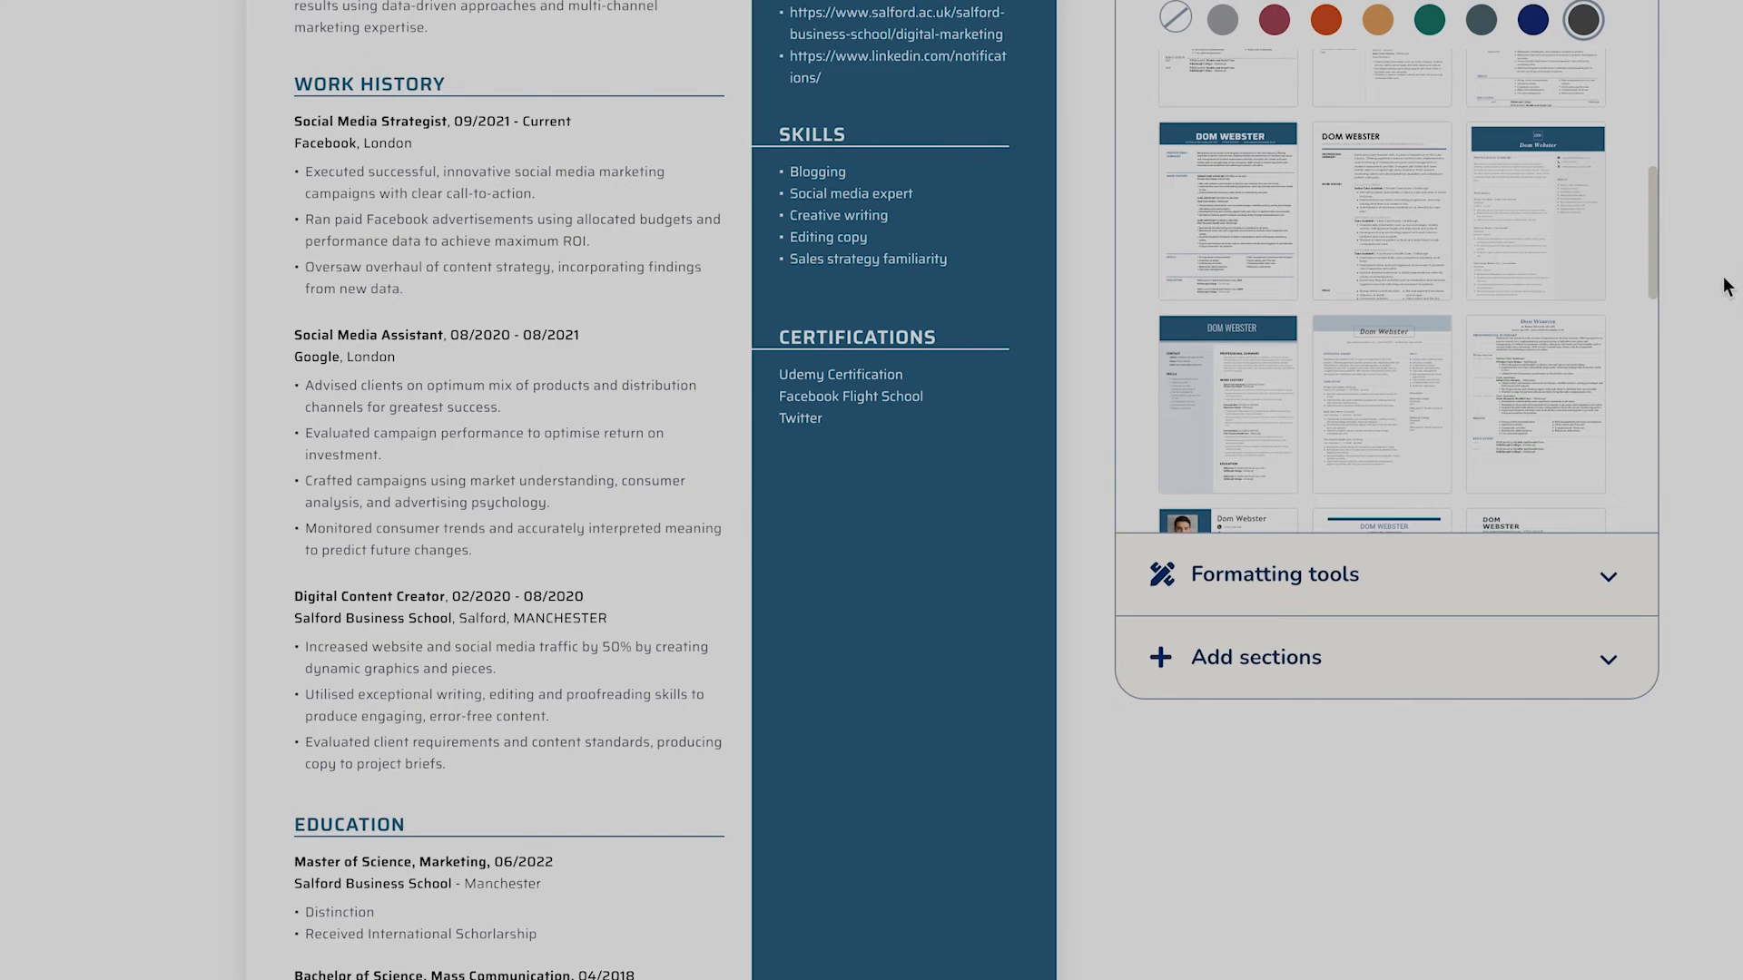
scroll(1689, 363, up, 1)
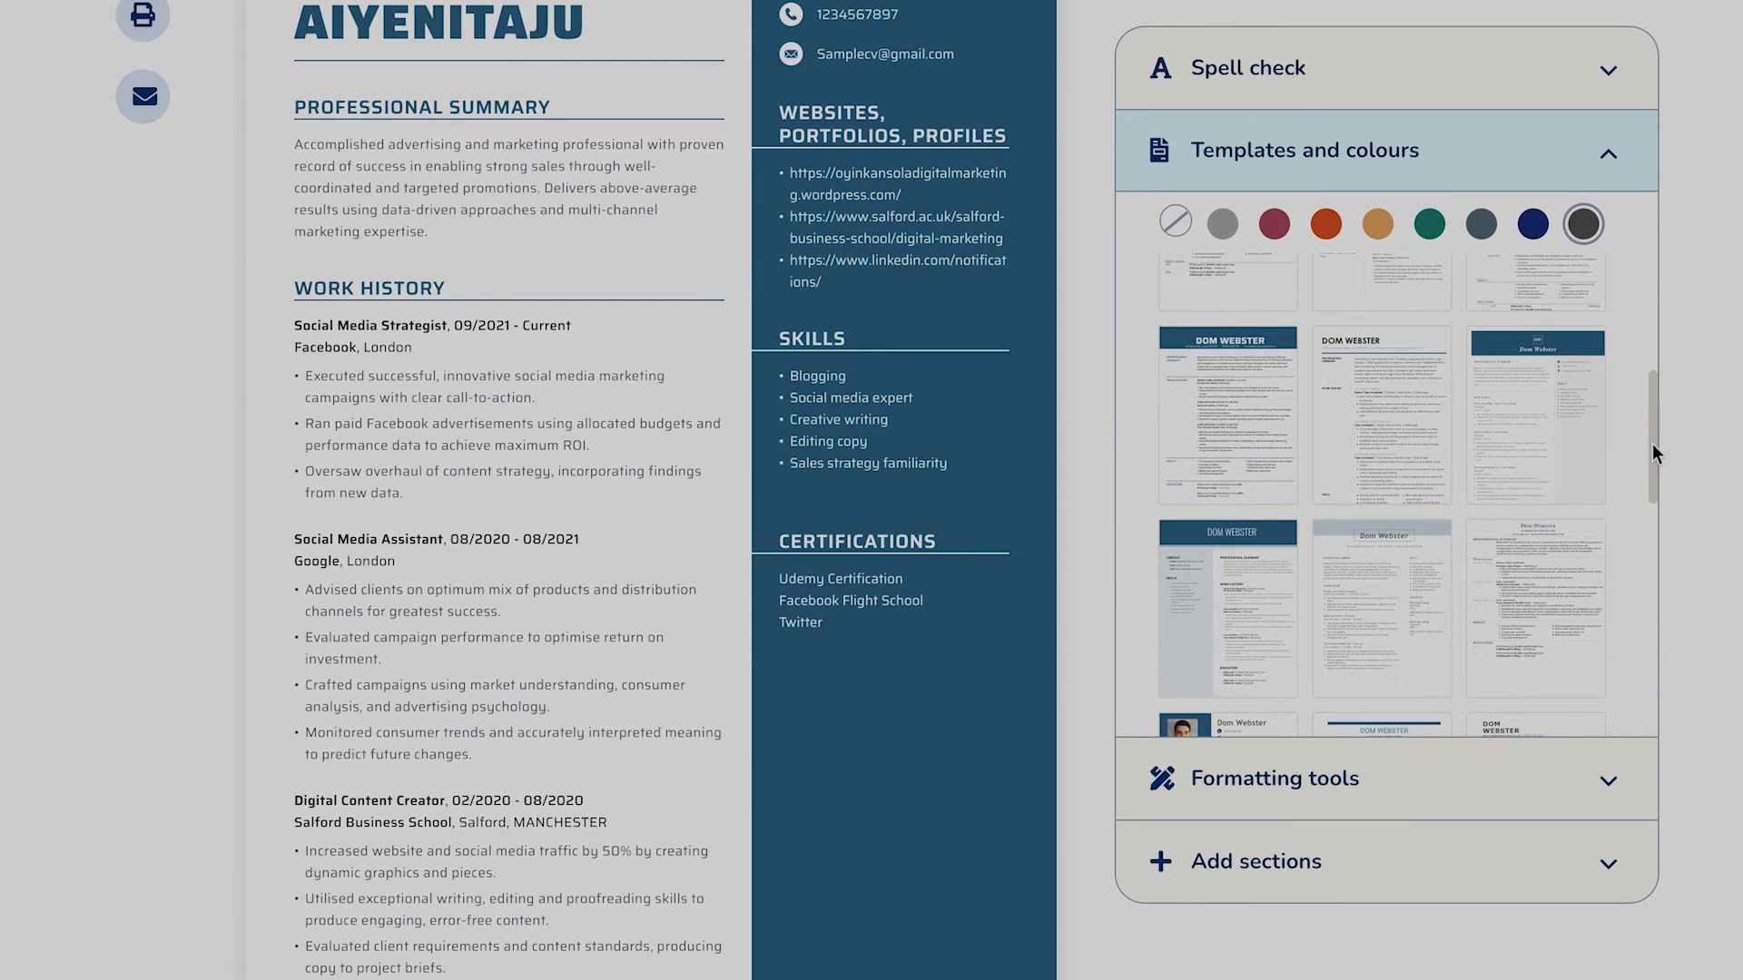
scroll(1652, 444, up, 1)
scroll(1648, 554, down, 5)
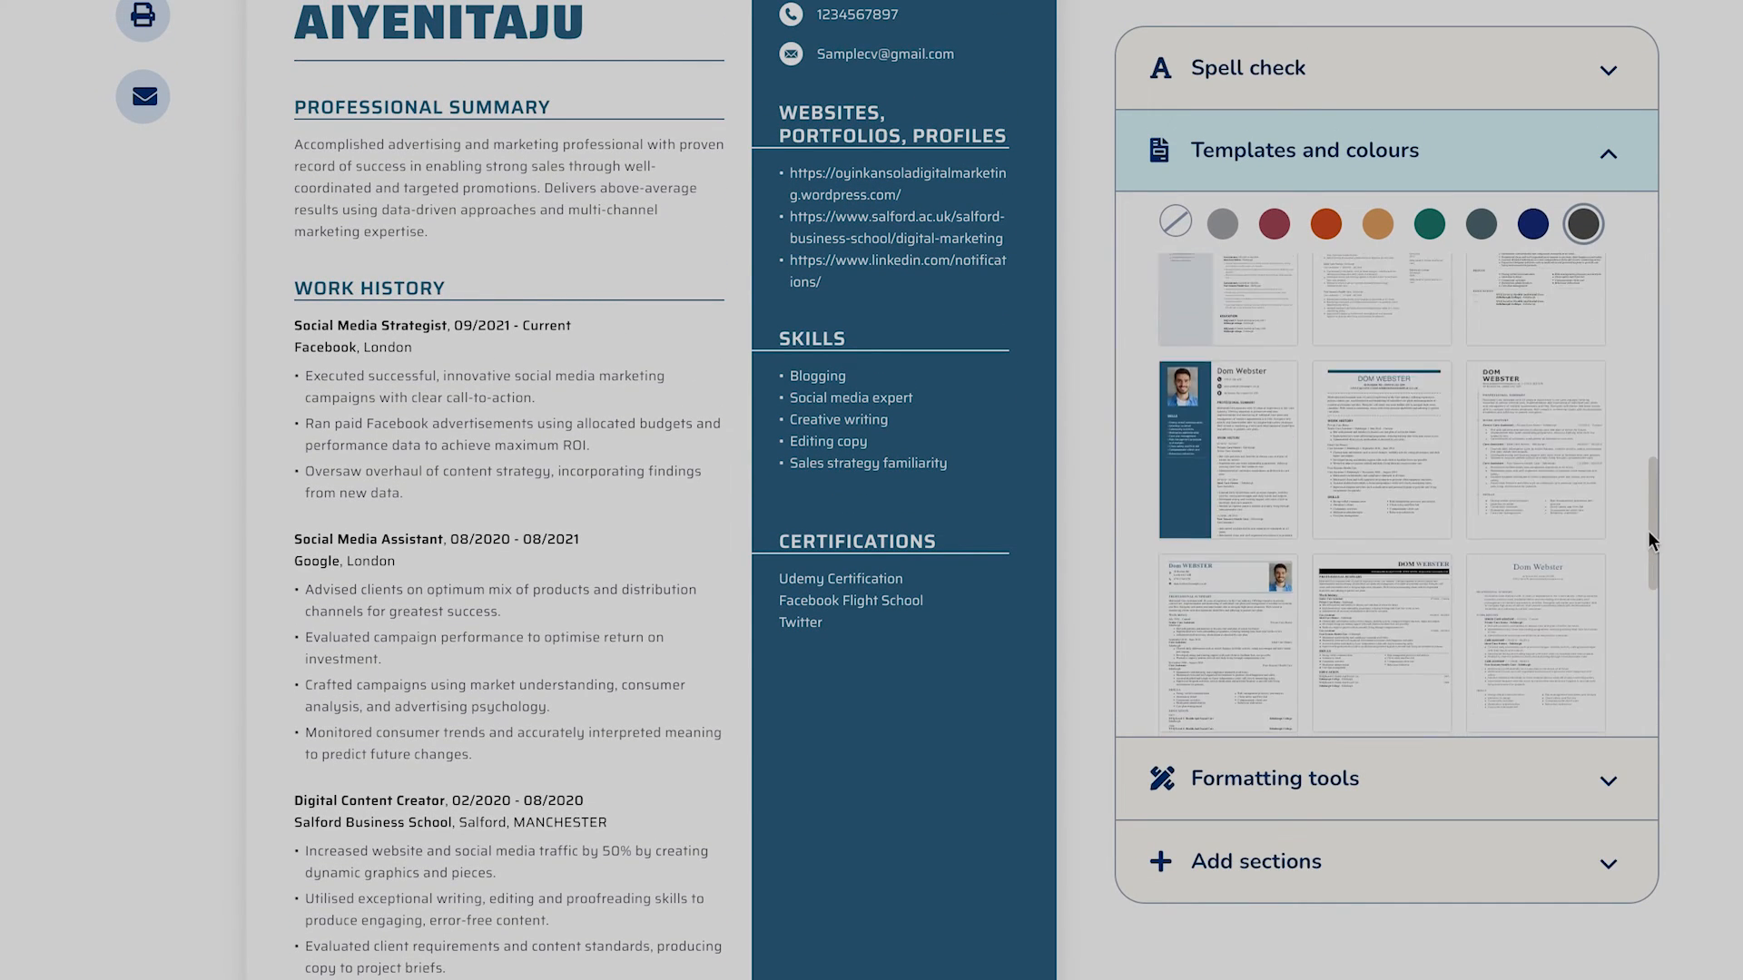
click(1259, 493)
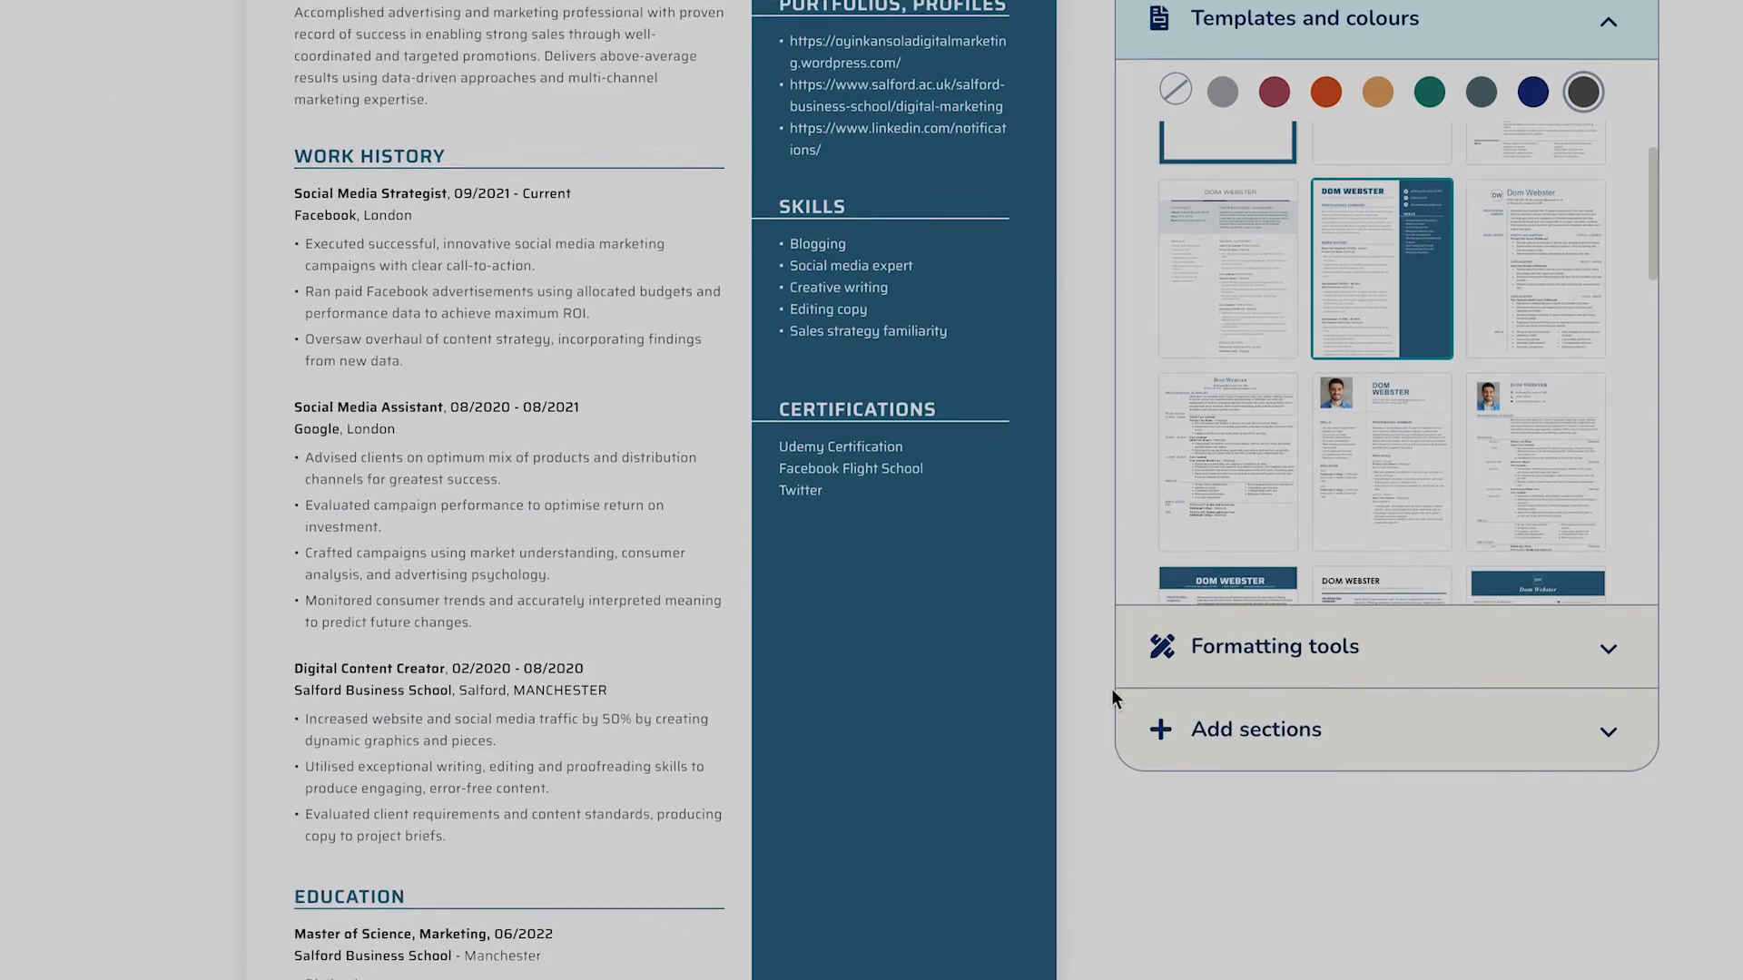
scroll(1111, 688, up, 6)
scroll(1113, 695, down, 3)
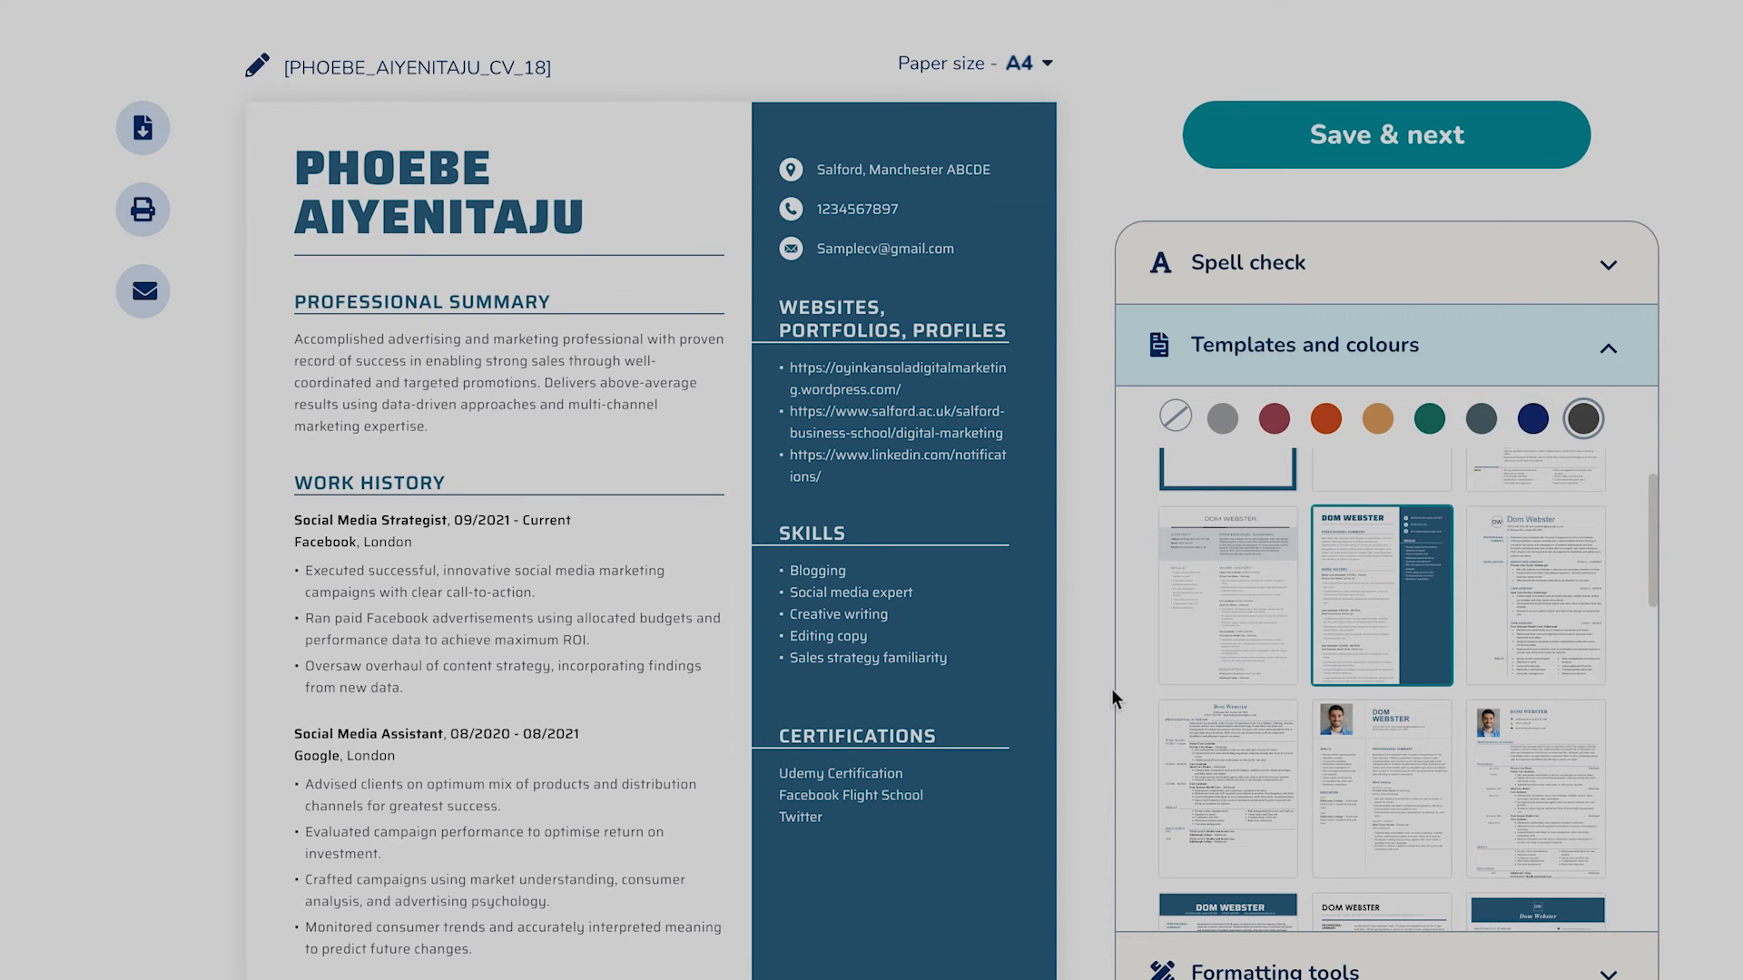
scroll(1111, 688, down, 5)
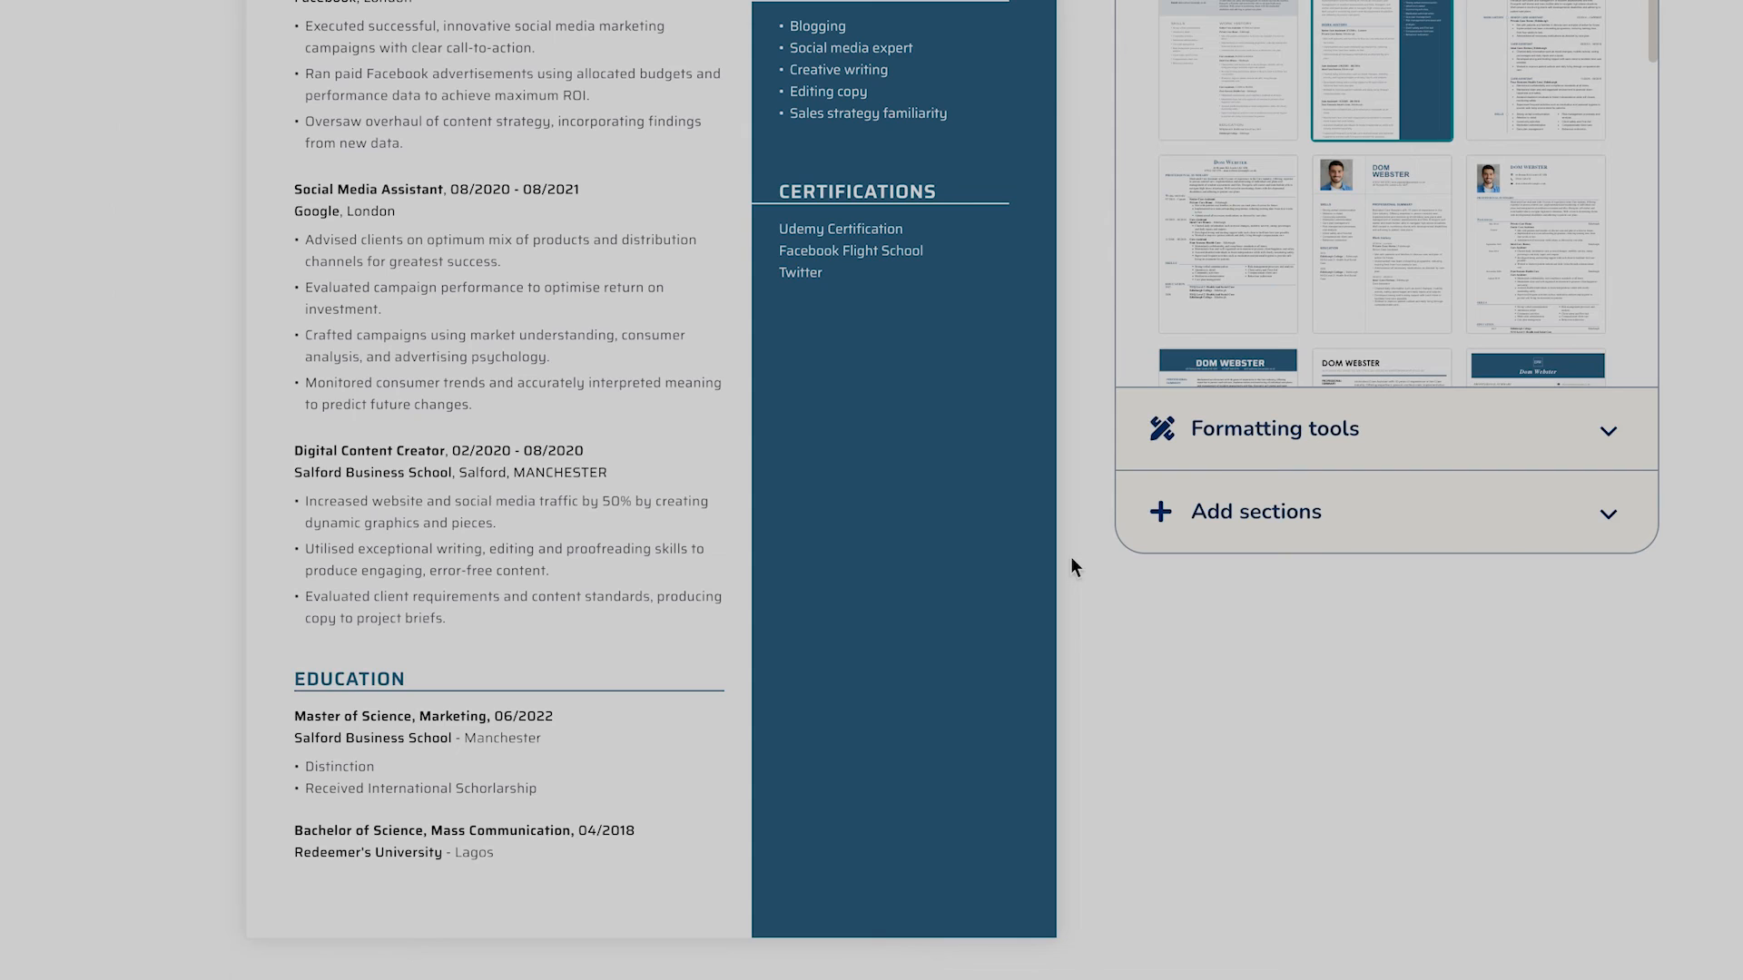
scroll(1070, 557, up, 5)
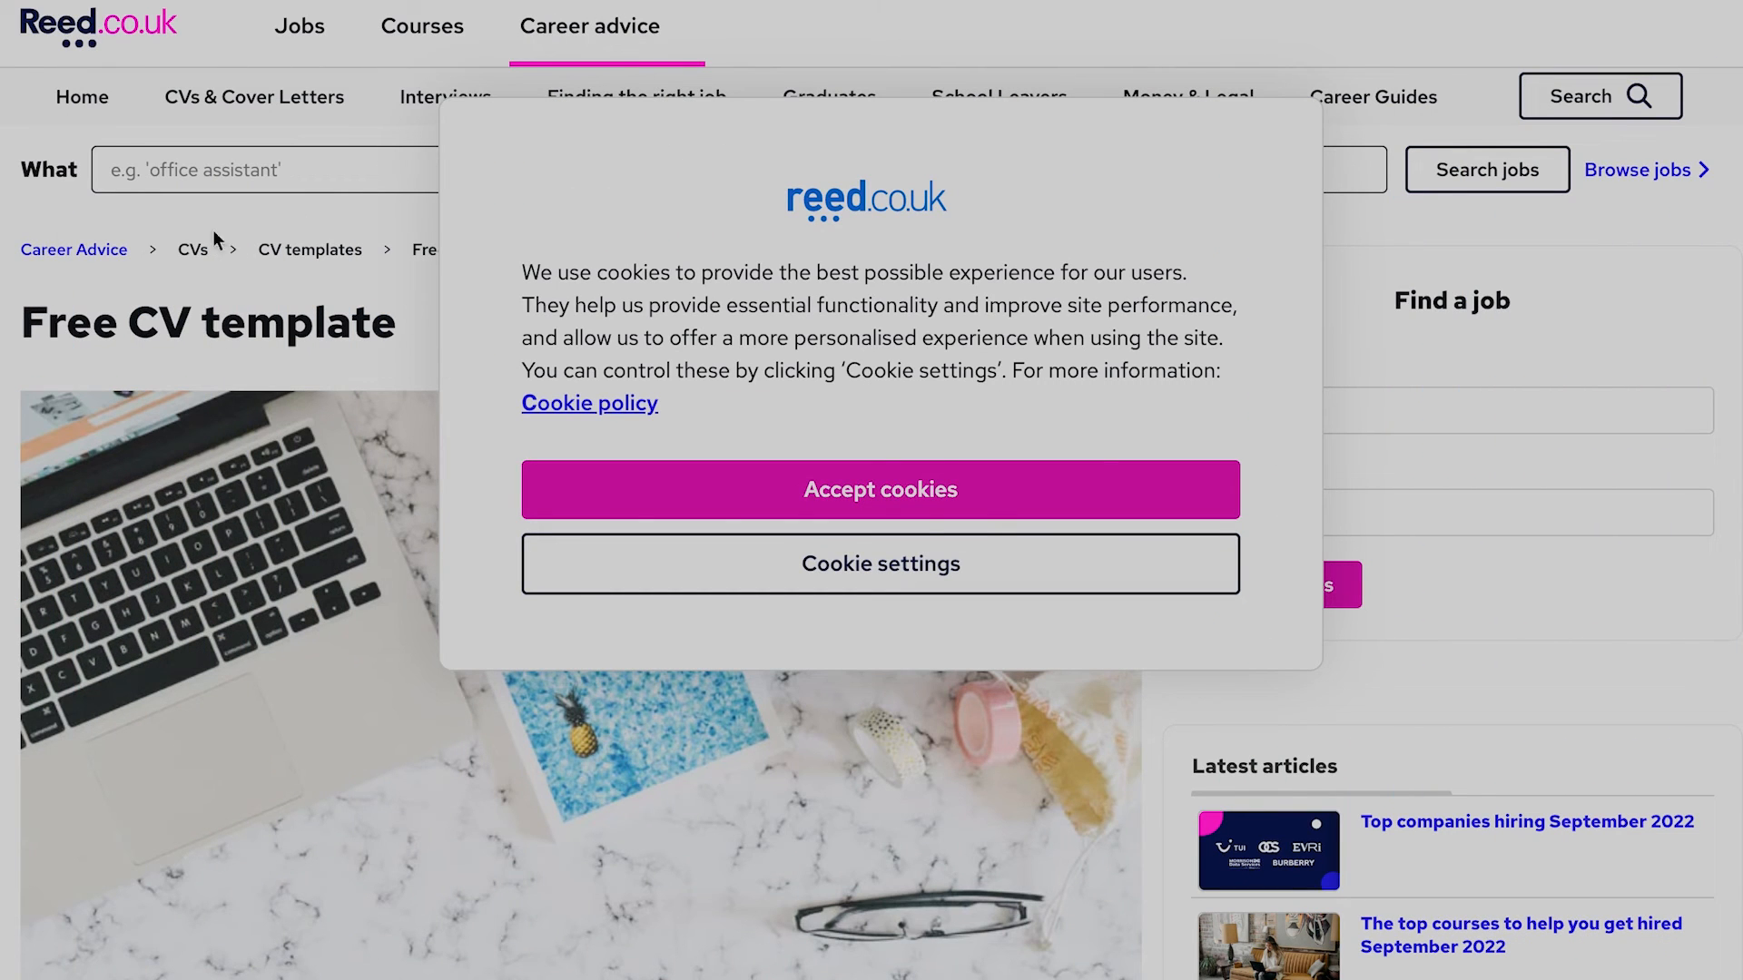
On the Reed.co.uk career advice site, accept the cookies and open the Free CV template article through the CVs page.
click(745, 479)
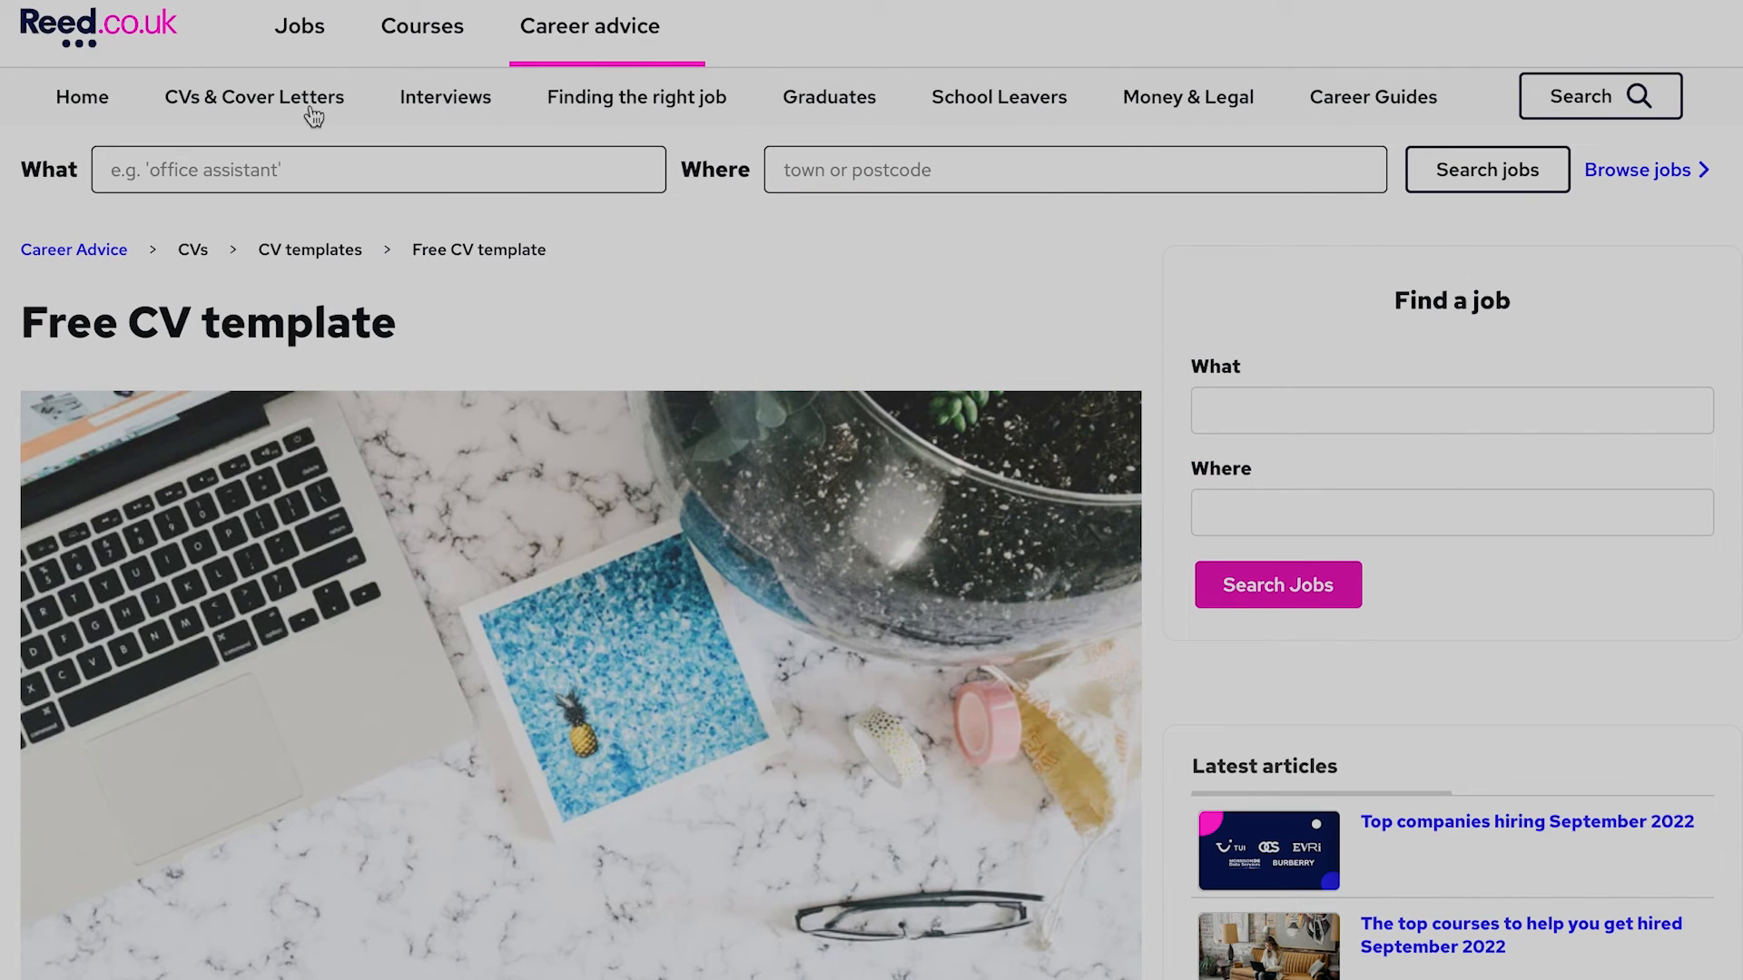
mouse_move(303, 99)
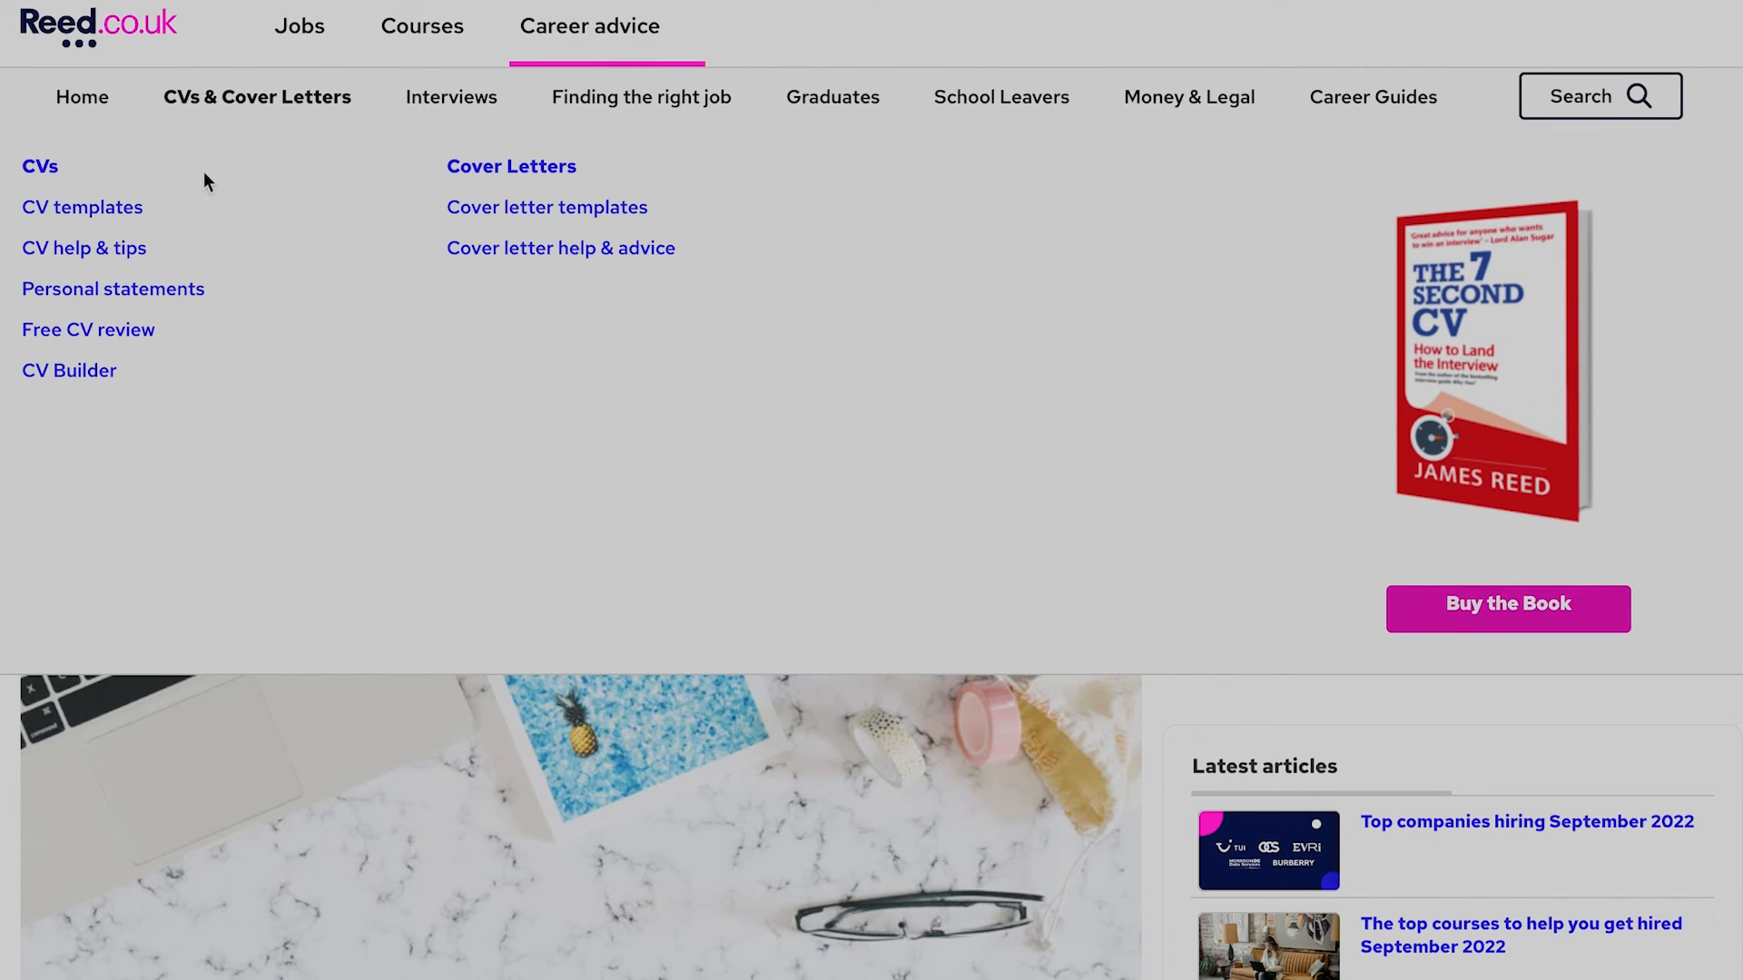
click(40, 168)
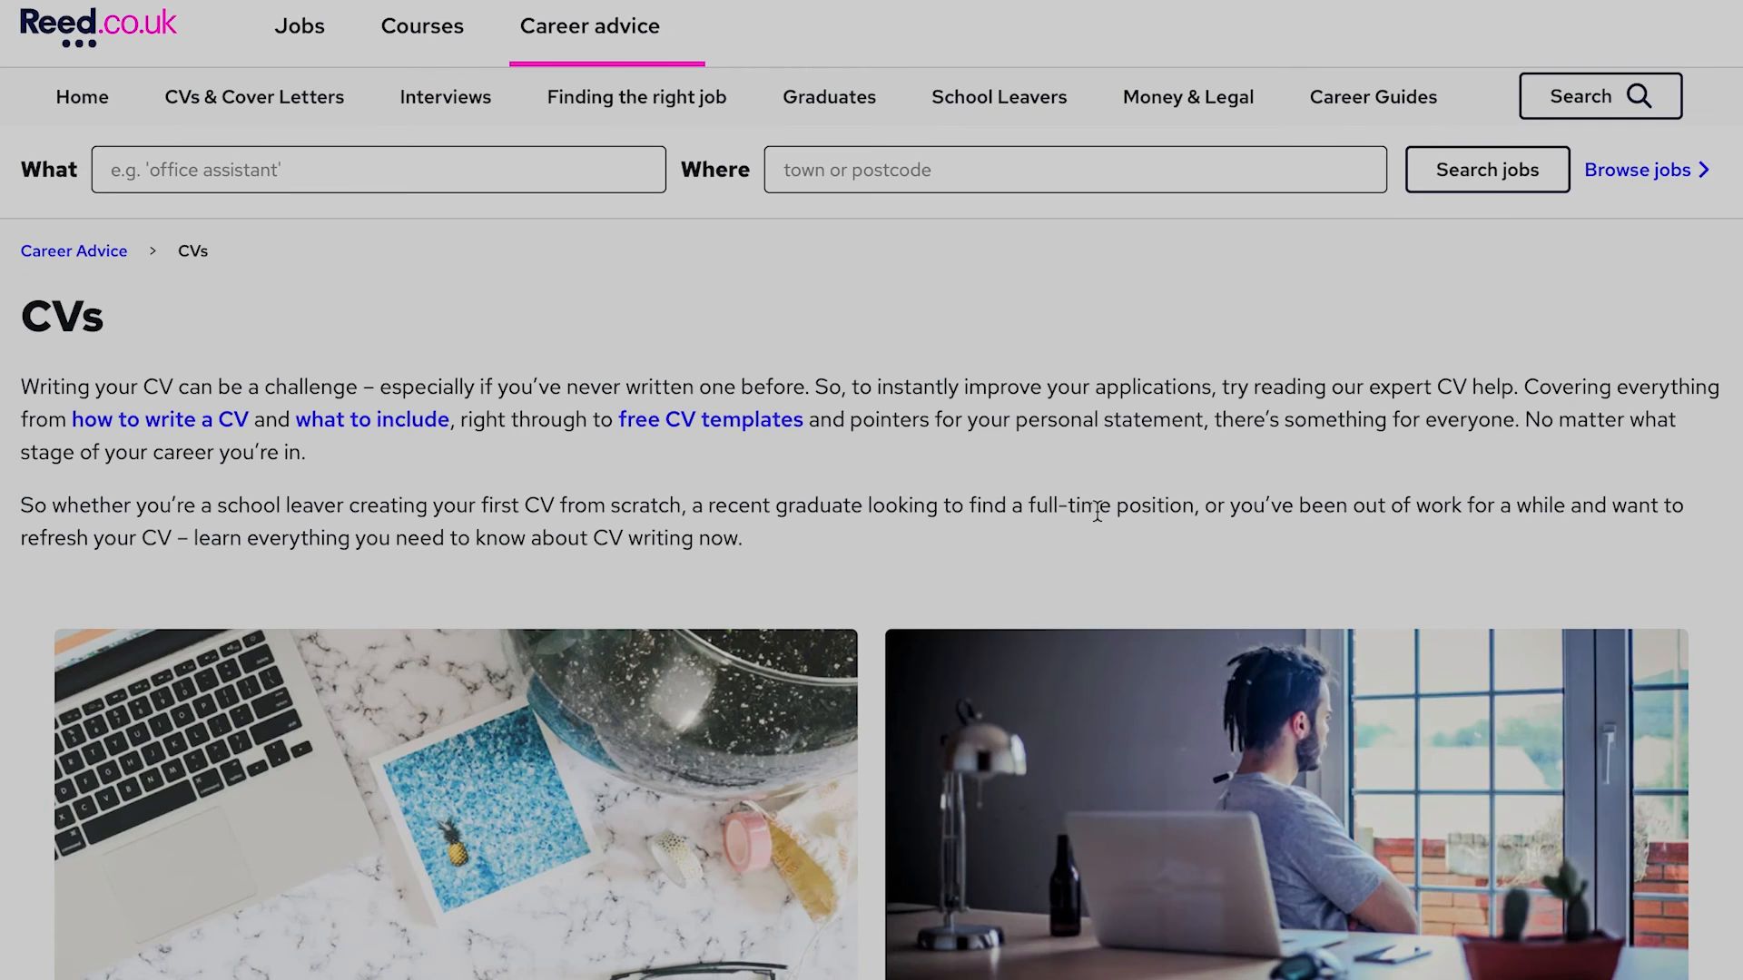
scroll(1098, 513, down, 3)
click(674, 657)
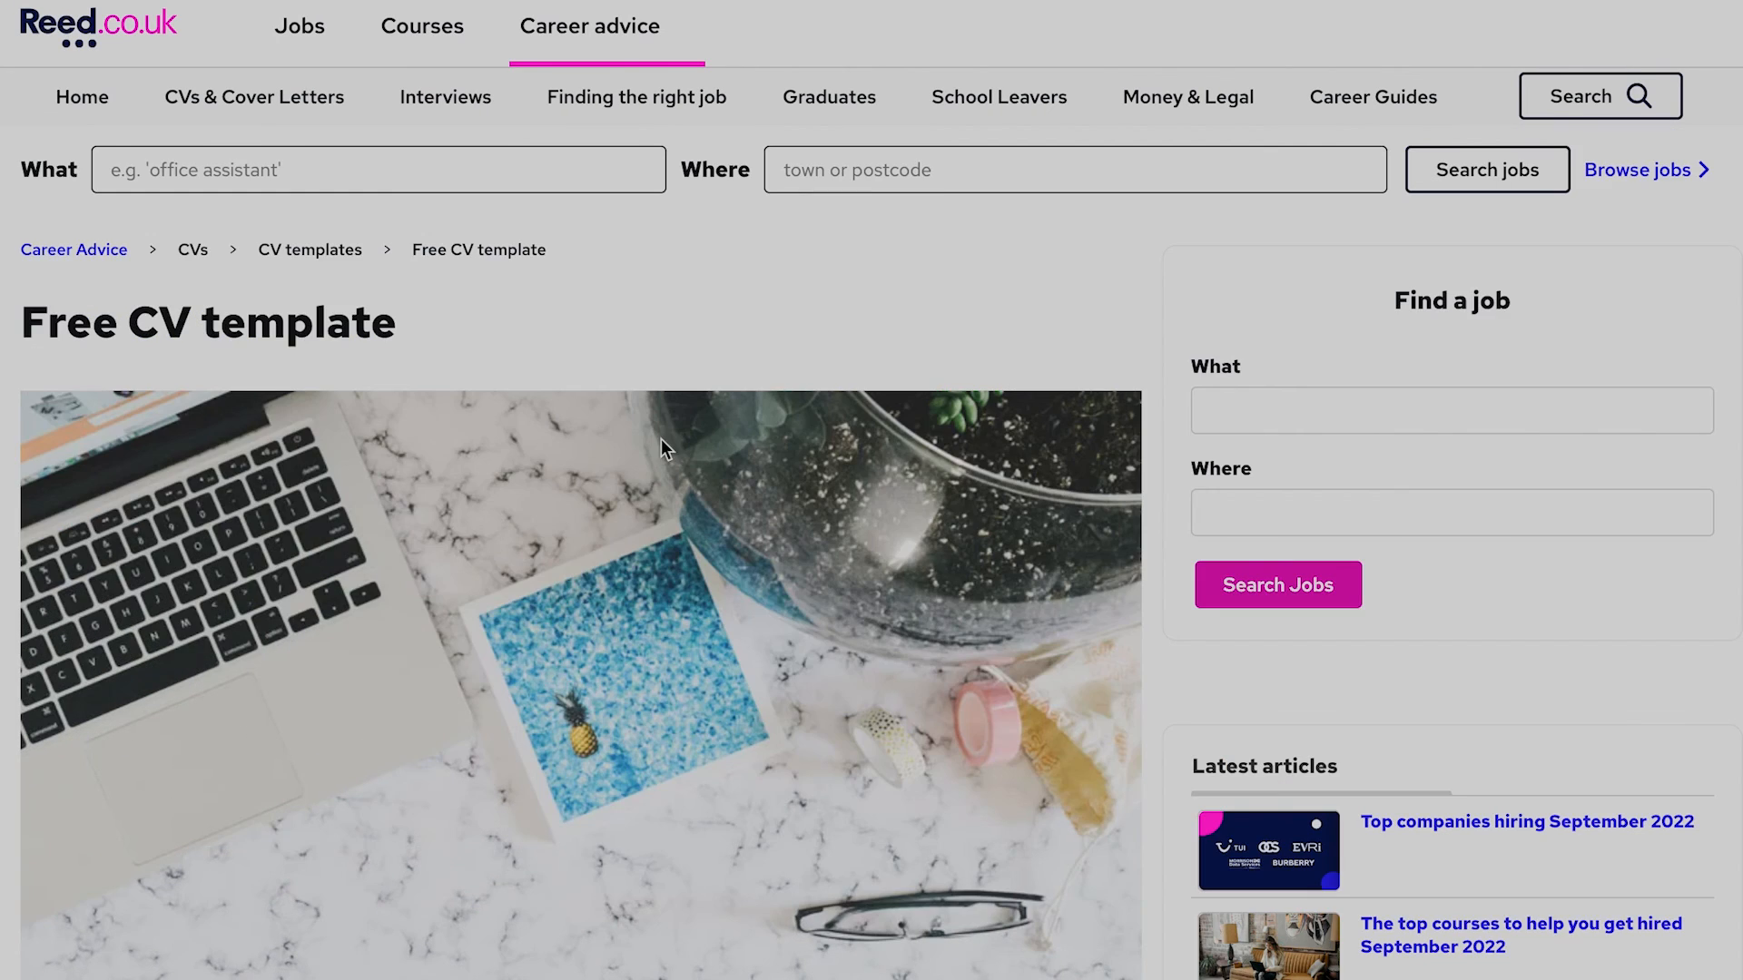
scroll(959, 332, down, 4)
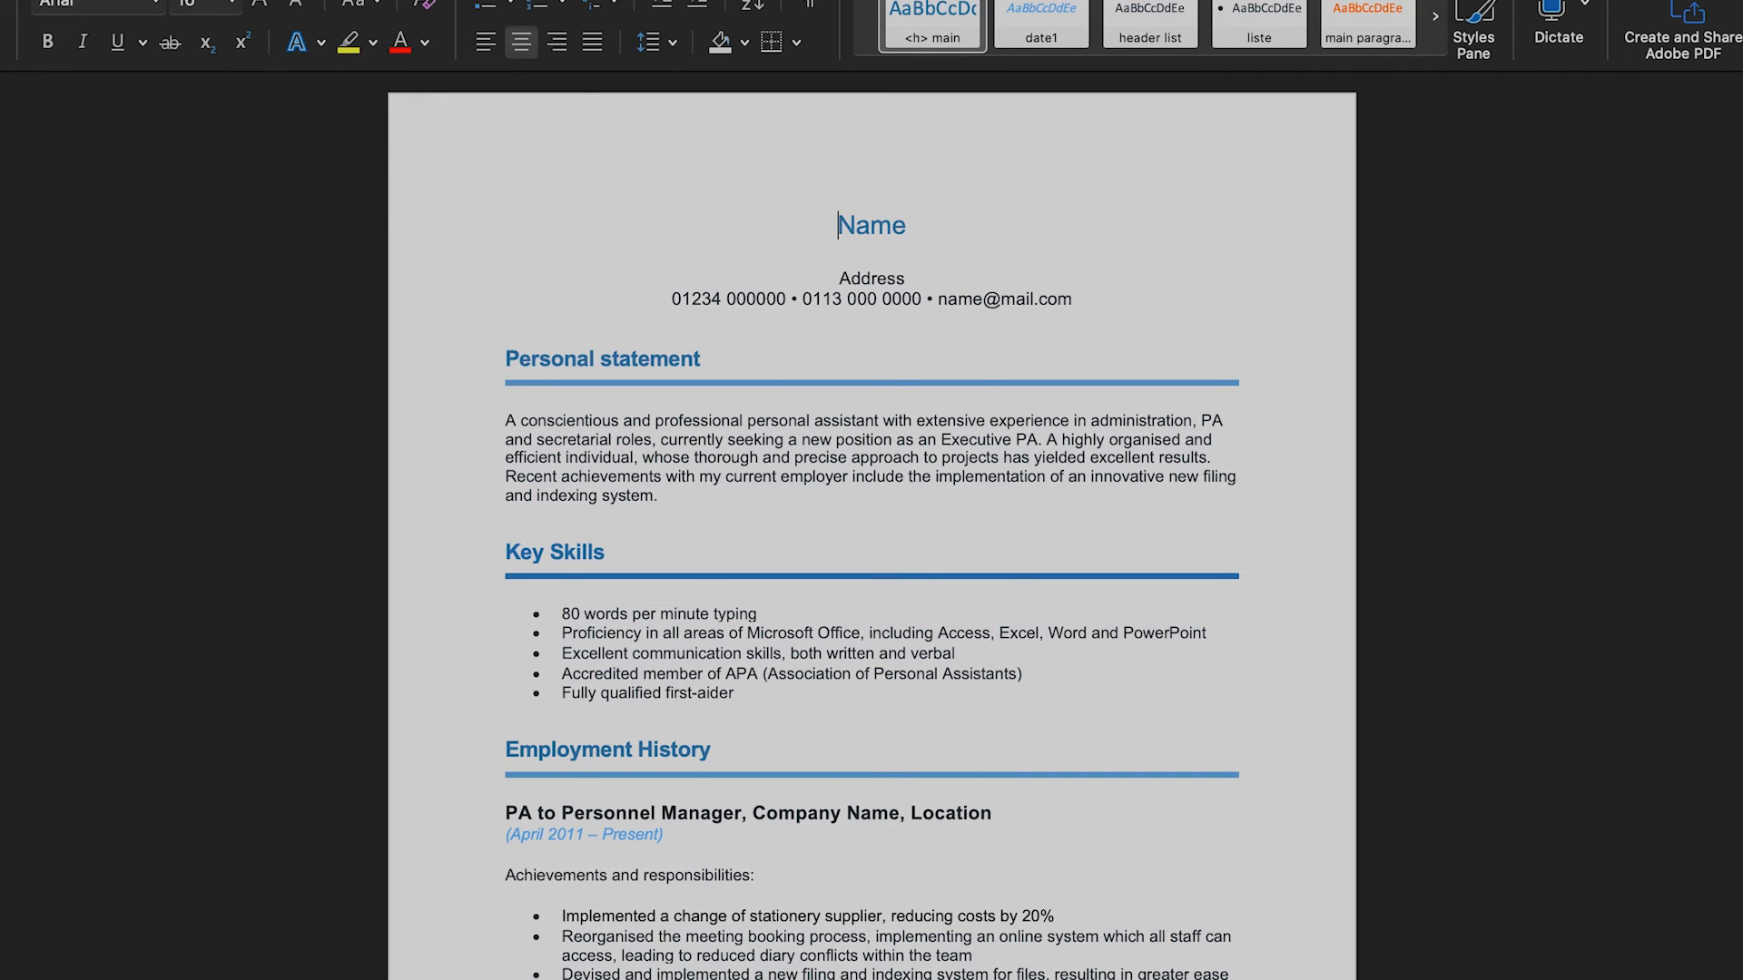
Read through the Reed CV template in Word, from the personal statement and key skills to the employment history and education.
click(1347, 543)
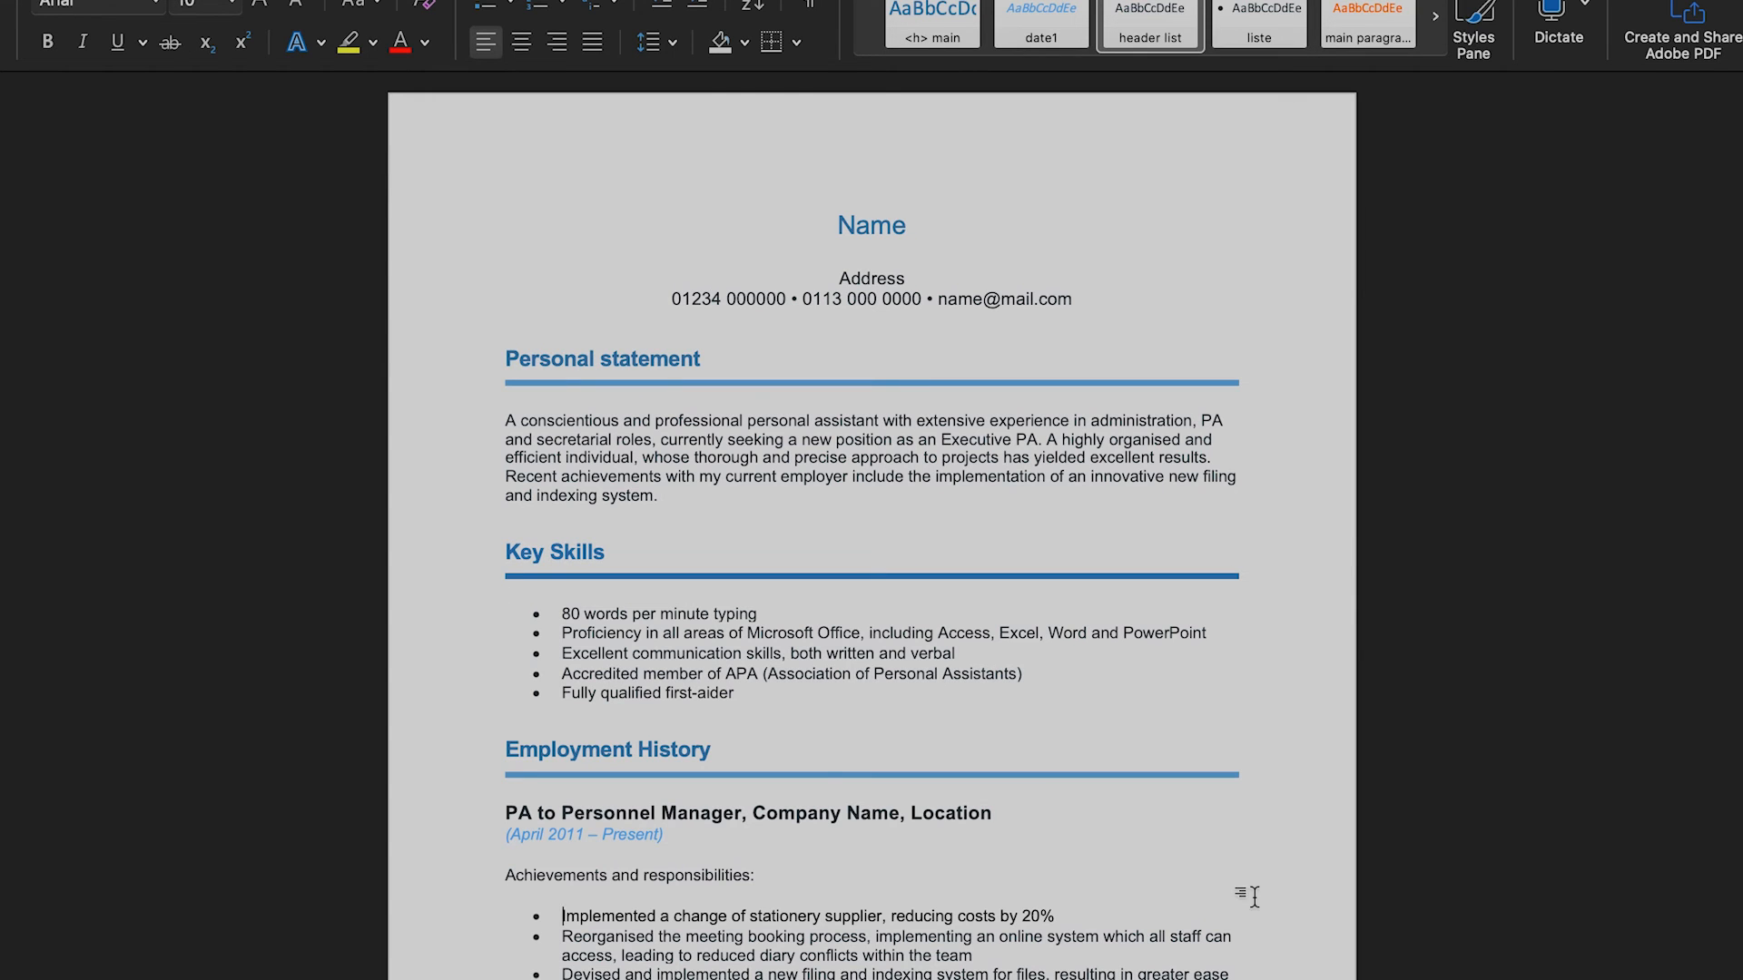
scroll(1253, 897, down, 5)
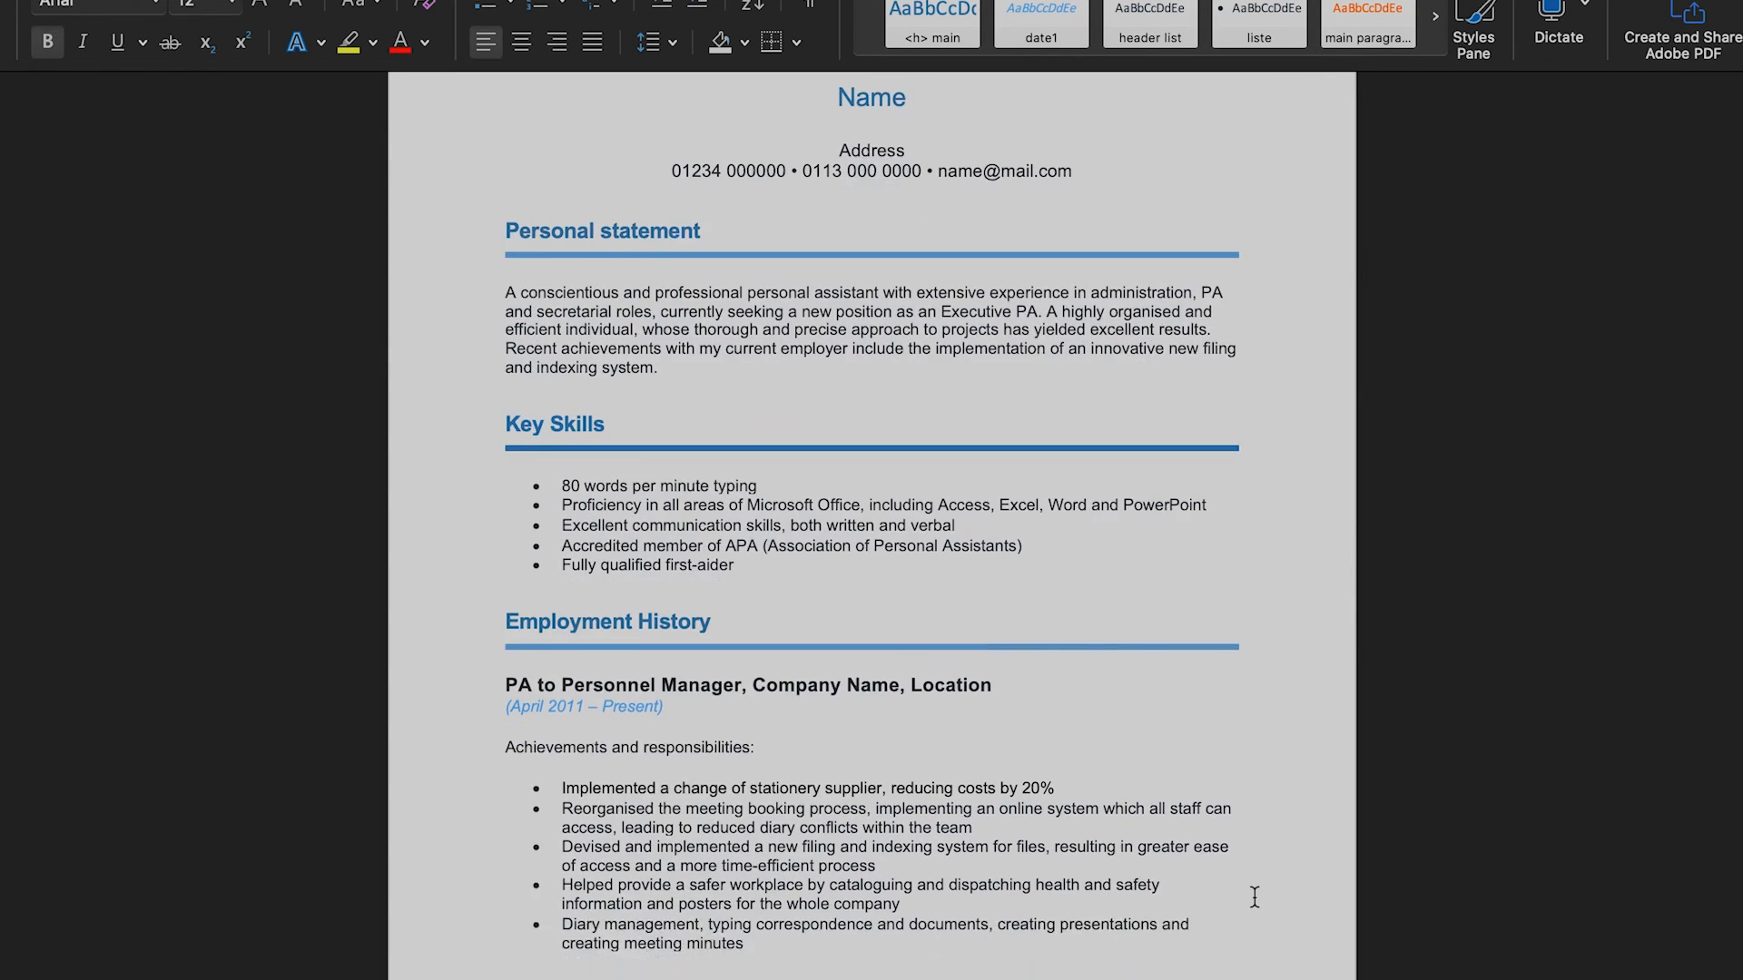
scroll(1253, 897, down, 7)
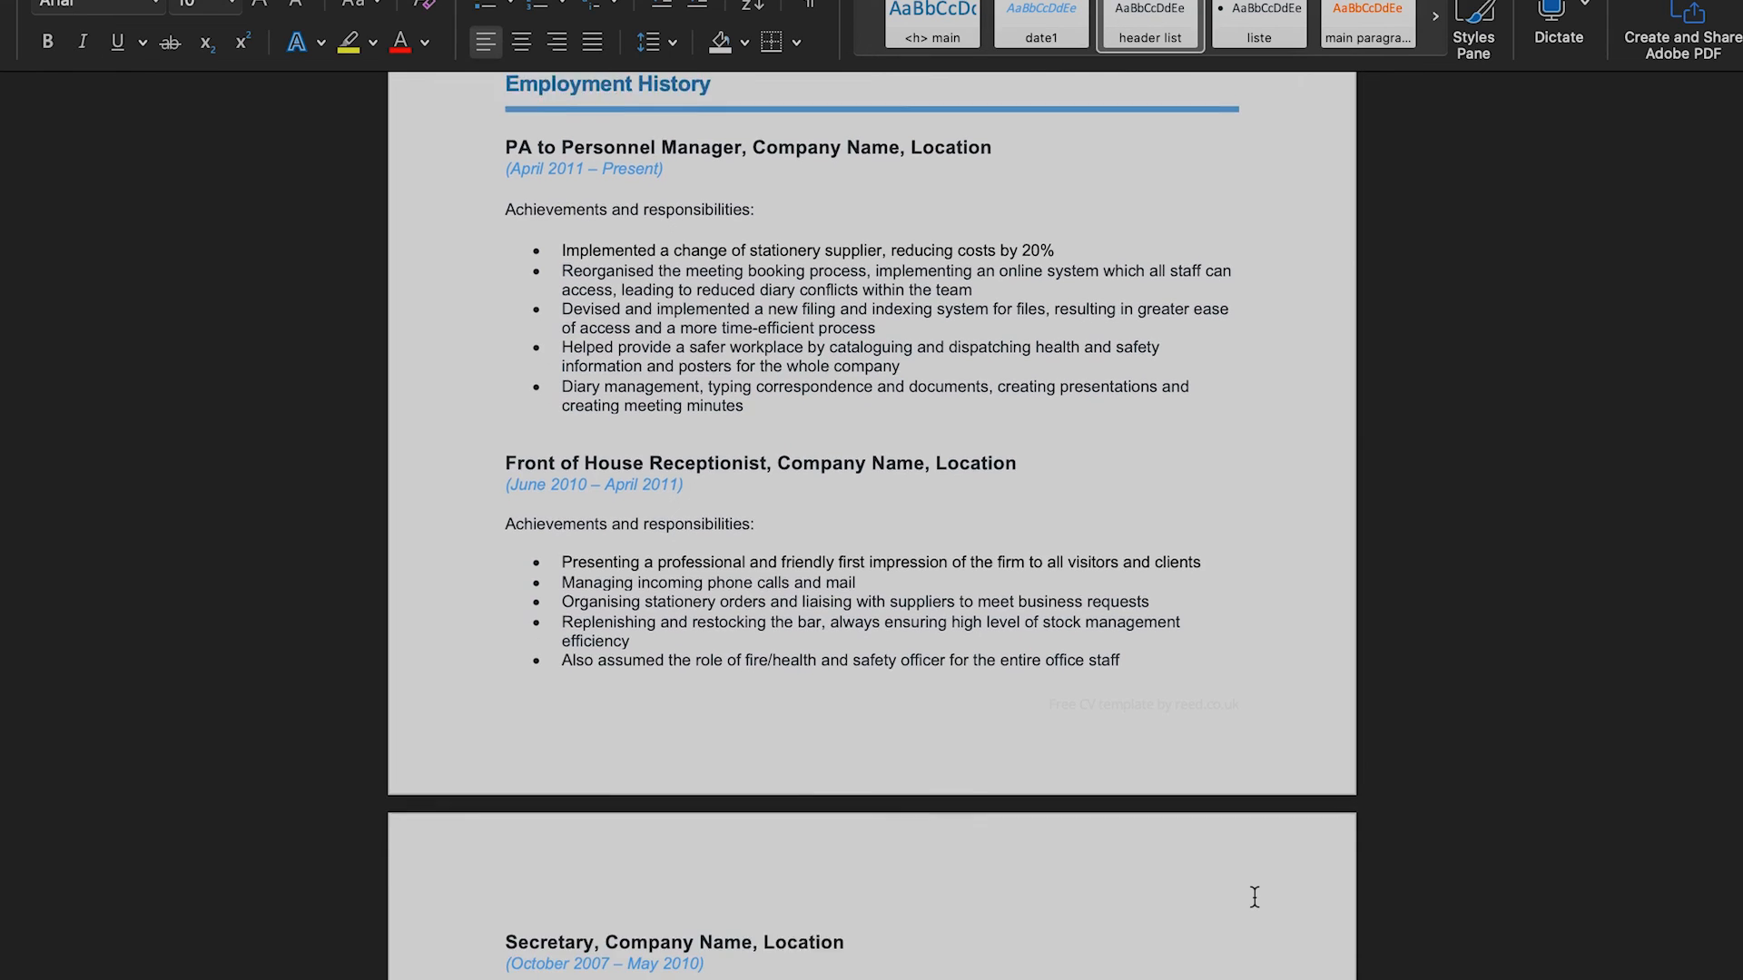
scroll(1253, 897, down, 7)
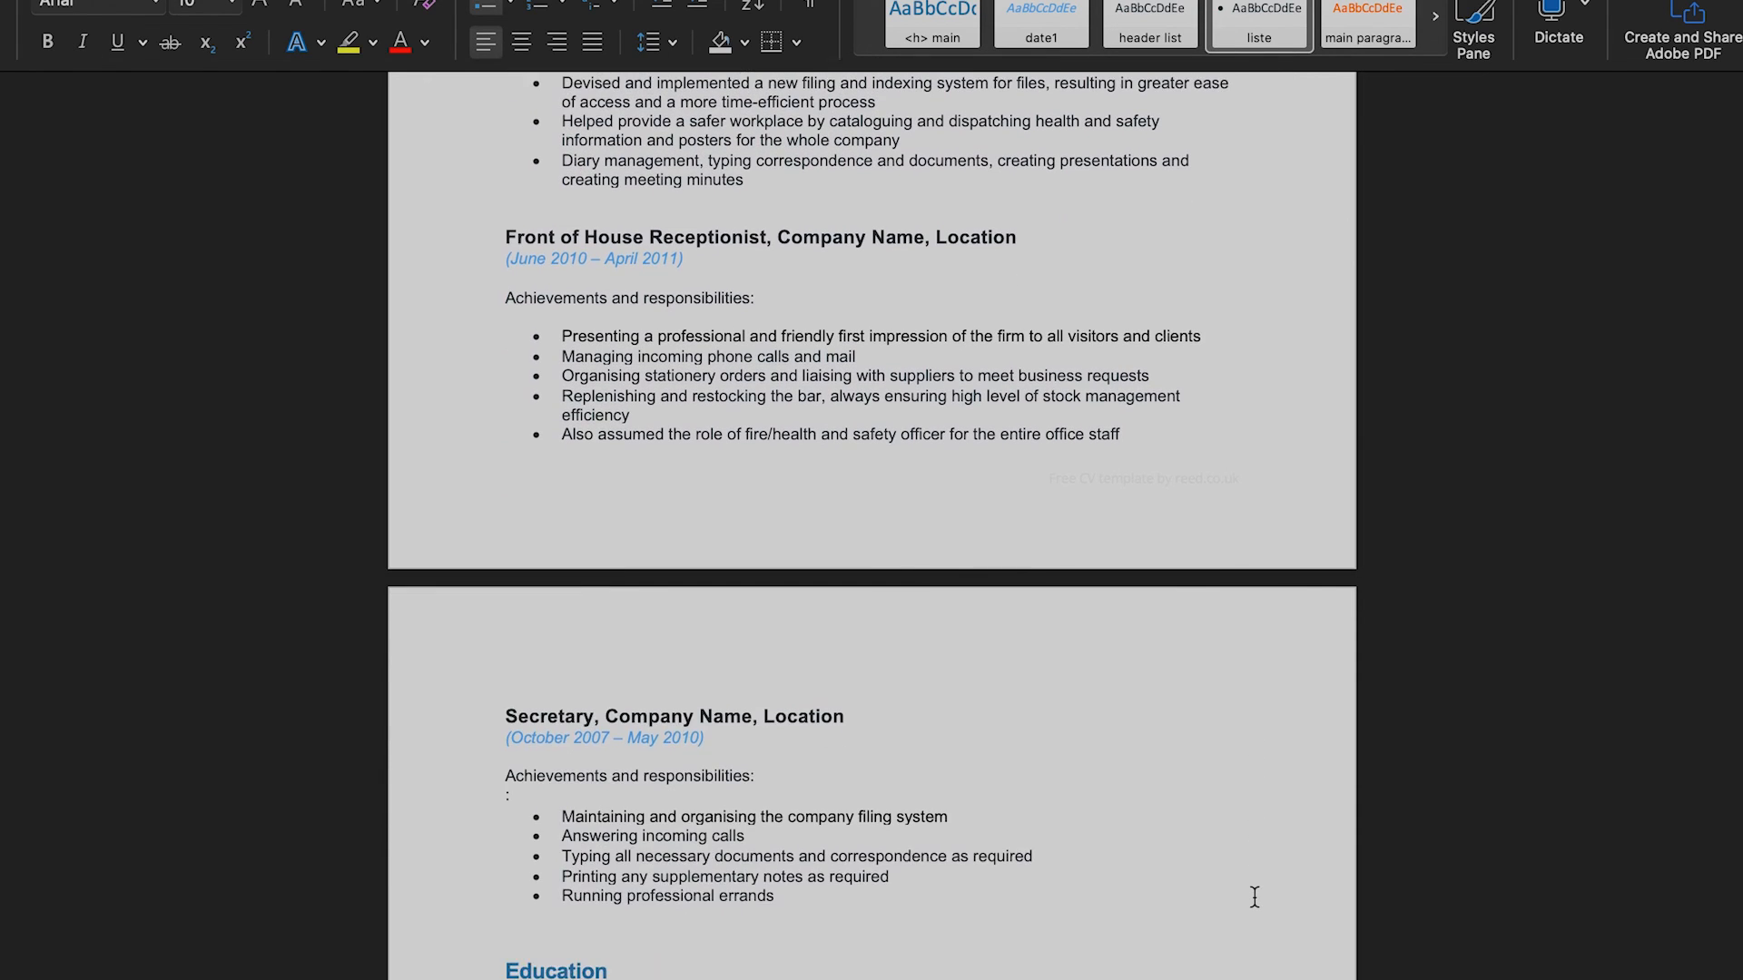
scroll(1254, 896, down, 6)
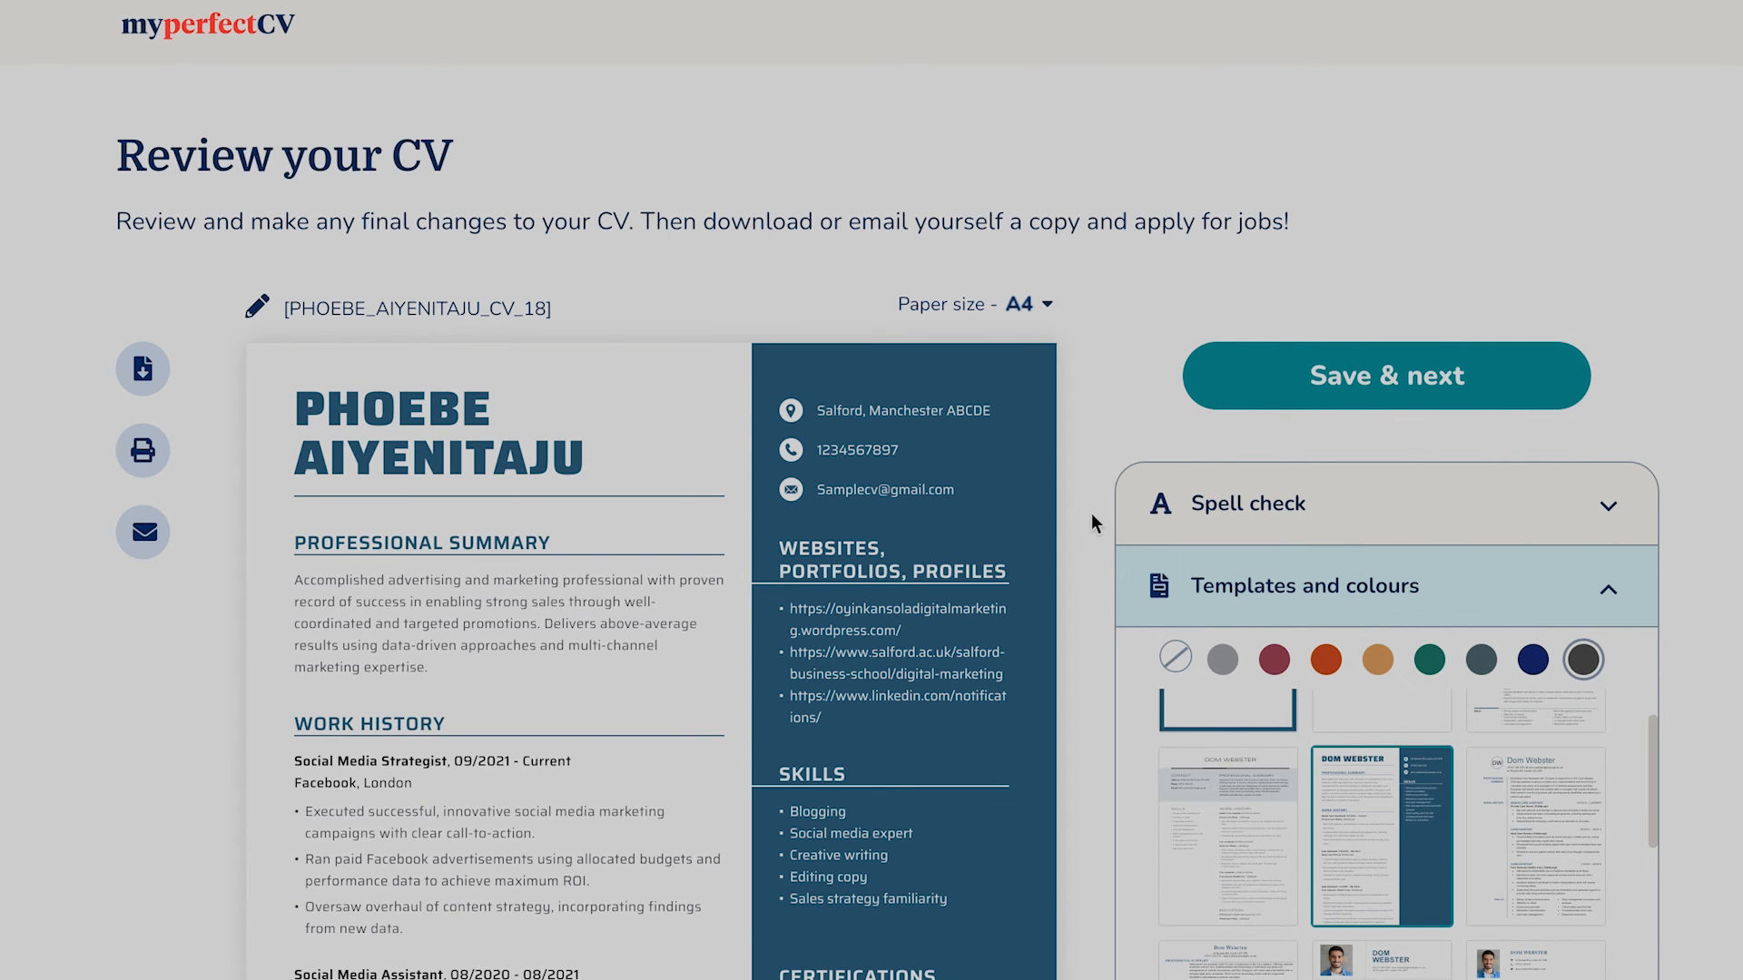
Open the CV's Professional Summary for editing in MyPerfectCV and copy its entire text.
scroll(1091, 514, down, 2)
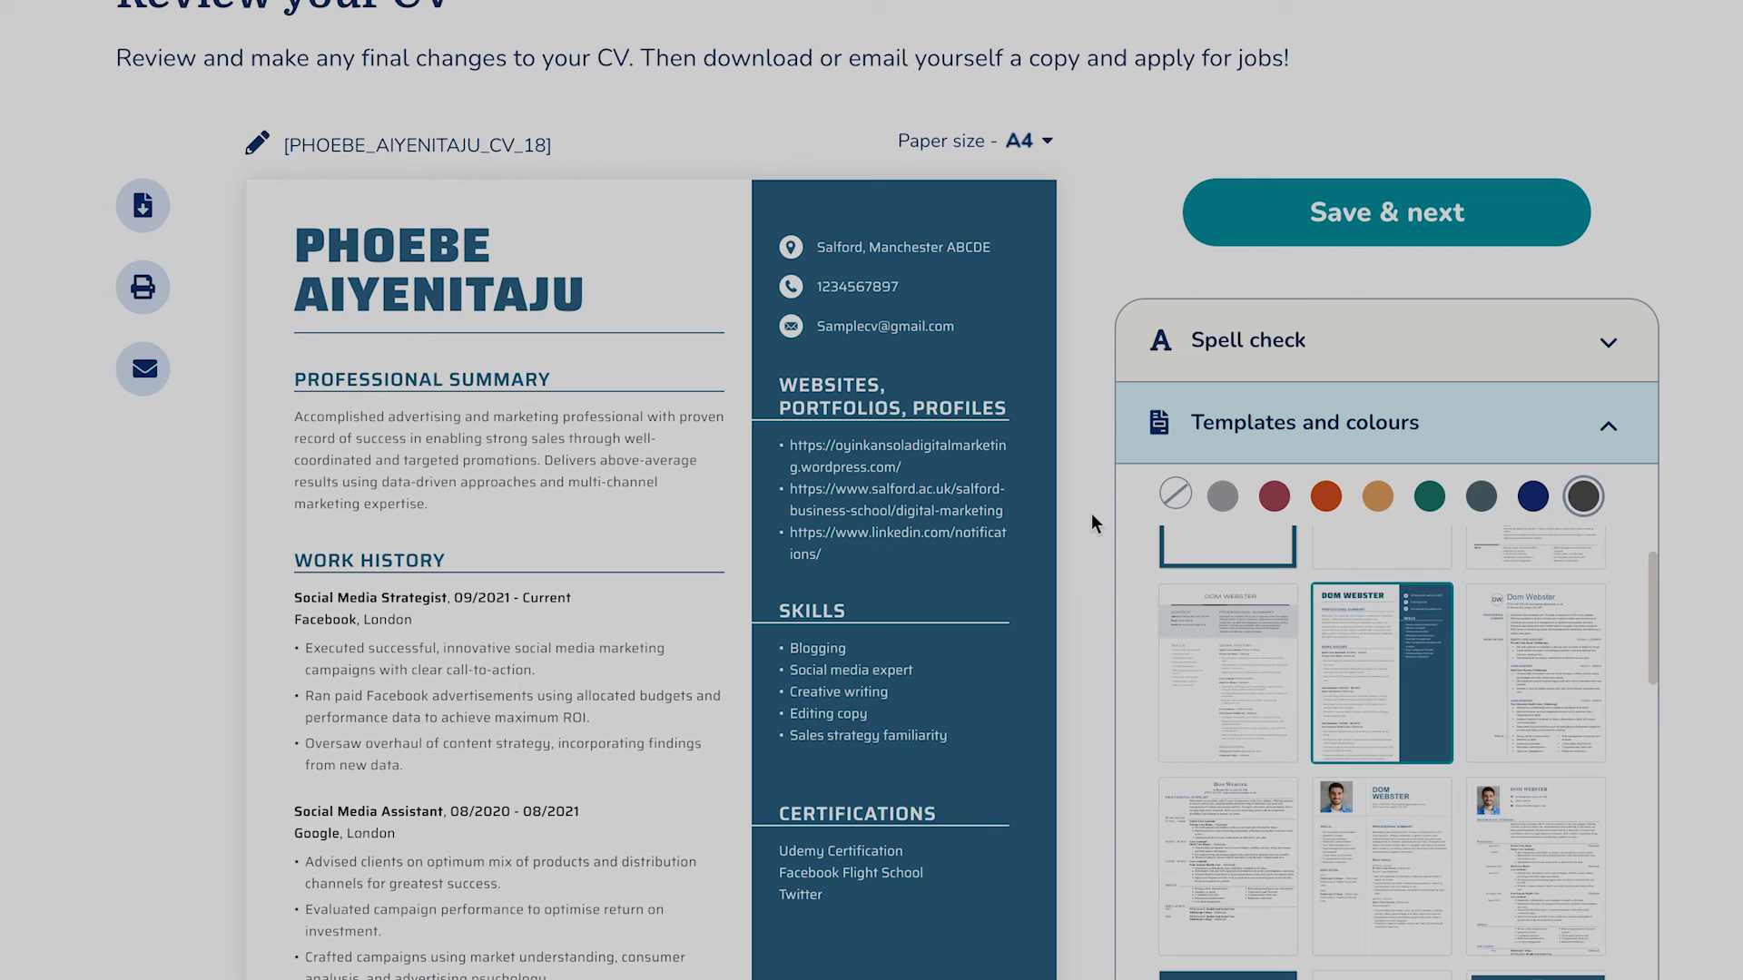
mouse_move(628, 426)
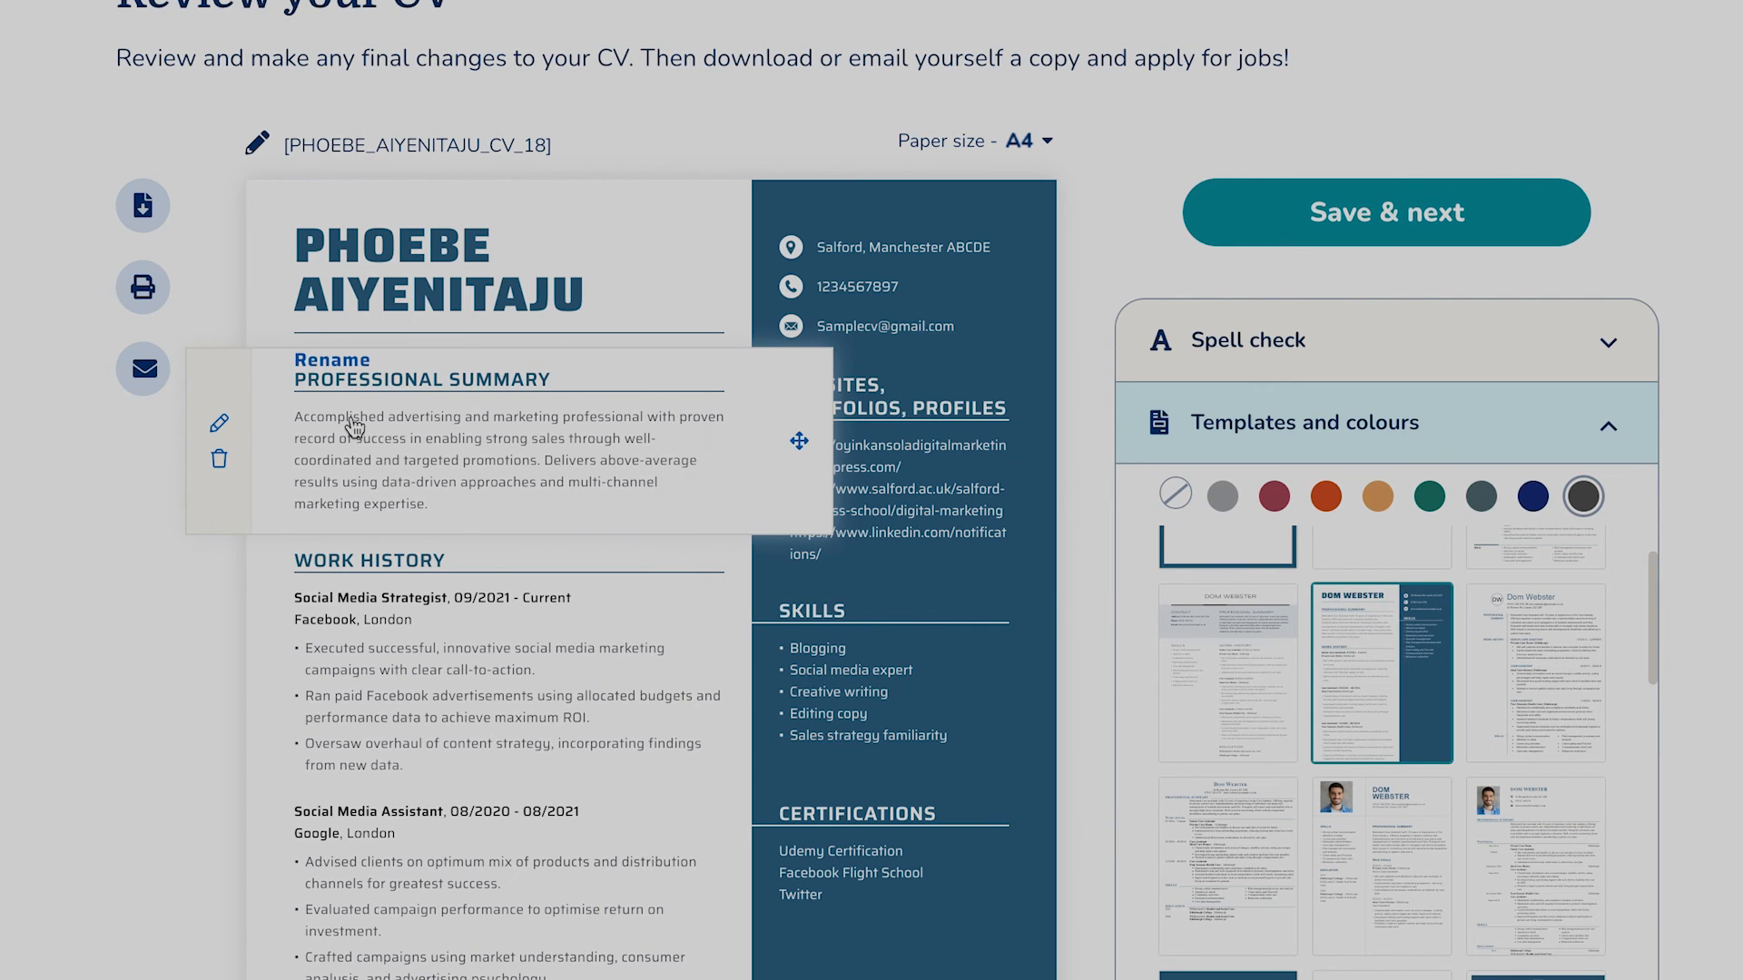
click(219, 423)
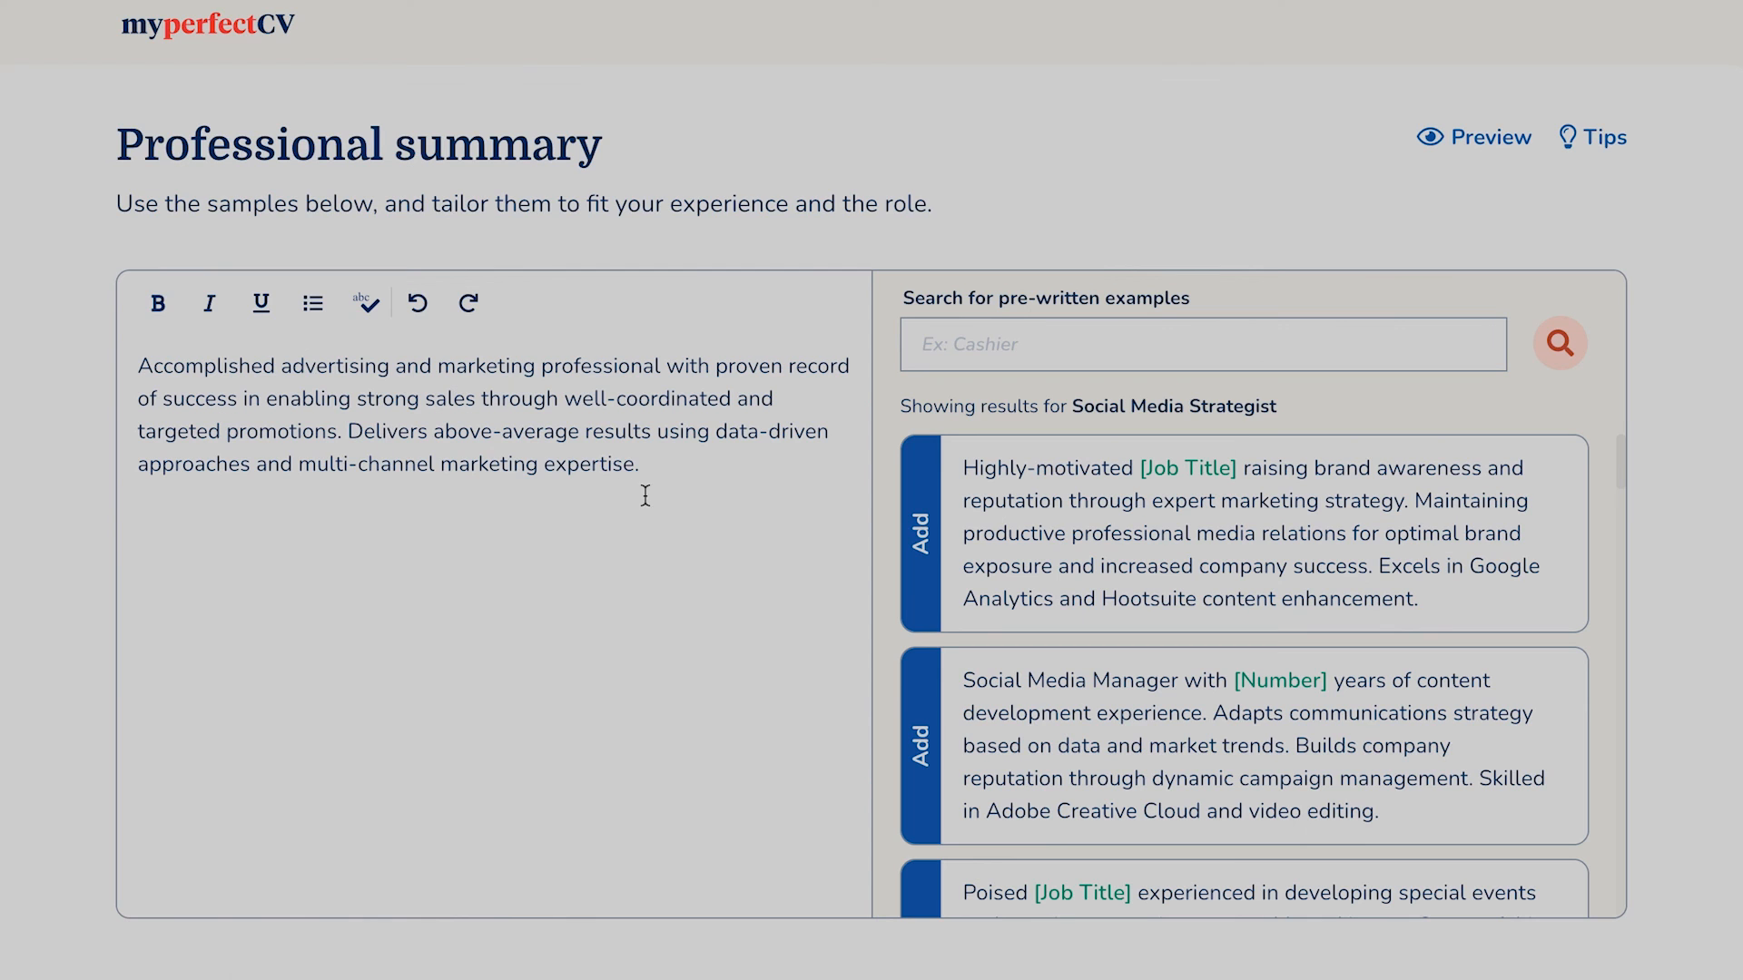
drag(705, 477, 164, 318)
key(super+c)
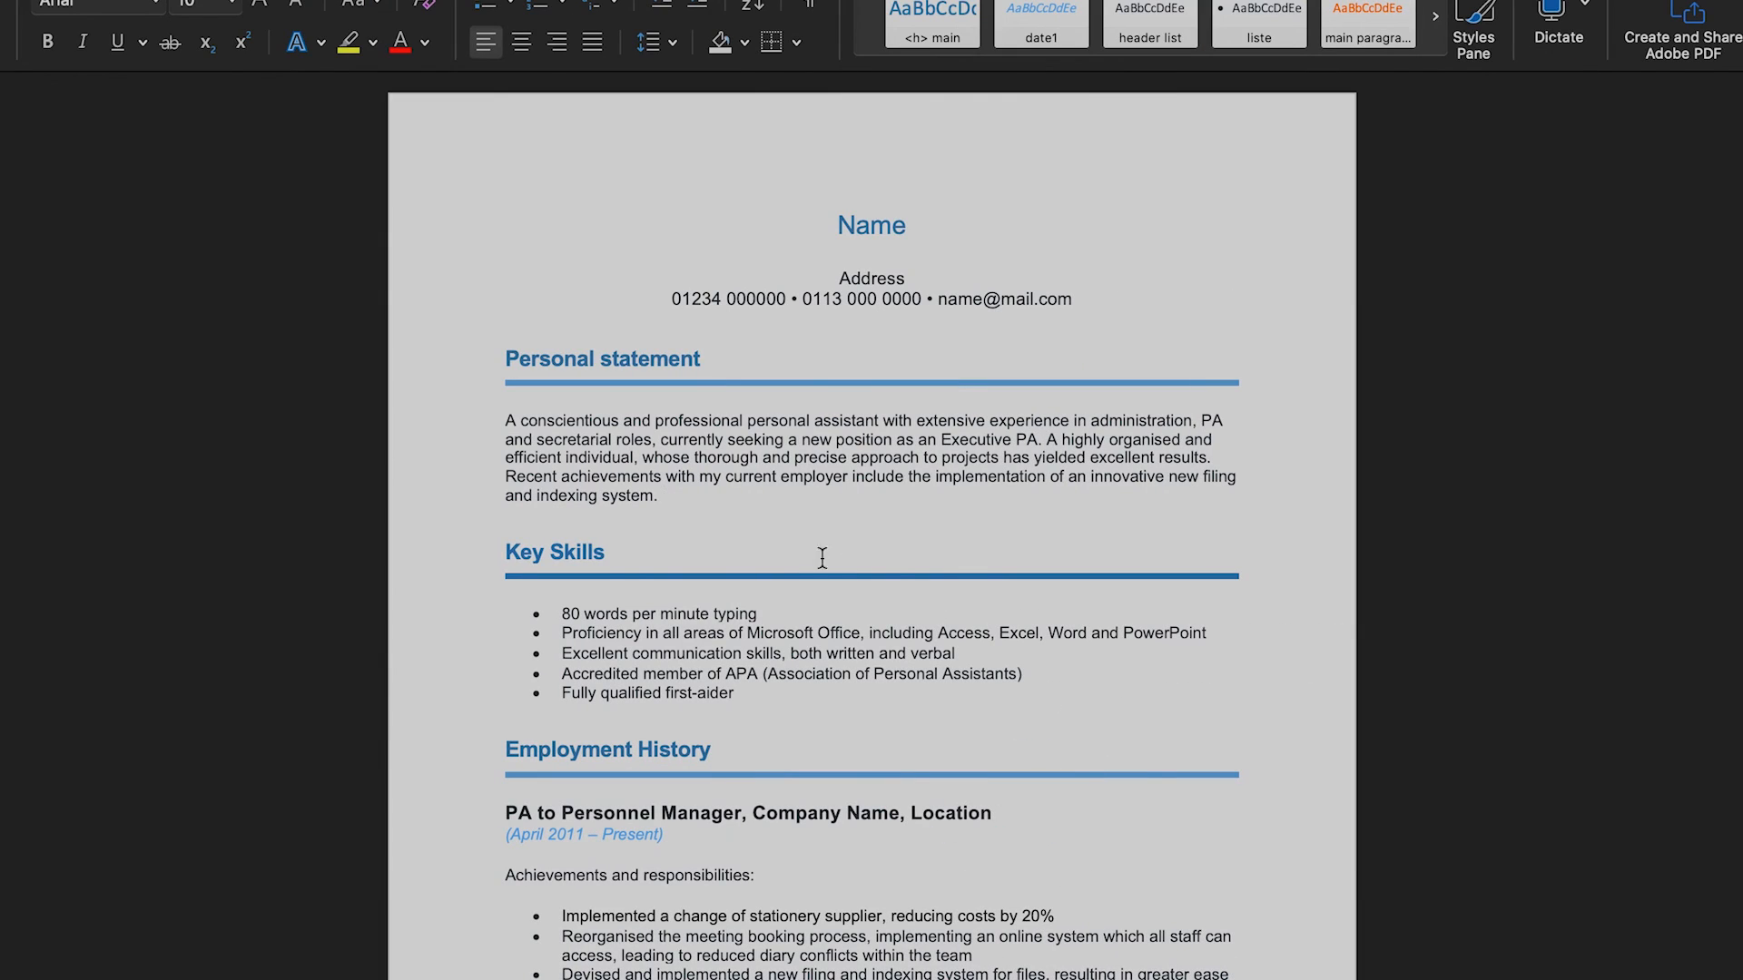
In the Word template, replace the sample paragraph under Personal statement with the copied professional summary.
drag(852, 476, 497, 420)
key(BackSpace)
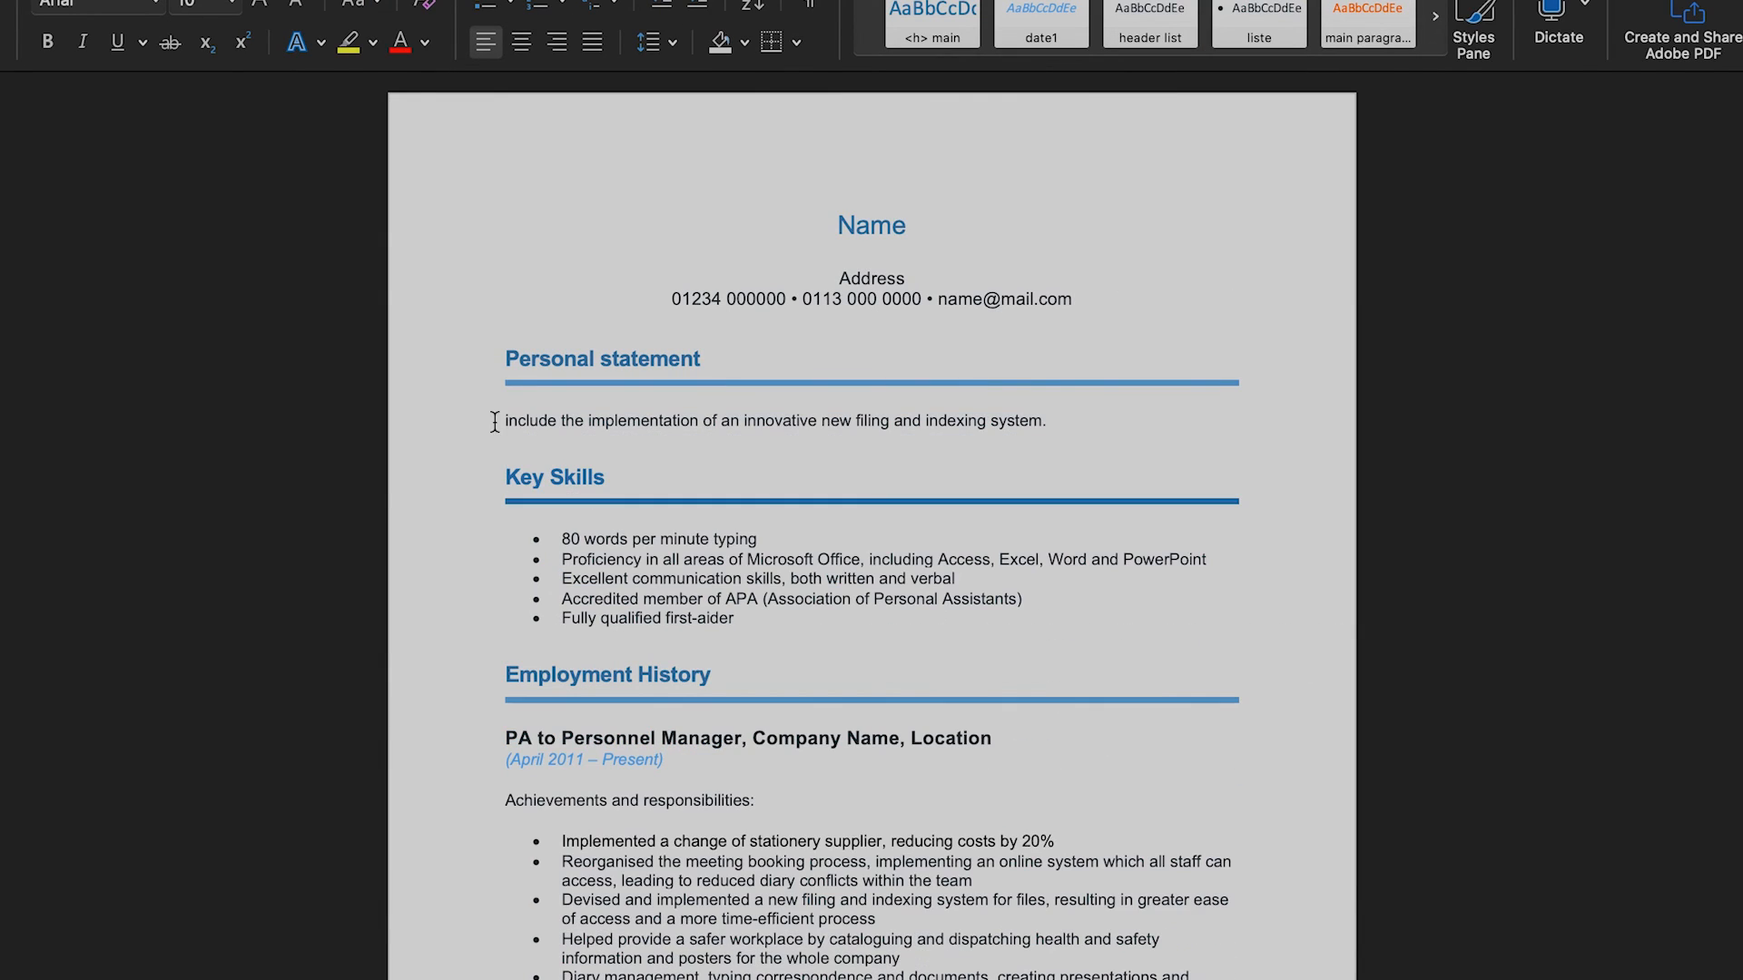
click(1077, 421)
shift+click(500, 420)
key(BackSpace)
key(super+v)
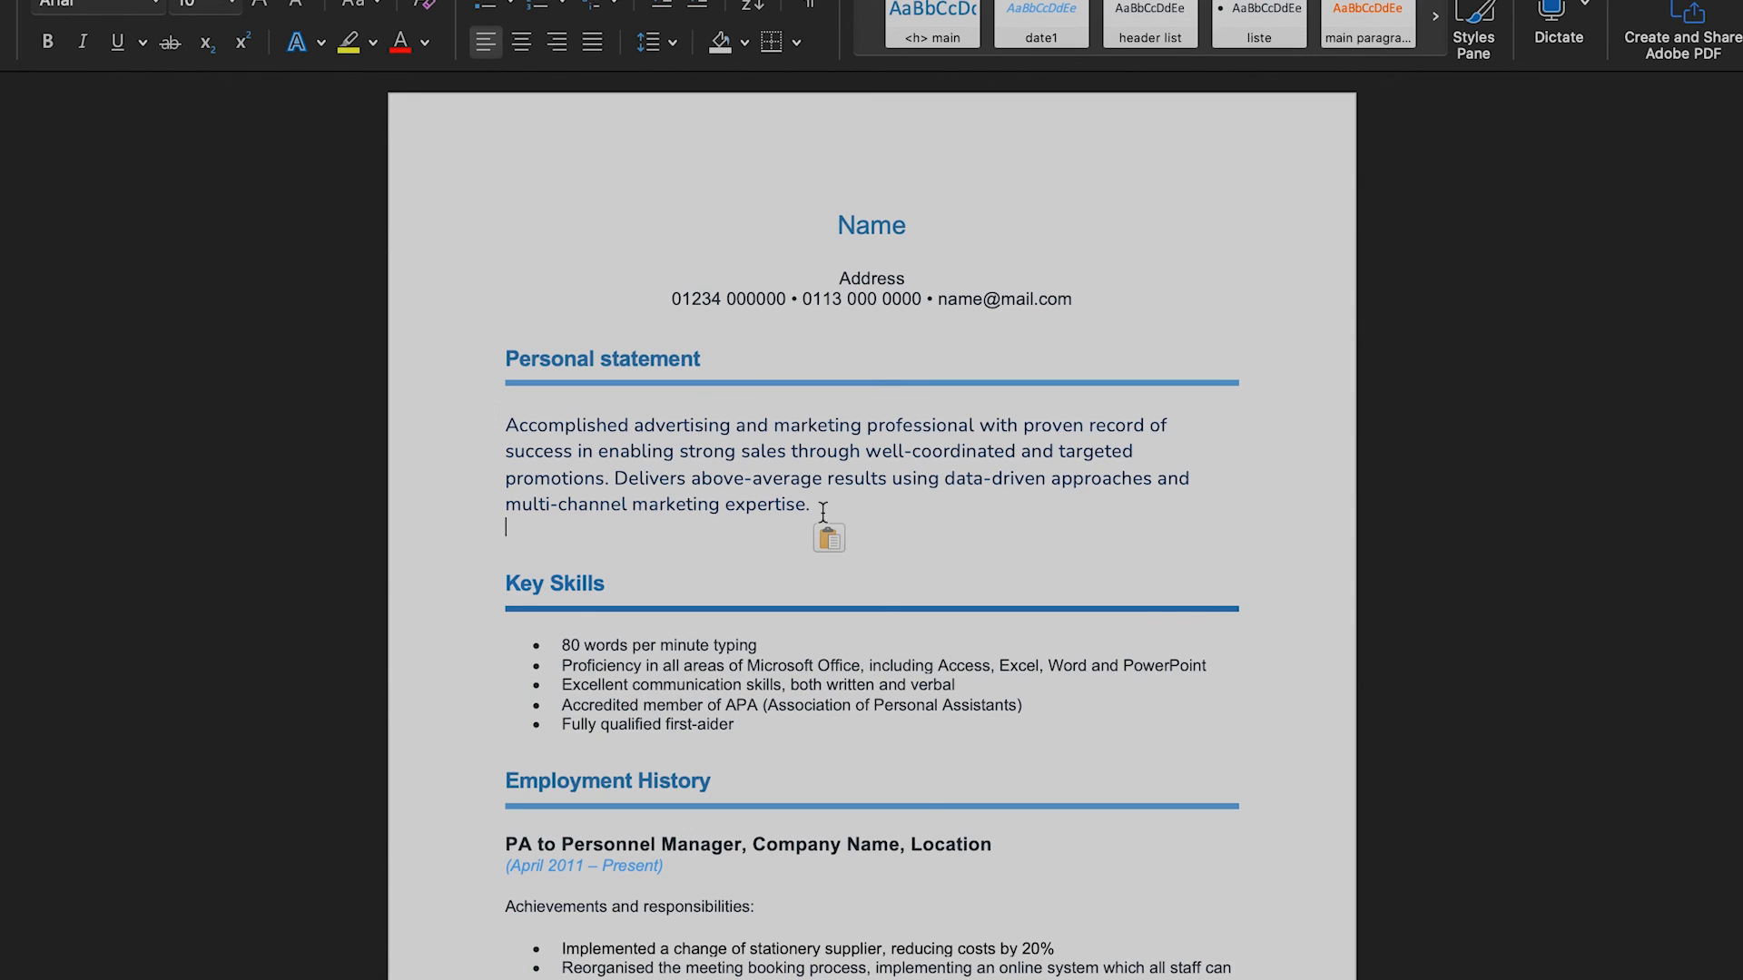
Switch back to the CV's review page in MyPerfectCV and look over the Work History entries.
click(1337, 643)
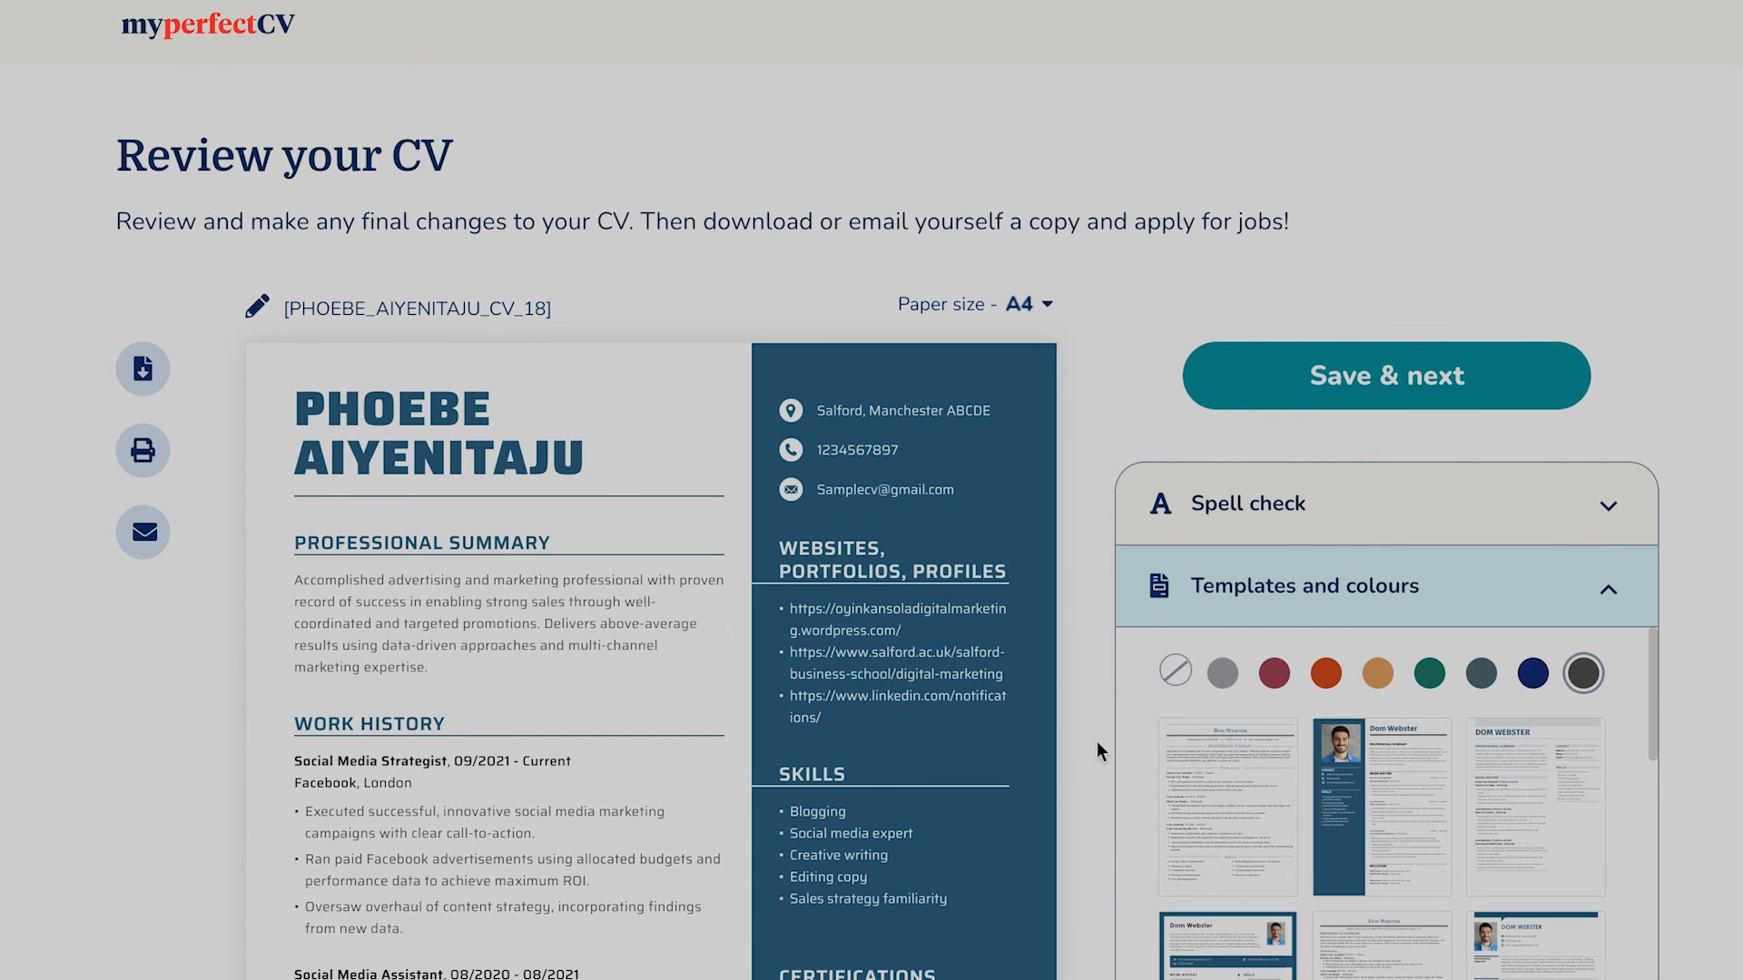
scroll(1097, 750, down, 1)
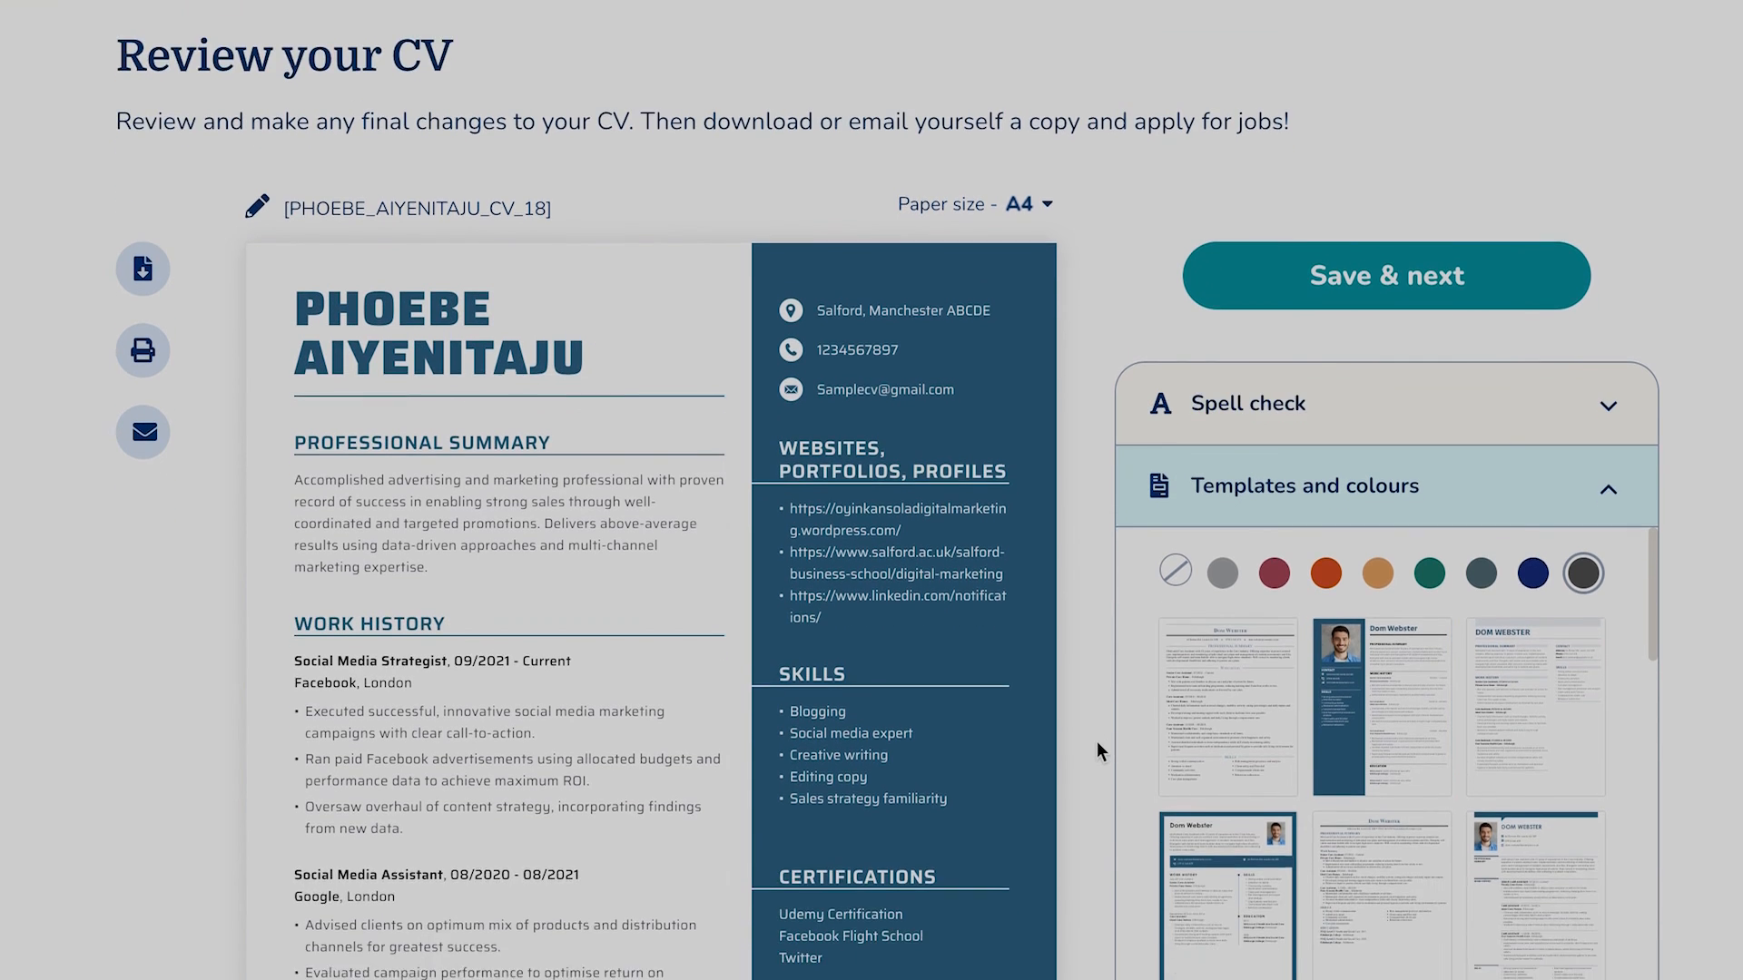
scroll(1097, 741, down, 6)
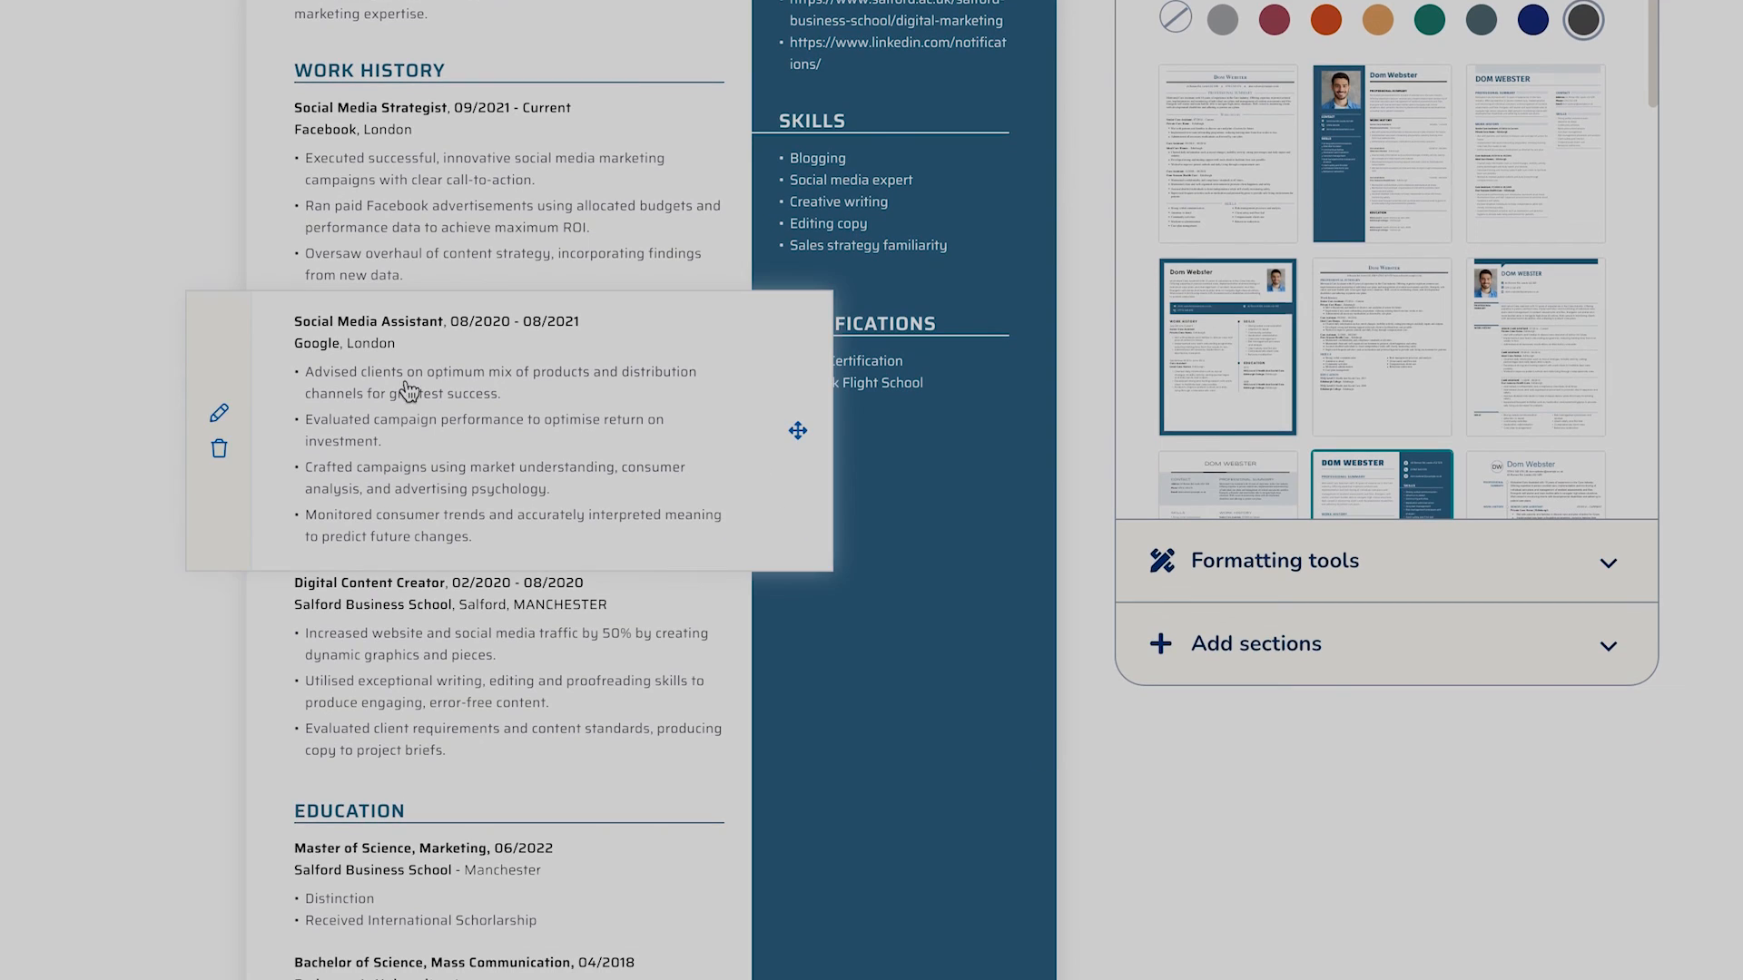